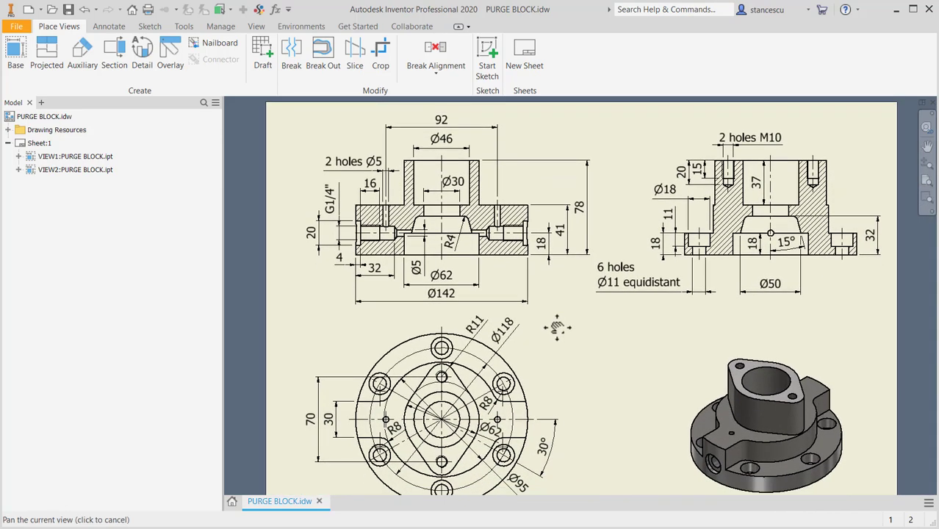
# - Create a new part from the metric Standard (mm).ipt template
pyautogui.moveTo(583, 358)
pyautogui.mouseDown(button='middle')
pyautogui.moveTo(591, 326)
pyautogui.moveTo(594, 335)
pyautogui.mouseUp(button='middle')
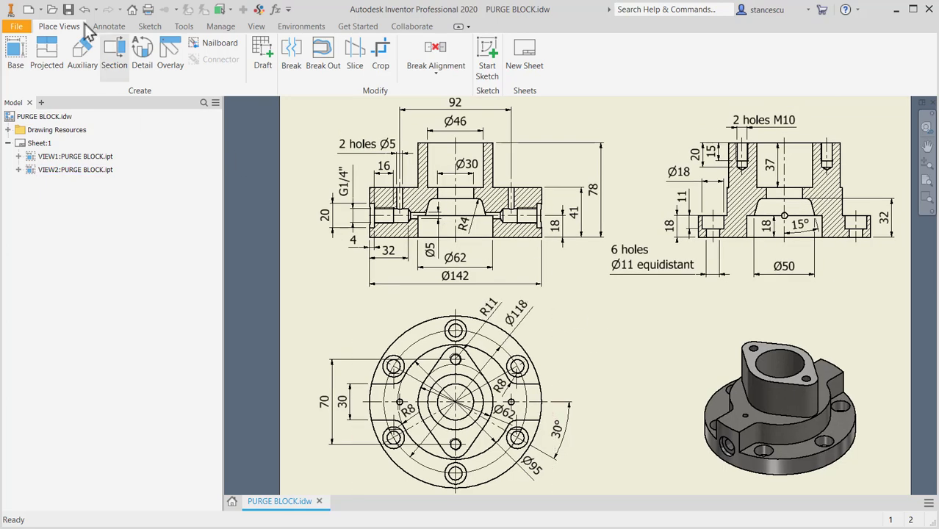
pyautogui.click(27, 10)
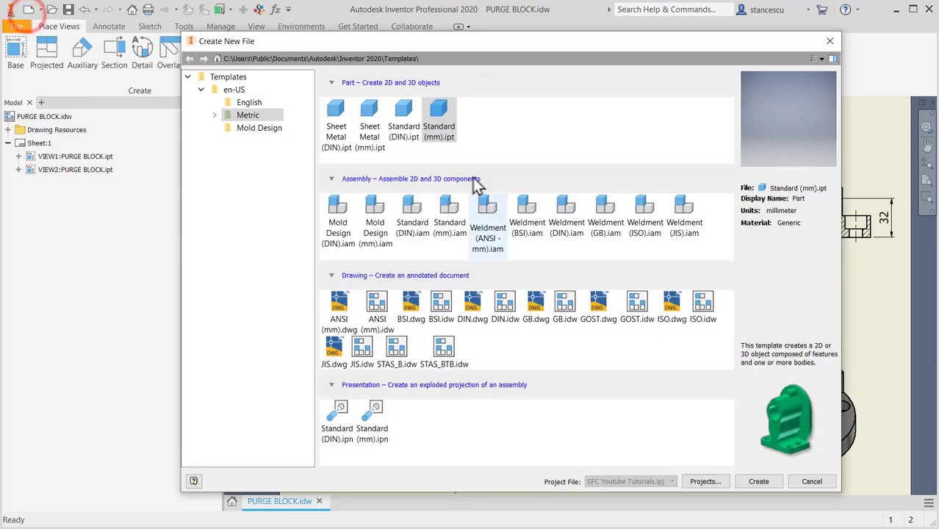
pyautogui.doubleClick(437, 116)
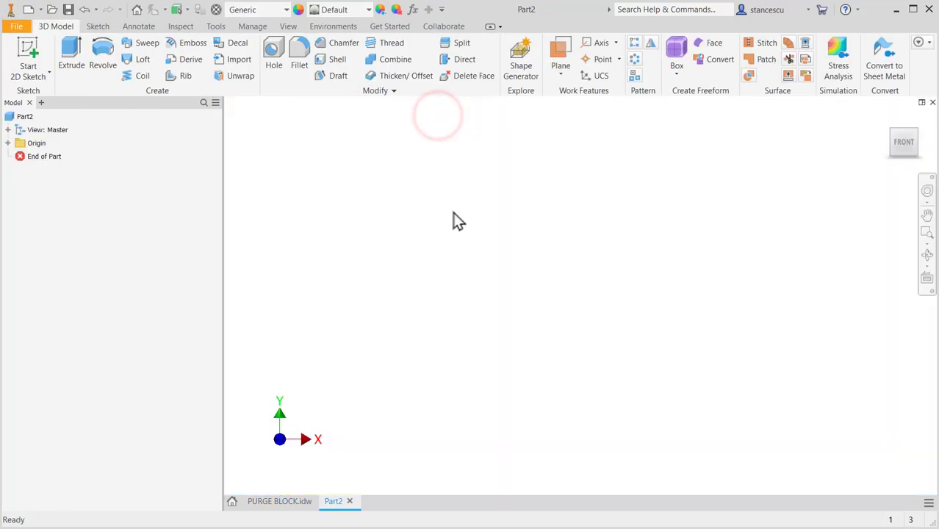
# - Sketch a 142 mm diameter circle centred on the origin on the horizontal XZ plane and finish the sketch
pyautogui.click(37, 63)
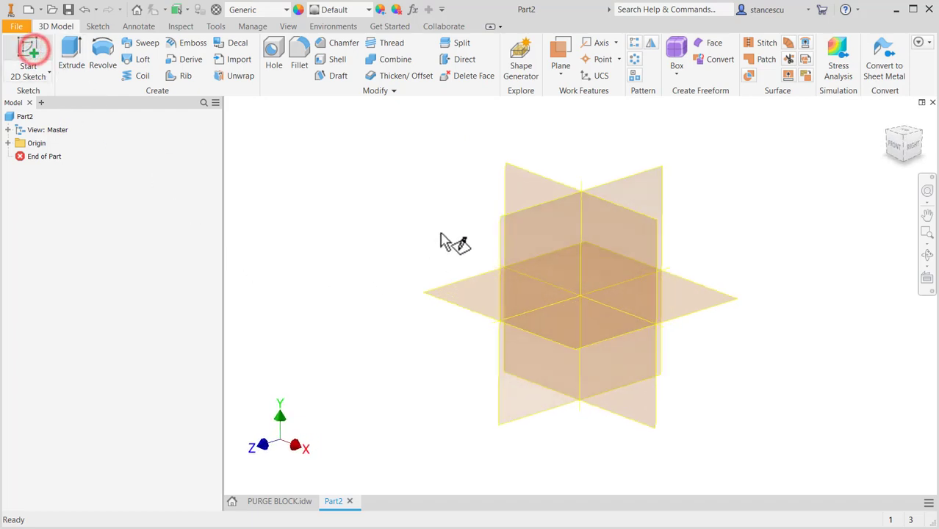
pyautogui.click(463, 287)
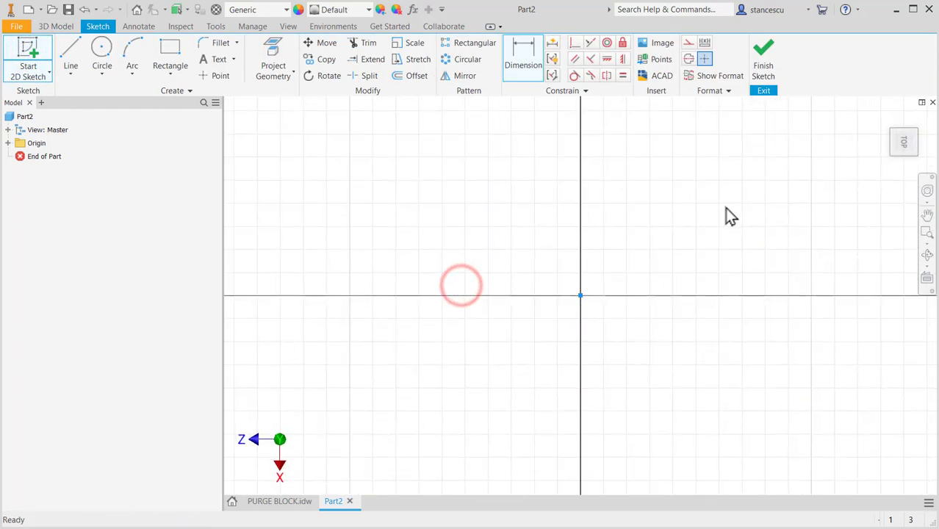
pyautogui.click(101, 48)
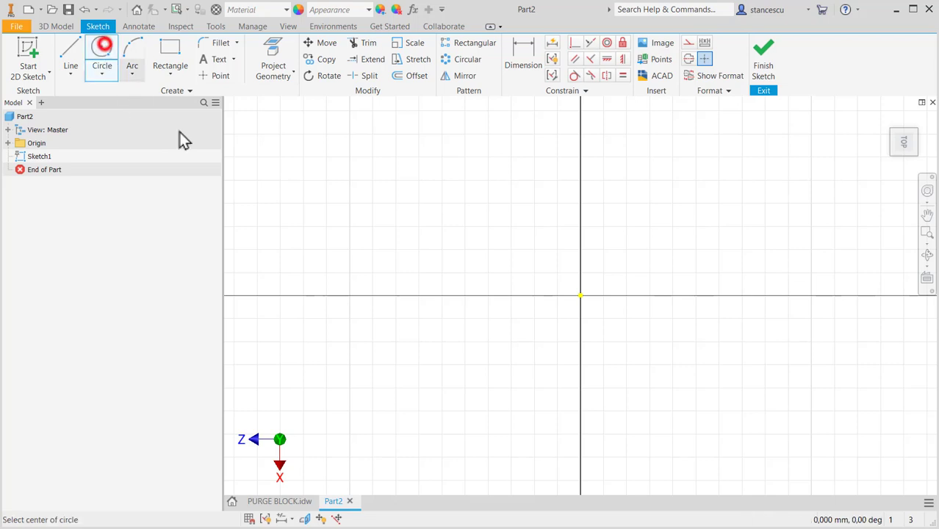
pyautogui.click(580, 296)
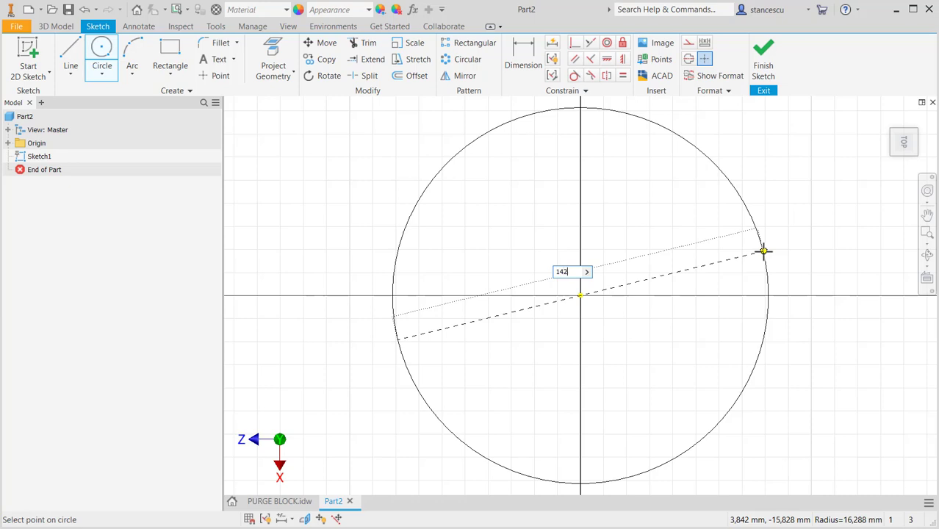
pyautogui.press('Return')
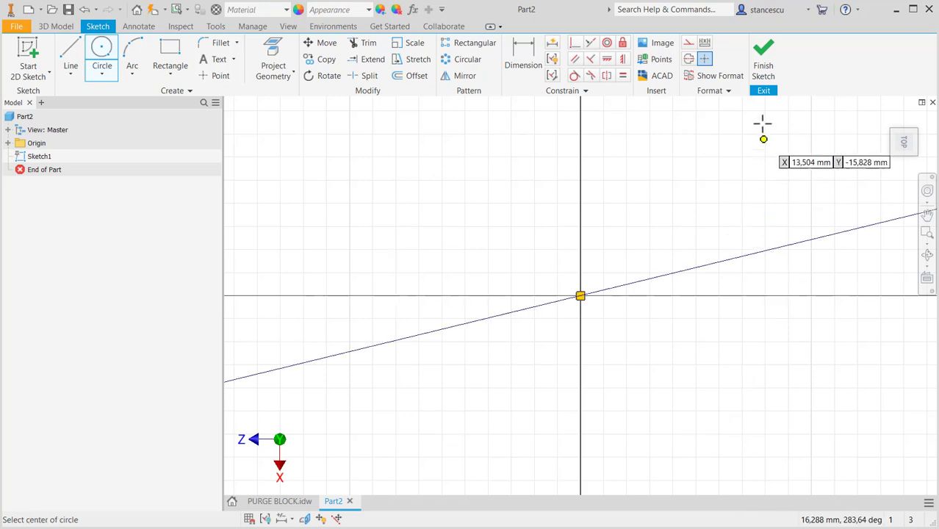
pyautogui.click(770, 73)
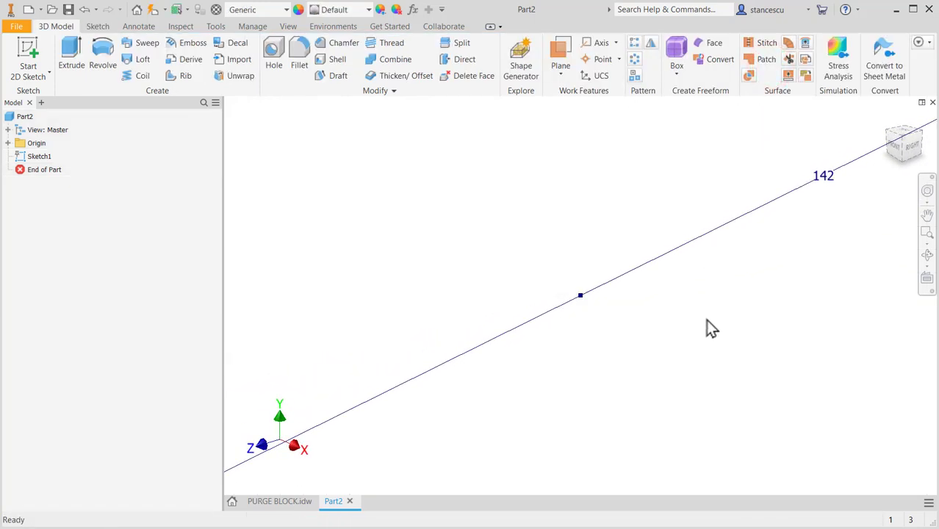
pyautogui.press('F6')
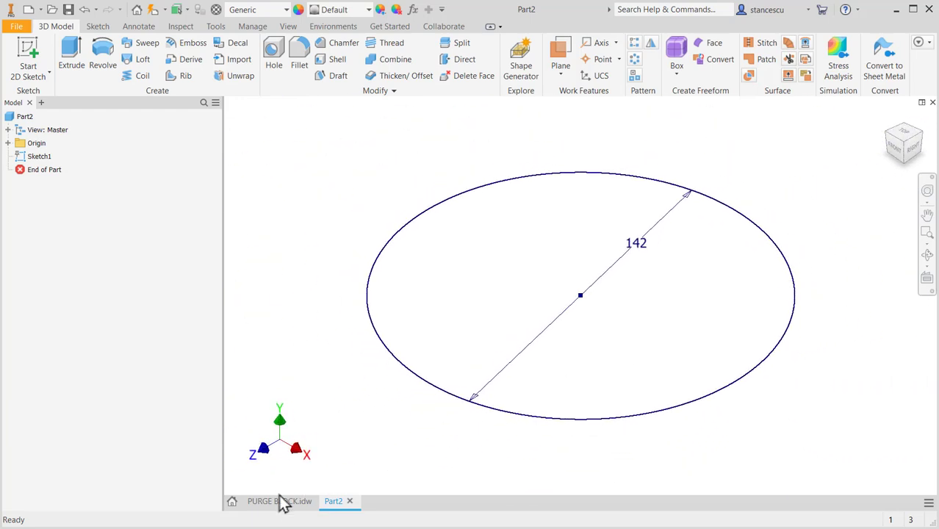
# - Check the flange thickness in the PURGE BLOCK.idw drawing and extrude the circle 18 mm upward in Part2
pyautogui.click(284, 501)
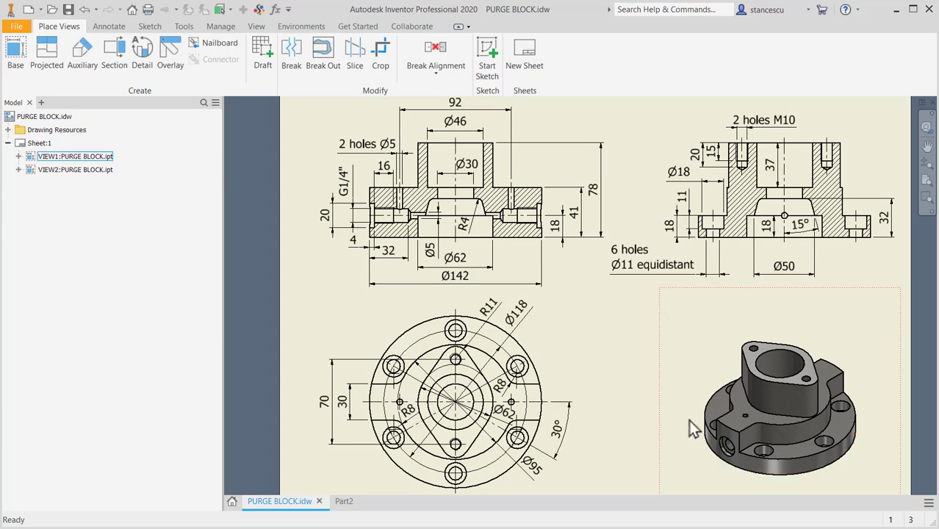
pyautogui.click(669, 224)
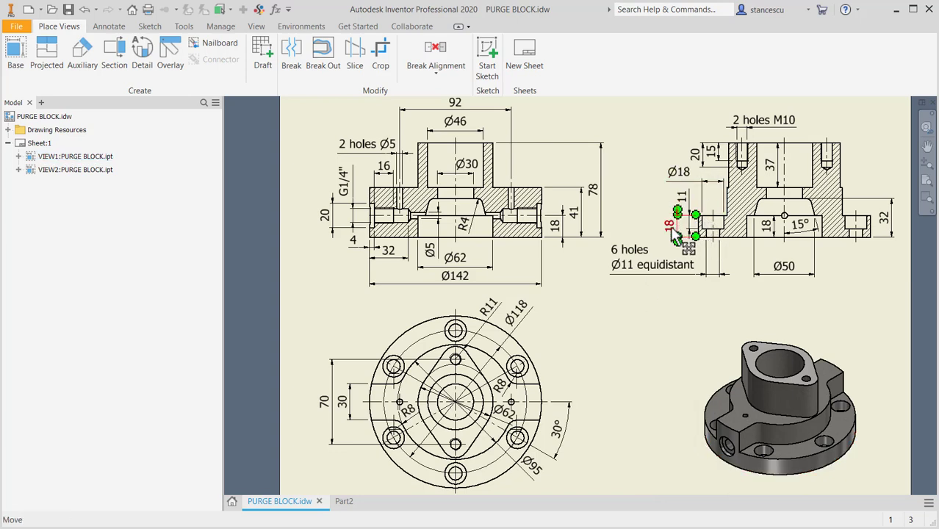
pyautogui.click(346, 501)
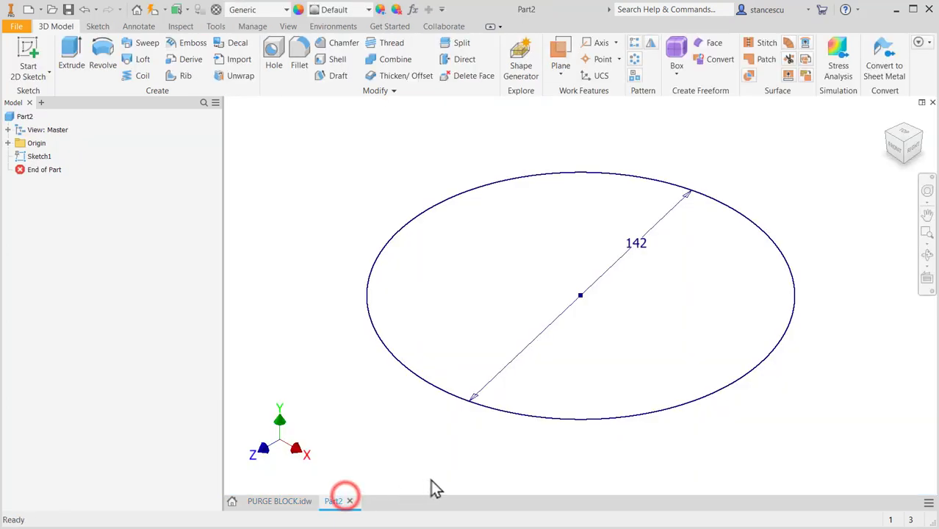
pyautogui.click(74, 59)
pyautogui.write('18')
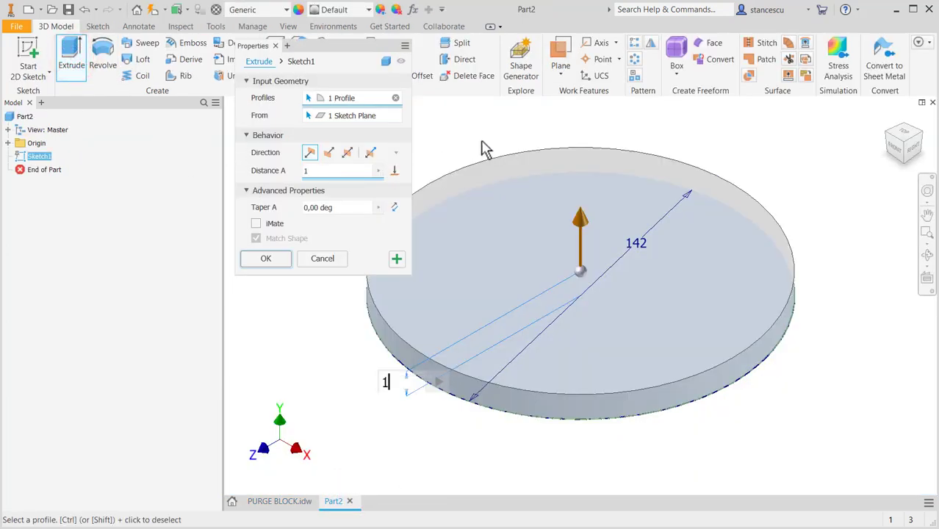
pyautogui.click(266, 259)
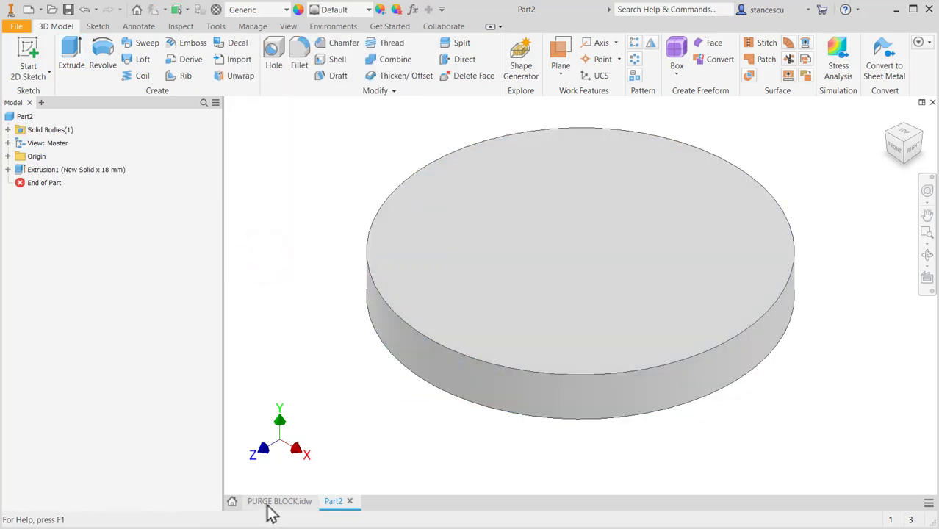
# - Examine the plan and section views in PURGE BLOCK.idw for the raised body's diameter, side-block width and height dimensions
pyautogui.click(269, 504)
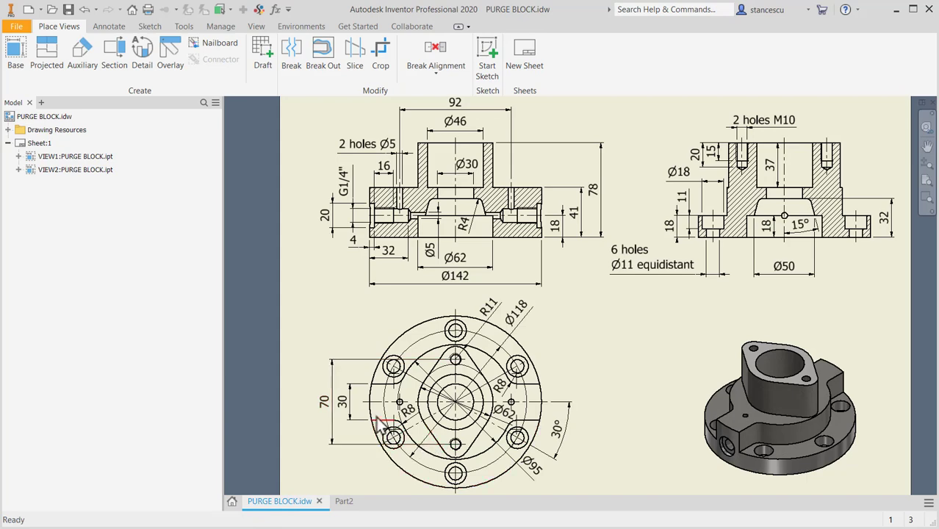
pyautogui.scroll(-5, 456, 411)
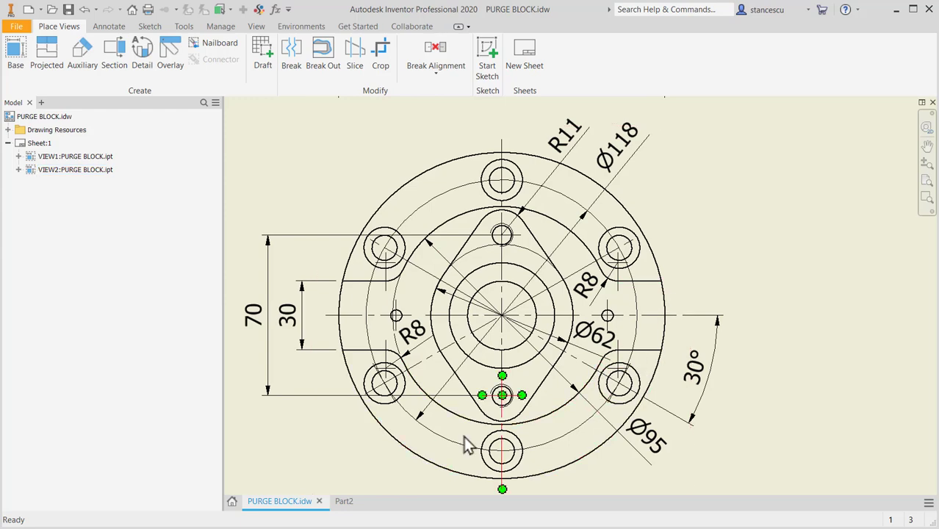
pyautogui.scroll(3, 607, 334)
pyautogui.moveTo(603, 329); pyautogui.dragTo(536, 449, button='middle')
pyautogui.moveTo(618, 348); pyautogui.dragTo(499, 366, button='middle')
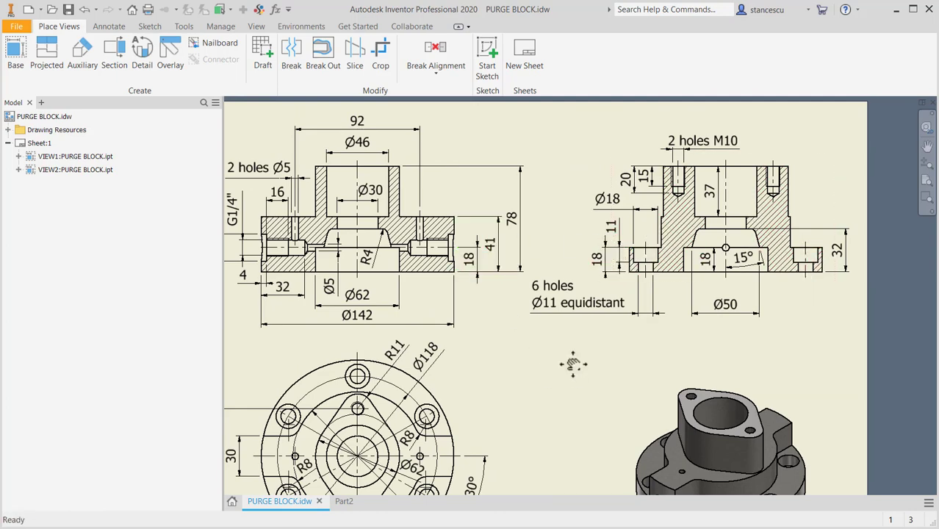
pyautogui.moveTo(573, 363); pyautogui.dragTo(562, 283, button='middle')
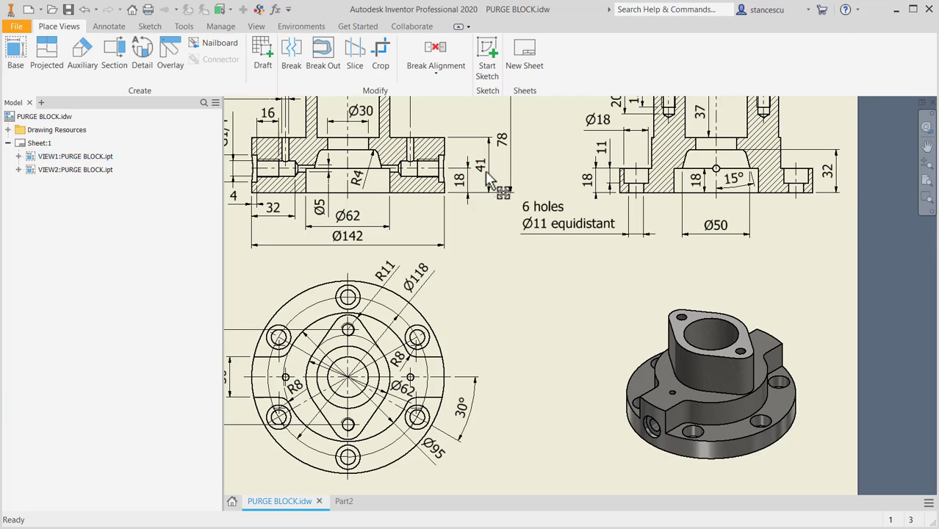
pyautogui.moveTo(489, 180); pyautogui.dragTo(489, 181)
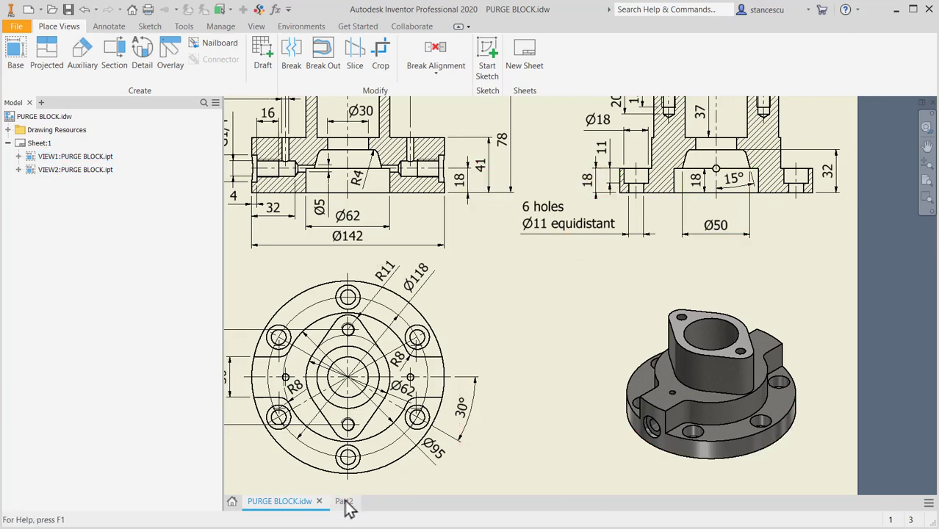
pyautogui.moveTo(511, 409); pyautogui.dragTo(570, 411, button='middle')
pyautogui.click(291, 373)
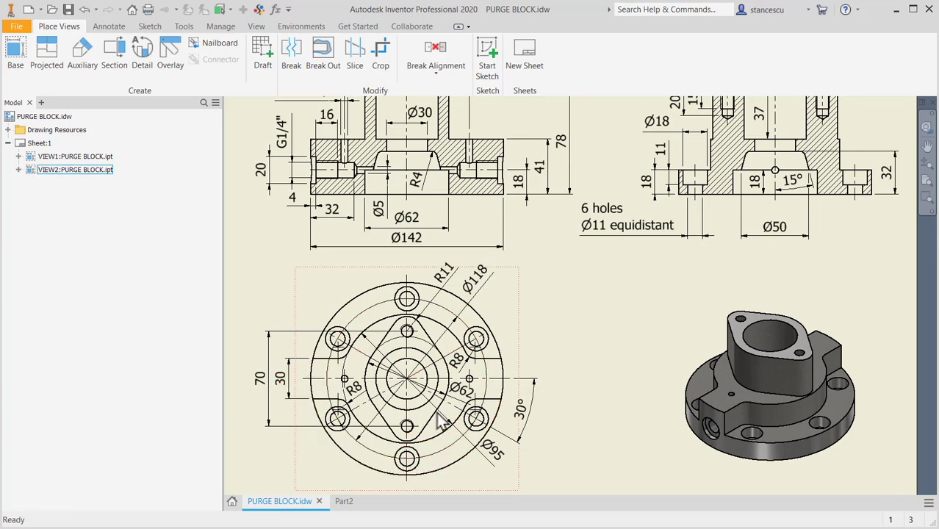
pyautogui.click(444, 345)
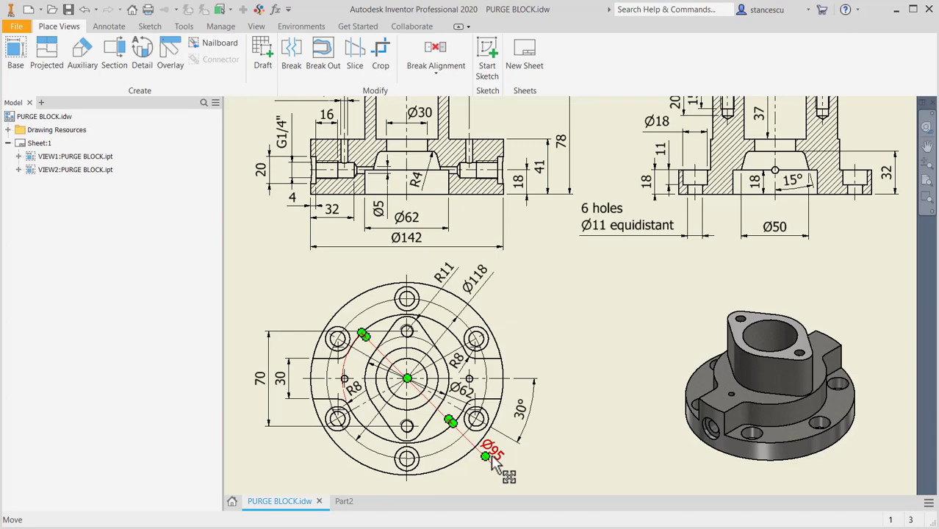
# - Return to Part2 and sketch a 95 mm diameter circle centred on the disc's top face
pyautogui.click(343, 502)
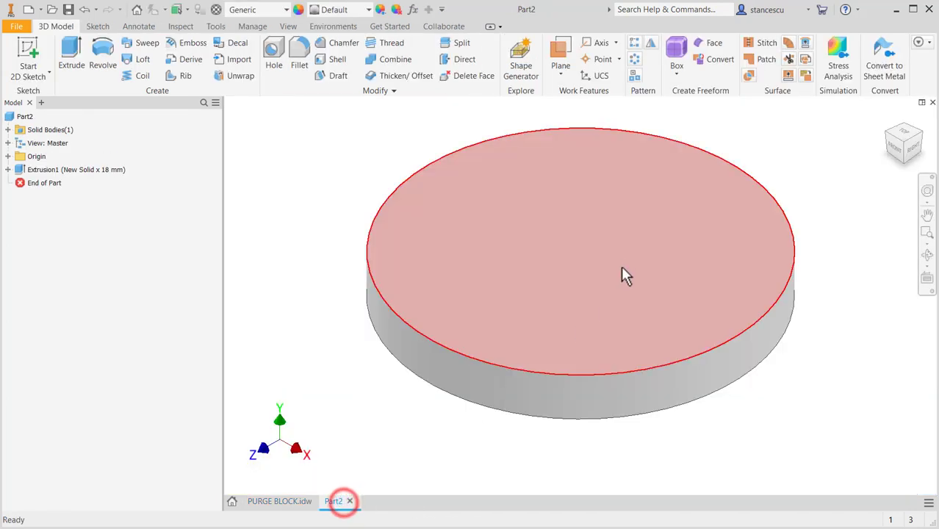
pyautogui.click(621, 258)
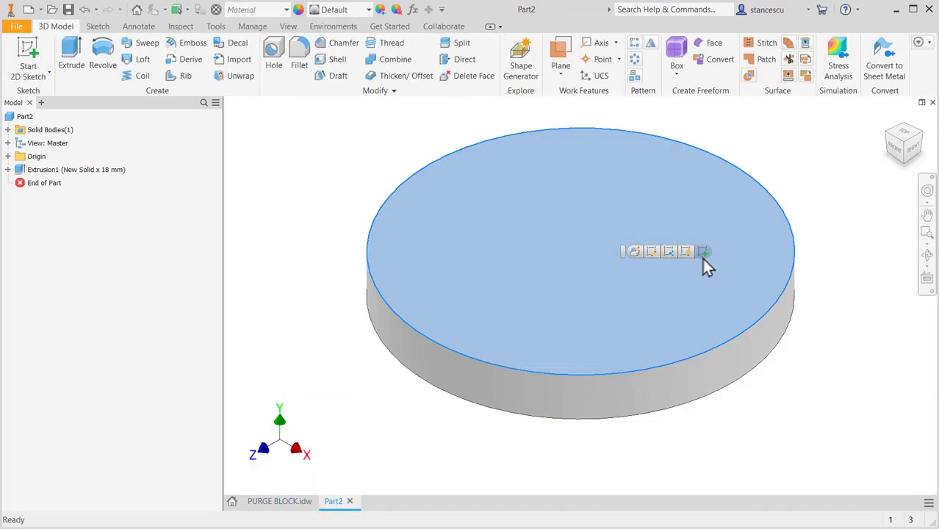
pyautogui.click(704, 252)
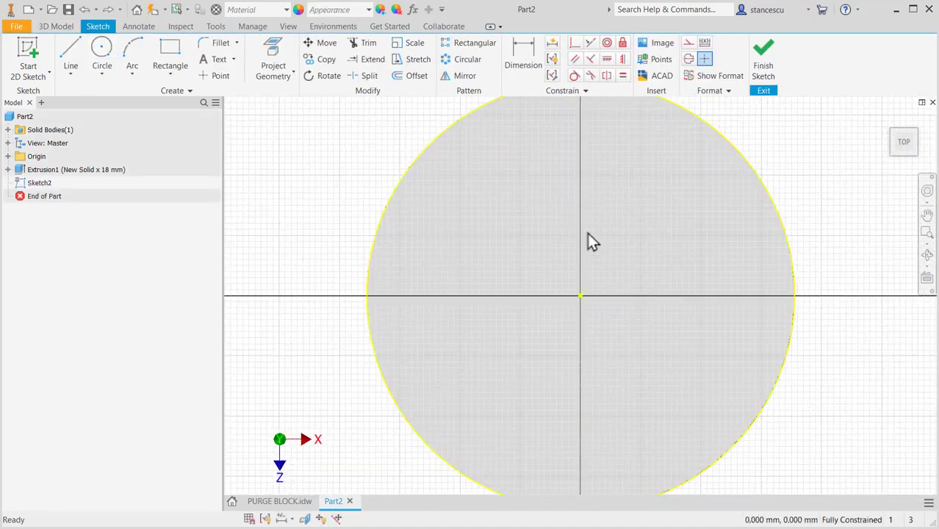
pyautogui.click(102, 54)
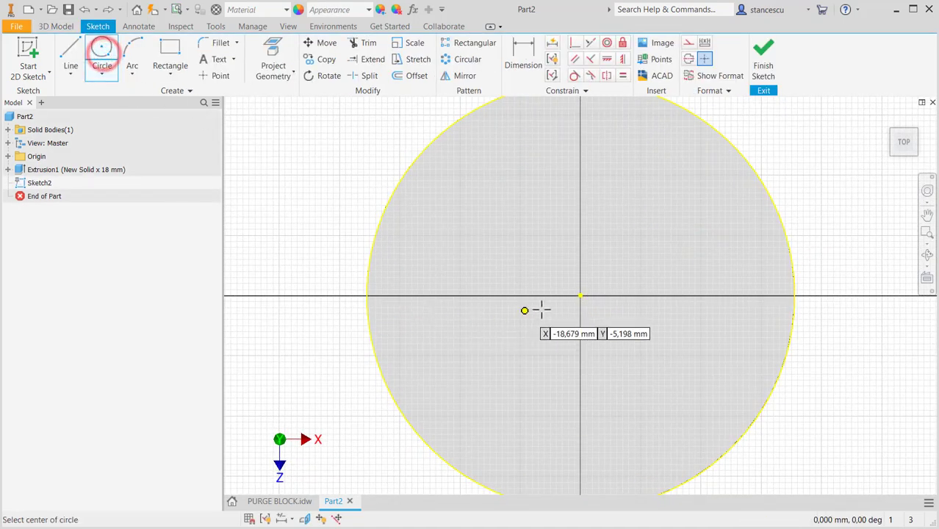
pyautogui.click(581, 295)
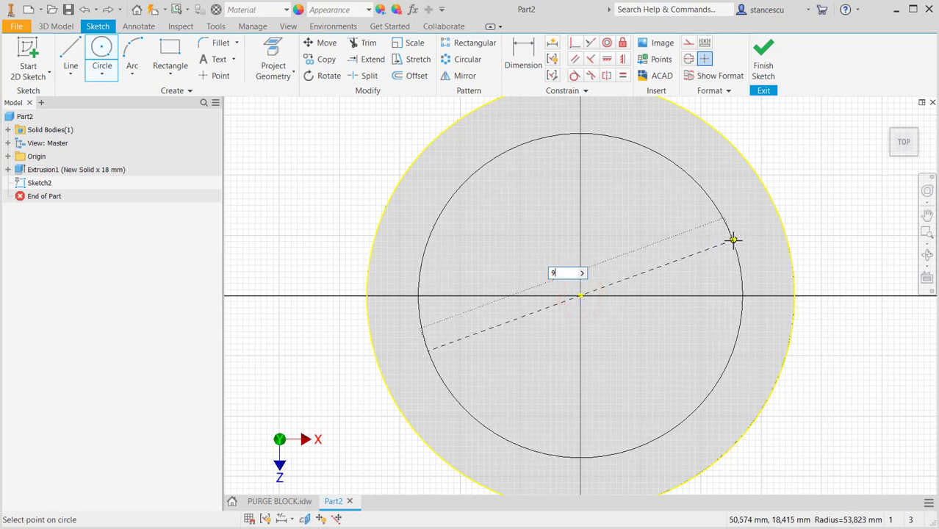
pyautogui.press('Return')
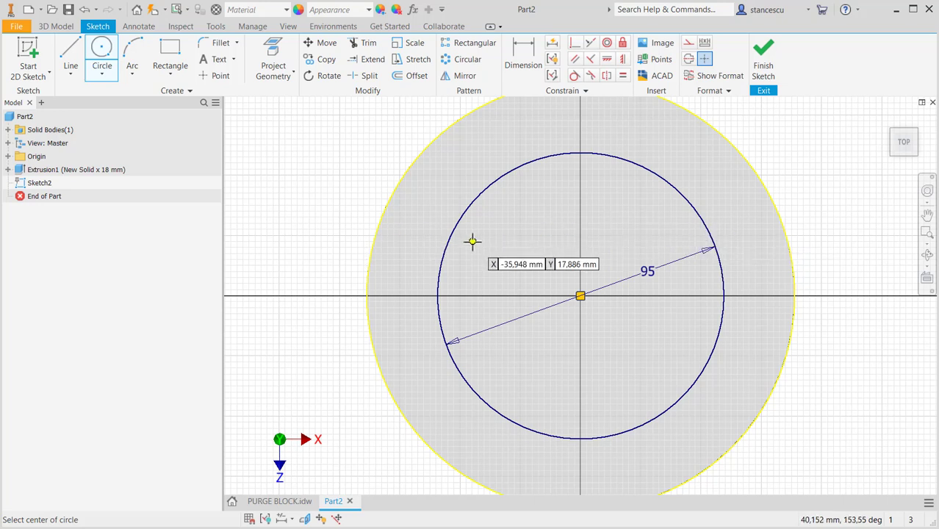
# - Draw two parallel vertical lines across the full disc, one about 20 mm left and one about 27 mm right of its centre
pyautogui.scroll(-3, 496, 249)
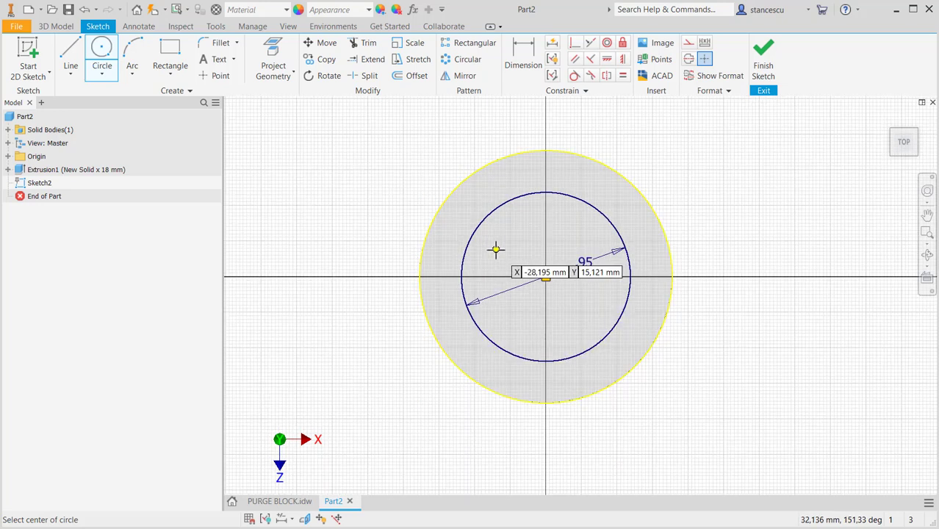
pyautogui.click(72, 62)
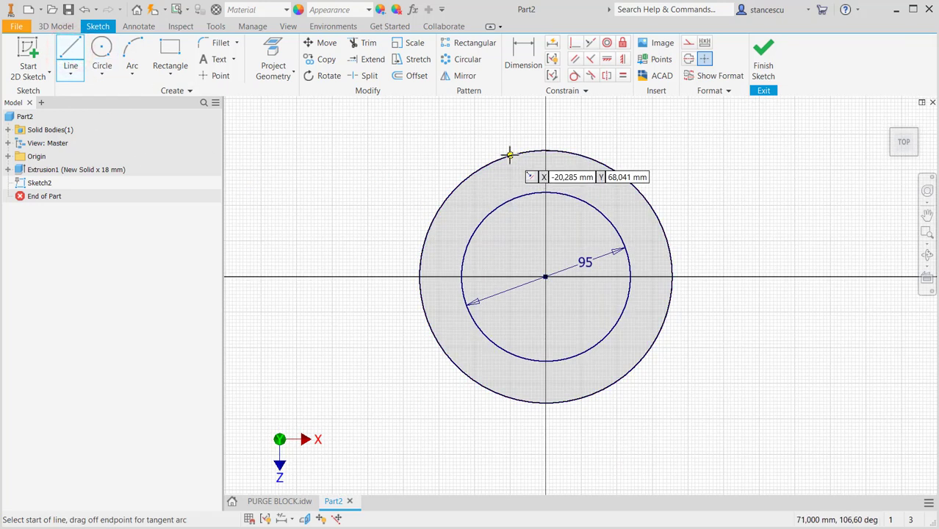
pyautogui.click(509, 156)
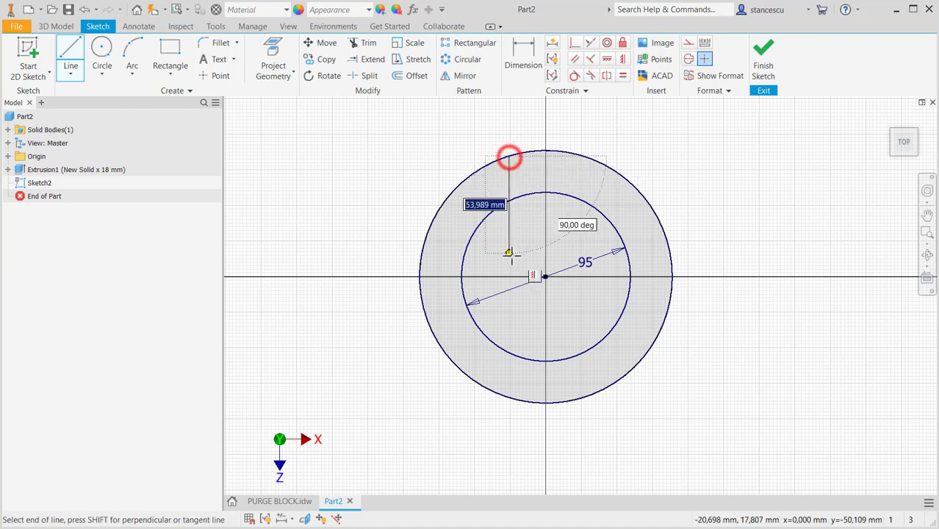
pyautogui.doubleClick(508, 397)
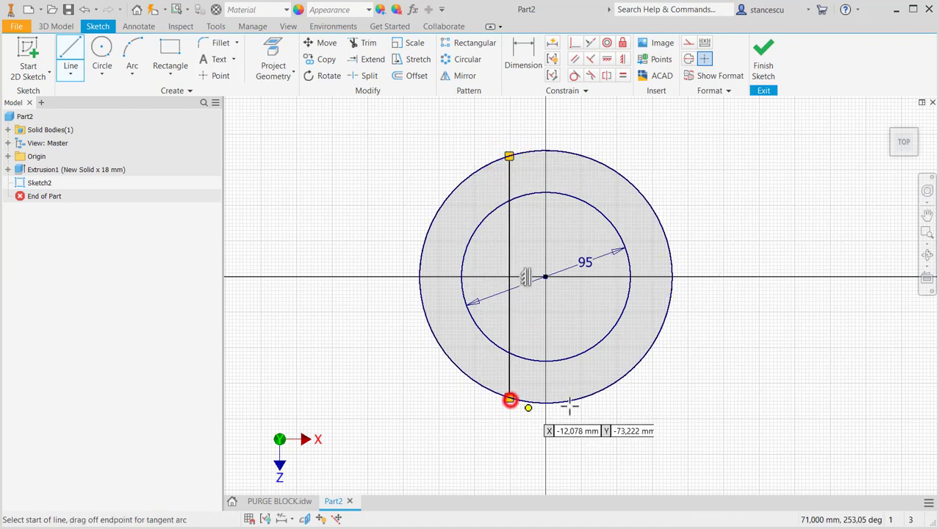
pyautogui.click(594, 159)
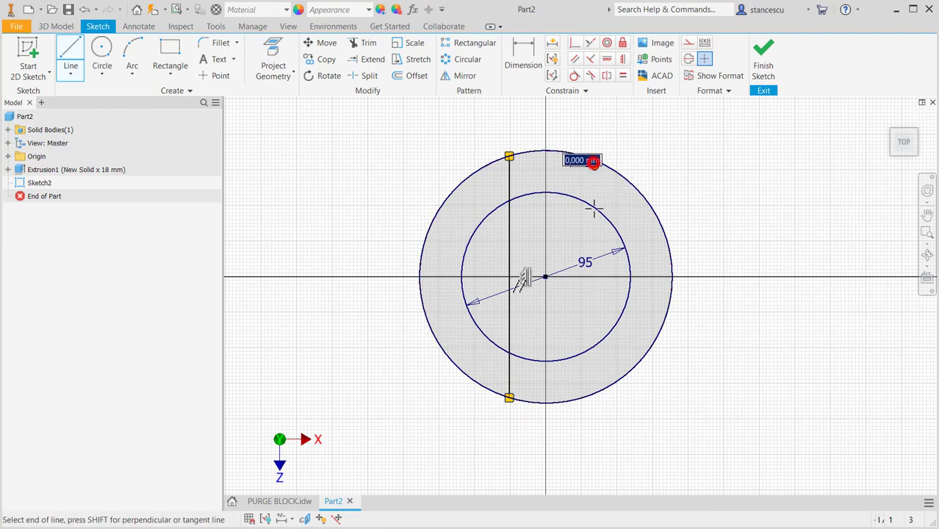
pyautogui.doubleClick(595, 393)
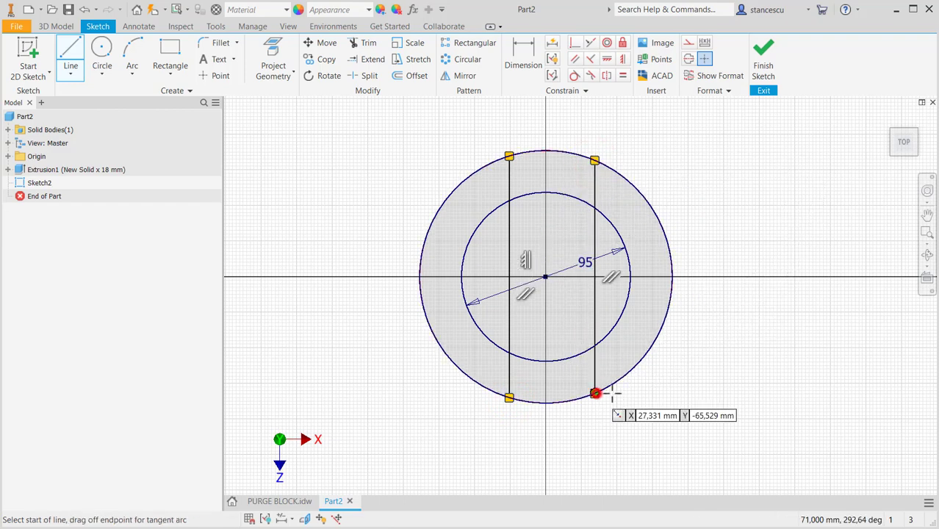
# - Constrain the two vertical lines across the disc to equal length
pyautogui.click(623, 75)
pyautogui.click(507, 178)
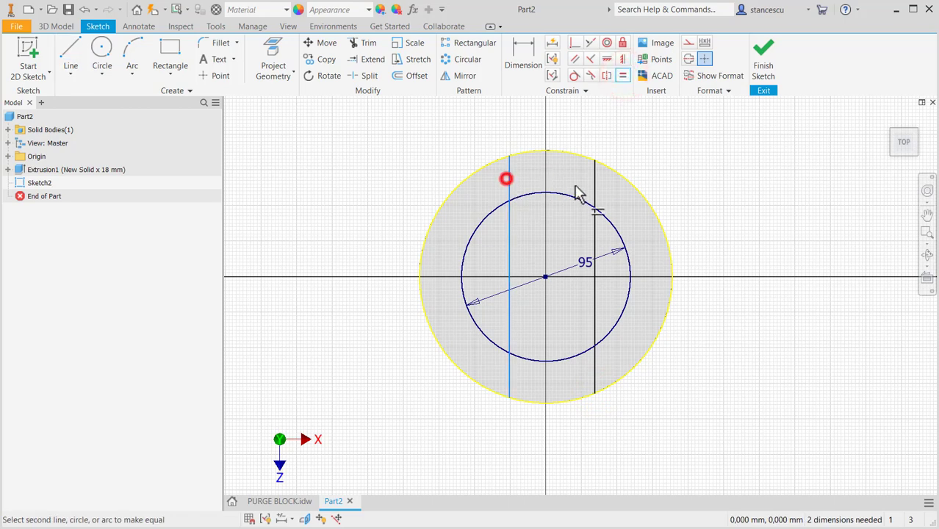
pyautogui.click(595, 184)
# - Set the distance between the two vertical lines to 30 mm
pyautogui.click(523, 49)
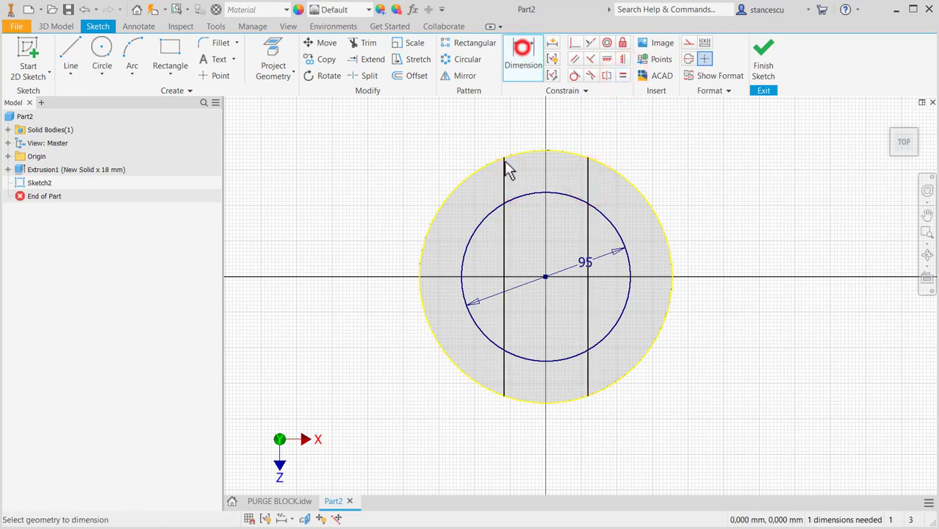
pyautogui.click(504, 187)
pyautogui.click(588, 185)
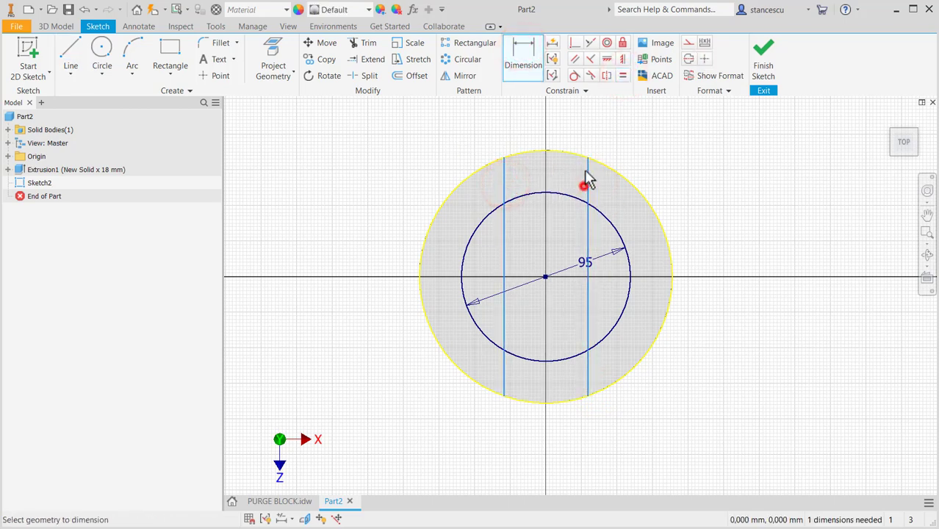
pyautogui.click(581, 132)
pyautogui.write('3')
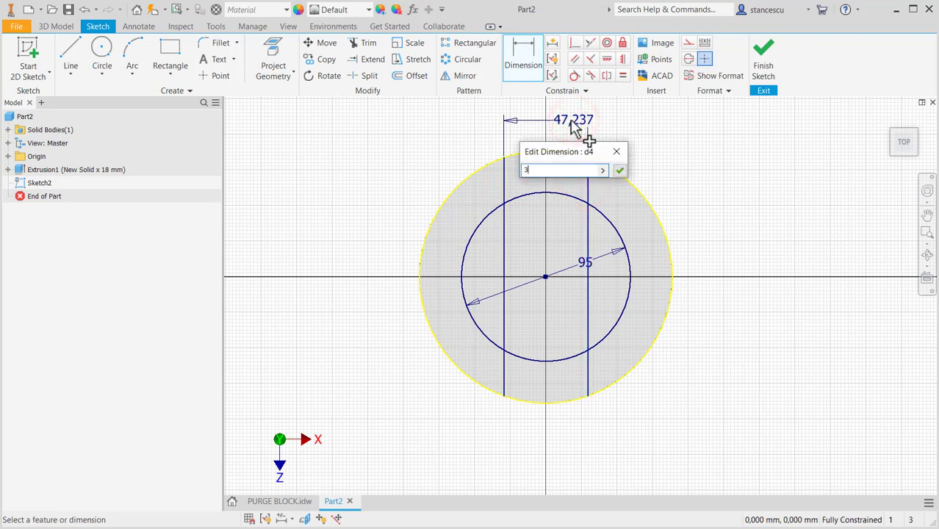
pyautogui.write('0')
pyautogui.press('Return')
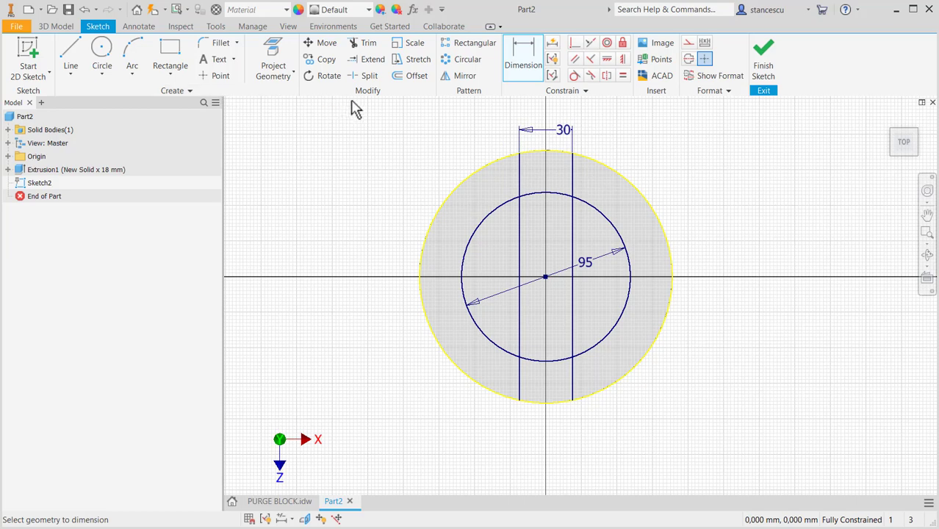
# - Split the 95 mm circle and the two vertical lines at all four of their intersections
pyautogui.click(370, 77)
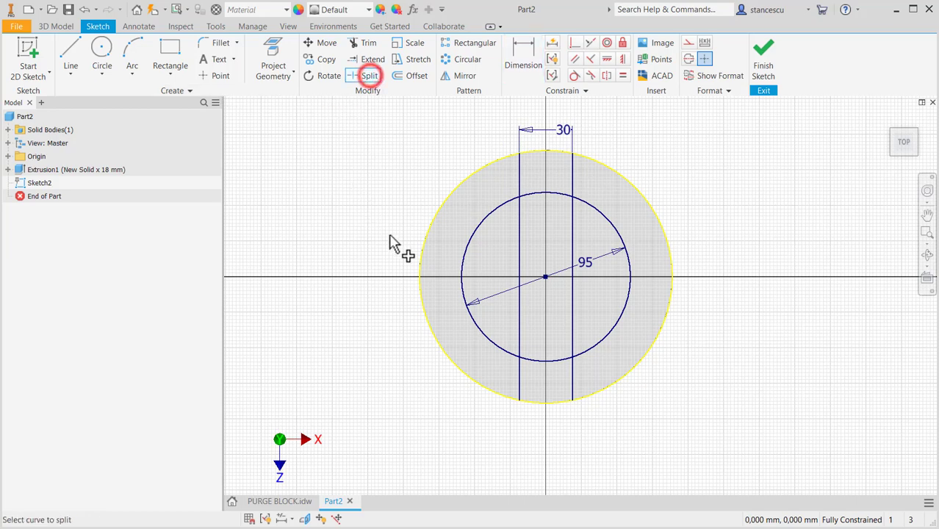
pyautogui.click(563, 178)
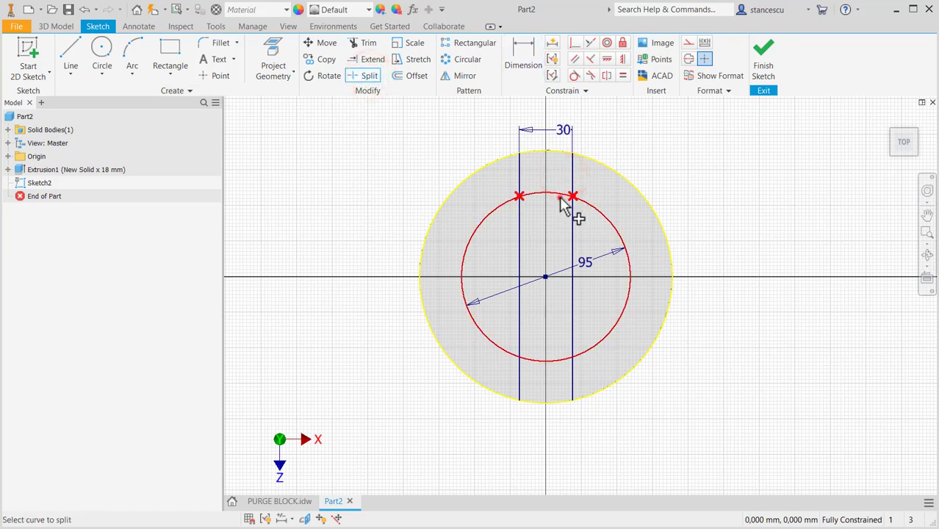
pyautogui.click(562, 205)
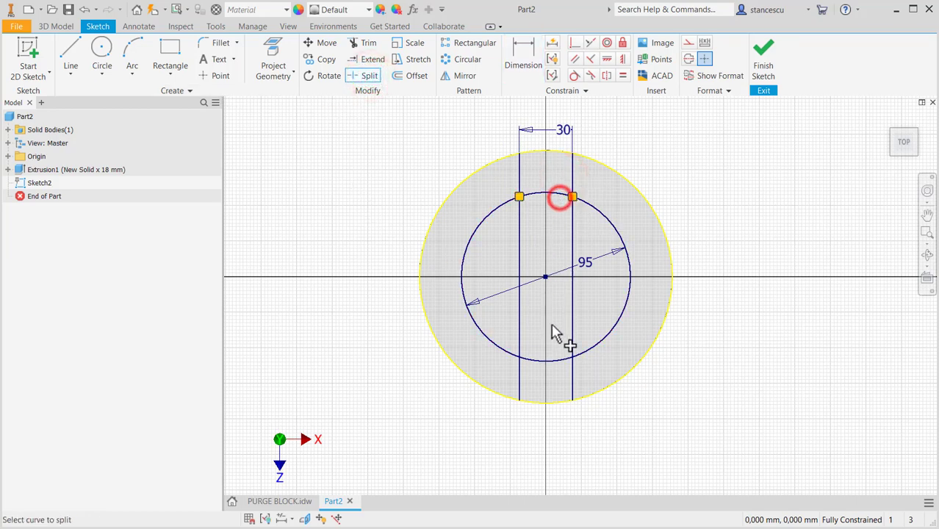
pyautogui.click(556, 363)
pyautogui.click(520, 359)
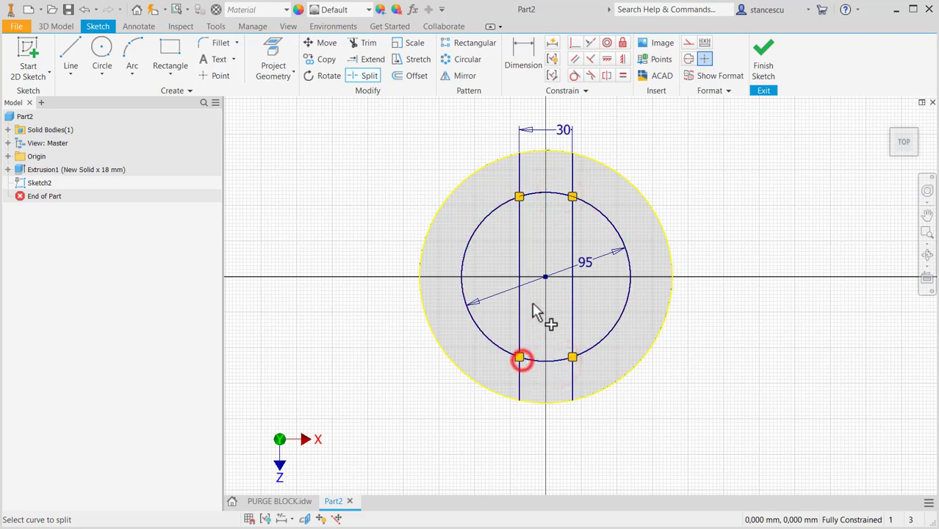
pyautogui.click(520, 222)
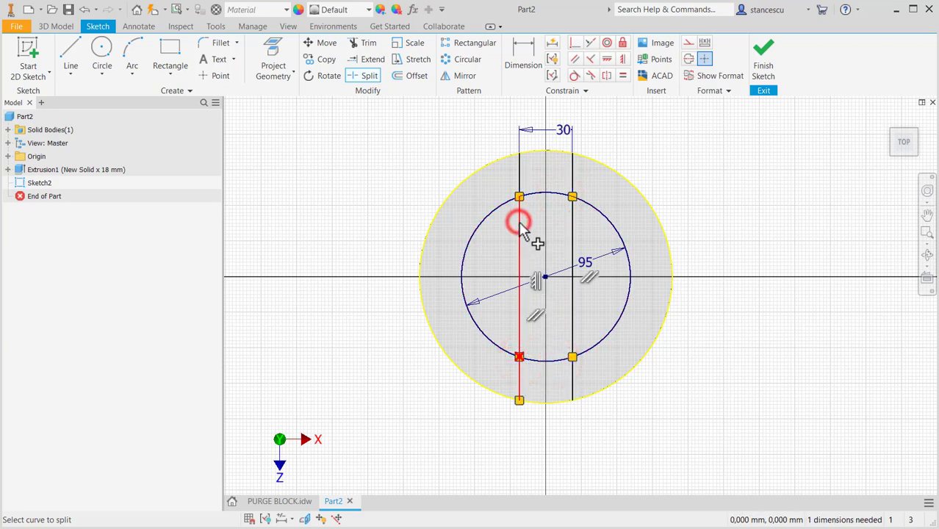
pyautogui.click(575, 219)
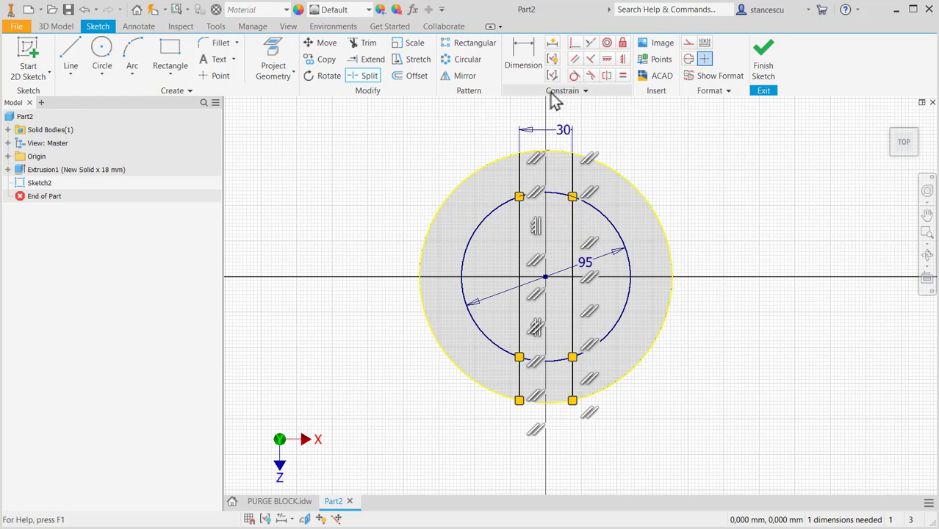
pyautogui.press('Escape')
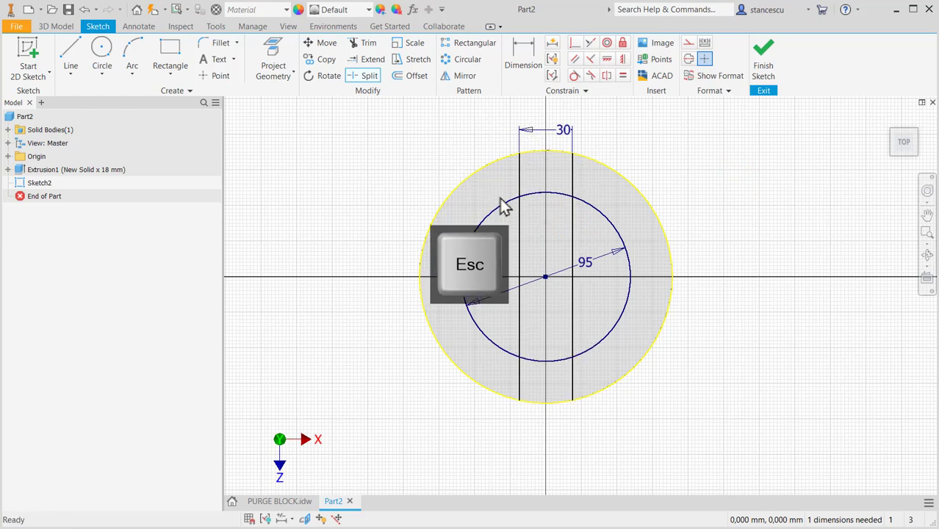
# - Convert the line segments inside the circle and the two arcs between the lines to construction geometry, and finish the sketch
pyautogui.moveTo(561, 185); pyautogui.dragTo(556, 367)
pyautogui.click(589, 311)
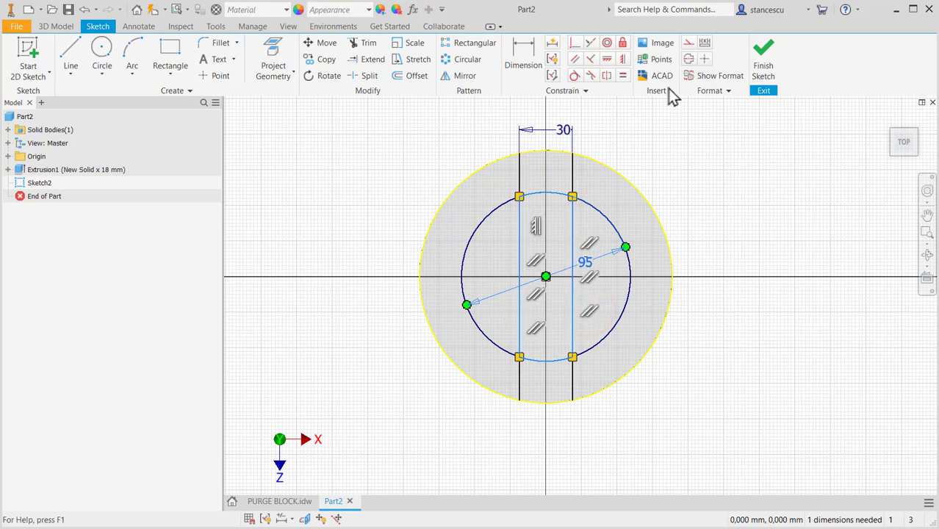
pyautogui.click(688, 43)
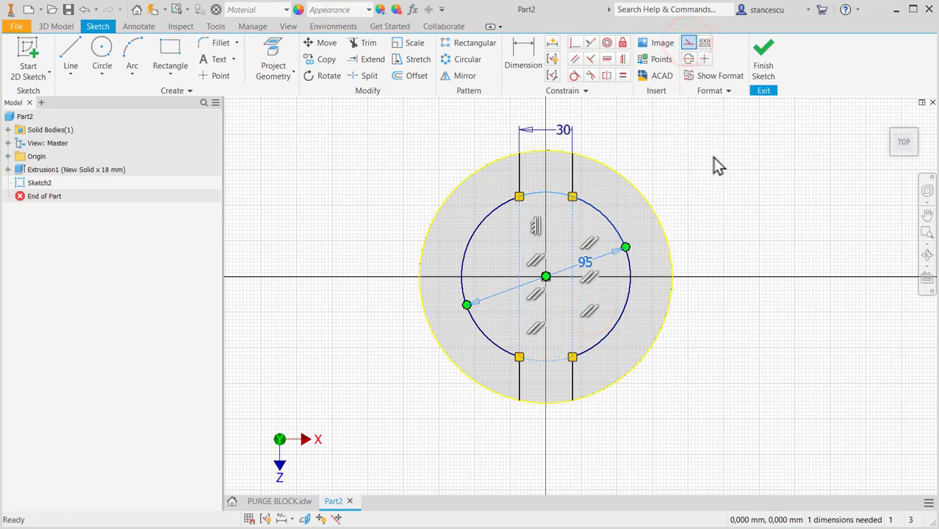
pyautogui.click(765, 64)
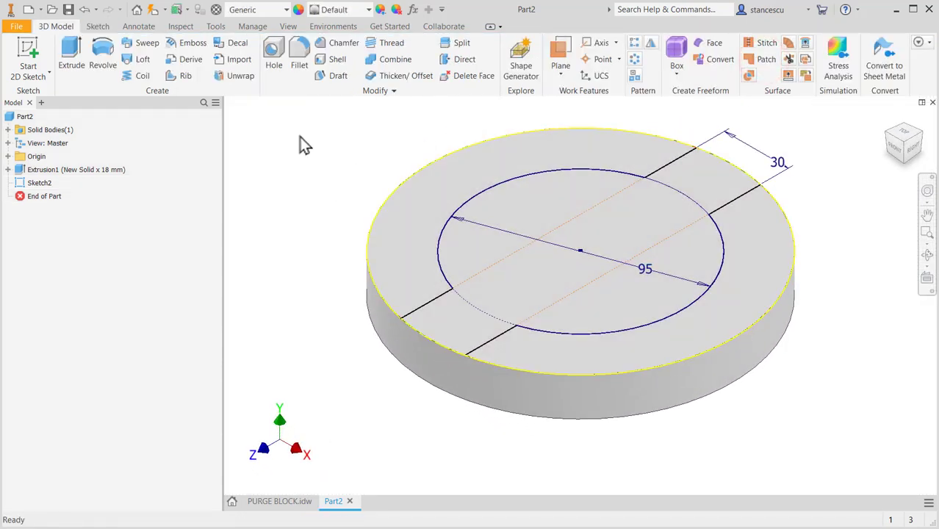
# - Extrude the combined circle-and-side-blocks profile upward by 41-18 mm, joined to the disc
pyautogui.click(72, 56)
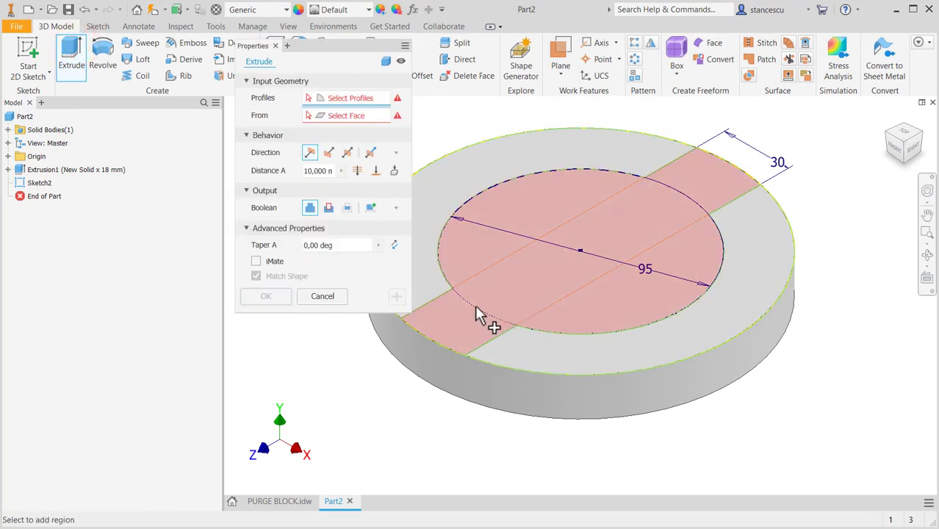
pyautogui.click(476, 309)
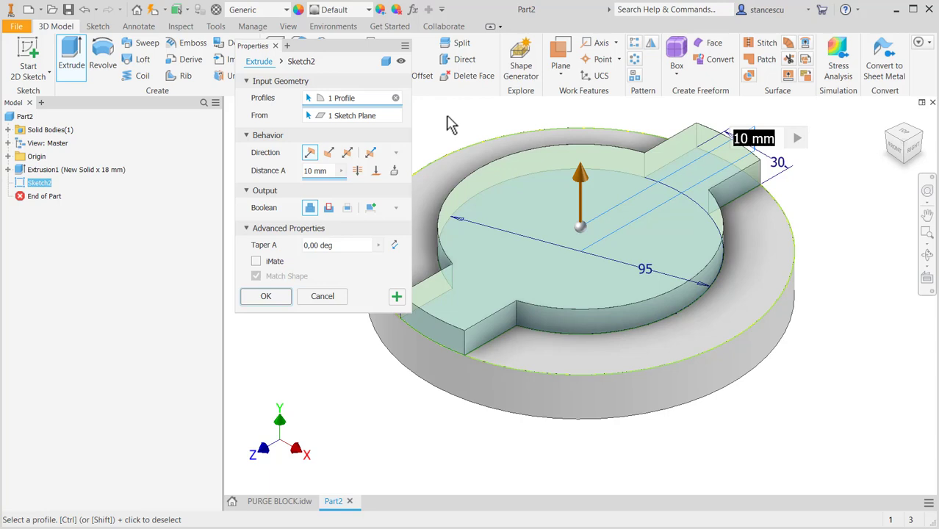
pyautogui.write('41-')
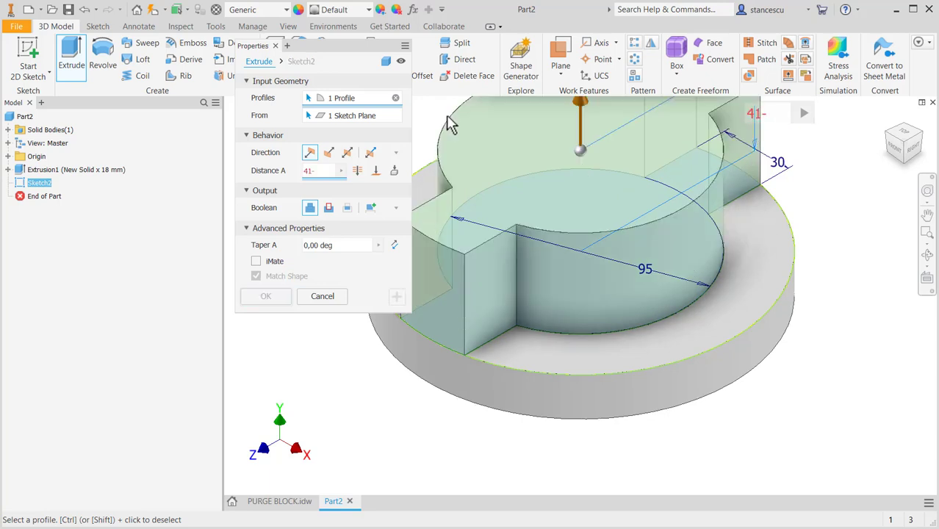
pyautogui.write('18')
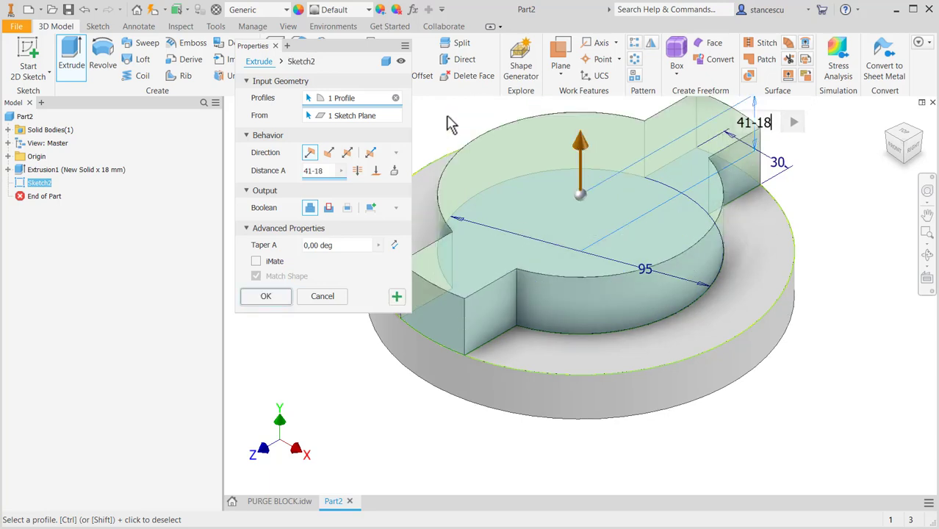
pyautogui.click(268, 298)
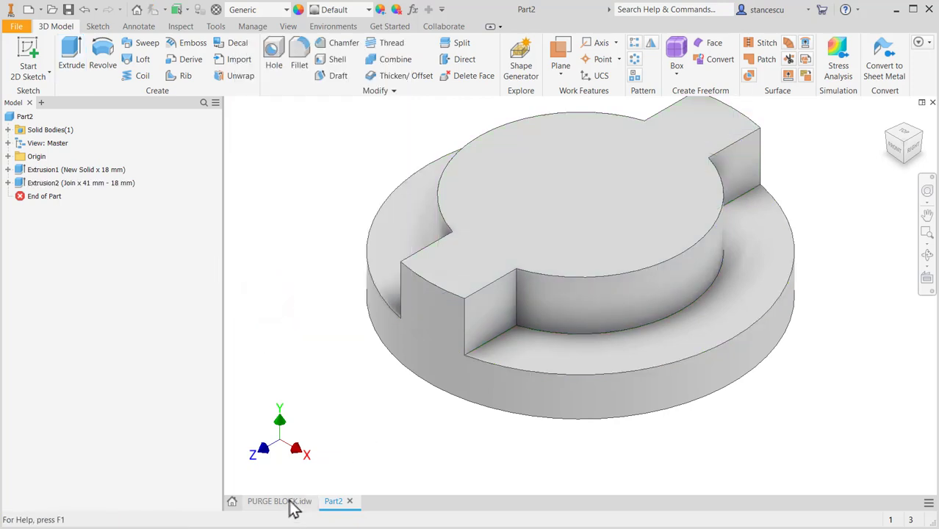
# - Check the corner radius in the PURGE BLOCK.idw plan view and fillet the four vertical inner corner edges of Part2 at 8 mm
pyautogui.click(291, 502)
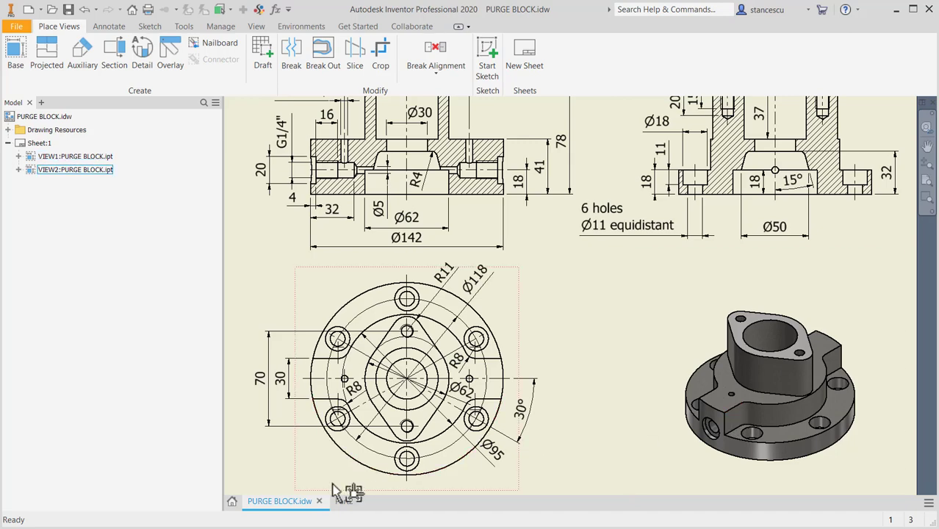
pyautogui.click(346, 502)
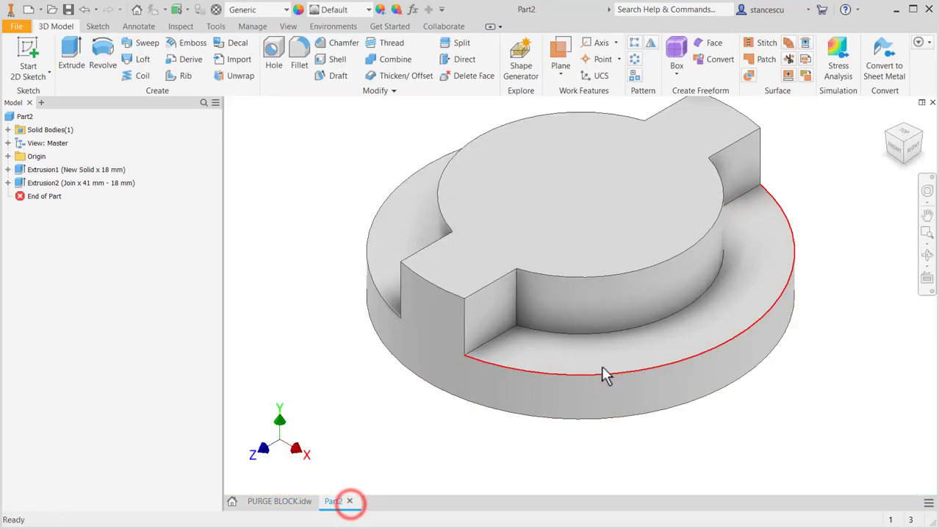
pyautogui.click(517, 279)
pyautogui.click(532, 270)
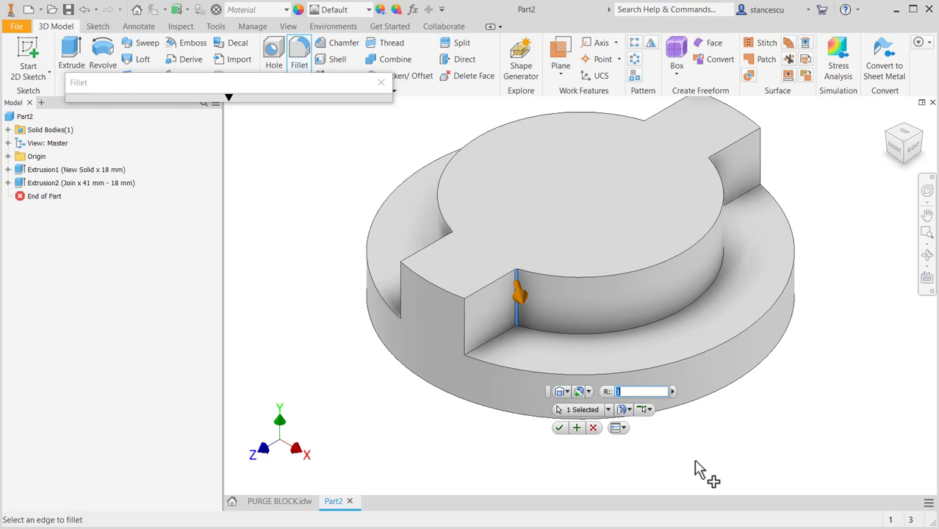
pyautogui.click(705, 185)
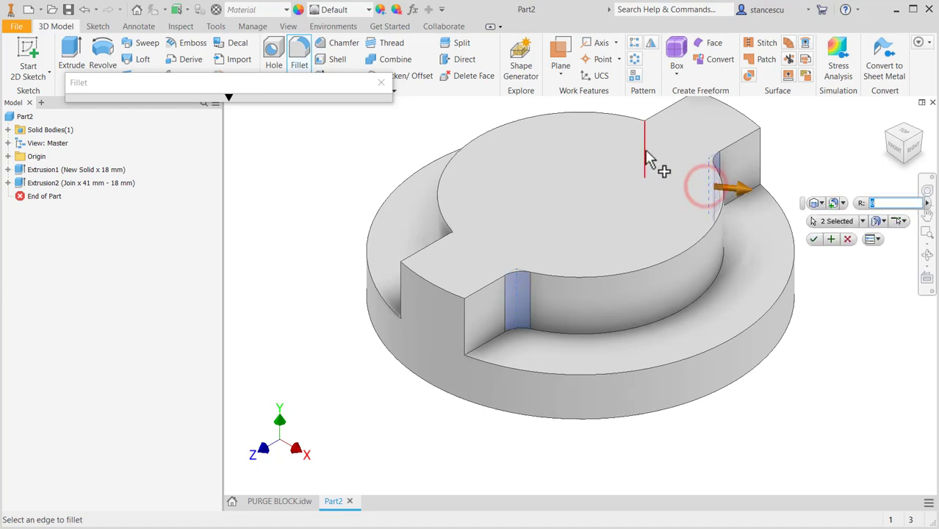
pyautogui.click(644, 152)
pyautogui.click(454, 257)
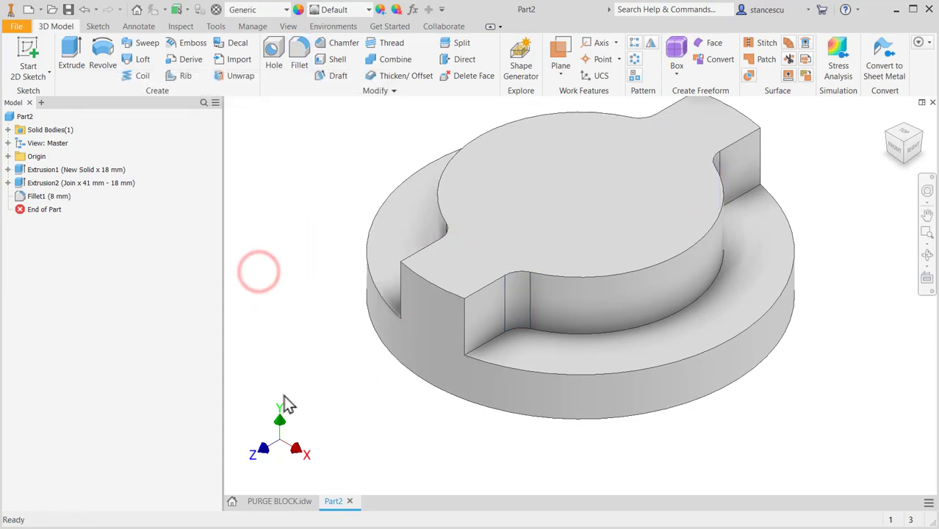
# - Examine the plan view in PURGE BLOCK.idw for the diamond-shaped boss's diameter, end radii and hole spacing
pyautogui.click(291, 501)
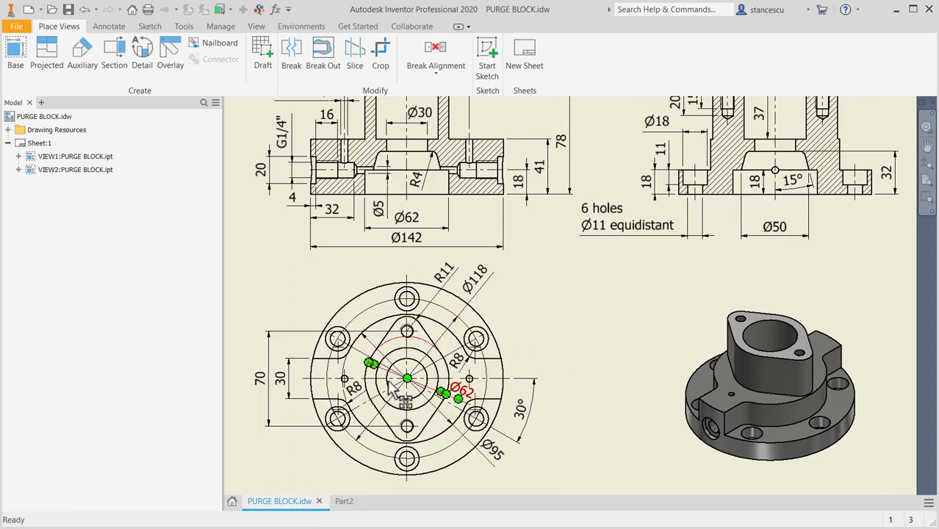
pyautogui.scroll(3, 415, 404)
pyautogui.moveTo(415, 404)
pyautogui.mouseDown(button='middle')
pyautogui.moveTo(517, 323)
pyautogui.moveTo(541, 347)
pyautogui.mouseUp(button='middle')
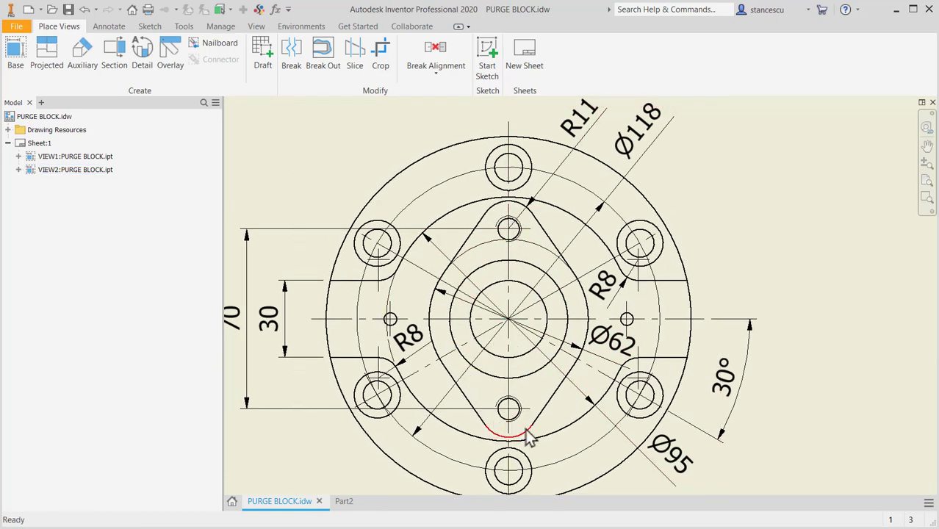
pyautogui.moveTo(521, 397); pyautogui.dragTo(544, 395, button='middle')
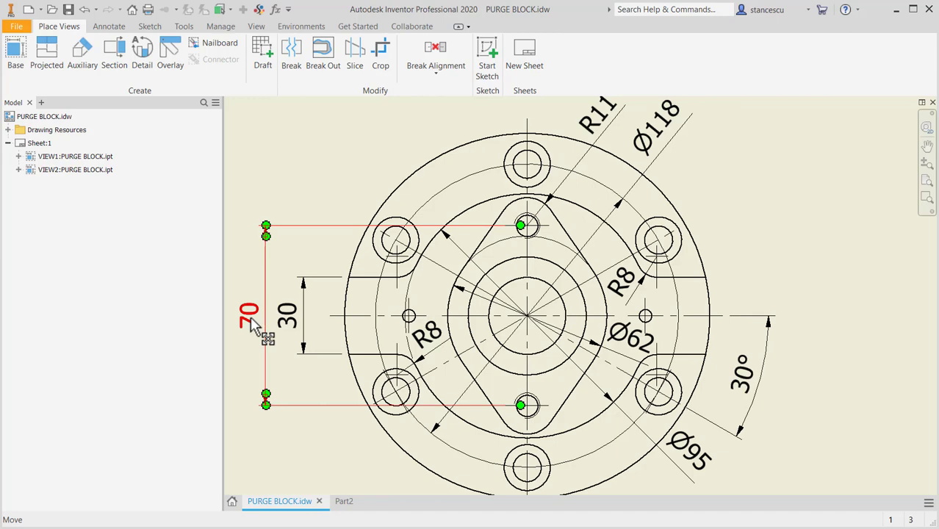
# - Switch to Part2 and start a new 2D sketch on the top face of the raised circle-and-side-blocks body
pyautogui.click(344, 501)
pyautogui.click(616, 247)
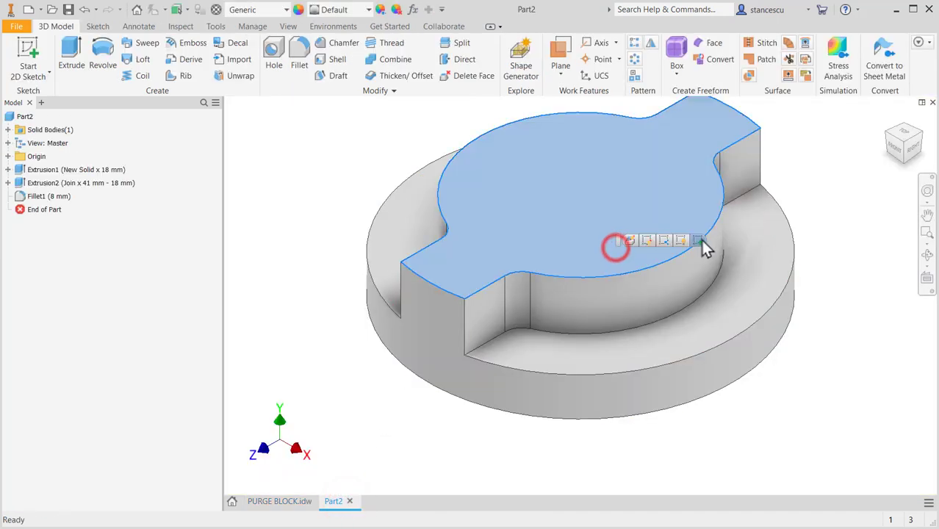
pyautogui.click(699, 241)
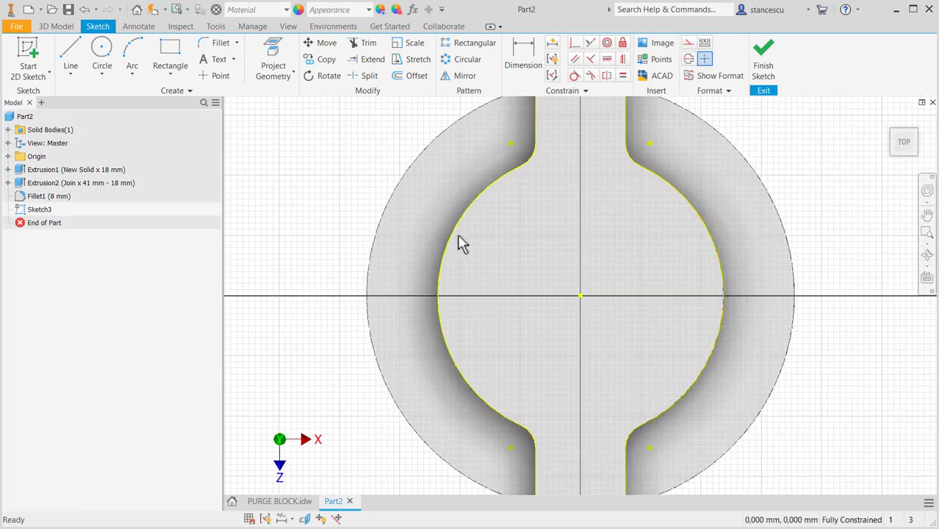
# - Sketch a closed diamond profile around the origin from four lines about 30 mm long, joined by tangent arcs at all four corners
pyautogui.click(71, 55)
pyautogui.click(70, 50)
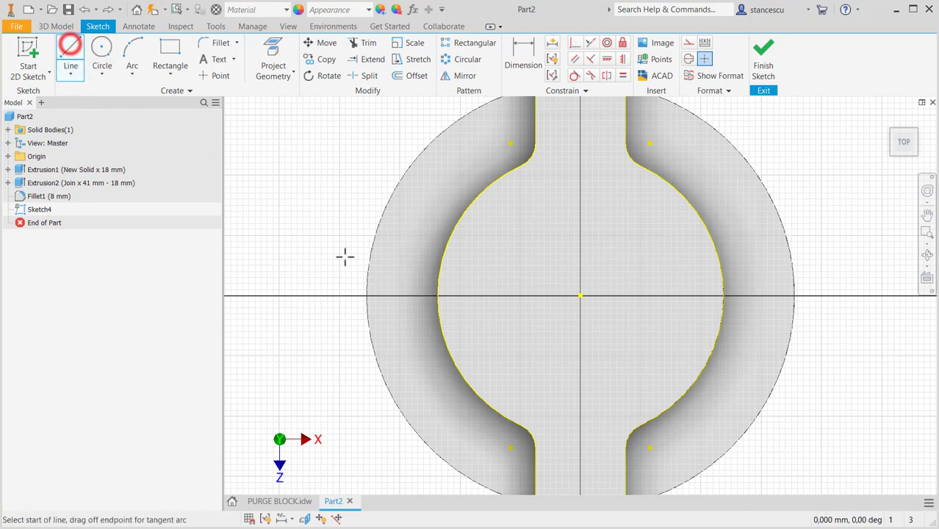
pyautogui.click(474, 262)
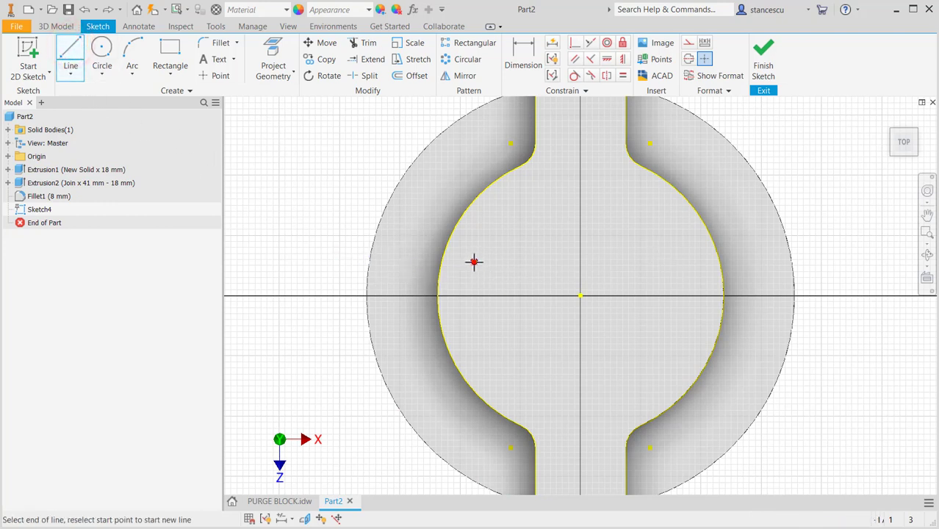
pyautogui.click(555, 212)
pyautogui.moveTo(555, 212); pyautogui.dragTo(597, 210)
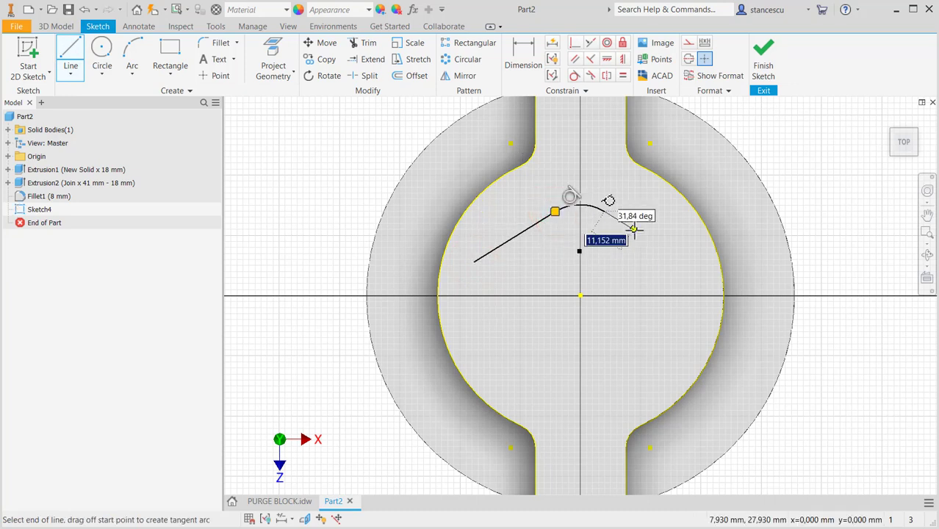
pyautogui.click(686, 261)
pyautogui.moveTo(685, 262); pyautogui.dragTo(690, 308)
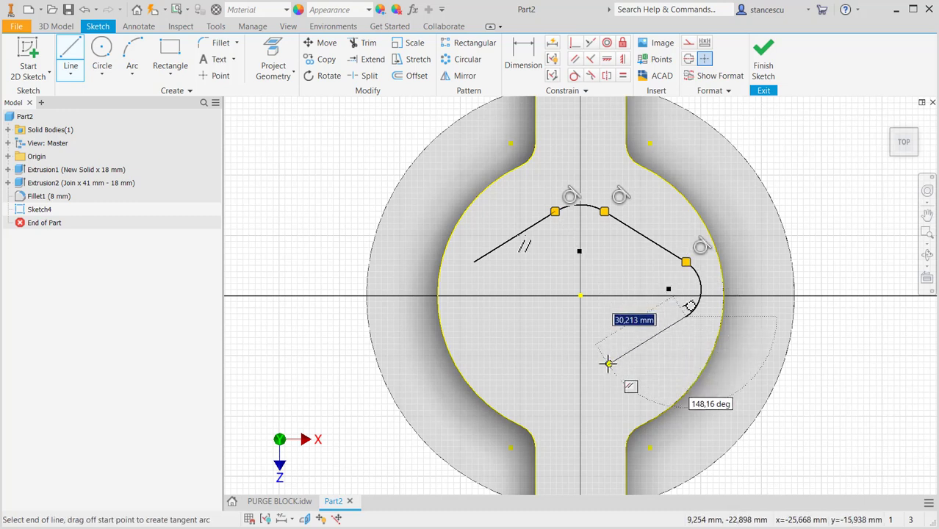
pyautogui.moveTo(605, 366); pyautogui.dragTo(554, 360)
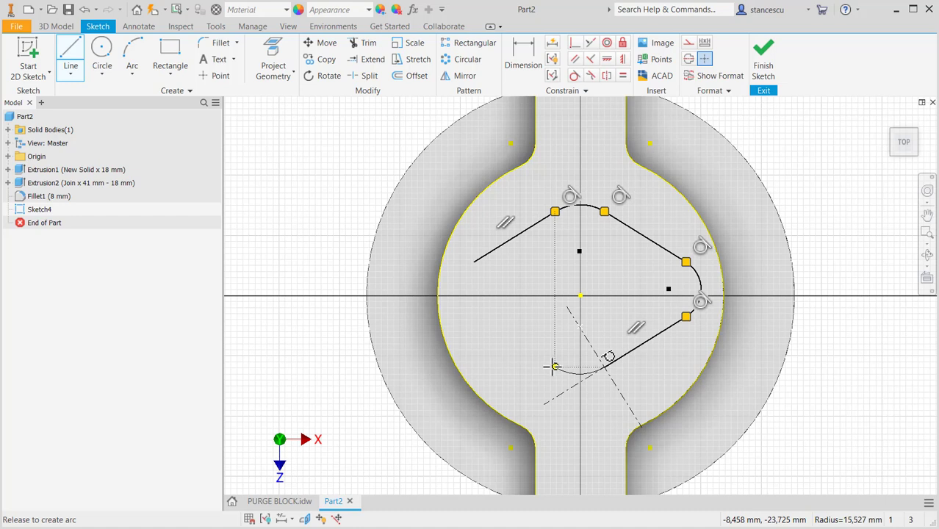
pyautogui.moveTo(555, 366); pyautogui.dragTo(552, 365)
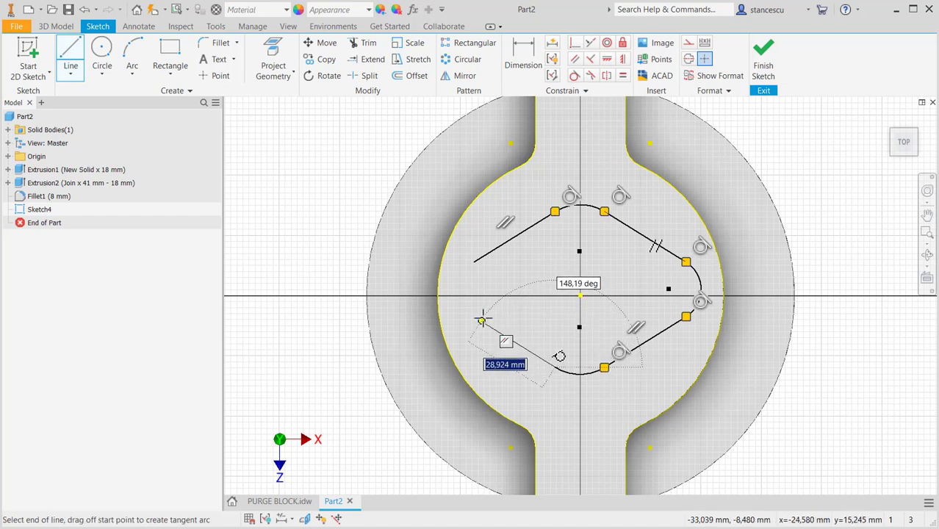
pyautogui.click(475, 313)
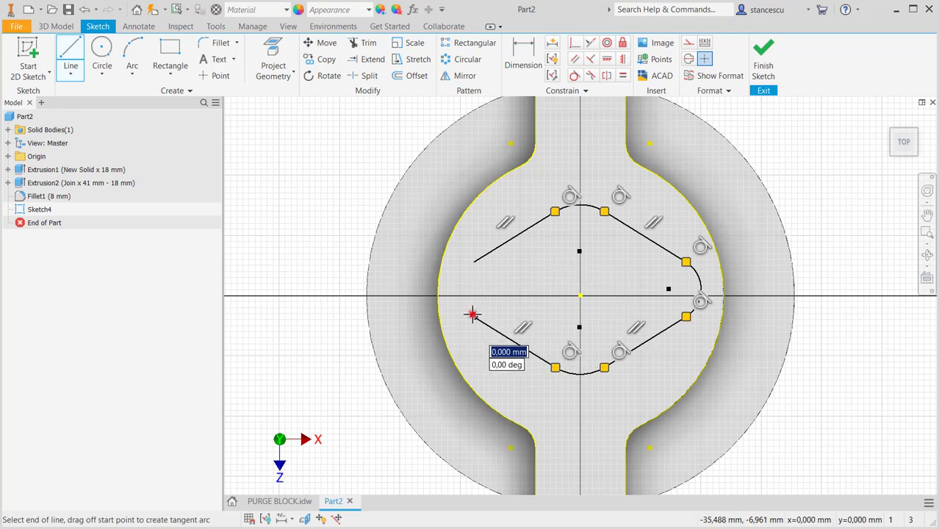
pyautogui.moveTo(475, 312); pyautogui.dragTo(474, 262)
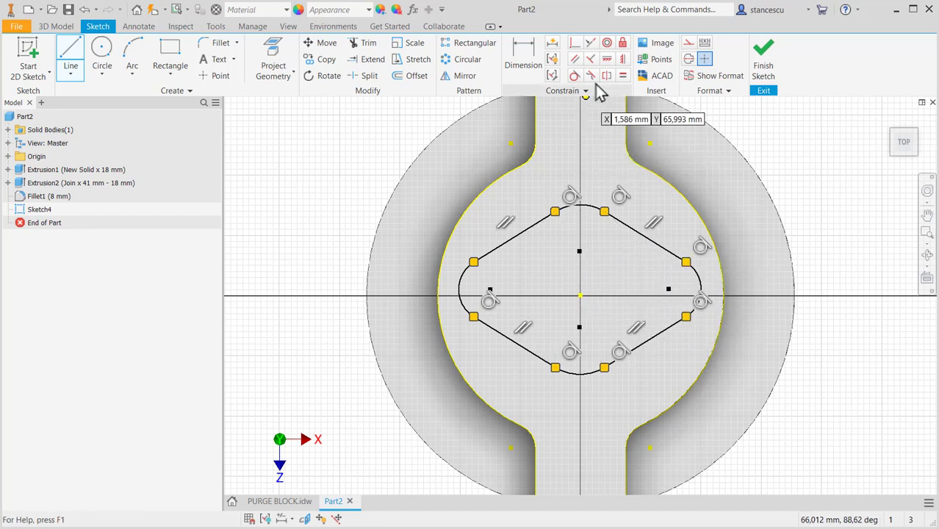
# - Make the diamond's upper-left line tangent to its left end arc
pyautogui.click(574, 77)
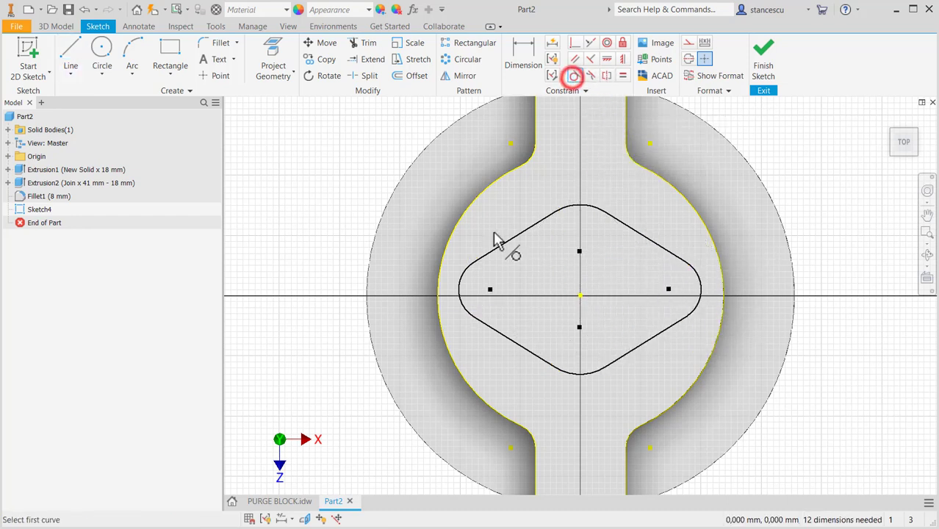
pyautogui.click(484, 252)
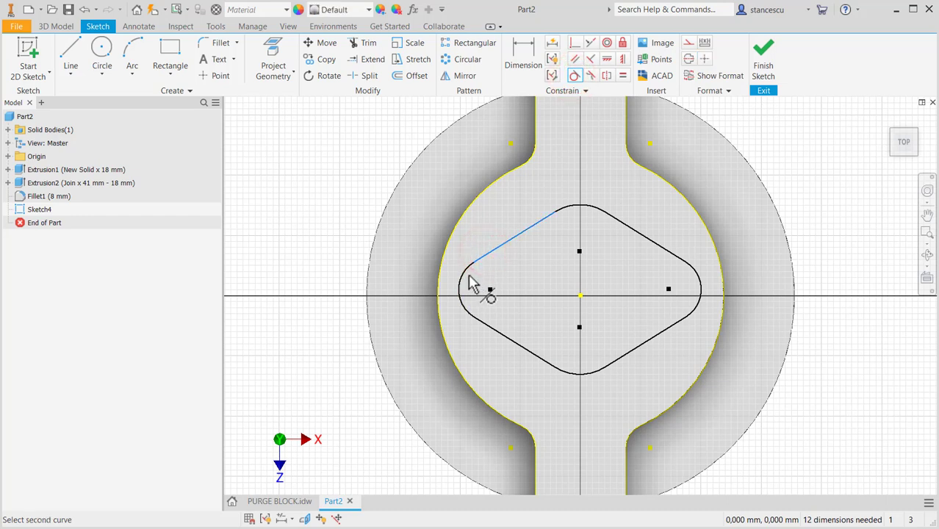
pyautogui.click(467, 276)
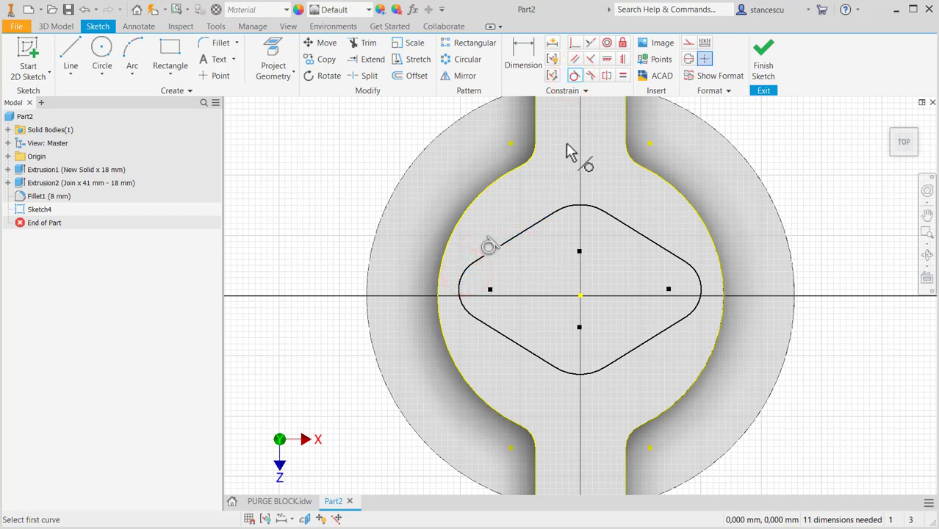
# - Make the diamond's left and right arcs equal, and its upper and lower arcs equal
pyautogui.click(624, 76)
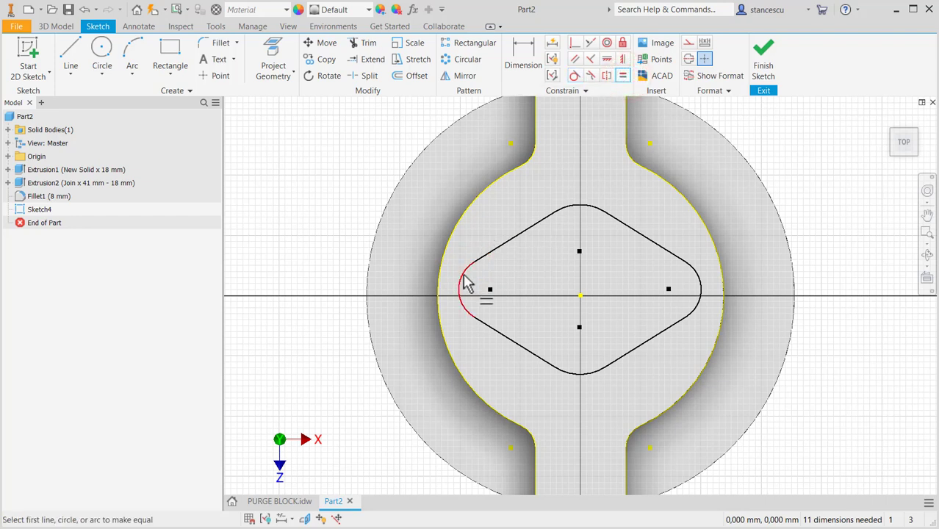
pyautogui.click(463, 275)
pyautogui.click(695, 275)
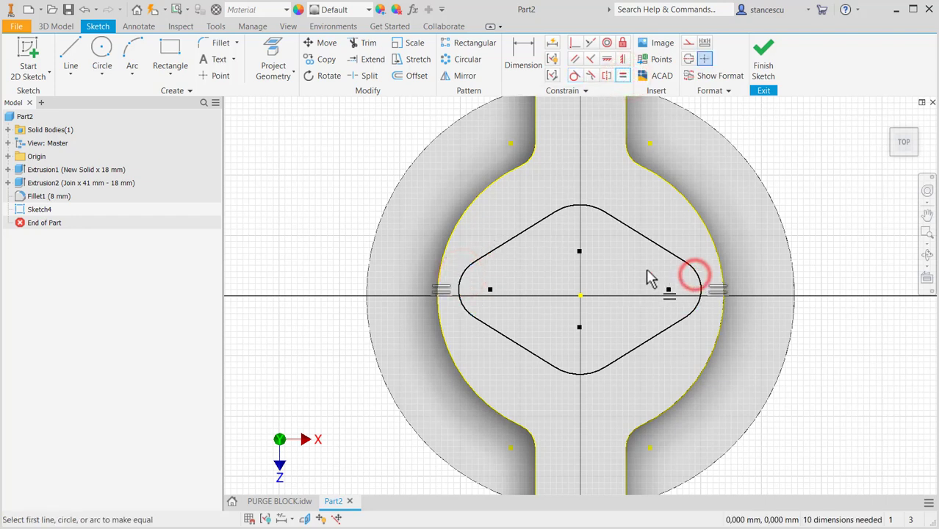
pyautogui.click(588, 207)
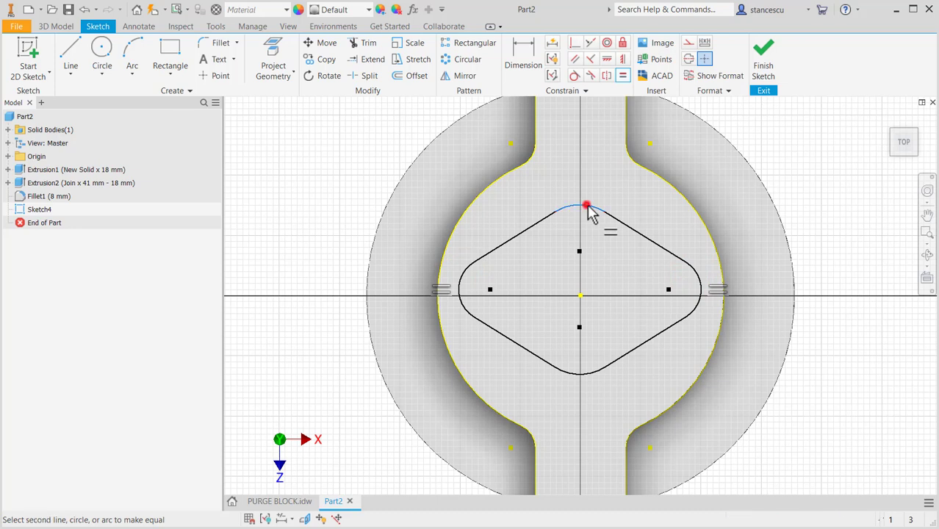
pyautogui.click(588, 372)
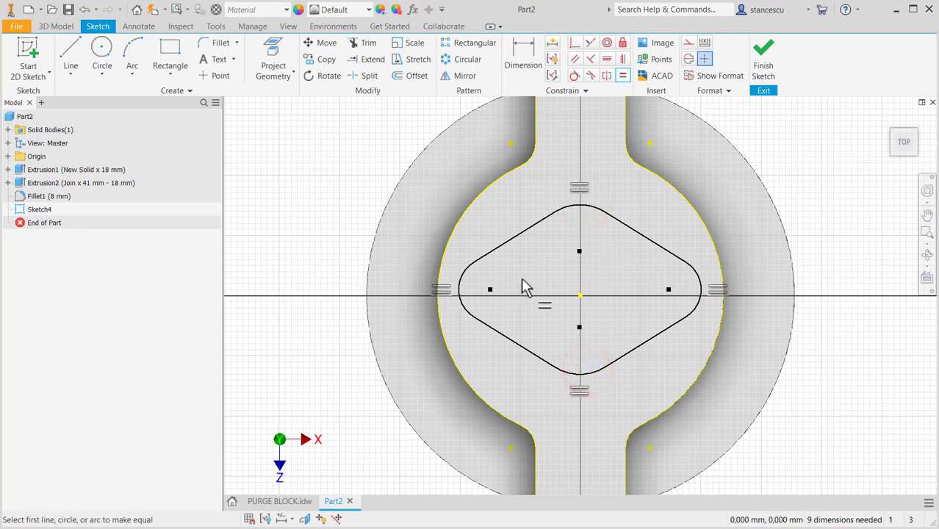
# - Make the centre points of the upper and lower arcs coincident with each other and with the sketch origin
pyautogui.click(576, 45)
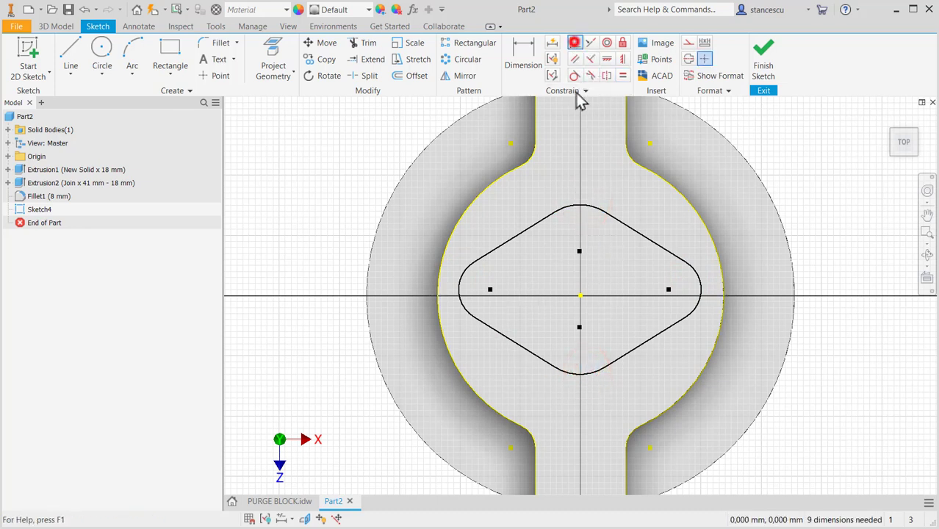
pyautogui.click(579, 252)
pyautogui.click(579, 327)
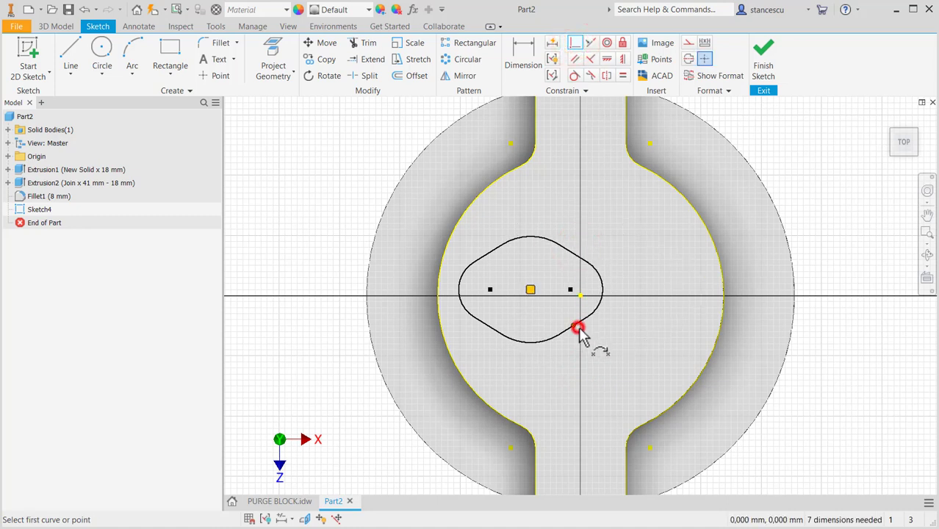
pyautogui.click(530, 290)
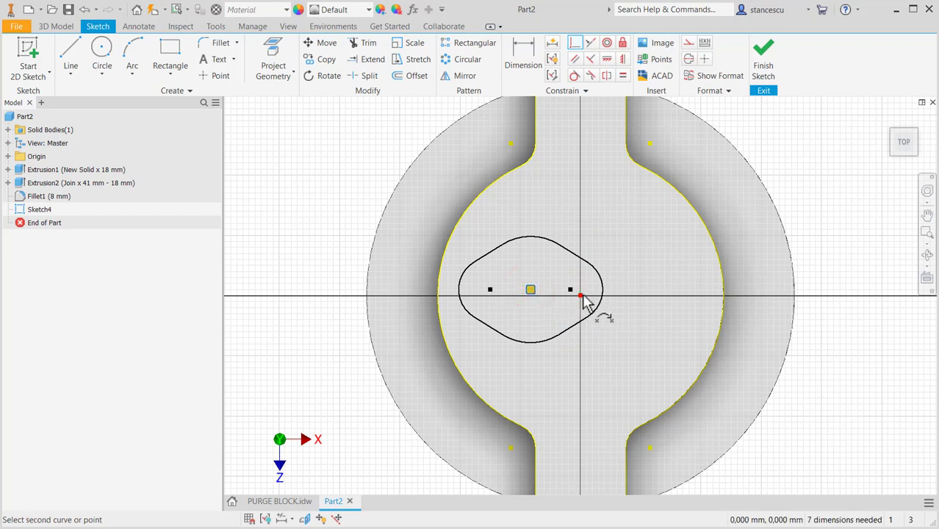
pyautogui.click(581, 296)
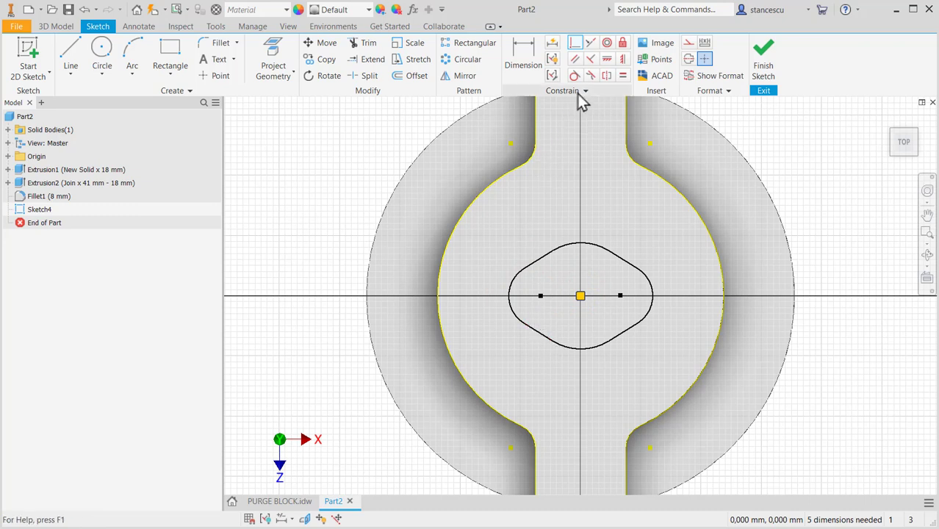
# - Align the left and right arcs' centres with a horizontal constraint, and try another one between the left centre and the origin
pyautogui.click(607, 62)
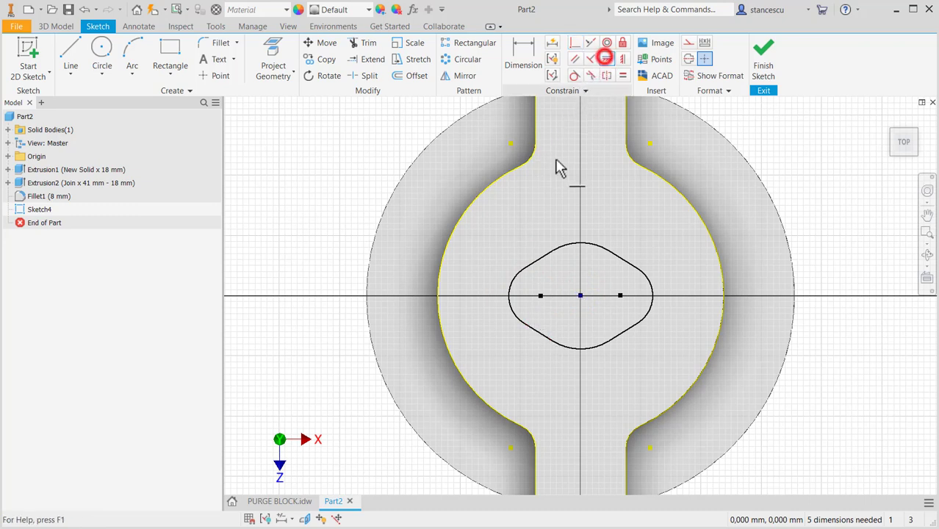
pyautogui.click(540, 295)
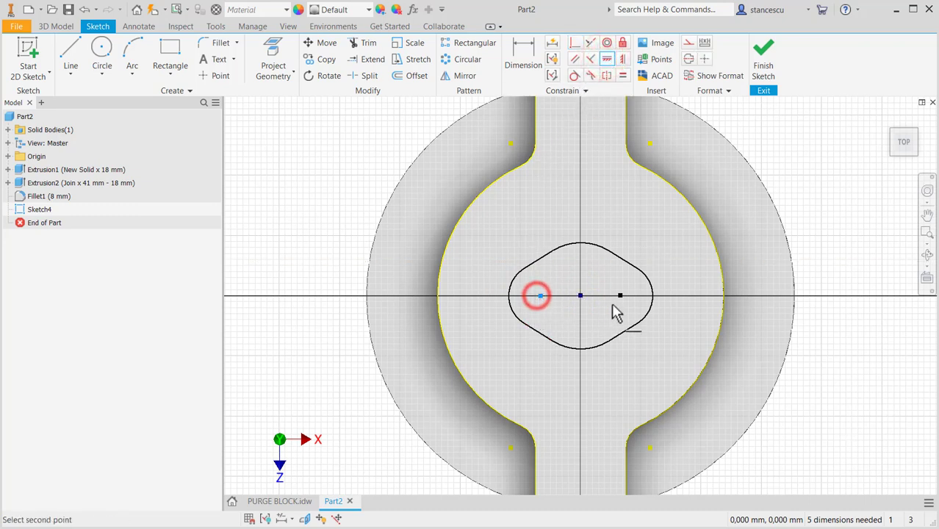
pyautogui.click(619, 295)
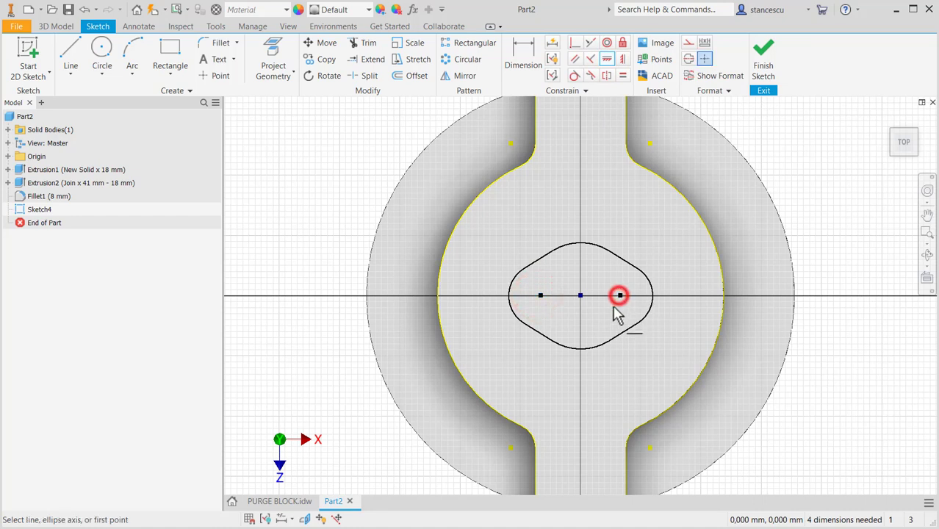
pyautogui.click(541, 296)
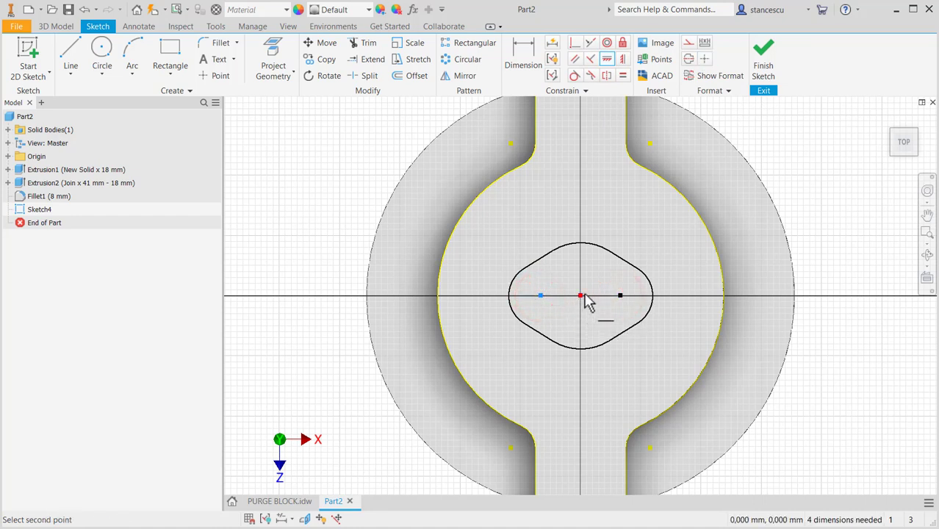
pyautogui.click(581, 296)
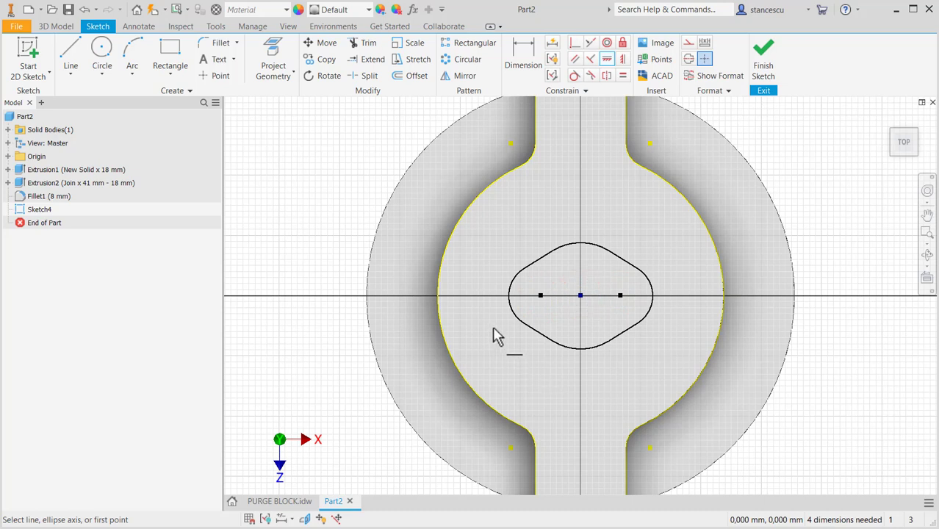
pyautogui.press('Escape')
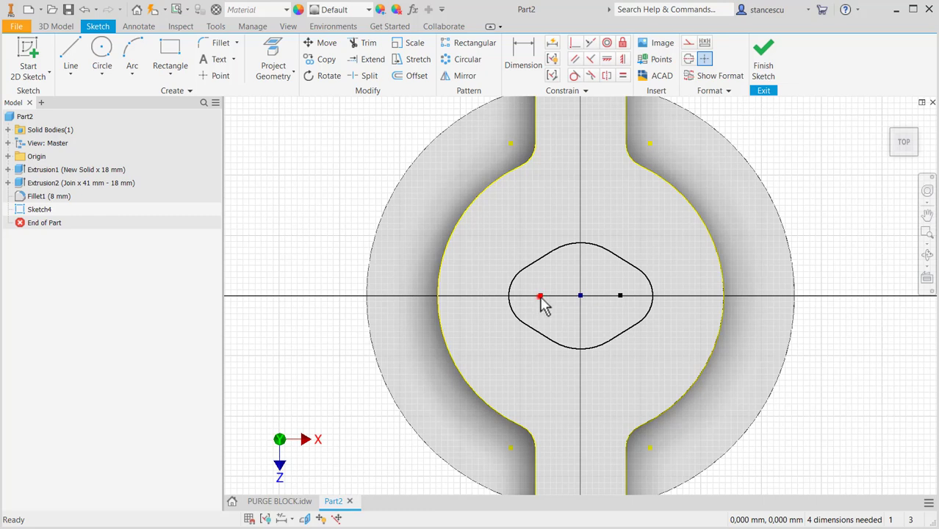
# - Stretch the diamond outward along the horizontal axis, leaving its upper and lower arcs about 45 mm in diameter
pyautogui.moveTo(541, 303)
pyautogui.mouseDown()
pyautogui.moveTo(512, 301)
pyautogui.moveTo(511, 316)
pyautogui.mouseUp()
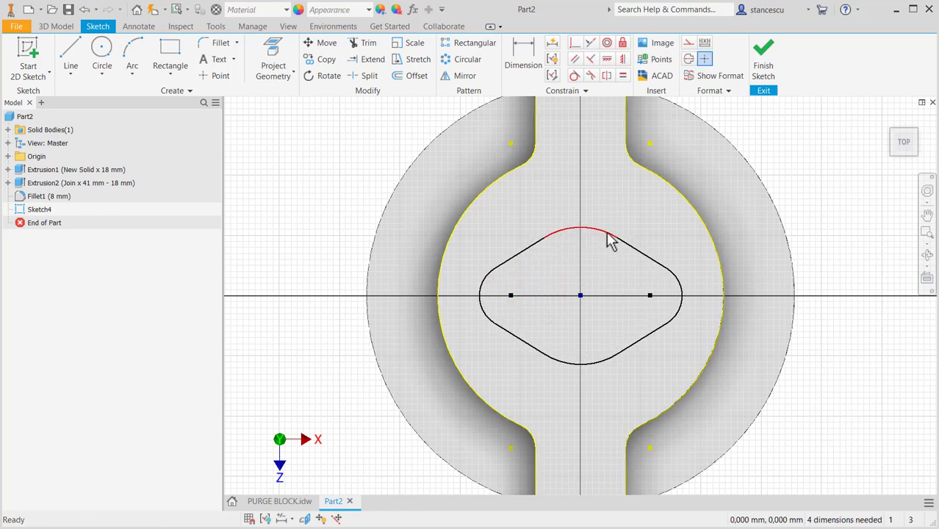
pyautogui.moveTo(608, 241); pyautogui.dragTo(602, 230)
pyautogui.click(593, 153)
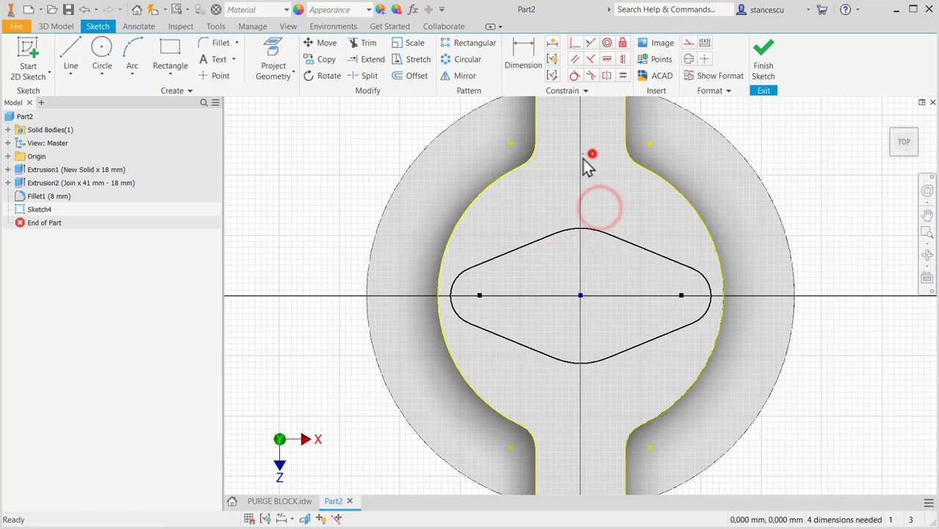
# - Dimension the diamond's upper arc as a diameter and set it to 62 mm
pyautogui.click(539, 71)
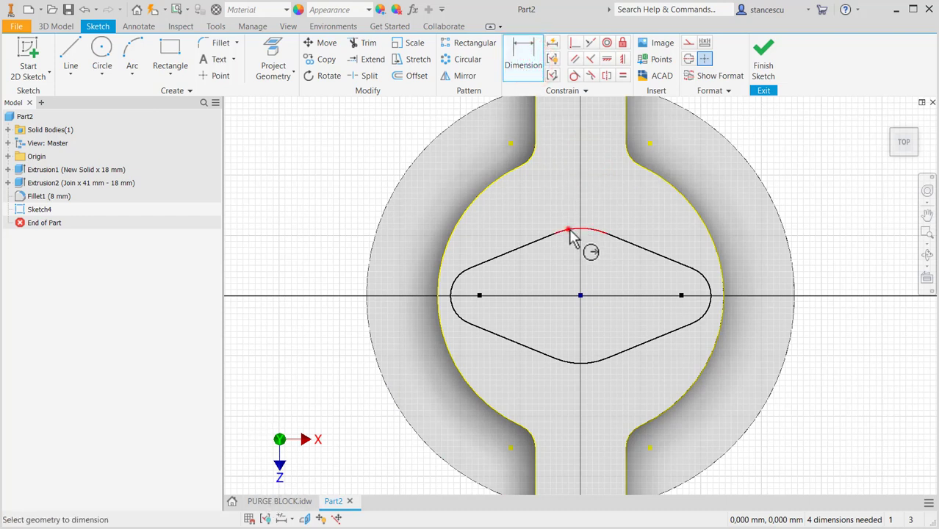
pyautogui.click(570, 230)
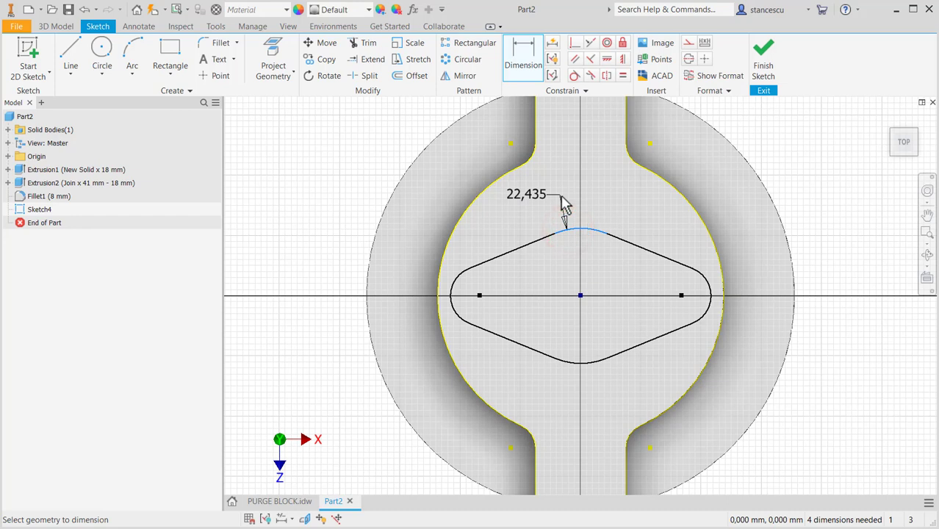
pyautogui.rightClick(563, 199)
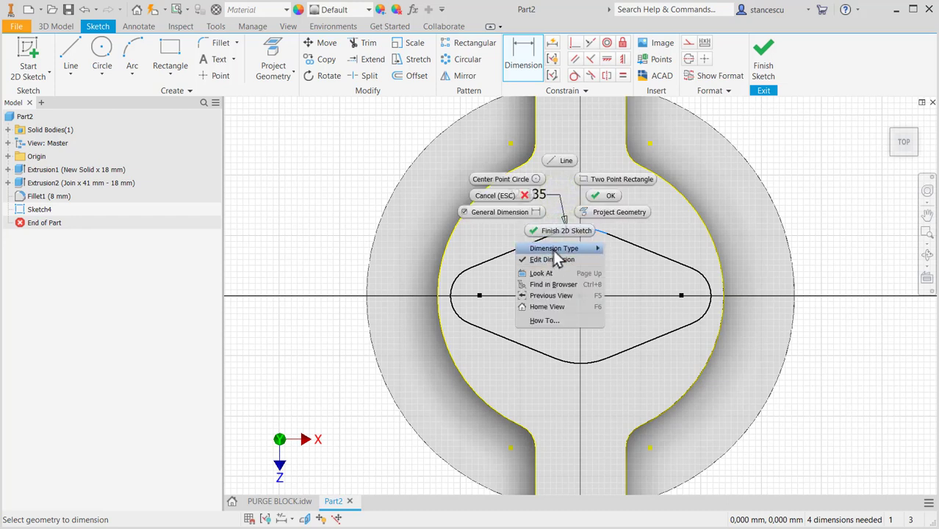
pyautogui.moveTo(554, 250)
pyautogui.click(623, 259)
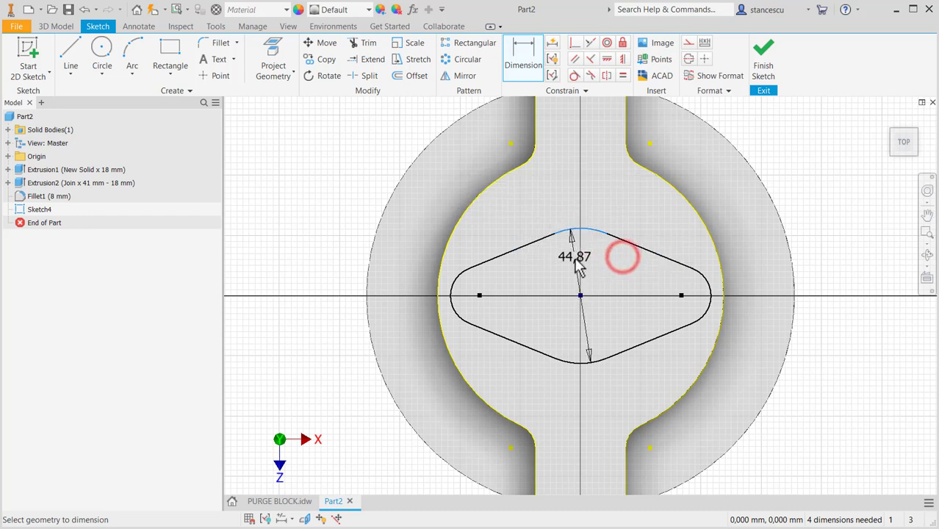
pyautogui.click(579, 259)
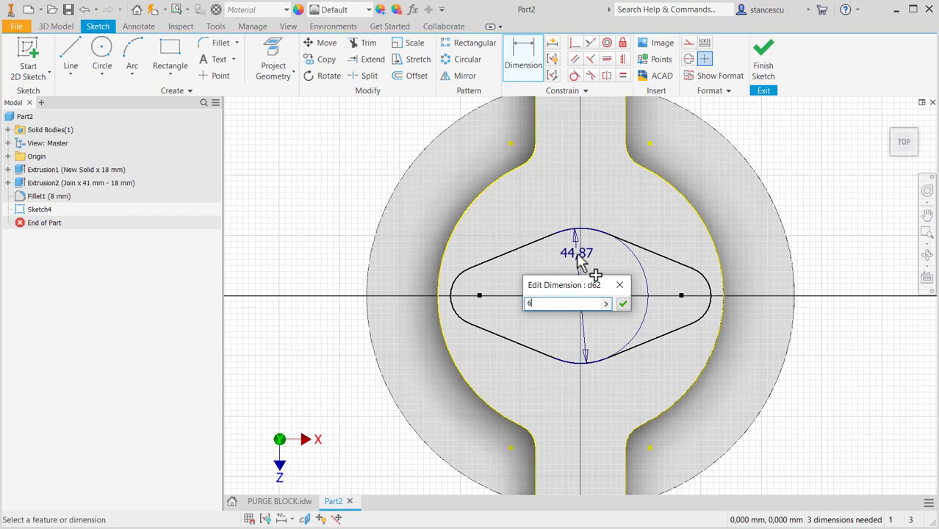
pyautogui.press('Return')
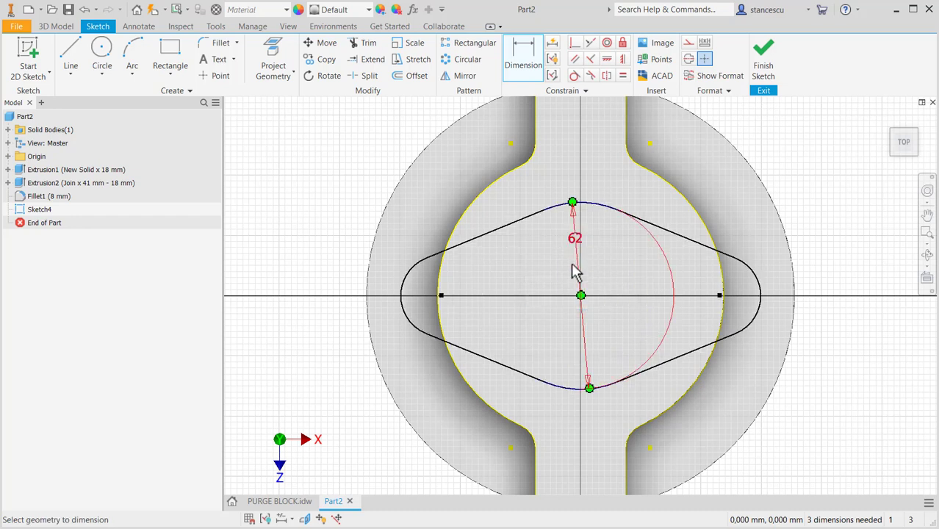
# - Dimension the radius of the diamond's left end arc and set it to 11 mm
pyautogui.click(406, 319)
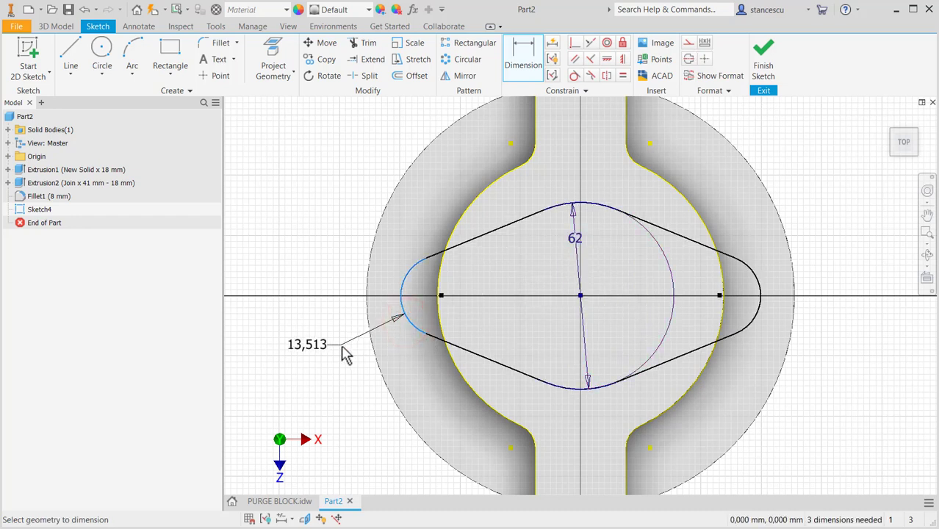
pyautogui.click(346, 355)
pyautogui.write('1')
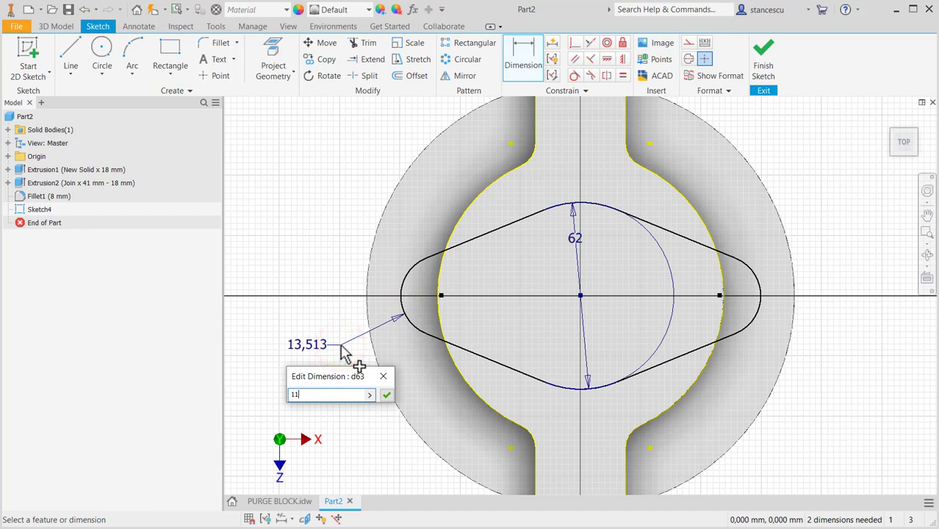
pyautogui.write('1')
pyautogui.press('Return')
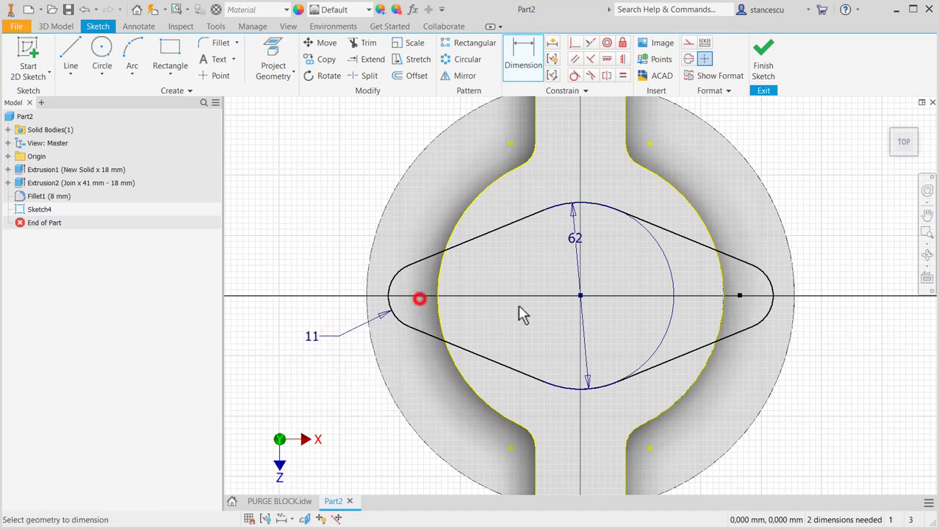
# - Set the horizontal distance between the centres of the diamond's two side arcs to 70 mm and finish the sketch
pyautogui.click(740, 296)
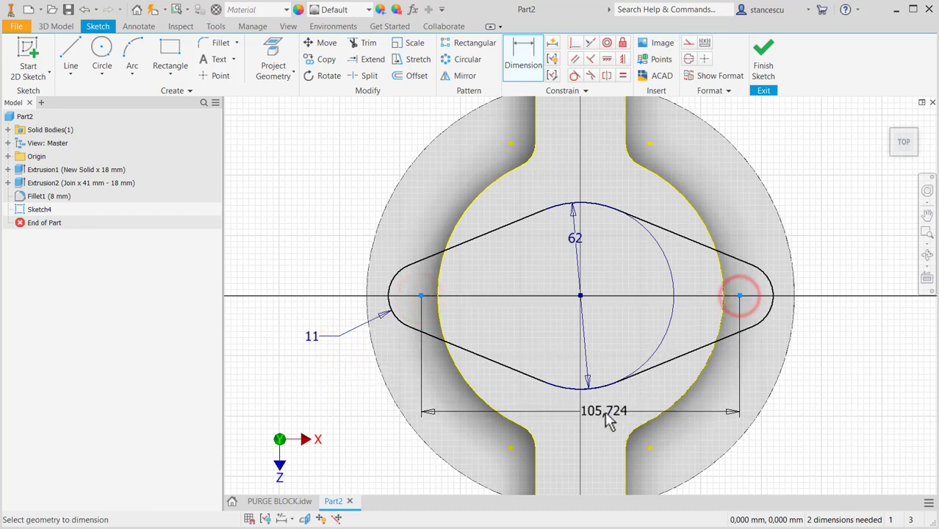
pyautogui.click(607, 418)
pyautogui.write('70')
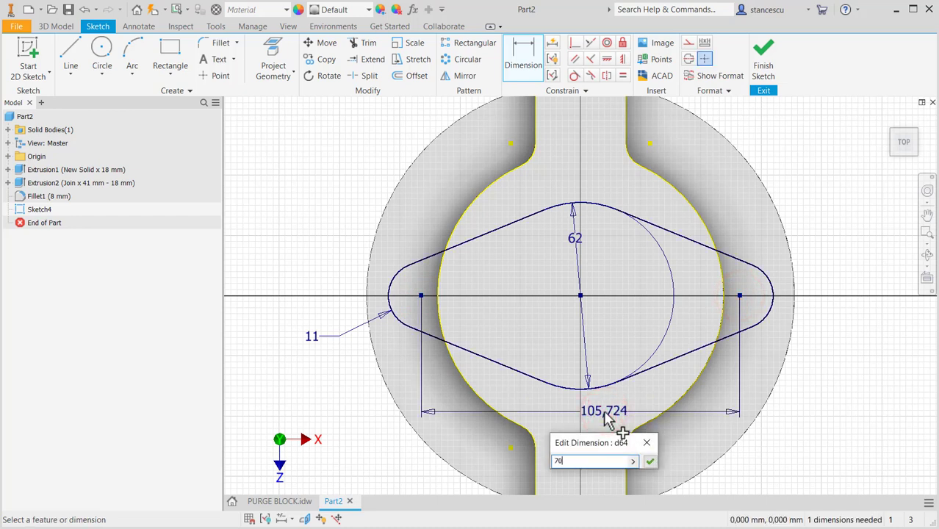
pyautogui.press('Return')
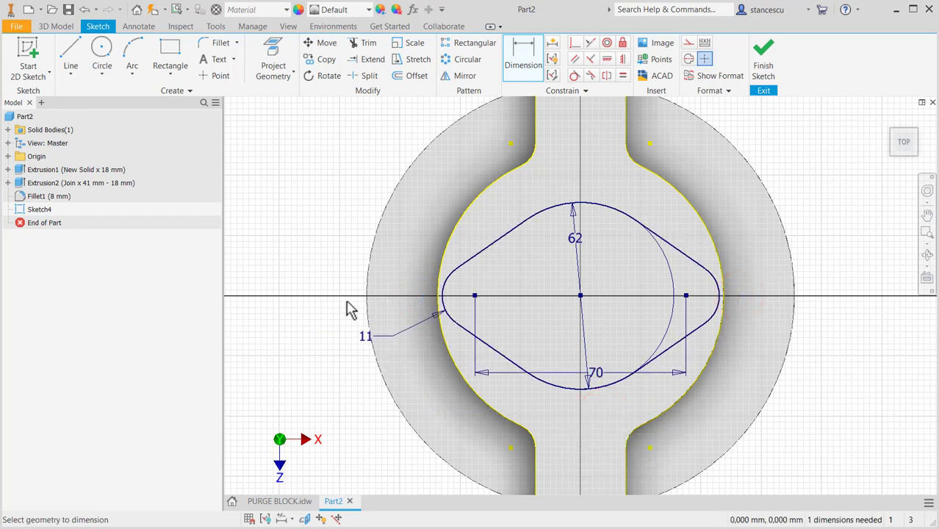
pyautogui.click(770, 72)
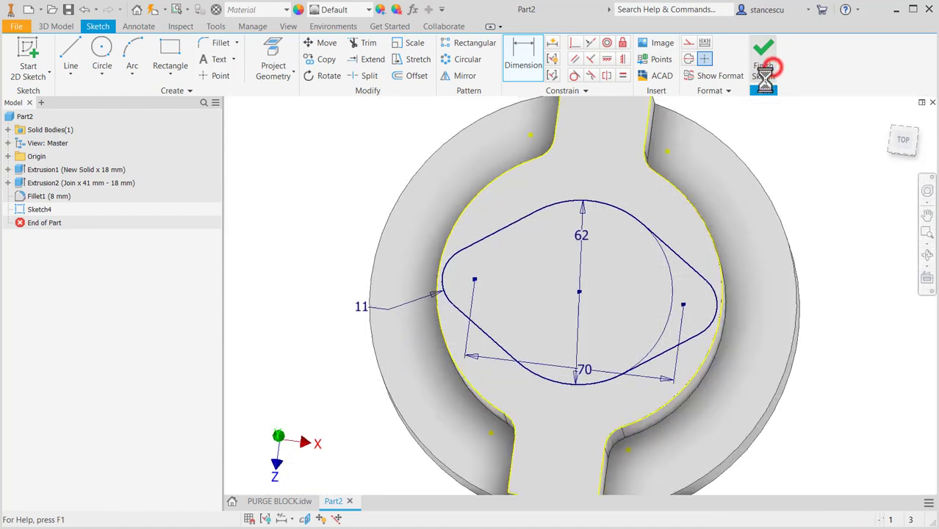
# - Check the heights in PURGE BLOCK.idw, and extrude the diamond profile upward by 78-41 mm, joined to the part
pyautogui.moveTo(313, 191); pyautogui.dragTo(329, 236, button='middle')
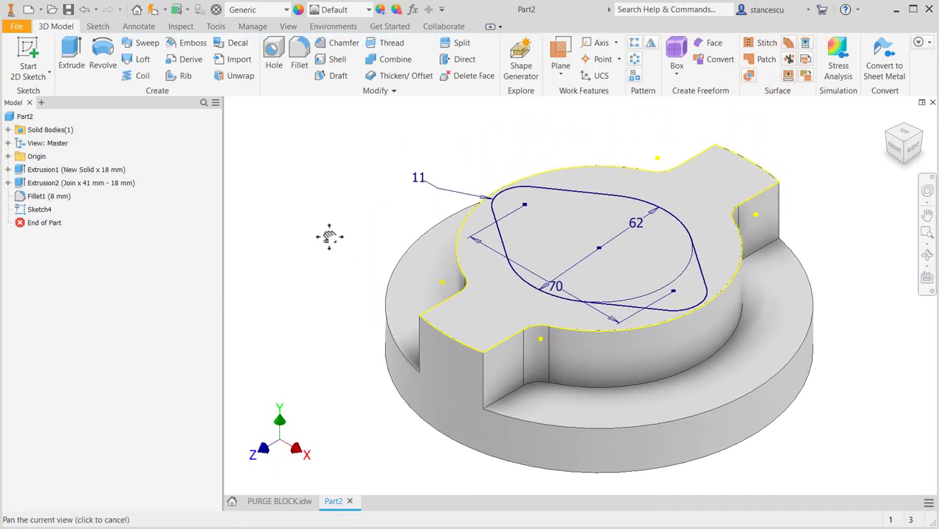
pyautogui.click(279, 501)
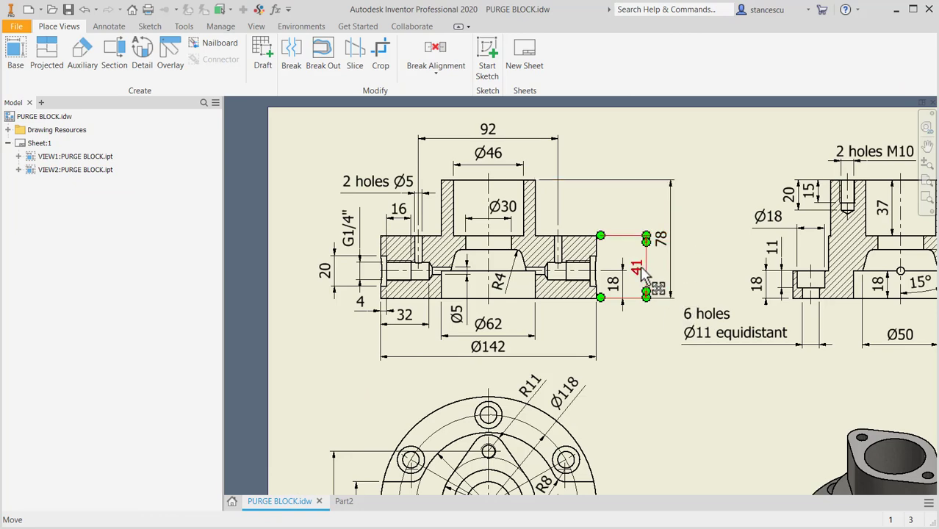
pyautogui.click(342, 502)
pyautogui.click(72, 53)
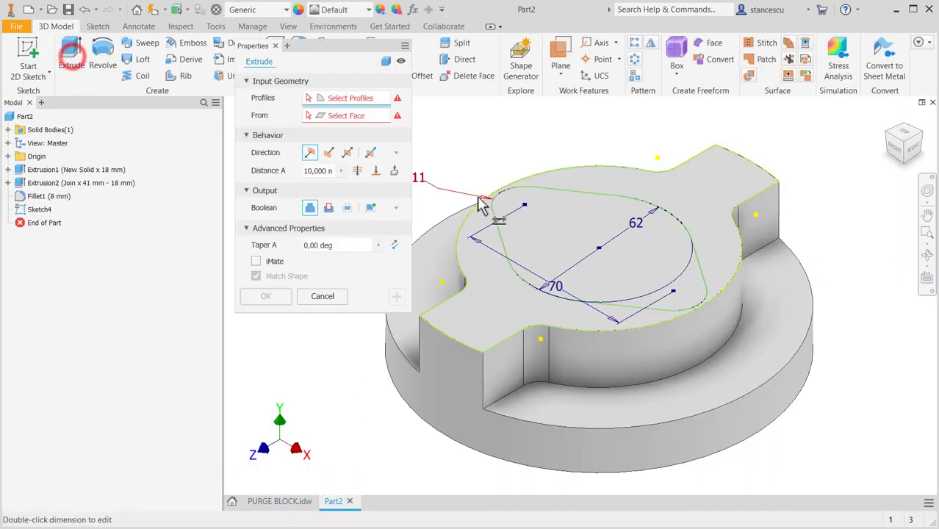
pyautogui.click(541, 214)
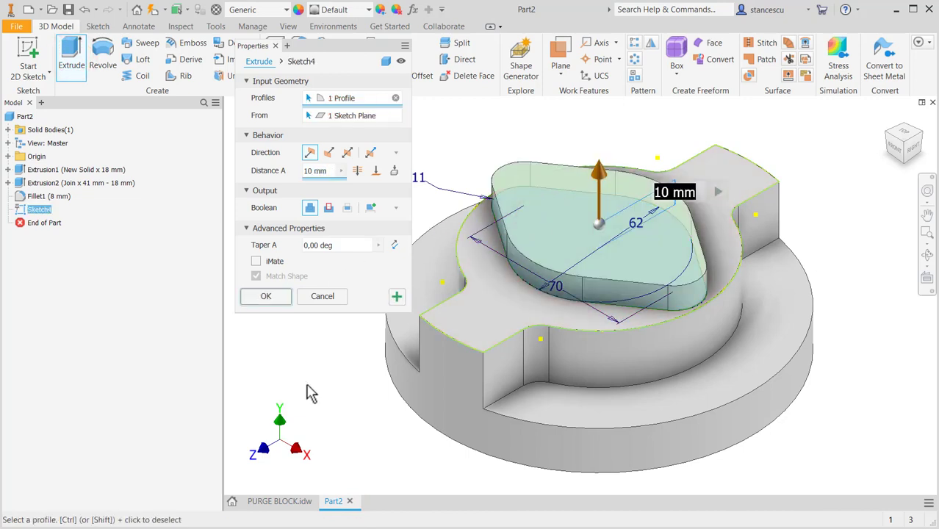
pyautogui.write('78-4')
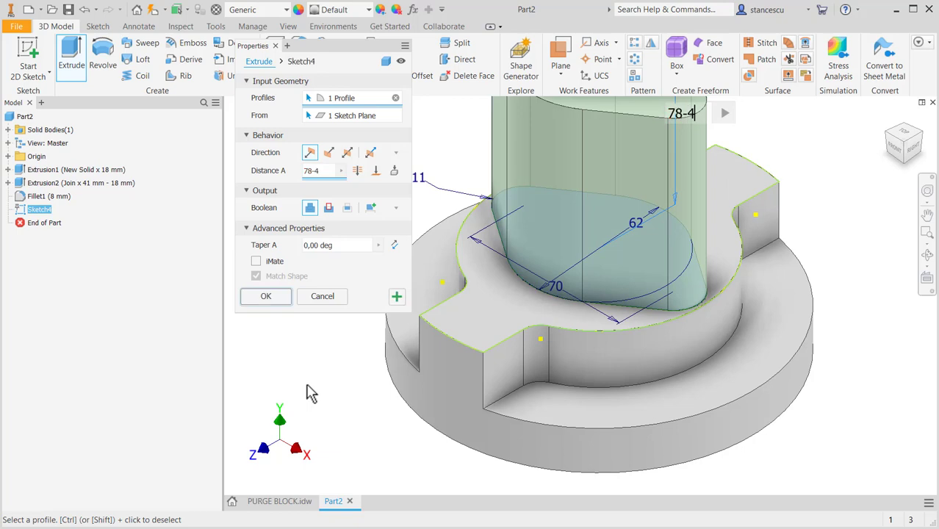
pyautogui.write('1')
pyautogui.press('Return')
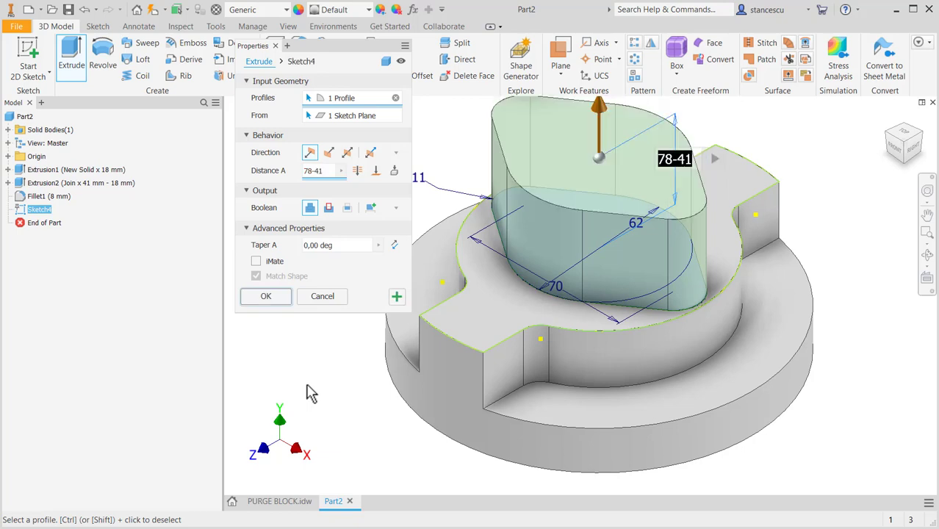
pyautogui.click(279, 297)
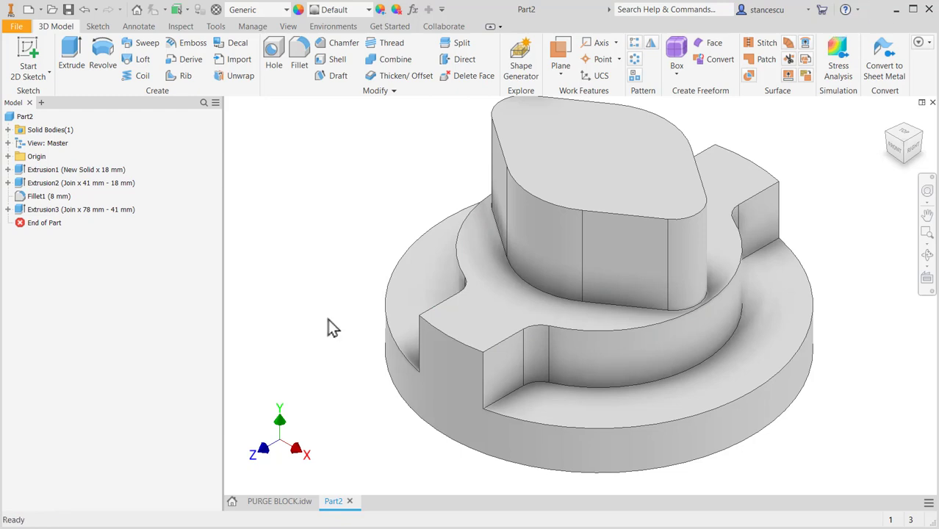
pyautogui.press('F6')
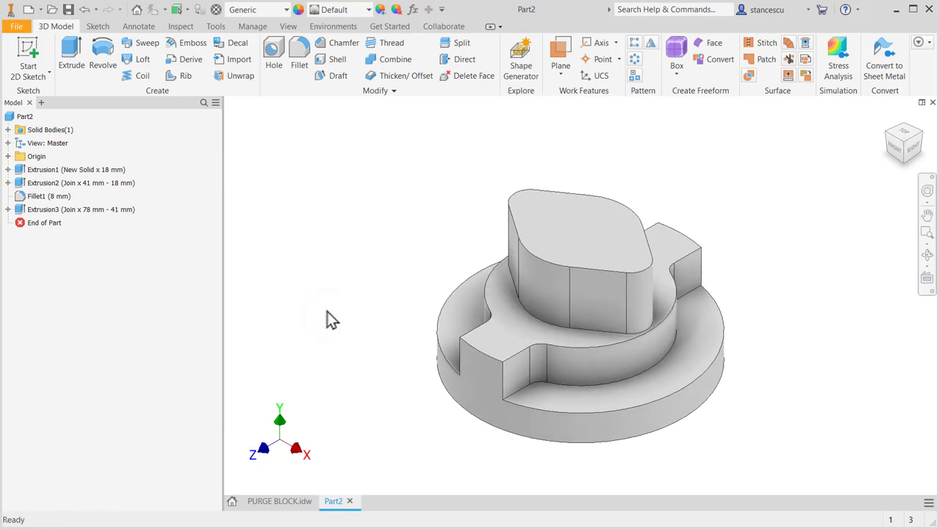
# - Examine the section views in PURGE BLOCK.idw for the diameters, depths, fillet radius and taper angle of the stepped central bore
pyautogui.click(269, 503)
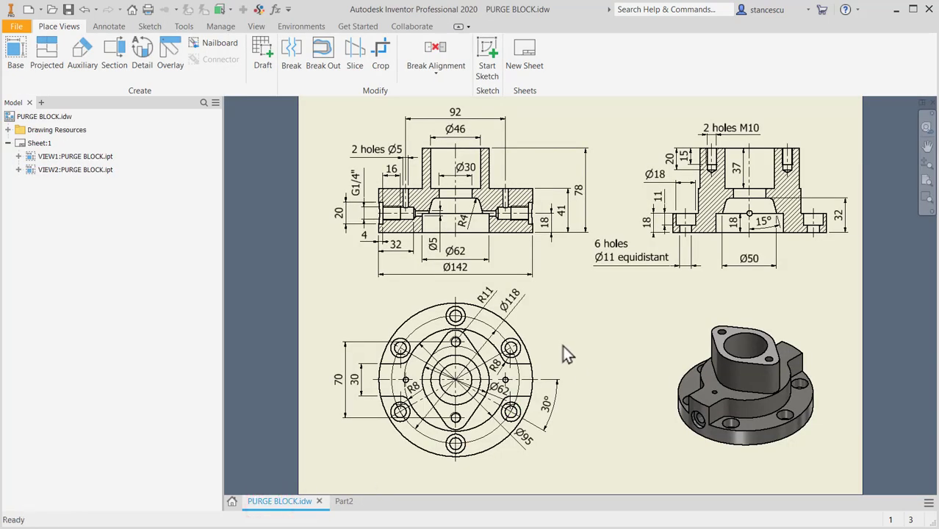
pyautogui.scroll(3, 441, 221)
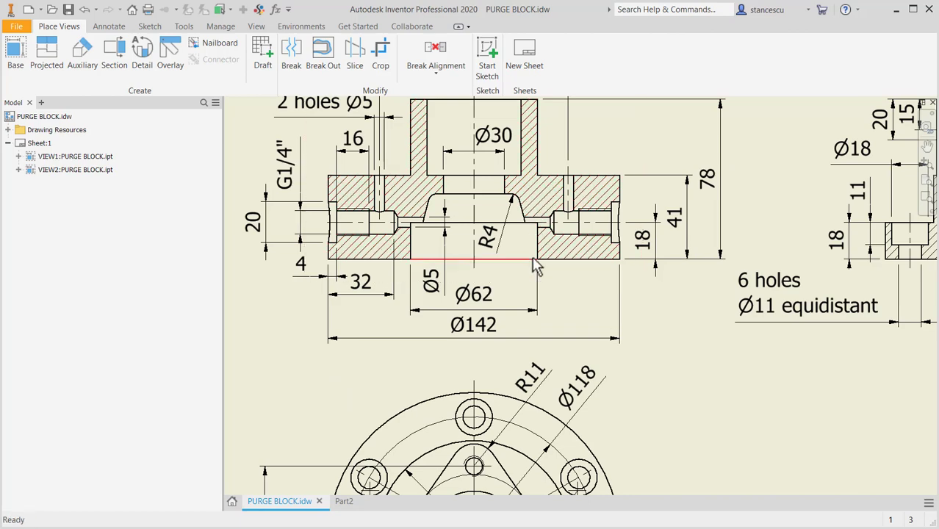
pyautogui.moveTo(490, 213); pyautogui.dragTo(495, 242, button='middle')
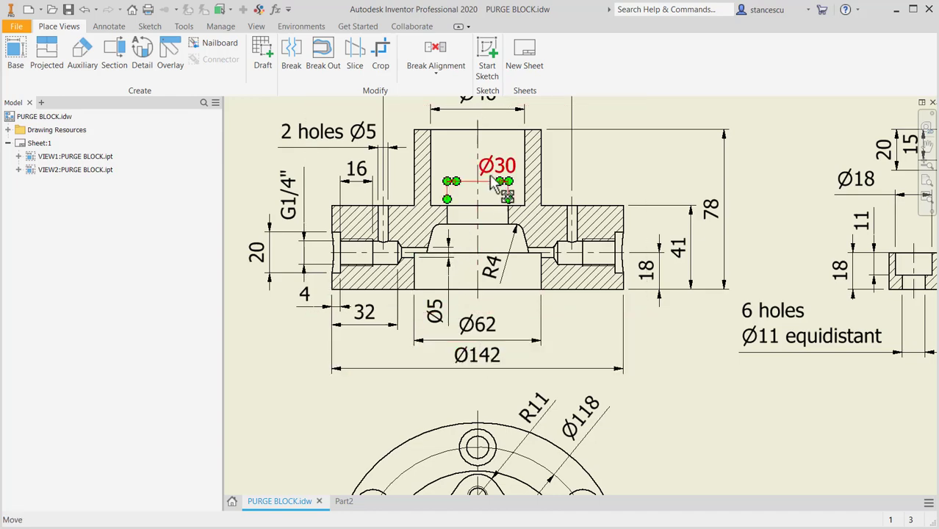
pyautogui.moveTo(506, 188); pyautogui.dragTo(506, 252, button='middle')
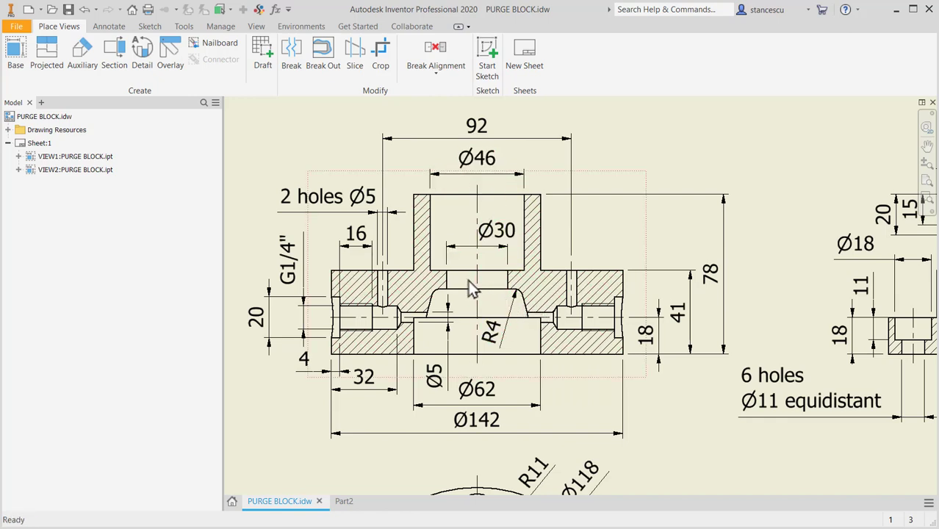
pyautogui.moveTo(478, 335); pyautogui.dragTo(515, 349)
pyautogui.moveTo(611, 313); pyautogui.dragTo(379, 302, button='middle')
pyautogui.moveTo(647, 319); pyautogui.dragTo(497, 313, button='middle')
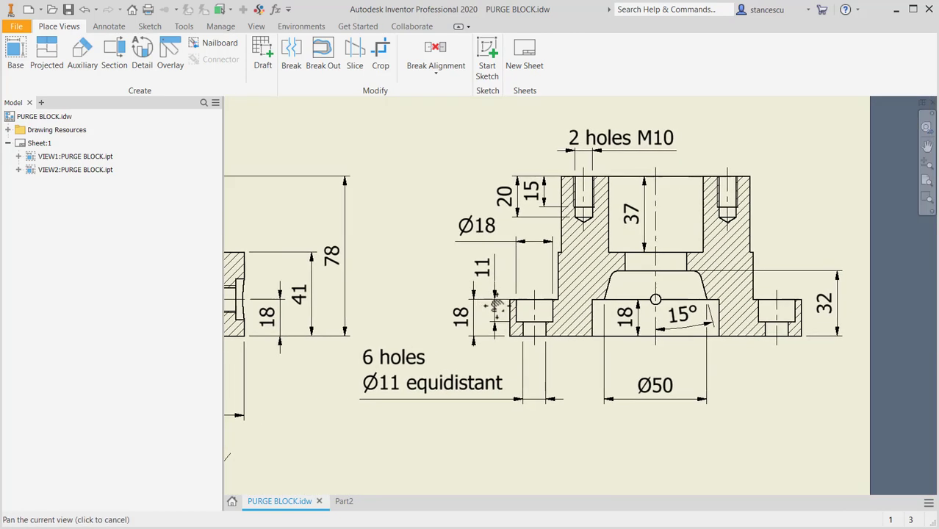
pyautogui.moveTo(882, 301); pyautogui.dragTo(822, 310)
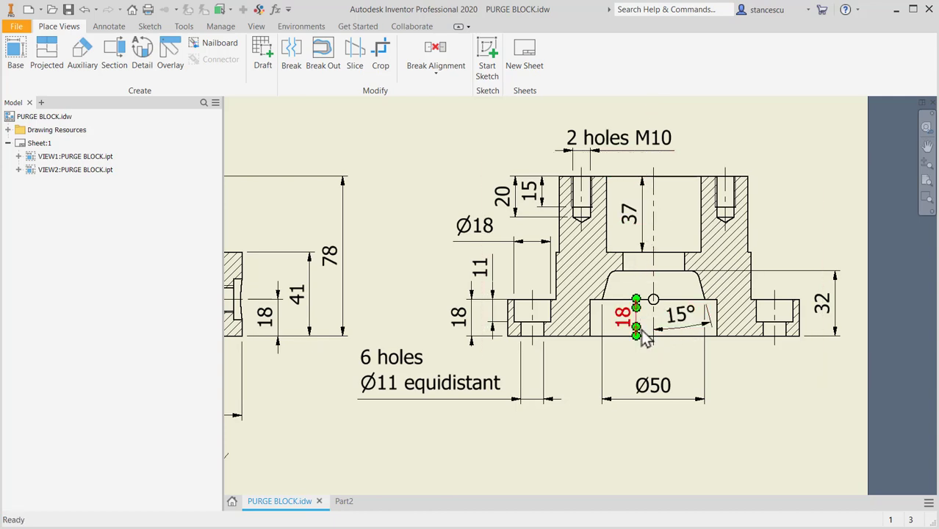
pyautogui.scroll(-3, 642, 330)
pyautogui.moveTo(641, 331); pyautogui.dragTo(729, 264, button='middle')
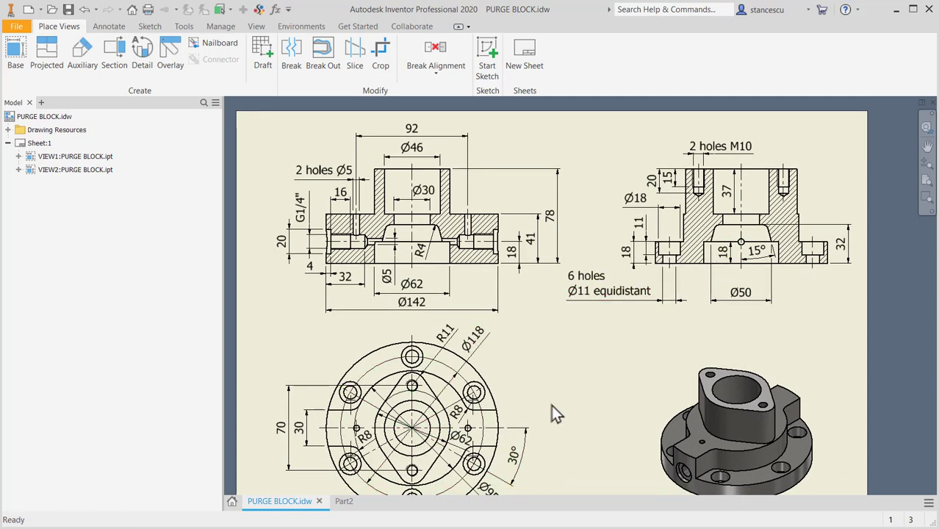
pyautogui.press('F6')
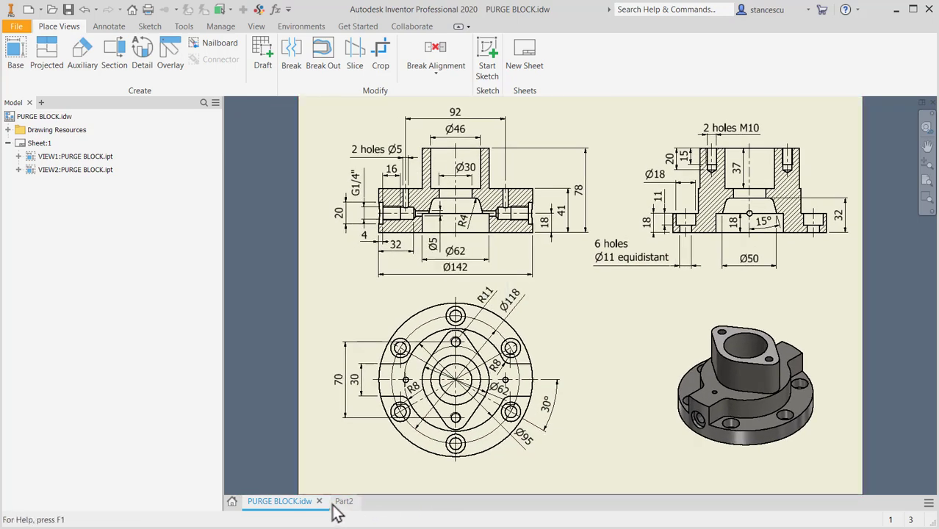
# - Start a new sketch on the part's XY origin plane and slice the model at that plane
pyautogui.click(342, 502)
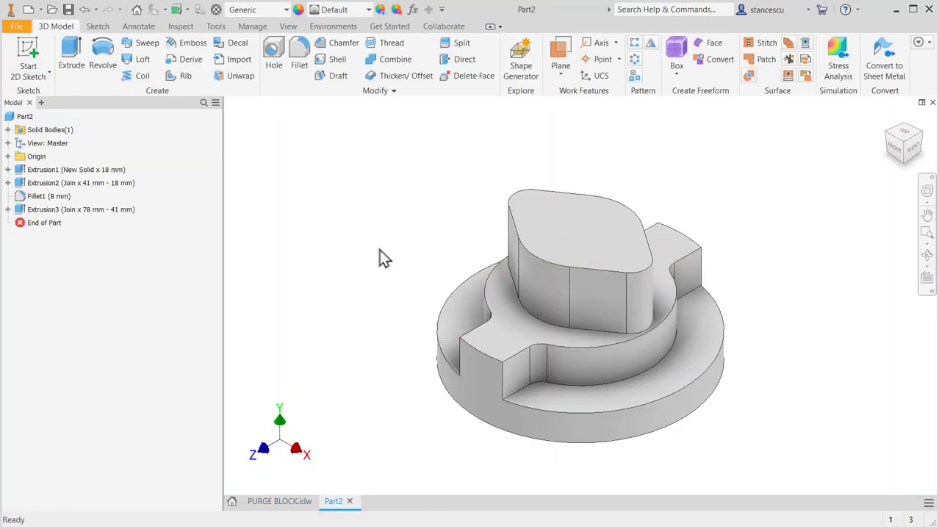
pyautogui.click(8, 155)
pyautogui.click(34, 196)
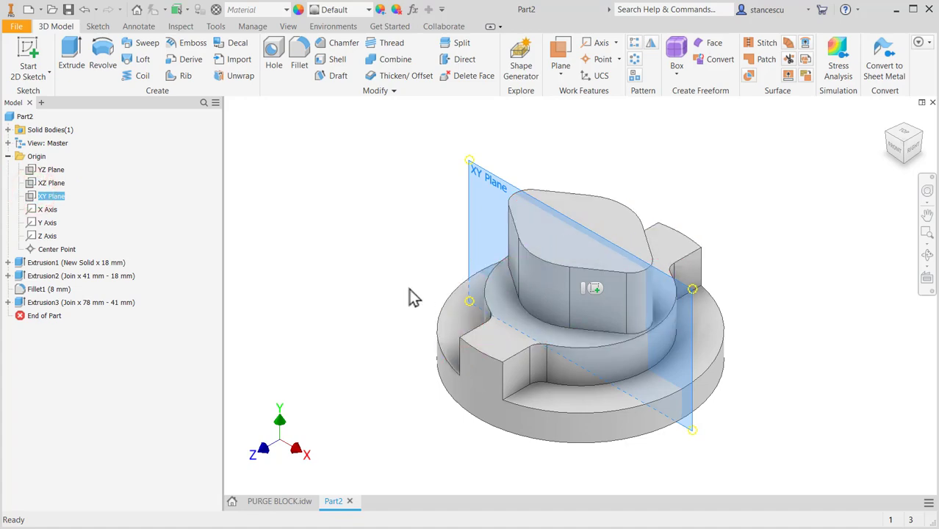
pyautogui.click(595, 289)
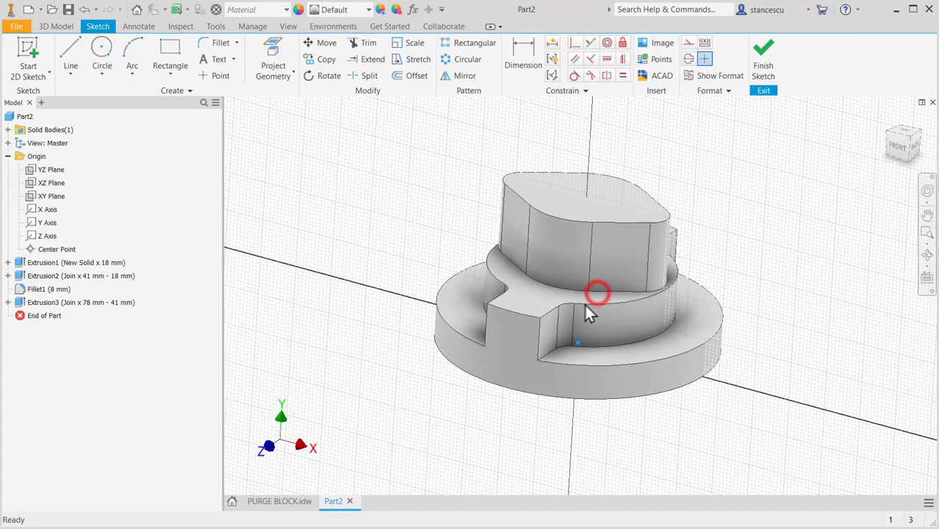
pyautogui.press('F7')
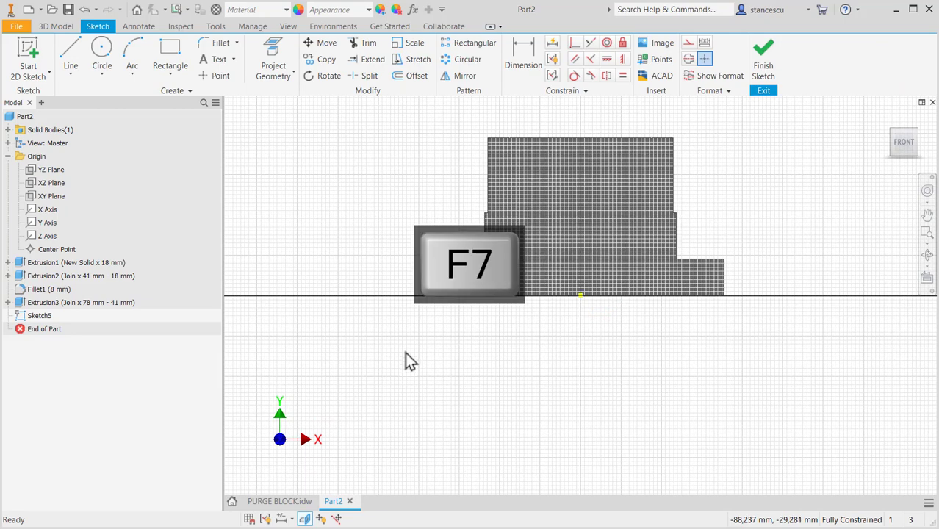
pyautogui.moveTo(514, 343); pyautogui.dragTo(526, 384, button='middle')
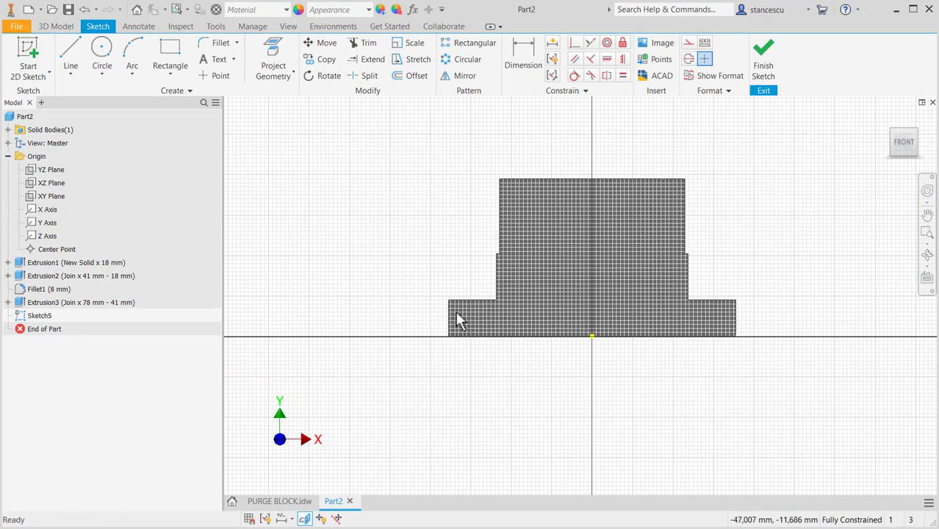
# - Sketch the lower bore profile from the base edge: a vertical line about 13.5 mm long, short ledge, slanted line, tangent arc and short horizontal line
pyautogui.click(71, 55)
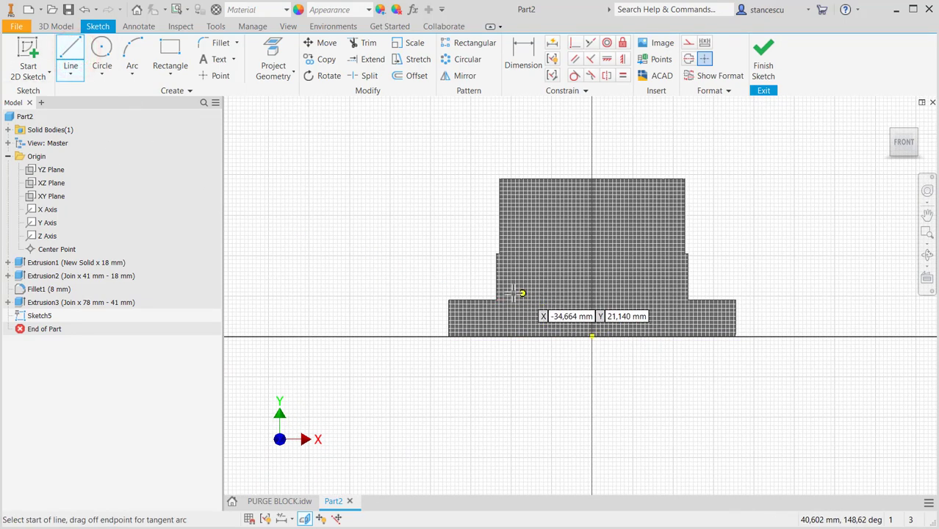
pyautogui.click(515, 337)
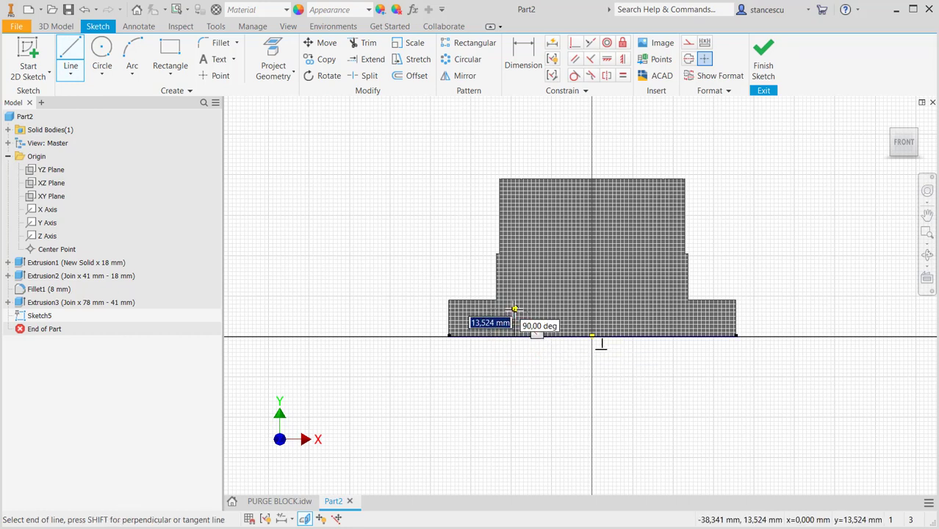
pyautogui.scroll(2, 515, 309)
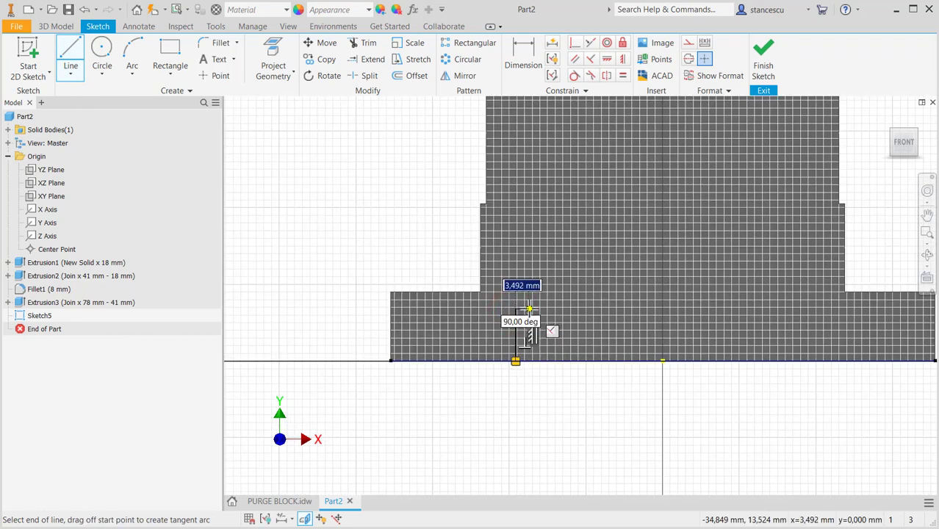
pyautogui.click(528, 309)
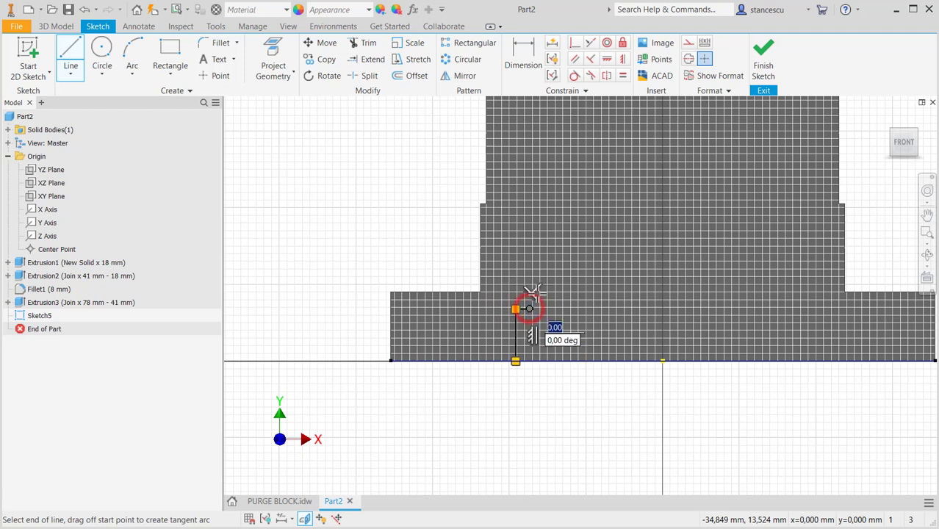
pyautogui.click(550, 256)
pyautogui.moveTo(550, 256); pyautogui.dragTo(563, 236)
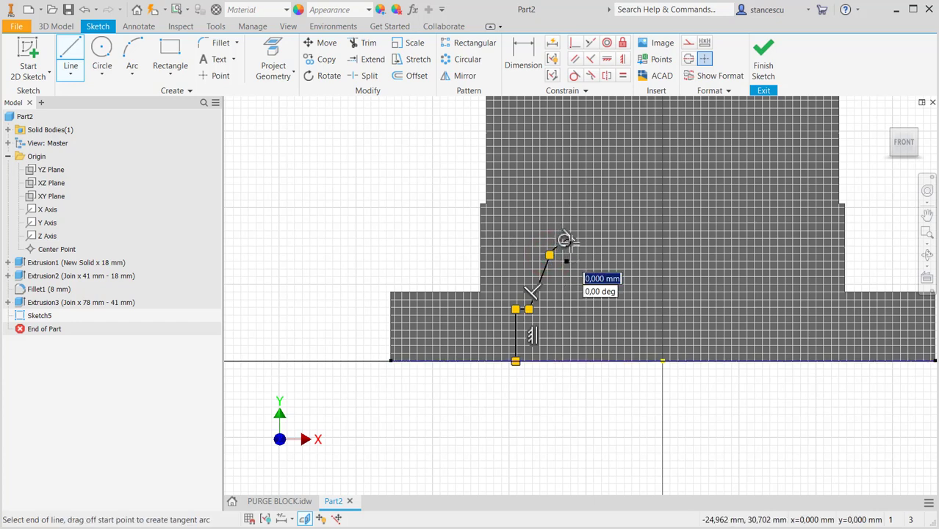
pyautogui.scroll(2, 566, 236)
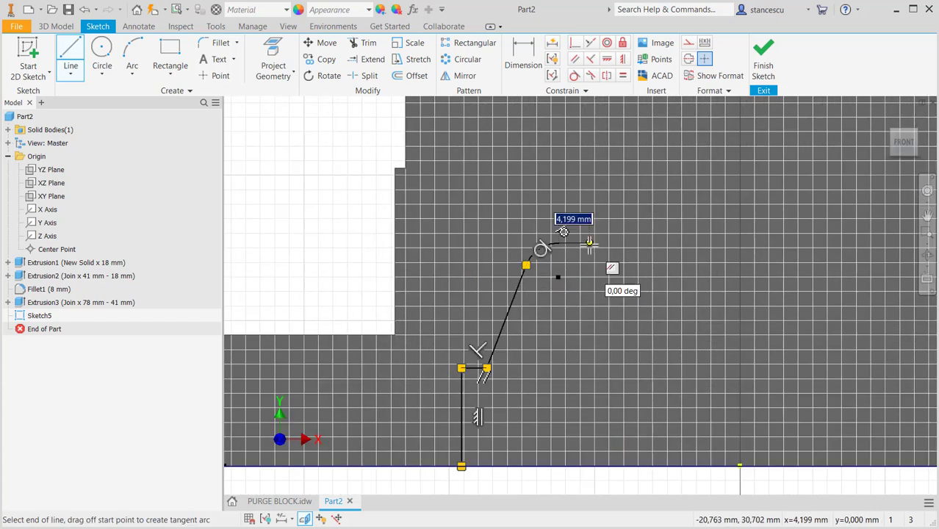
pyautogui.click(585, 245)
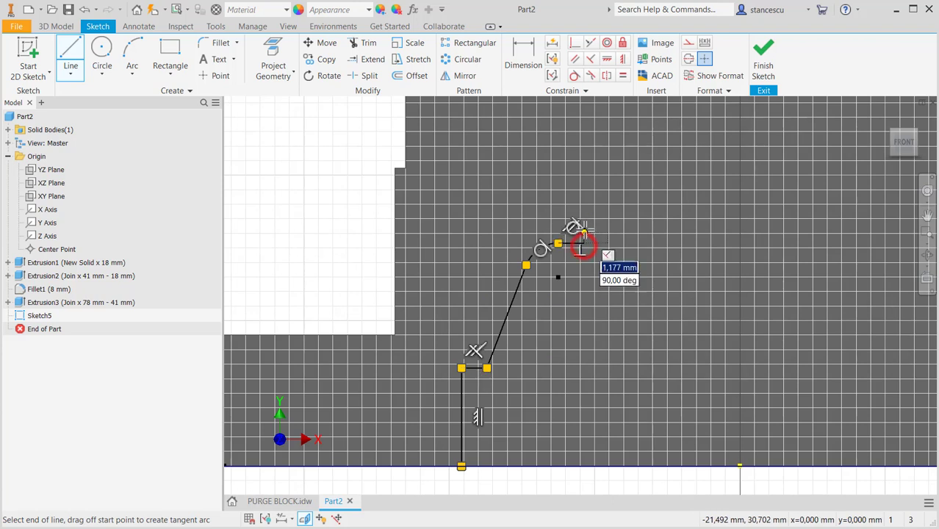
# - Continue the bore profile with a riser about 7 mm high, an outward horizontal step, a vertical to the top edge and a line to the central axis
pyautogui.click(583, 193)
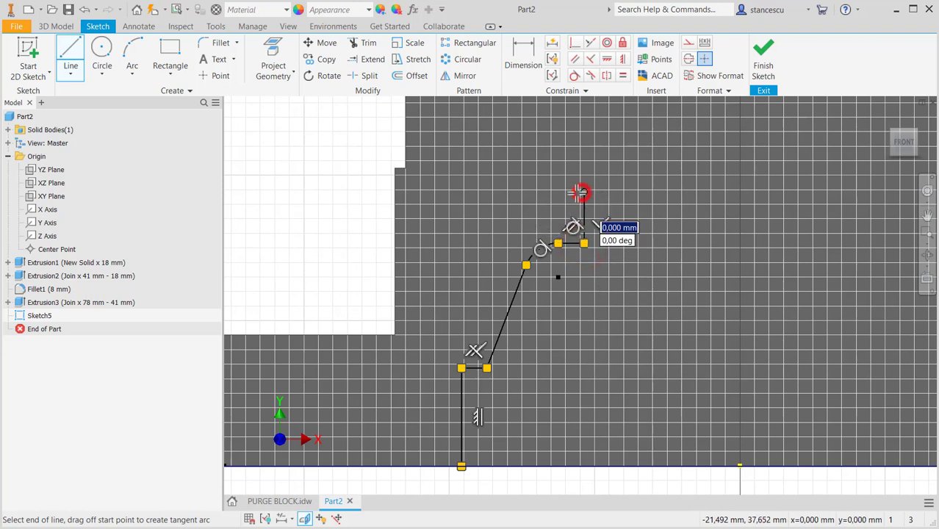
pyautogui.click(536, 193)
pyautogui.scroll(-2, 543, 209)
pyautogui.moveTo(543, 209)
pyautogui.mouseDown(button='middle')
pyautogui.moveTo(532, 223)
pyautogui.moveTo(533, 317)
pyautogui.mouseUp(button='middle')
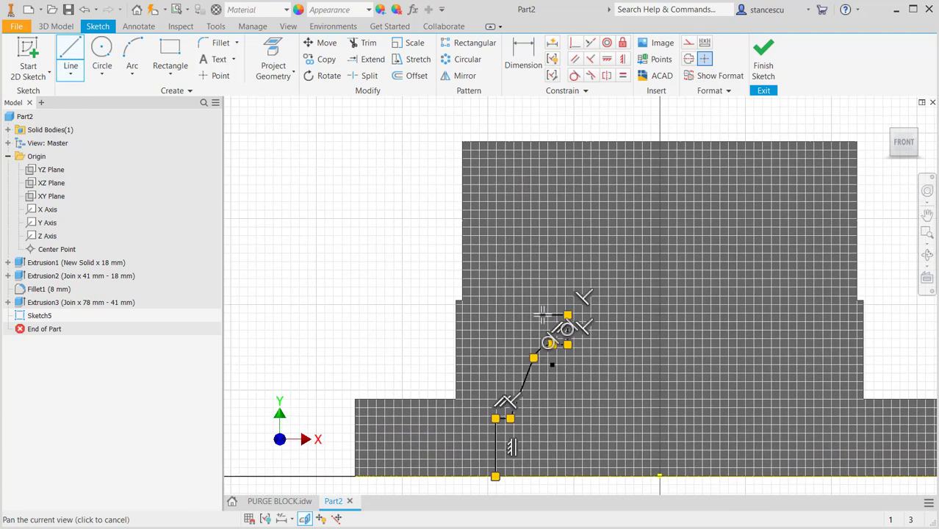
pyautogui.scroll(-2, 533, 317)
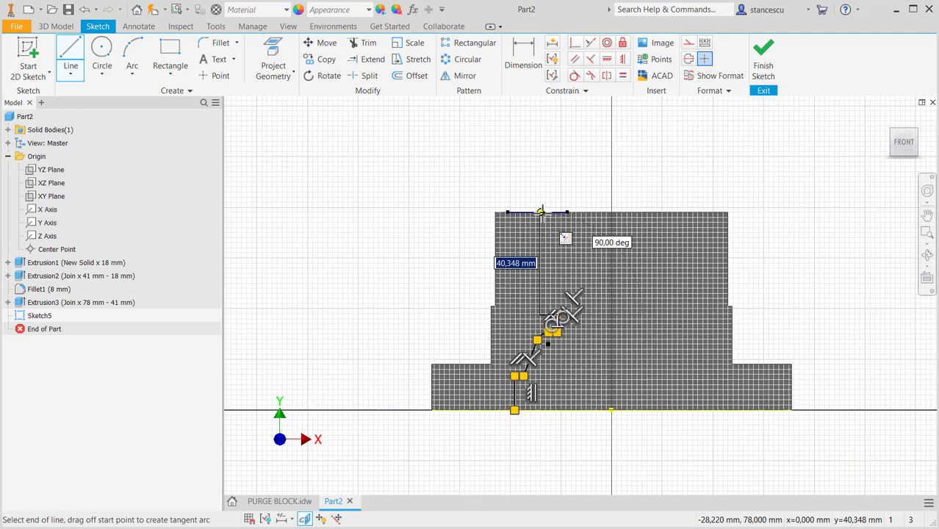
pyautogui.click(542, 213)
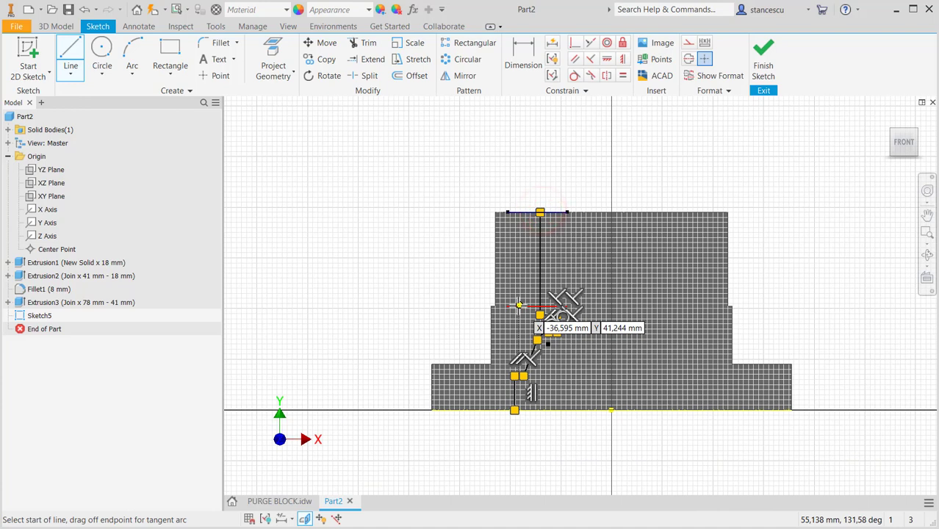
pyautogui.click(540, 212)
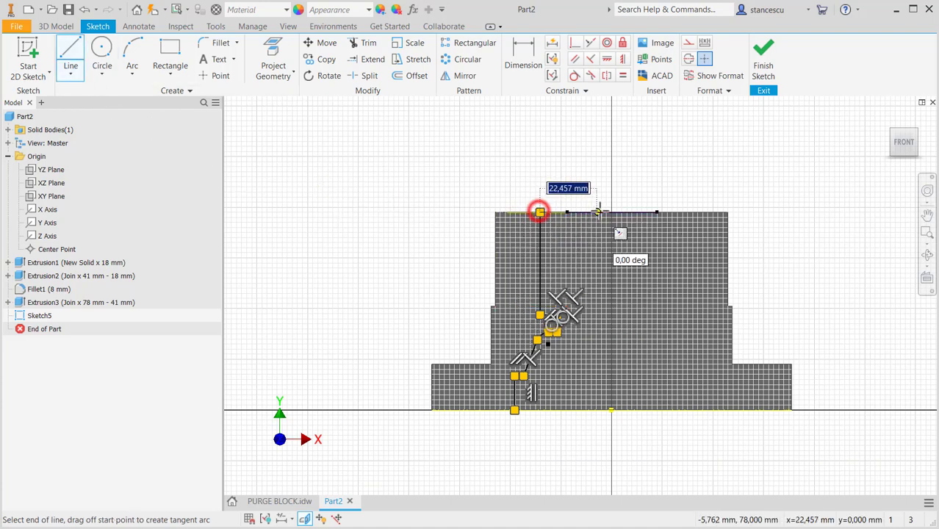
pyautogui.click(612, 213)
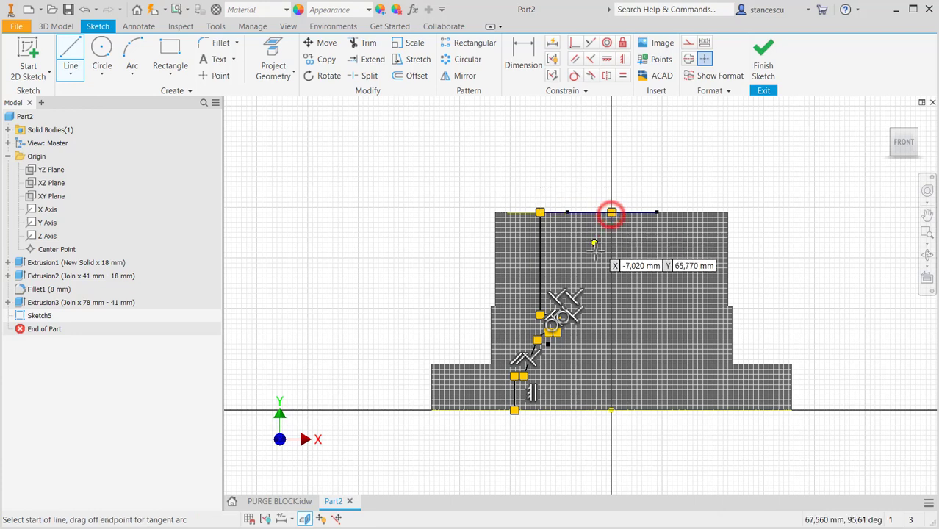
# - Draw a centerline along the part's axis from the top edge to the origin, and close the profile with a normal line along the base
pyautogui.click(689, 58)
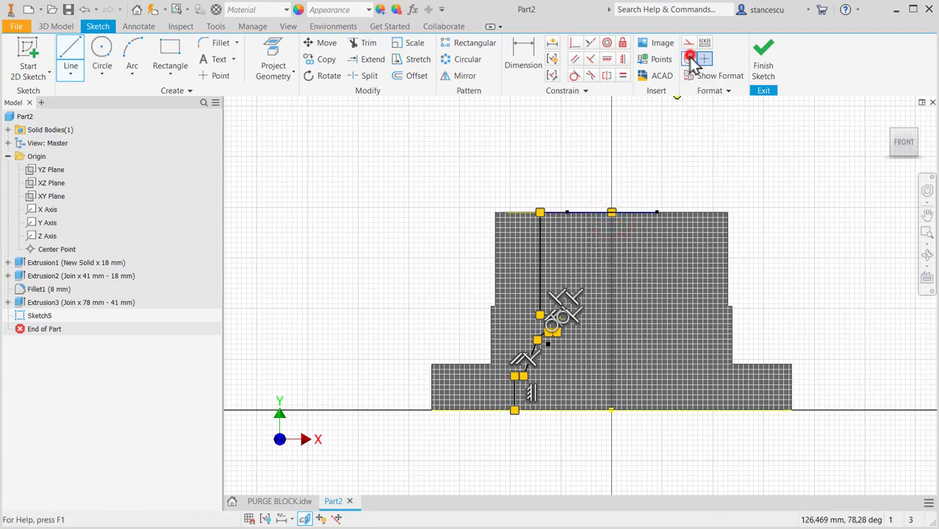
pyautogui.click(611, 213)
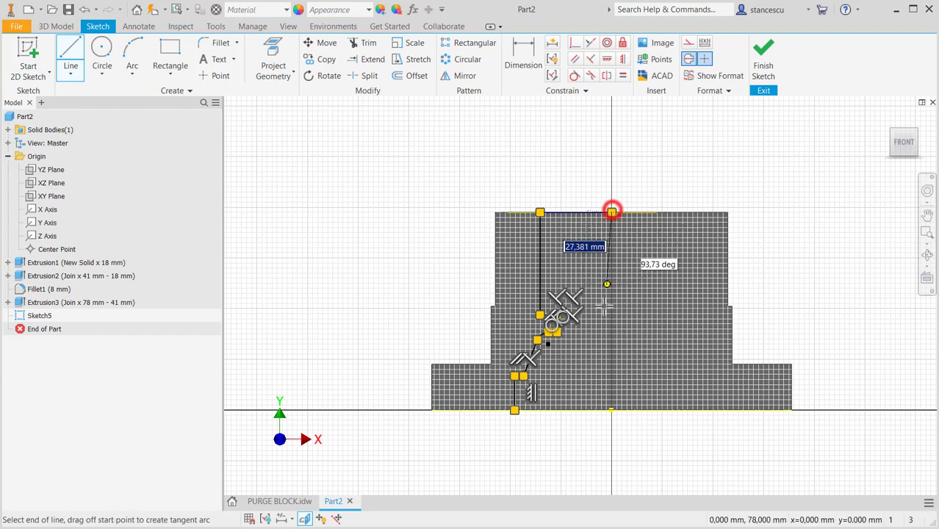
pyautogui.click(612, 409)
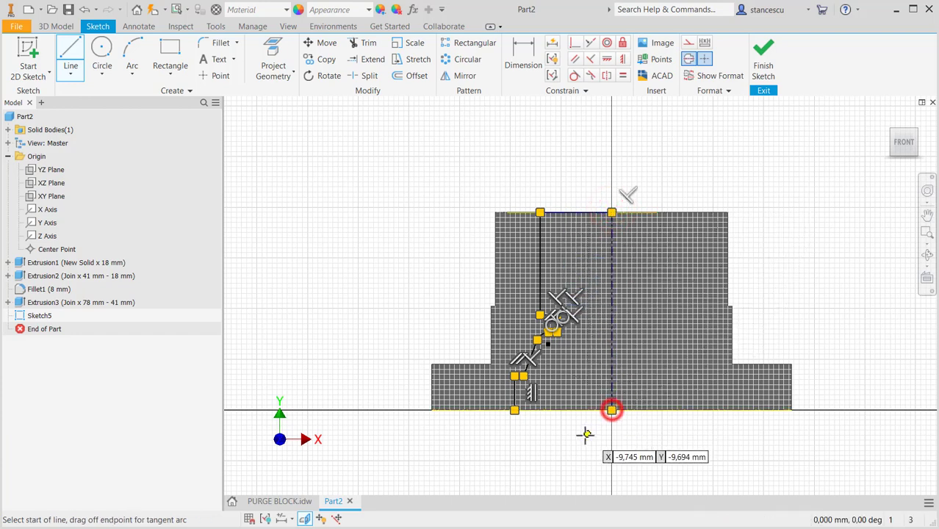
pyautogui.click(688, 59)
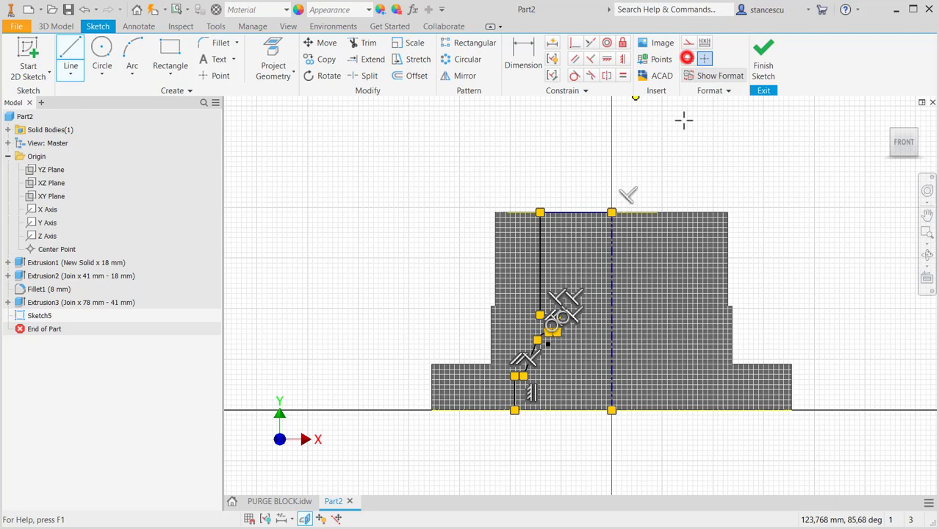
pyautogui.click(612, 410)
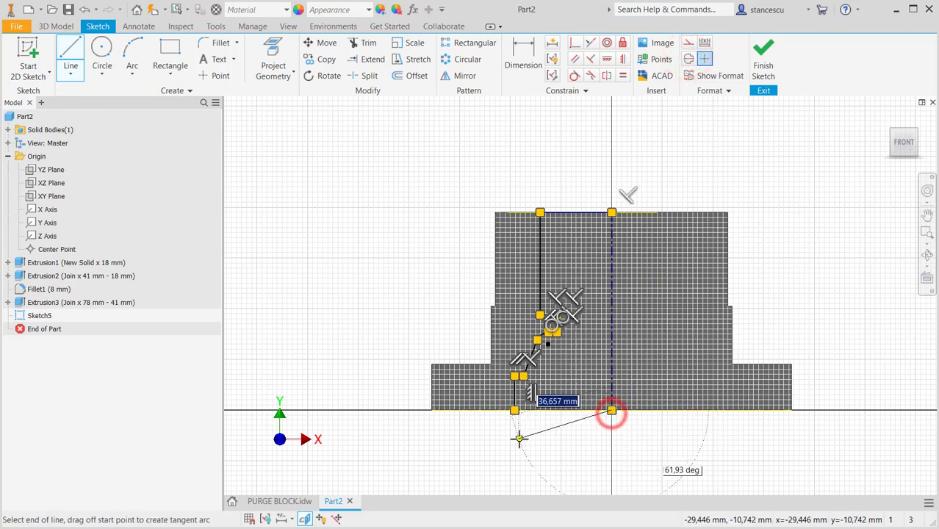
pyautogui.click(514, 410)
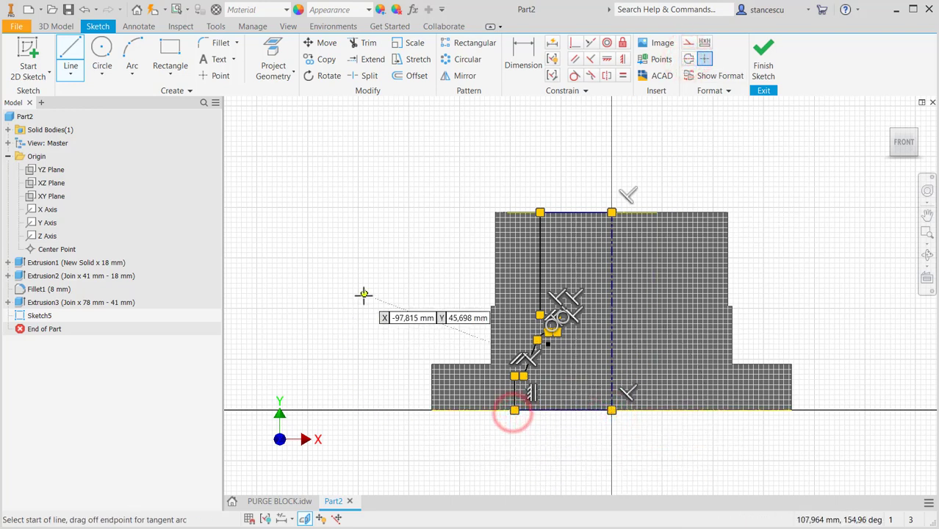
pyautogui.press('Escape')
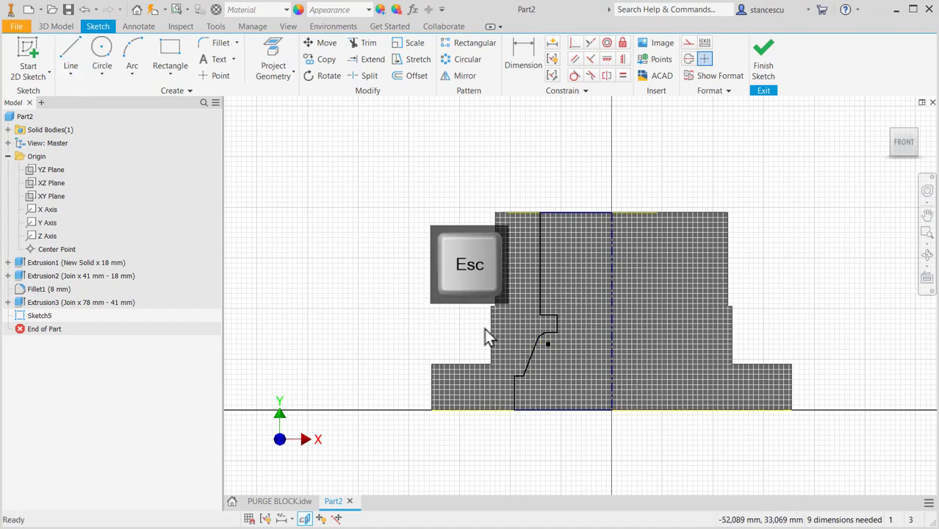
# - Dimension the angle between the bore's slanted line and the centerline at 15 degrees
pyautogui.scroll(-1, 485, 328)
pyautogui.moveTo(485, 319); pyautogui.dragTo(488, 210, button='middle')
pyautogui.scroll(-2, 500, 273)
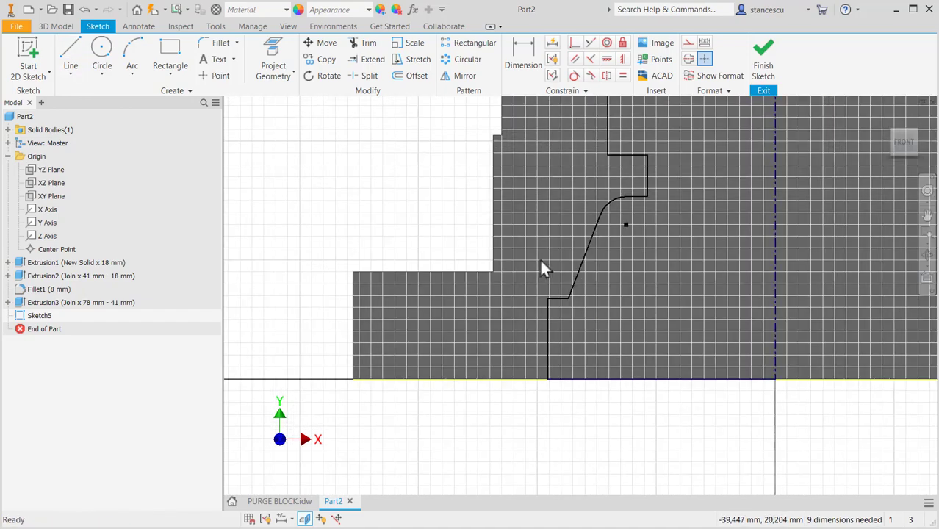
pyautogui.moveTo(541, 266); pyautogui.dragTo(460, 332, button='middle')
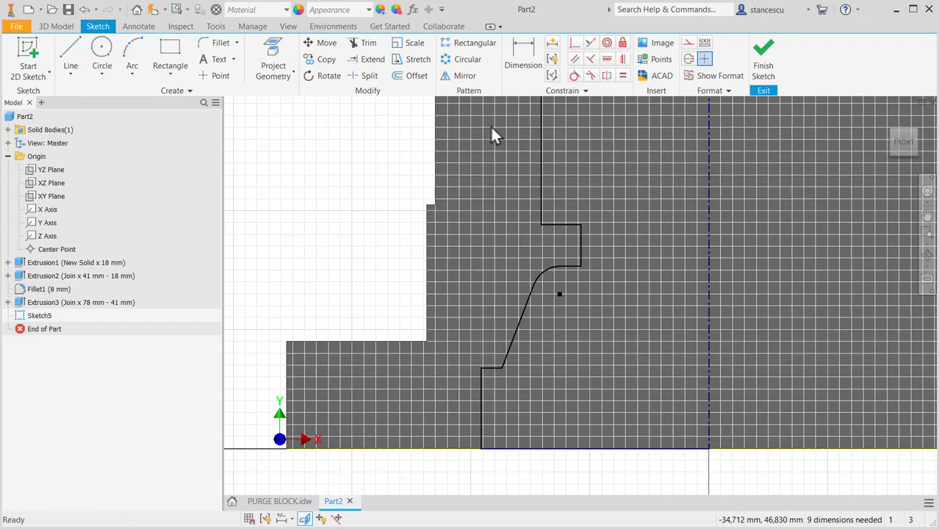
pyautogui.click(518, 56)
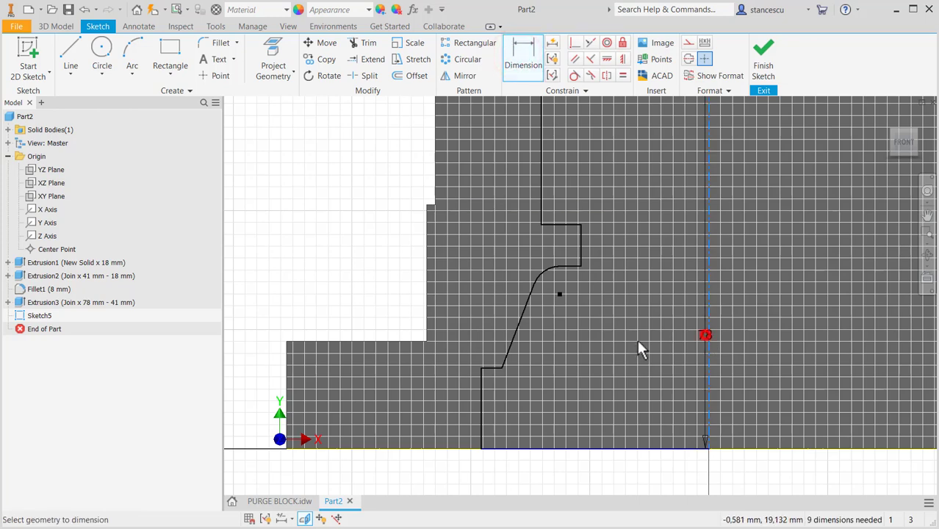
pyautogui.click(521, 326)
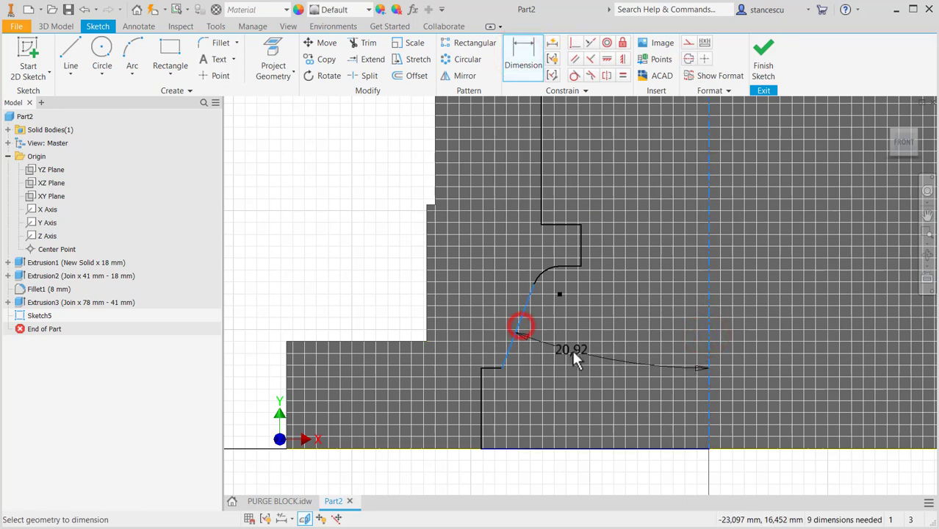
pyautogui.scroll(3, 589, 371)
pyautogui.moveTo(593, 395); pyautogui.dragTo(602, 301, button='middle')
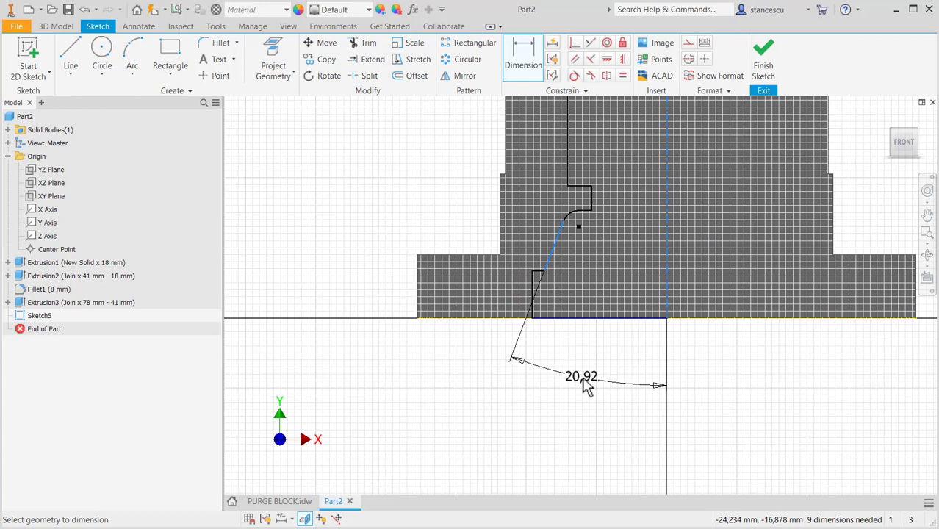
pyautogui.click(586, 388)
pyautogui.write('1')
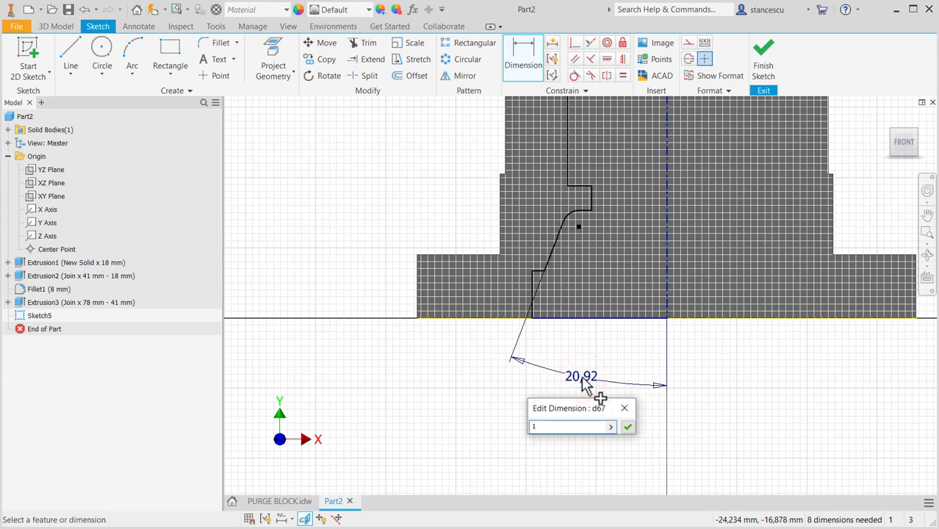
pyautogui.write('5')
pyautogui.press('Return')
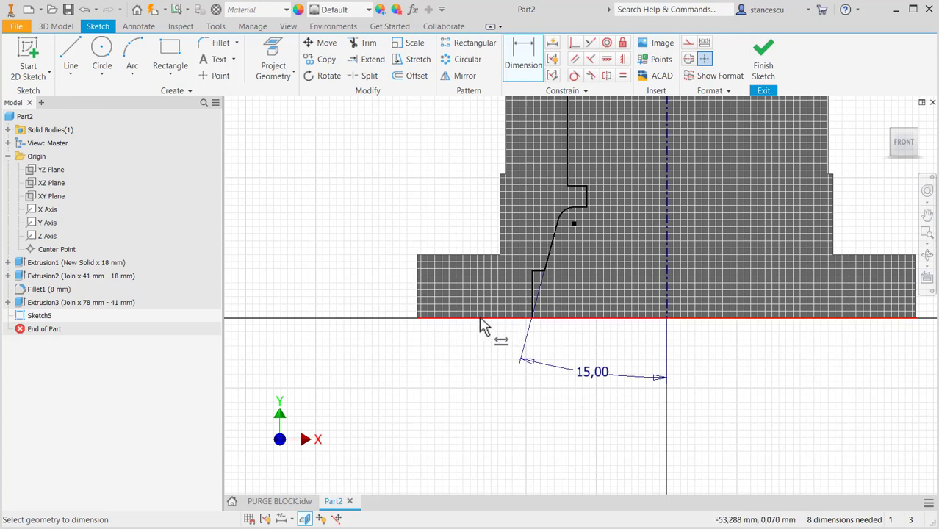
# - Set the vertical distance from the profile's top edge to the horizontal step of the upper bore to 37 mm
pyautogui.moveTo(481, 323); pyautogui.dragTo(482, 409, button='middle')
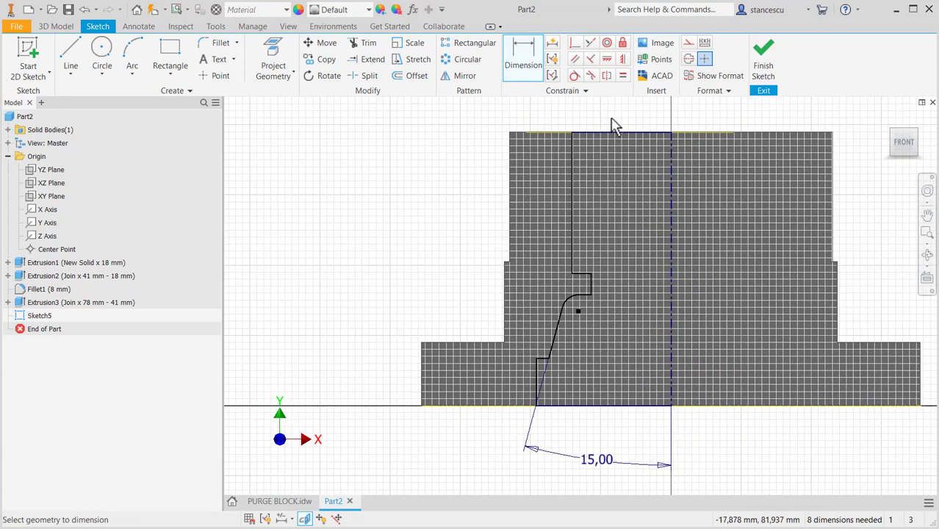
pyautogui.click(633, 134)
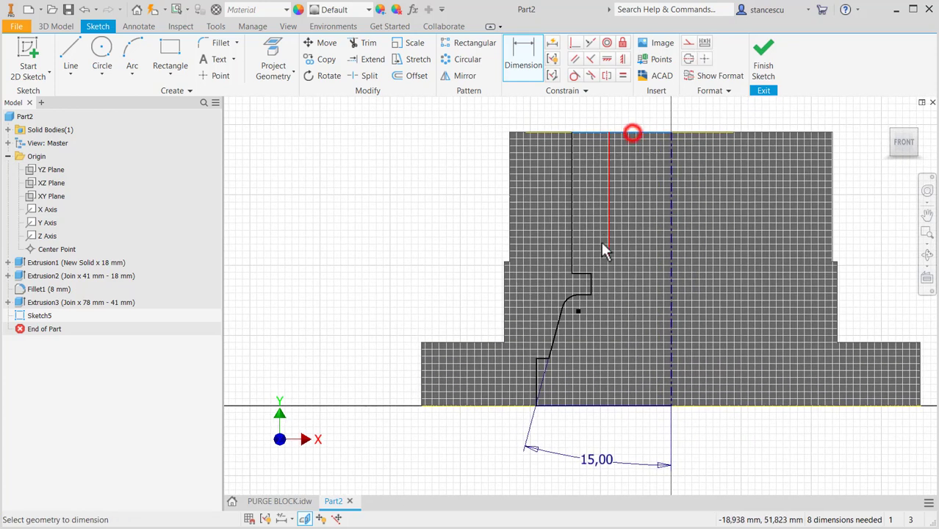
pyautogui.click(584, 274)
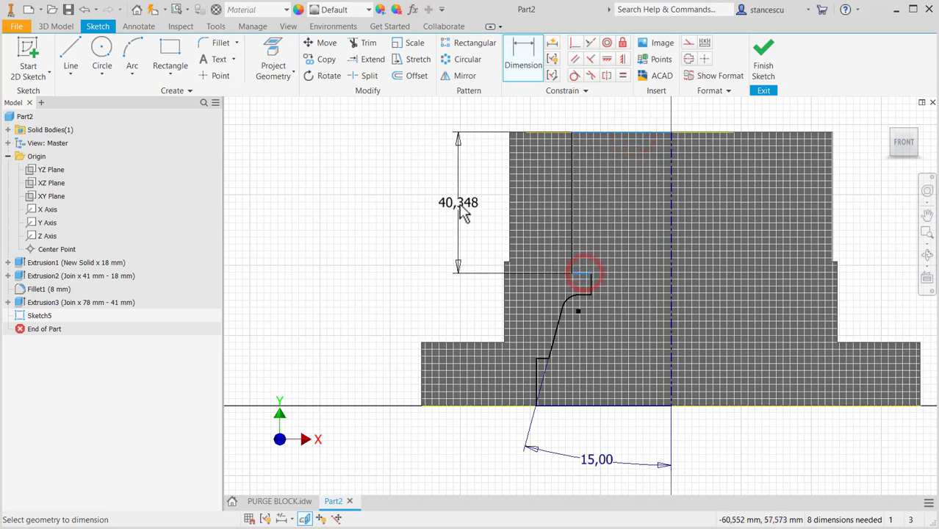
pyautogui.click(458, 206)
pyautogui.write('3')
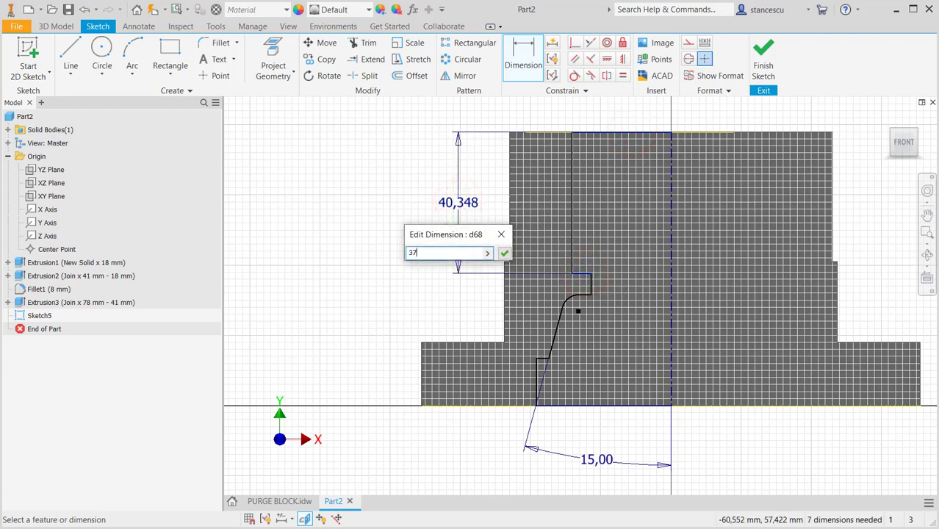
pyautogui.write('7')
pyautogui.press('Return')
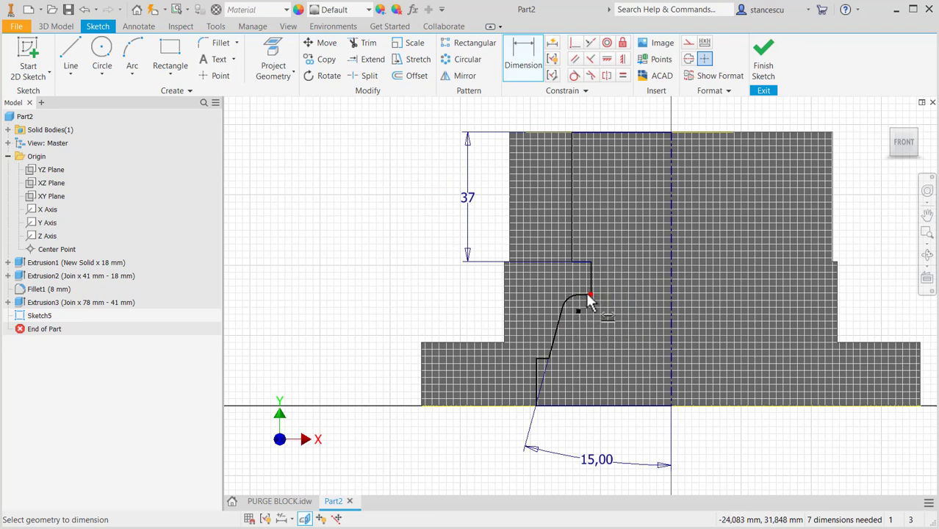
# - Set the height from the base edge to the horizontal line beside the tangent arc to 32 mm
pyautogui.click(587, 405)
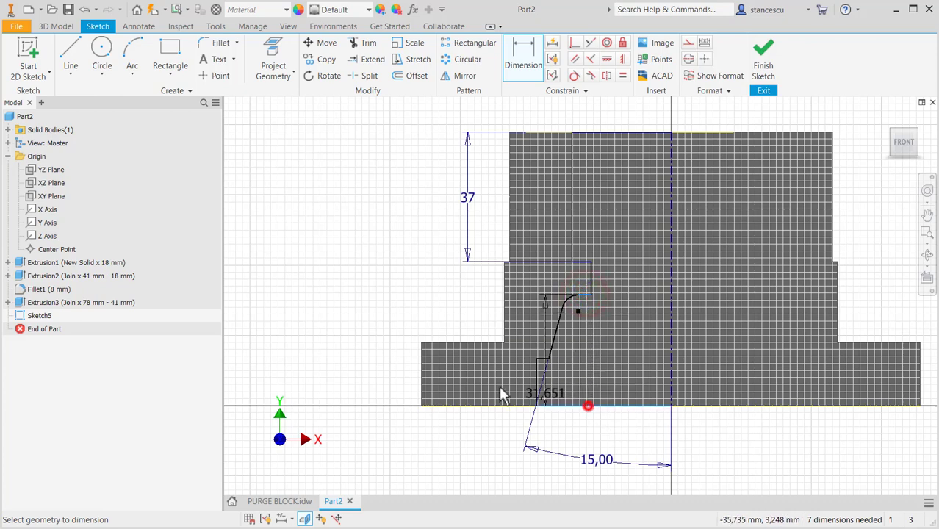
pyautogui.click(383, 338)
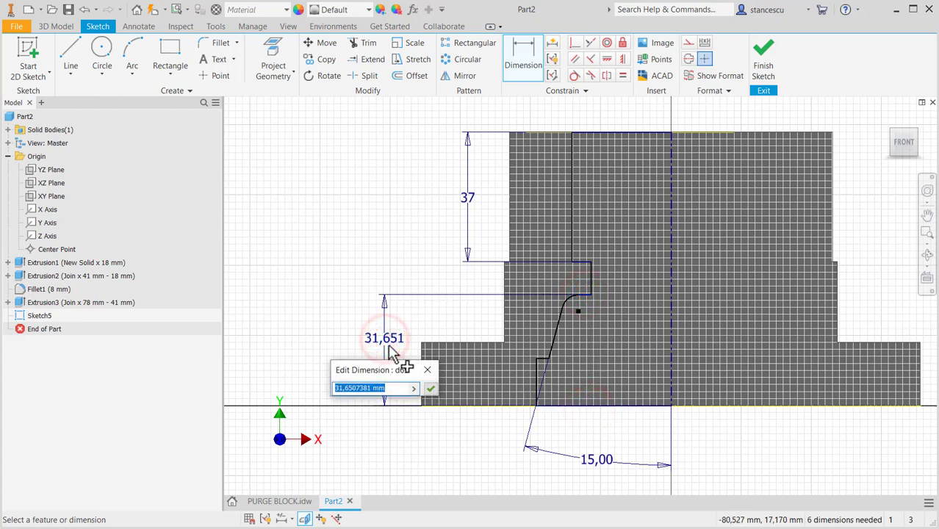
pyautogui.write('32')
pyautogui.press('Return')
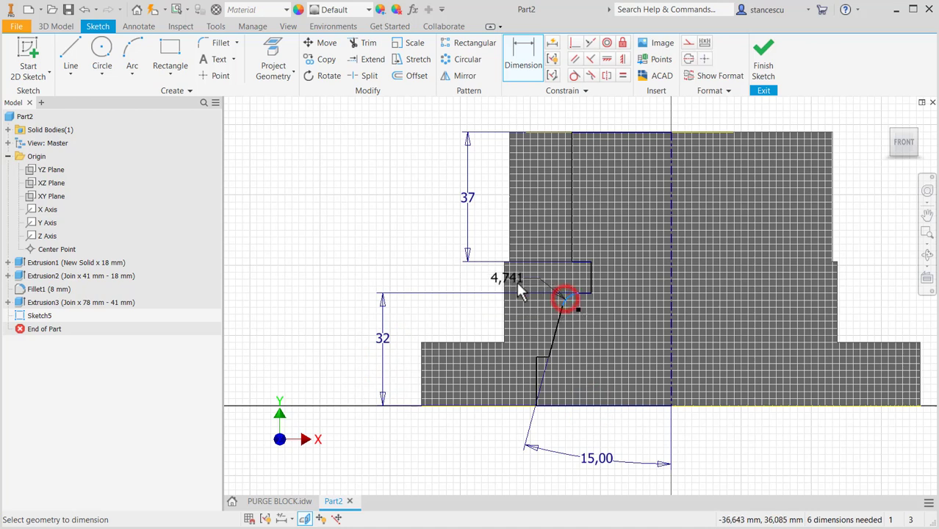
# - Set the radius of the tangent arc above the slanted bore line to 4 mm
pyautogui.click(475, 275)
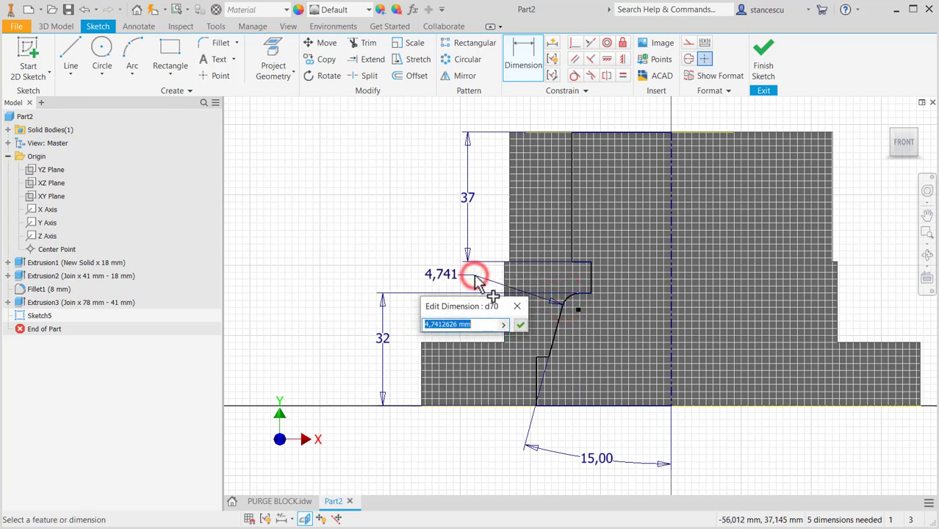
pyautogui.write('4')
pyautogui.press('Return')
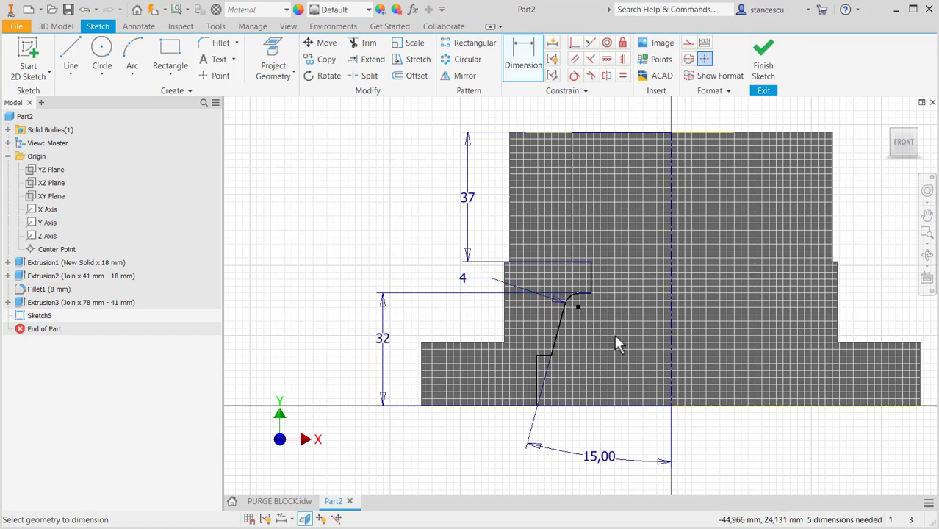
# - Dimension diameters about the centerline: 30 mm for the narrow neck line and 46 mm for the upper bore's vertical line
pyautogui.click(666, 281)
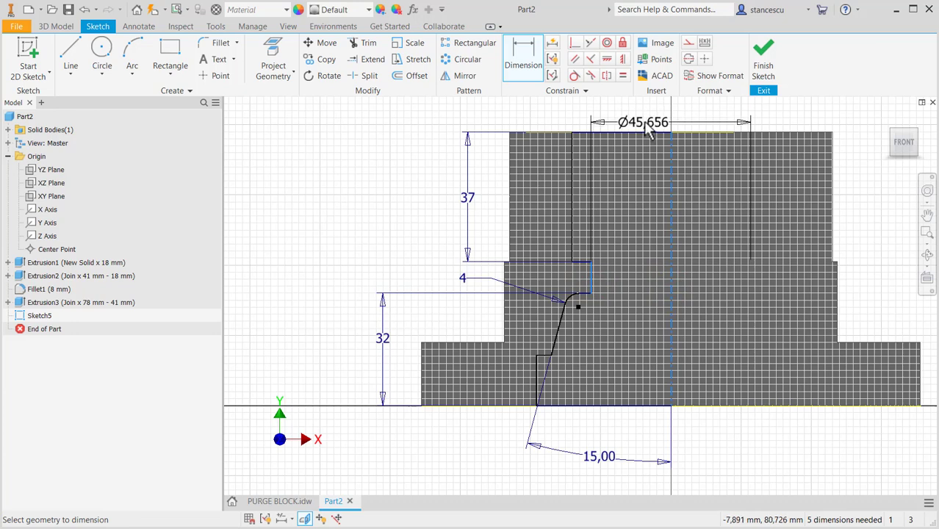
pyautogui.click(645, 122)
pyautogui.write('30')
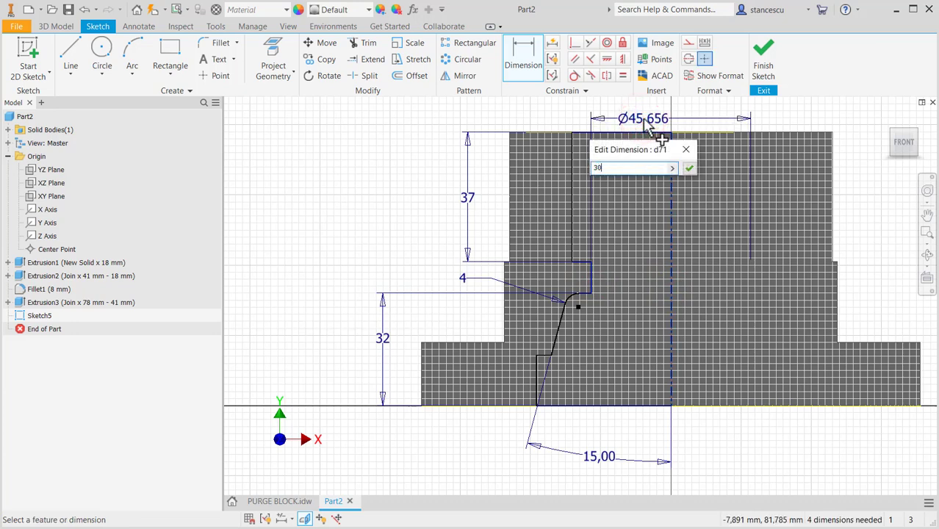
pyautogui.press('Return')
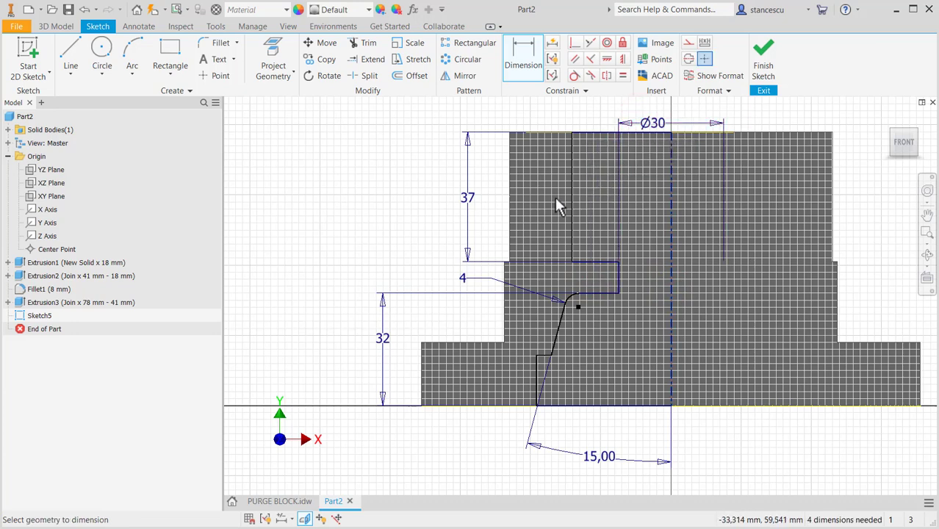
pyautogui.click(570, 215)
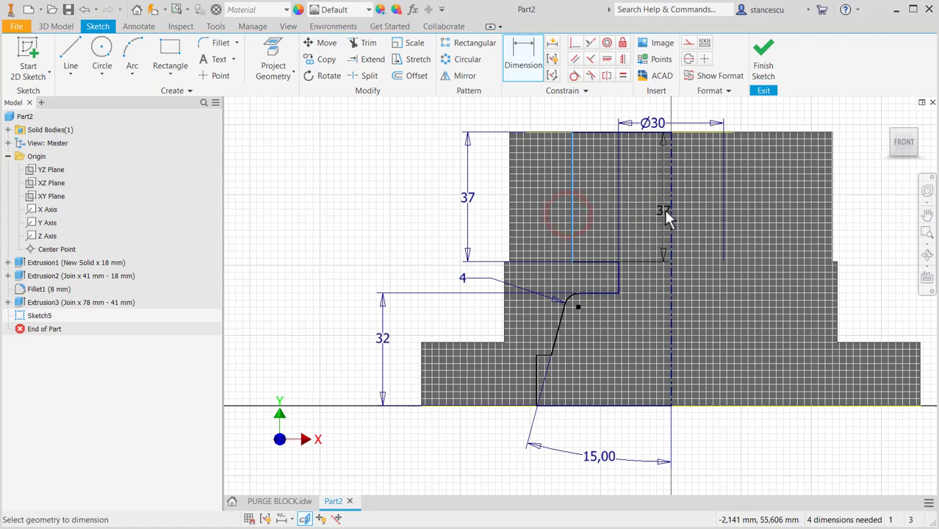
pyautogui.click(667, 212)
pyautogui.moveTo(652, 182); pyautogui.dragTo(640, 266, button='middle')
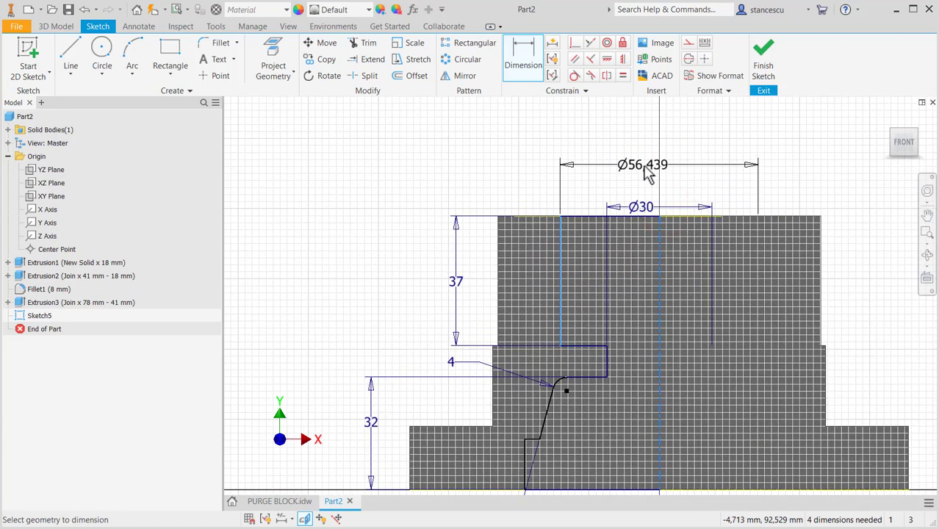
pyautogui.click(646, 163)
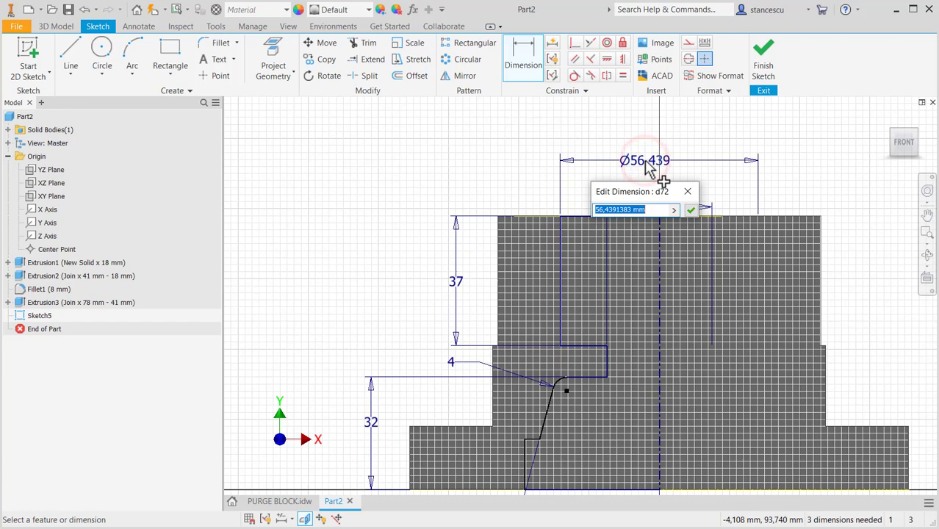
pyautogui.press('Return')
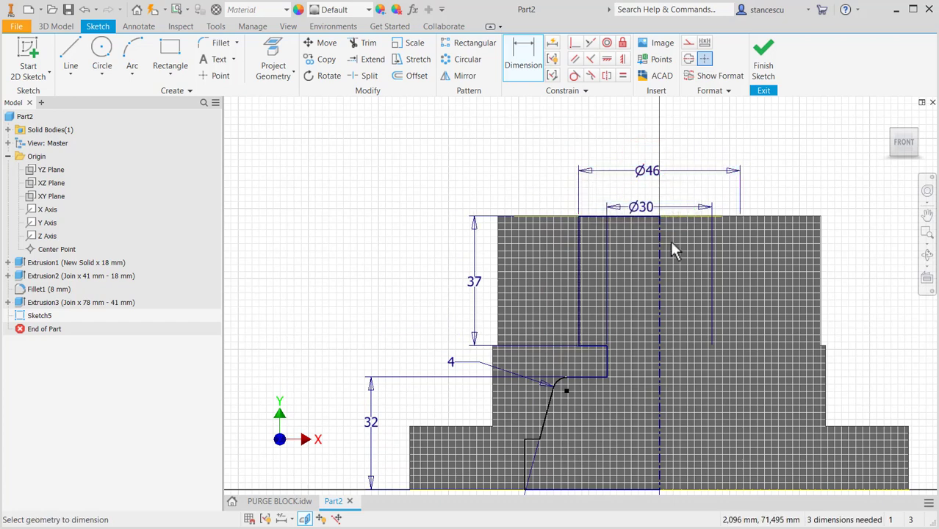
# - Set the diameter at the slanted line's lower endpoint to 50 mm and the base recess diameter to 62 mm, both about the centerline
pyautogui.moveTo(674, 375); pyautogui.dragTo(676, 233, button='middle')
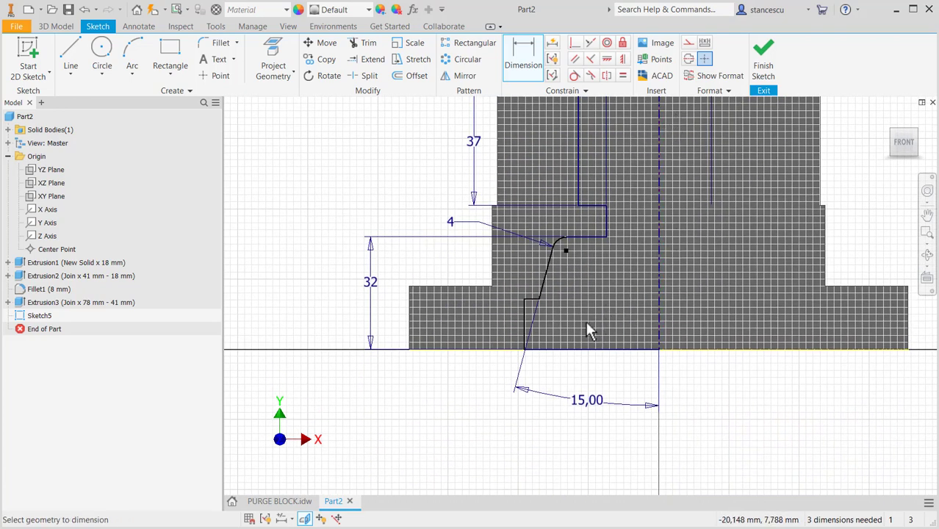
pyautogui.click(540, 300)
pyautogui.click(659, 317)
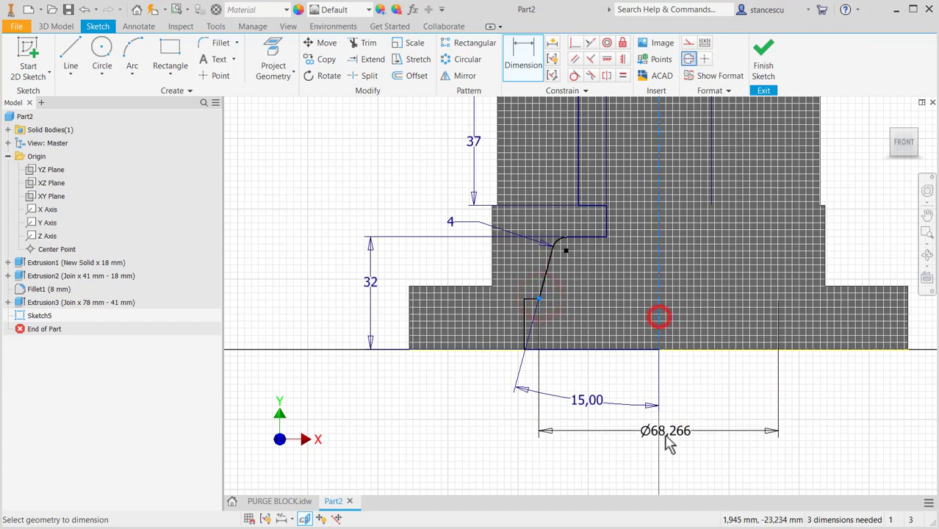
pyautogui.click(657, 455)
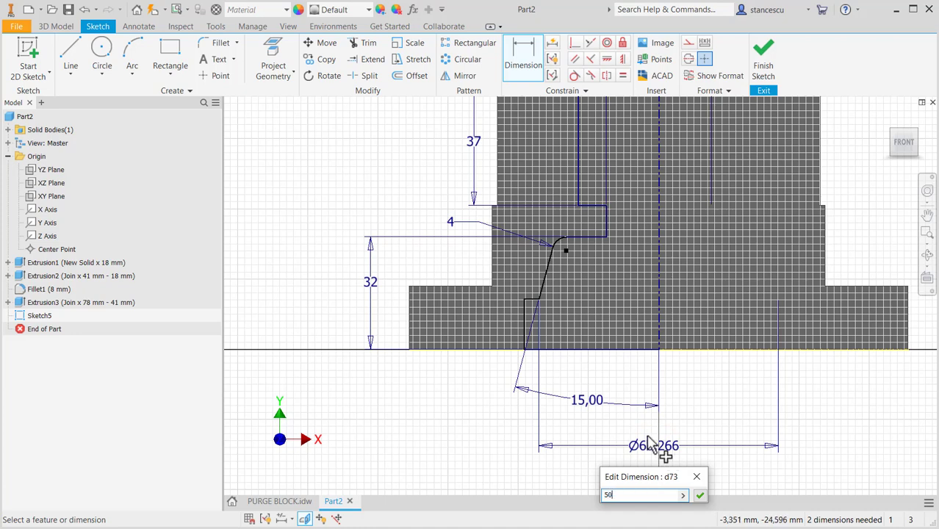
pyautogui.press('Return')
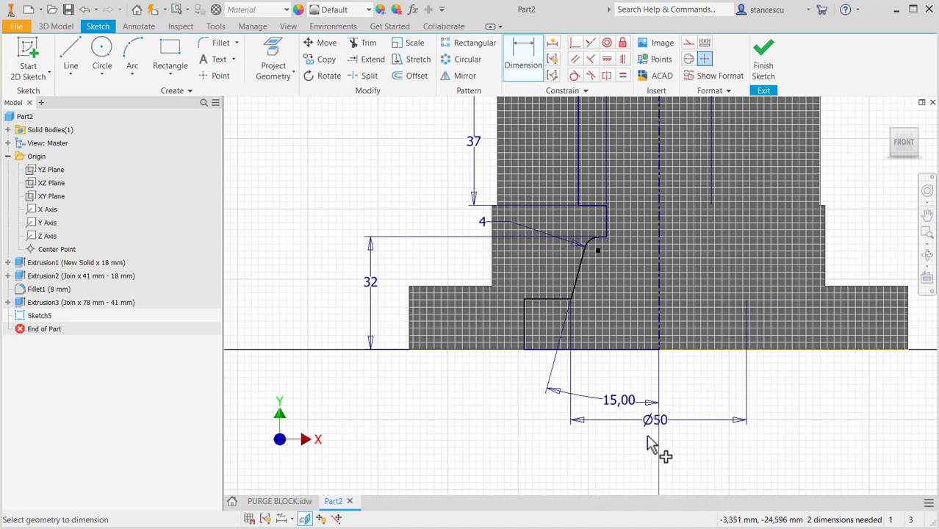
pyautogui.click(529, 317)
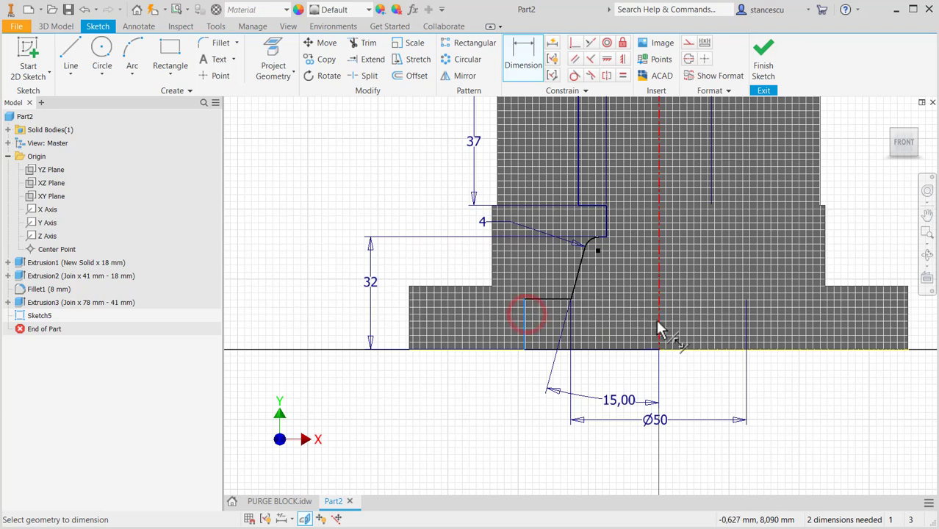
pyautogui.click(657, 321)
pyautogui.click(656, 461)
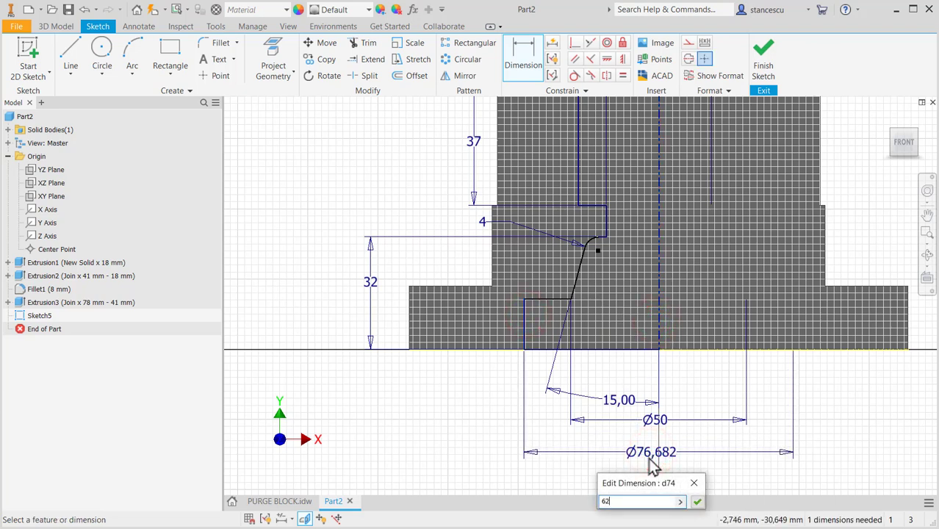
pyautogui.press('Return')
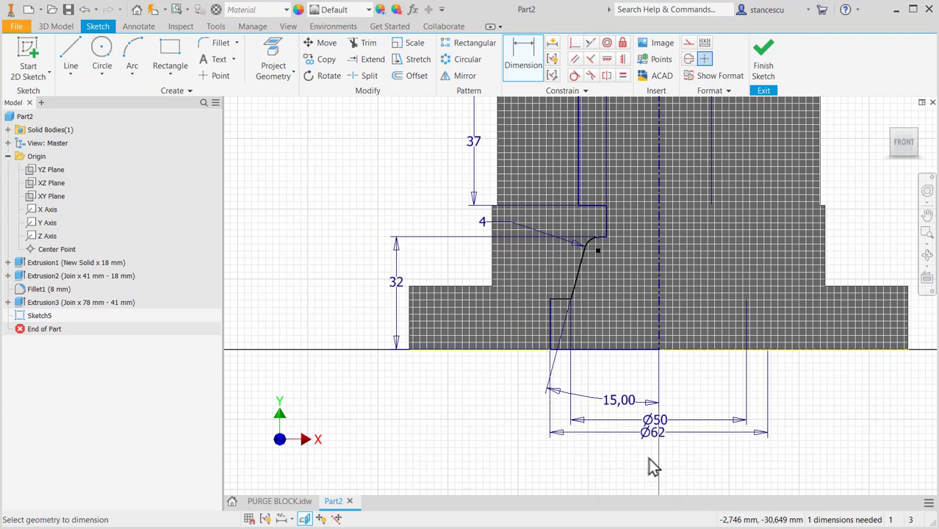
# - Set the height of the base recess's vertical line to 18 mm
pyautogui.click(548, 318)
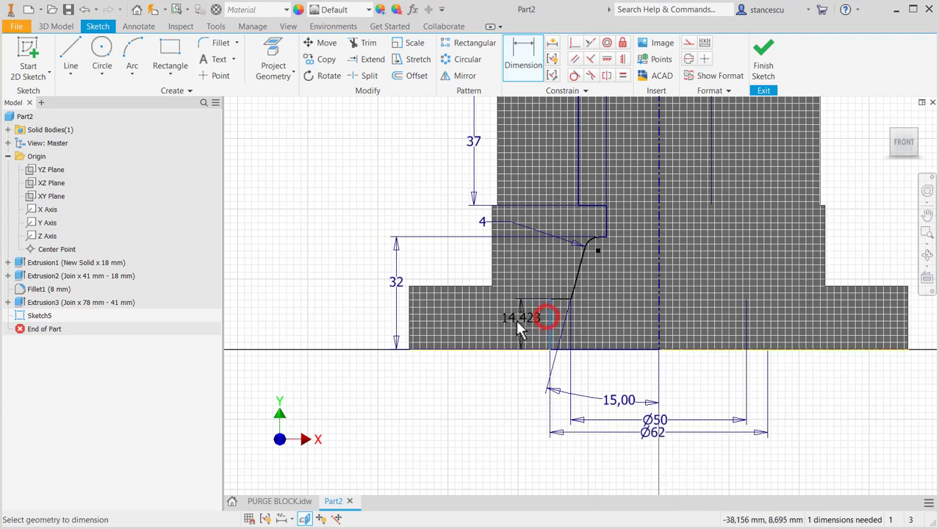
pyautogui.click(478, 387)
pyautogui.write('1')
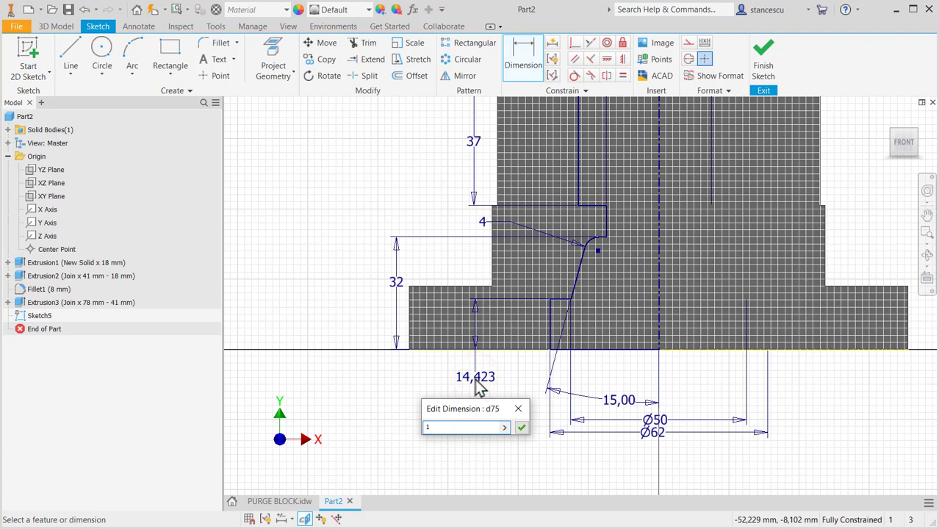
pyautogui.write('8')
pyautogui.press('Return')
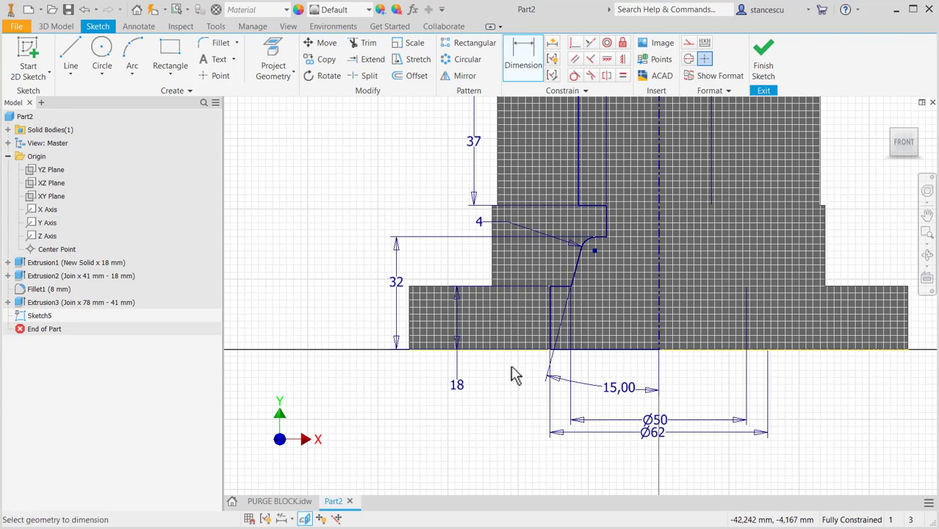
# - Finish the sketch and revolve the bore profile a full 360 degrees about the centerline as a cut
pyautogui.moveTo(506, 385); pyautogui.dragTo(495, 430, button='middle')
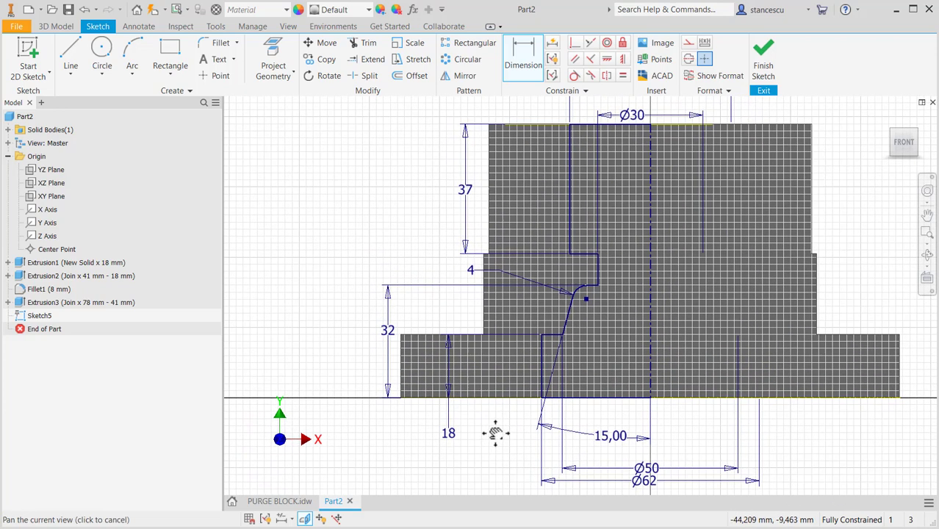
pyautogui.click(759, 55)
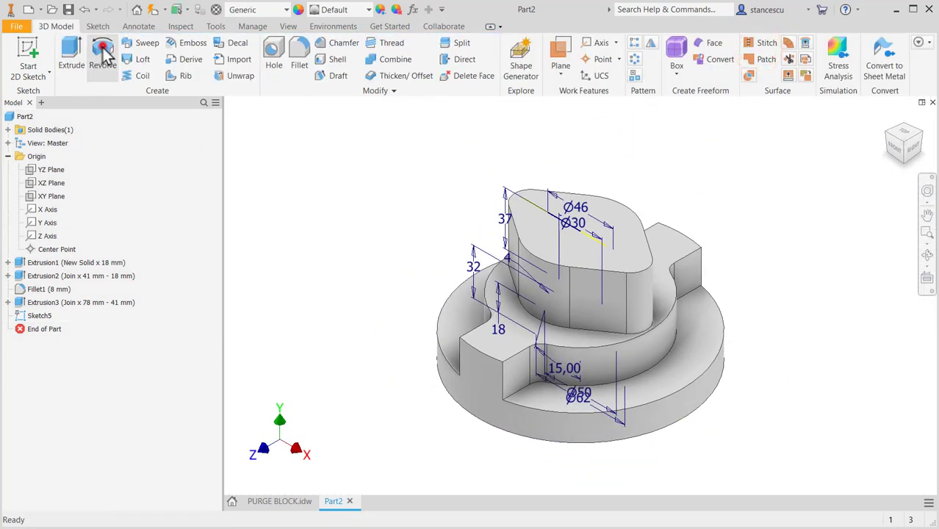
pyautogui.click(104, 53)
pyautogui.click(328, 207)
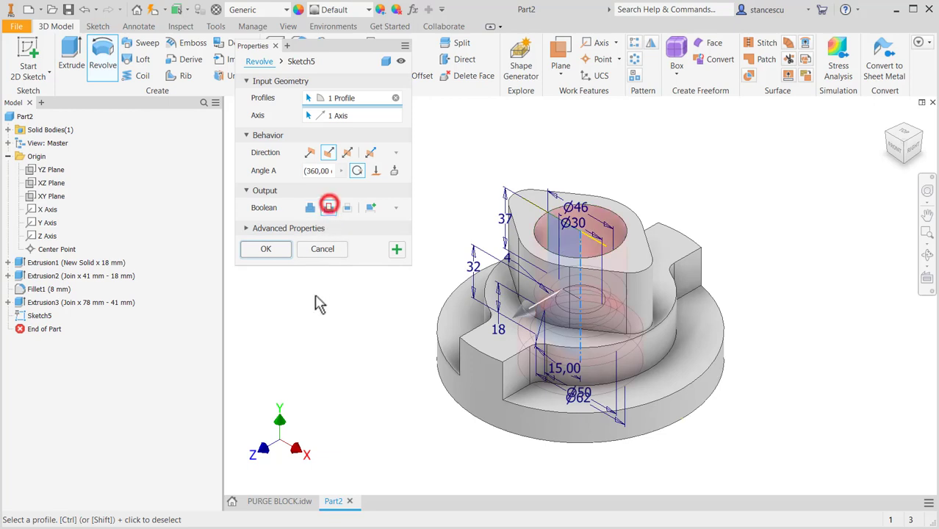
pyautogui.click(265, 249)
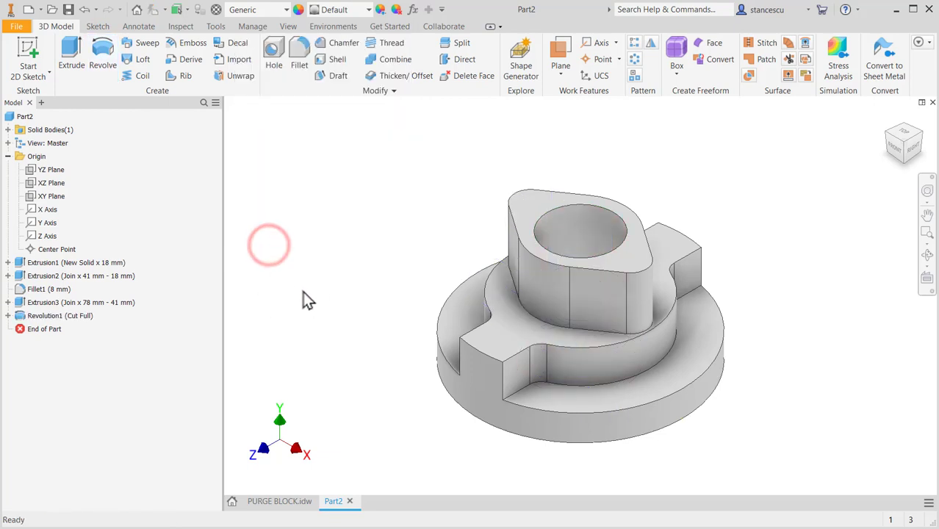
pyautogui.moveTo(335, 280)
pyautogui.keyDown('shift'); pyautogui.mouseDown(button='middle')
pyautogui.moveTo(350, 206)
pyautogui.moveTo(350, 311)
pyautogui.moveTo(360, 273)
pyautogui.moveTo(353, 278)
pyautogui.mouseUp(button='middle'); pyautogui.keyUp('shift')
pyautogui.press('F6')
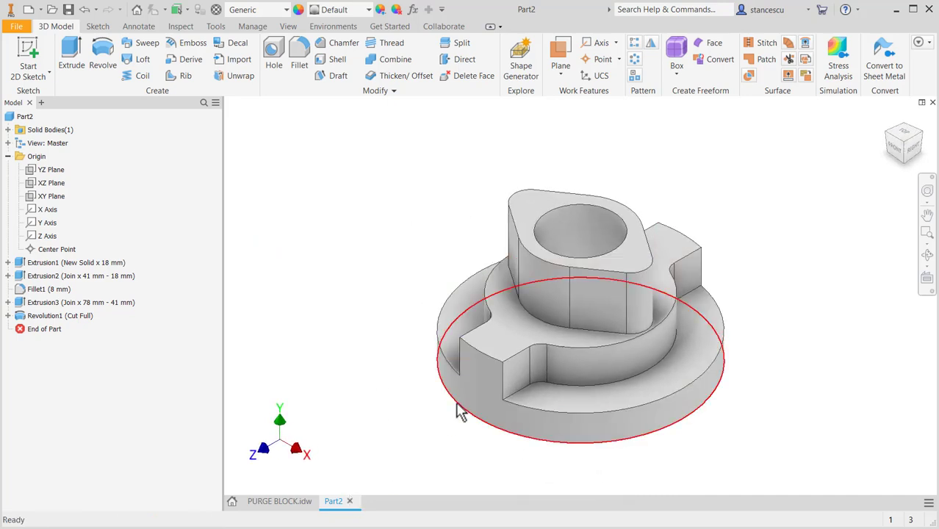
# - Examine the side ports' thread, diameters, depths and axis height in the section view of PURGE BLOCK.idw
pyautogui.click(279, 501)
pyautogui.scroll(5, 358, 209)
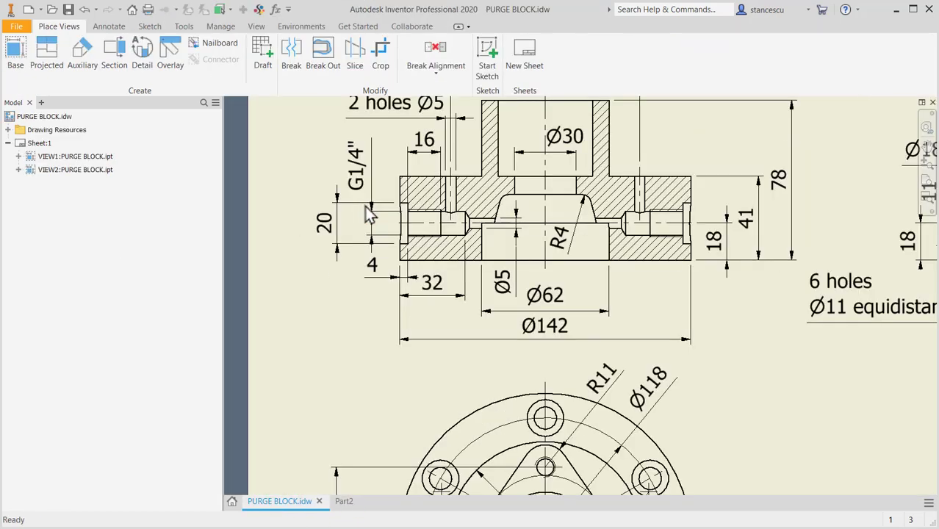
pyautogui.moveTo(404, 209); pyautogui.dragTo(462, 295, button='middle')
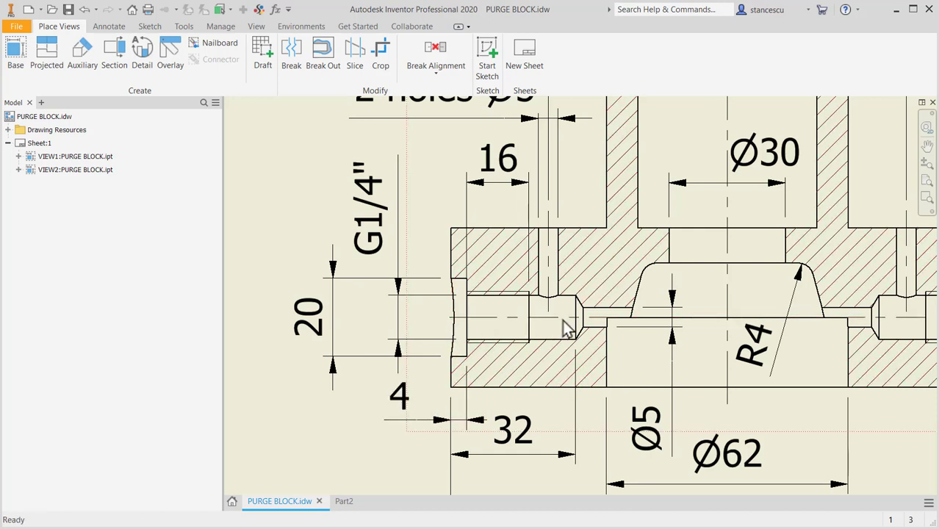
pyautogui.moveTo(532, 335); pyautogui.dragTo(287, 335, button='middle')
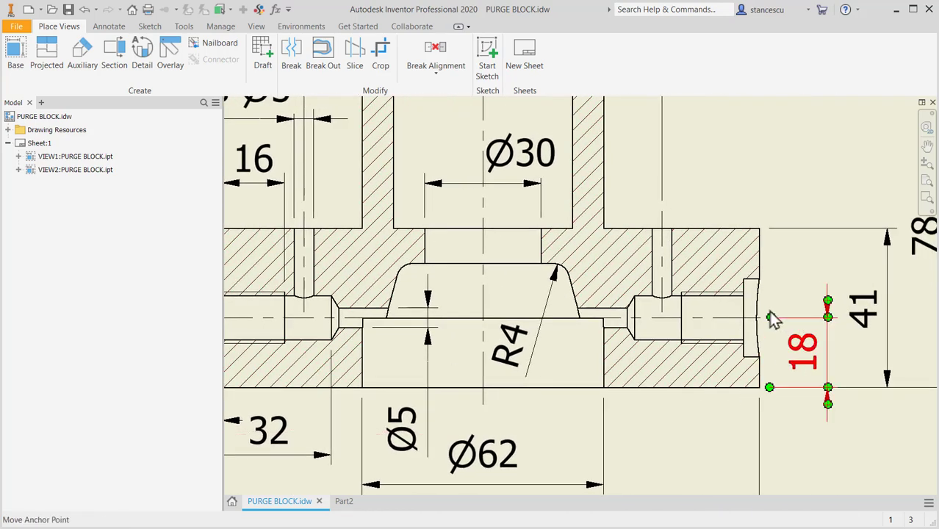
pyautogui.moveTo(568, 347); pyautogui.dragTo(676, 335, button='middle')
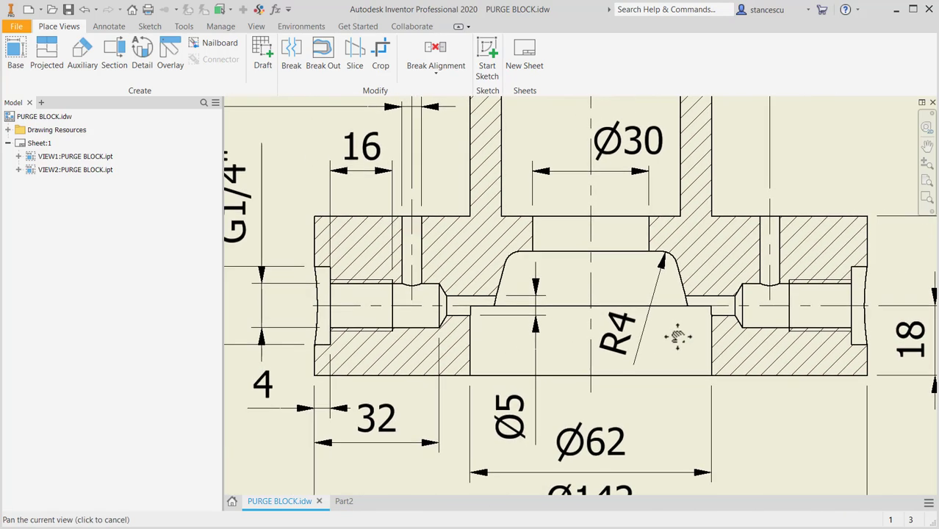
pyautogui.scroll(-3, 611, 326)
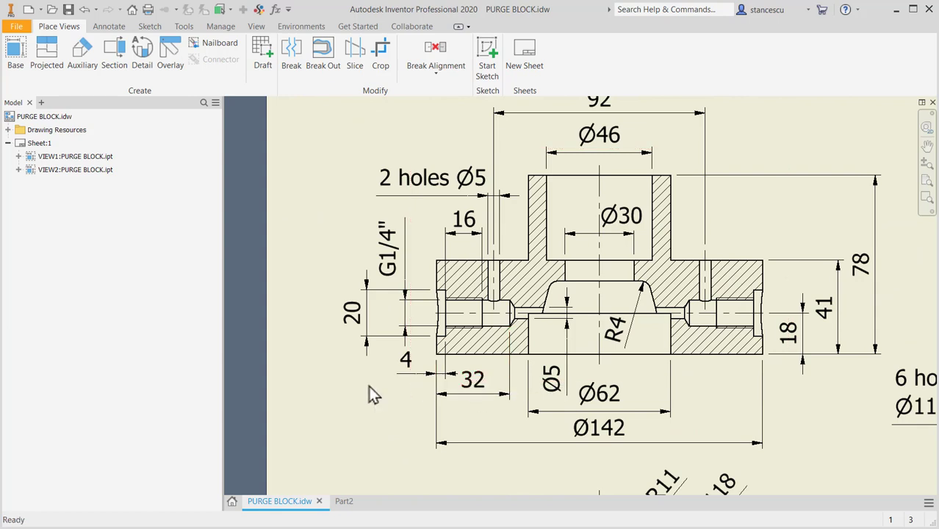
# - In Part2, create a work axis where the YZ plane meets a plane offset 18 mm inward from the base's bottom face
pyautogui.click(342, 501)
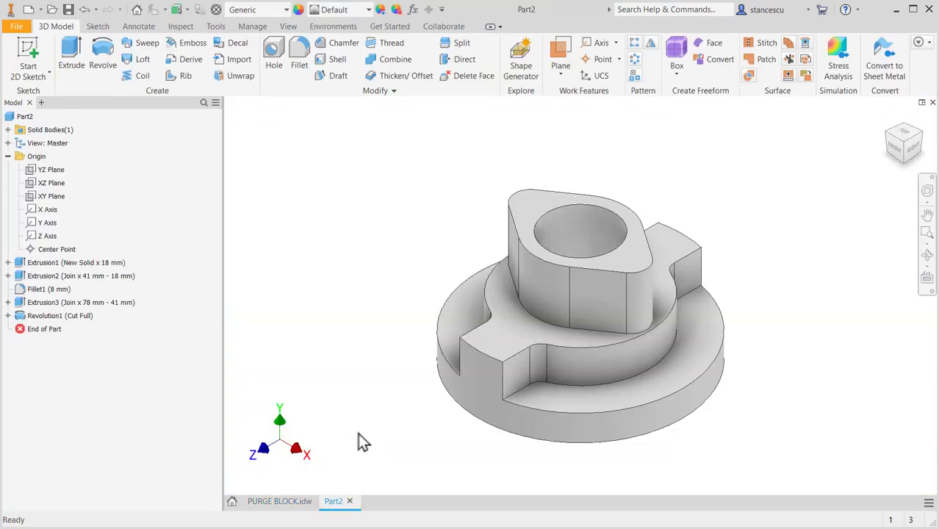
pyautogui.click(596, 43)
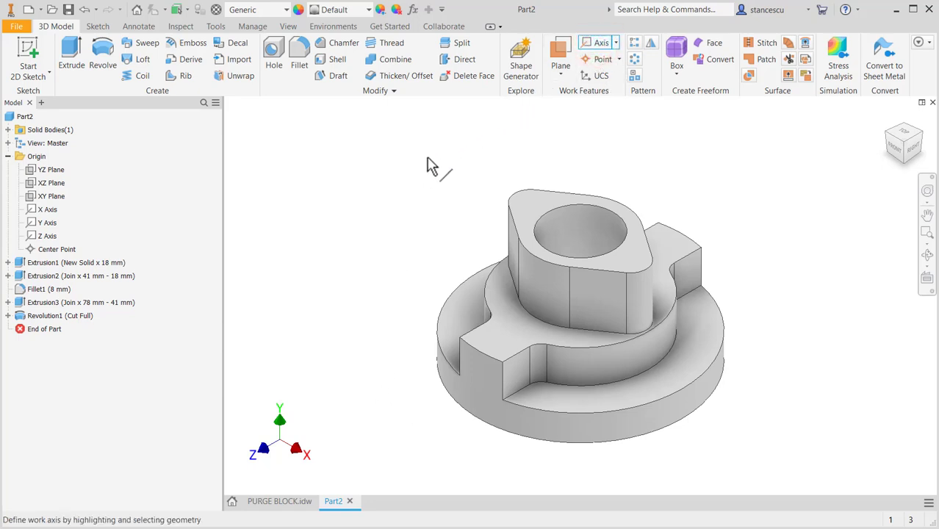
pyautogui.press('Escape')
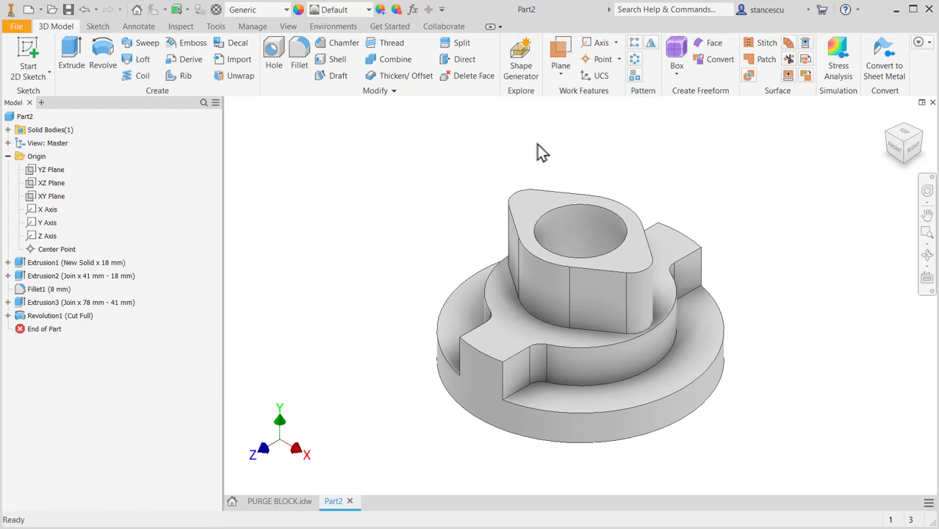
pyautogui.click(594, 43)
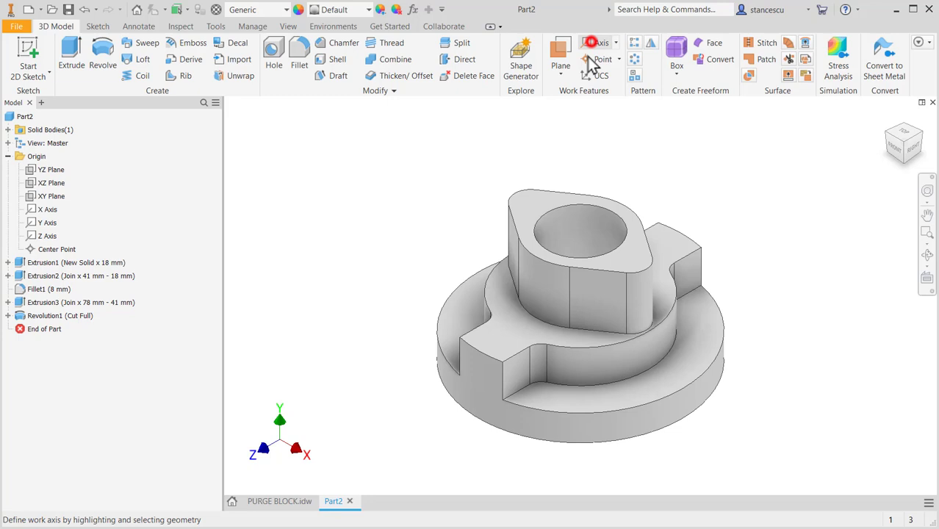
pyautogui.rightClick(440, 180)
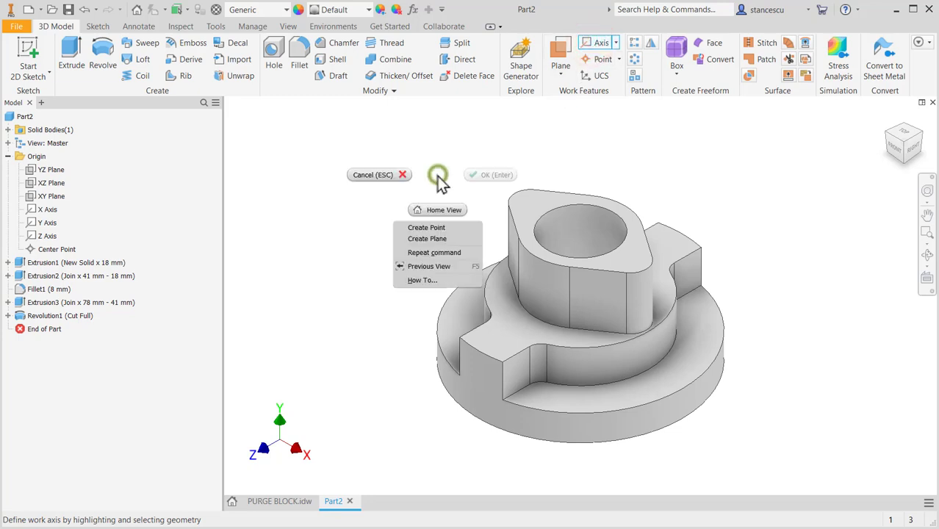
pyautogui.click(441, 239)
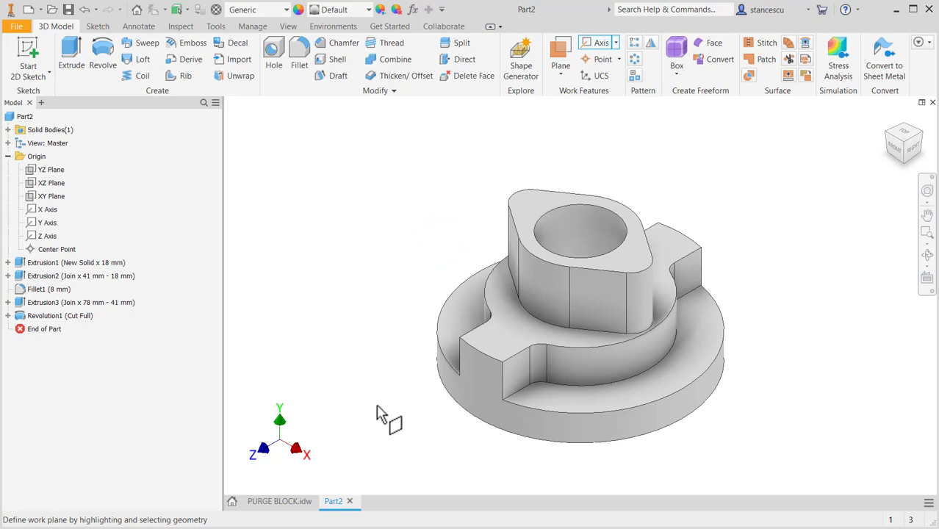
pyautogui.keyDown('shift'); pyautogui.moveTo(383, 417); pyautogui.dragTo(375, 364, button='middle'); pyautogui.keyUp('shift')
pyautogui.click(446, 368)
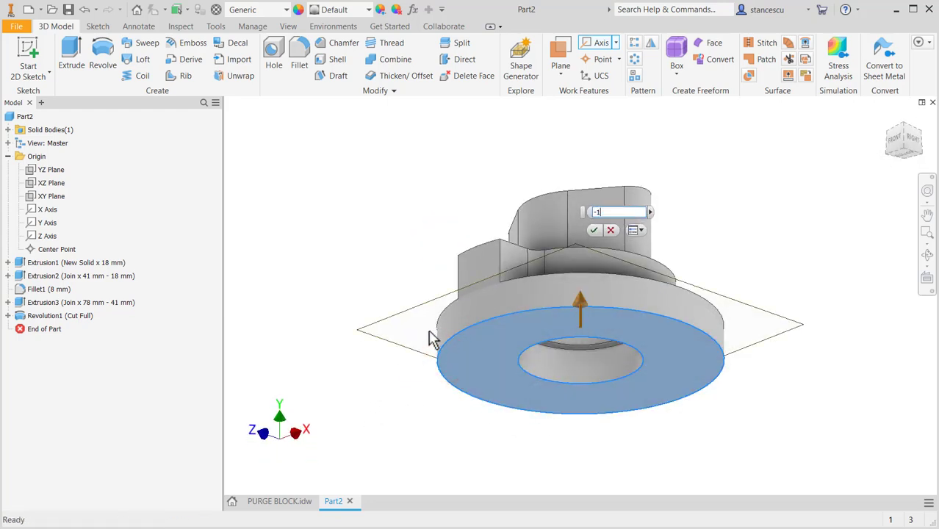
pyautogui.press('Return')
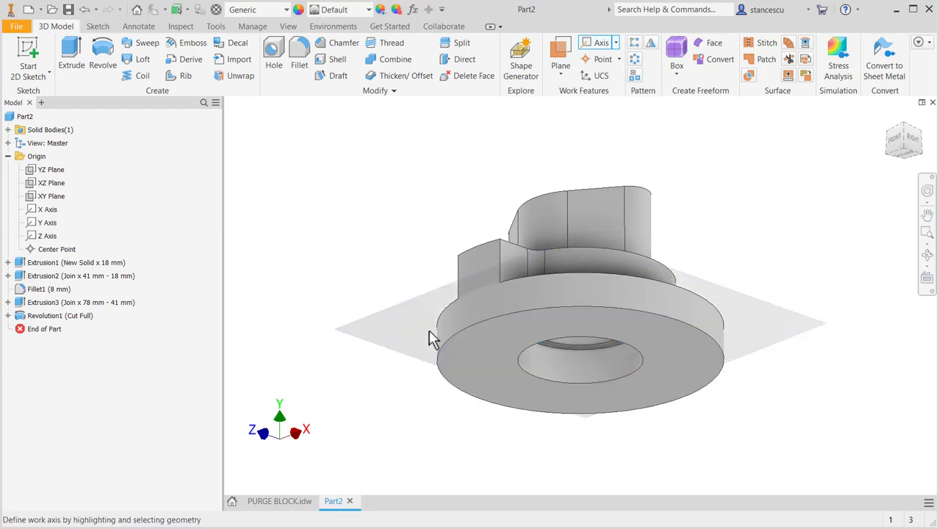
pyautogui.click(46, 169)
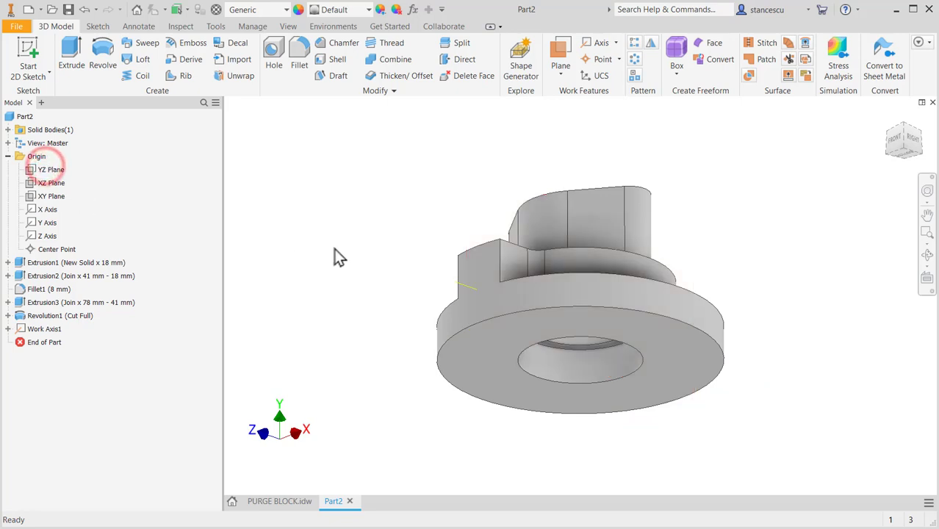
# - Create a work point where the new work axis meets the outer cylindrical face of the base
pyautogui.keyDown('shift'); pyautogui.moveTo(440, 305); pyautogui.dragTo(450, 353, button='middle'); pyautogui.keyUp('shift')
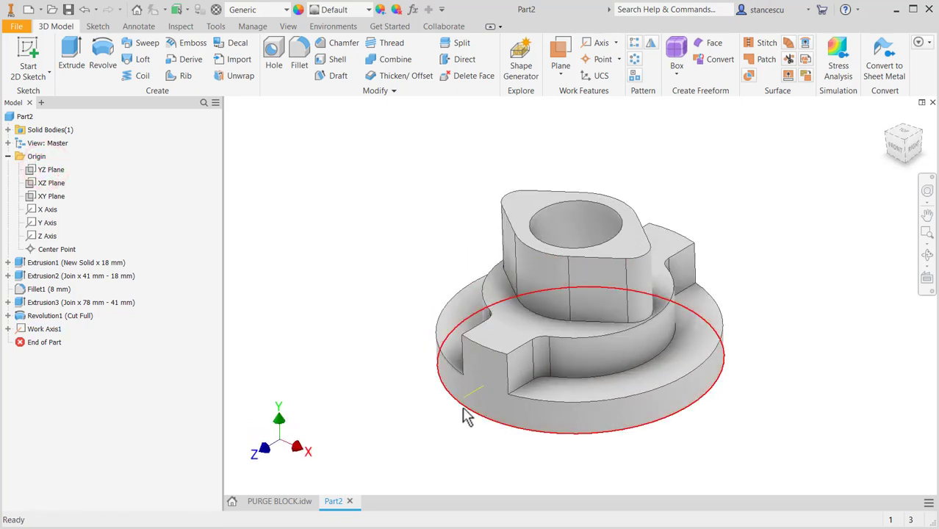
pyautogui.click(602, 59)
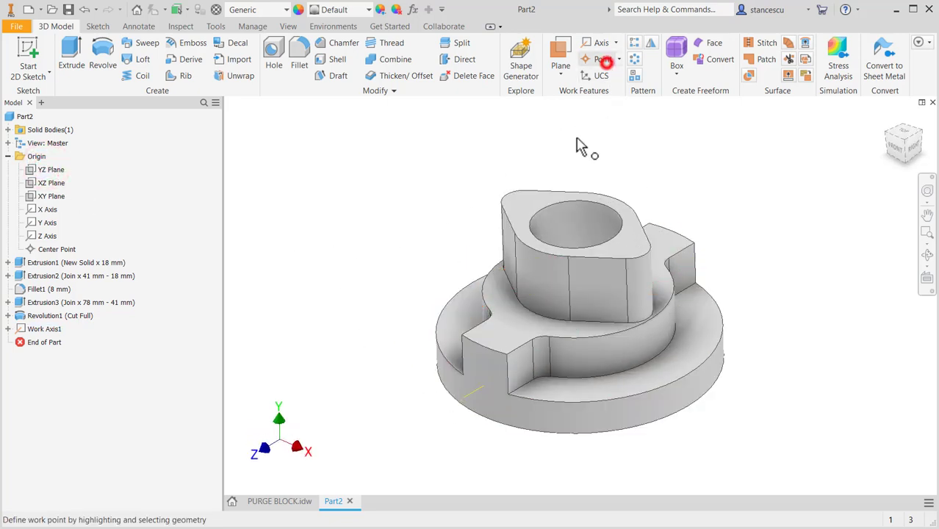
pyautogui.click(474, 404)
pyautogui.click(494, 412)
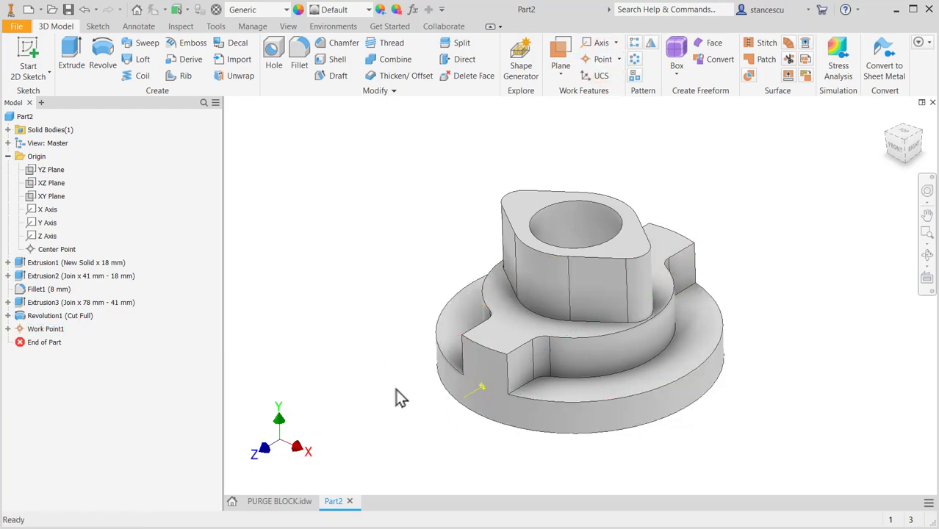
# - Start a Hole feature with a counterbore seat for the threaded side port
pyautogui.click(280, 50)
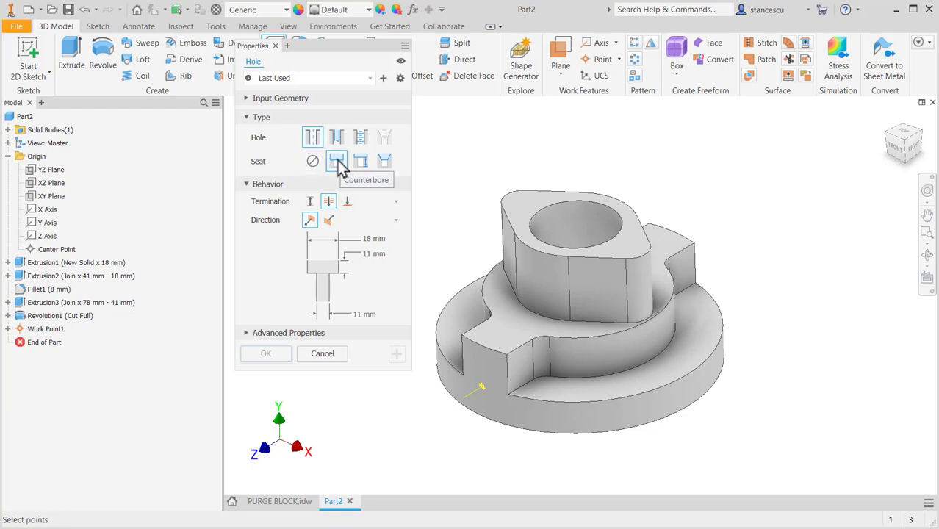
# - Check the side hole's dimensions in the PURGE BLOCK drawing, and place the counterbore hole at the part's work point along its work axis
pyautogui.click(268, 503)
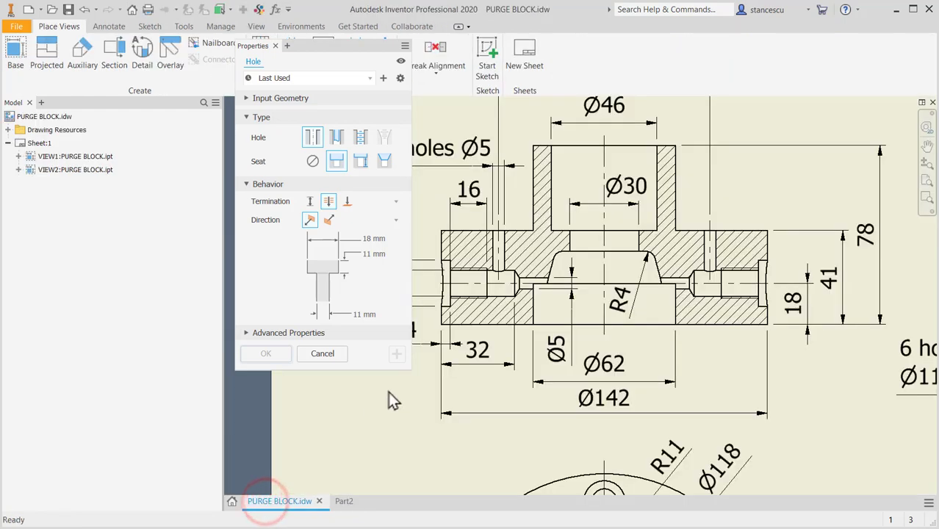
pyautogui.moveTo(571, 397); pyautogui.dragTo(628, 375, button='middle')
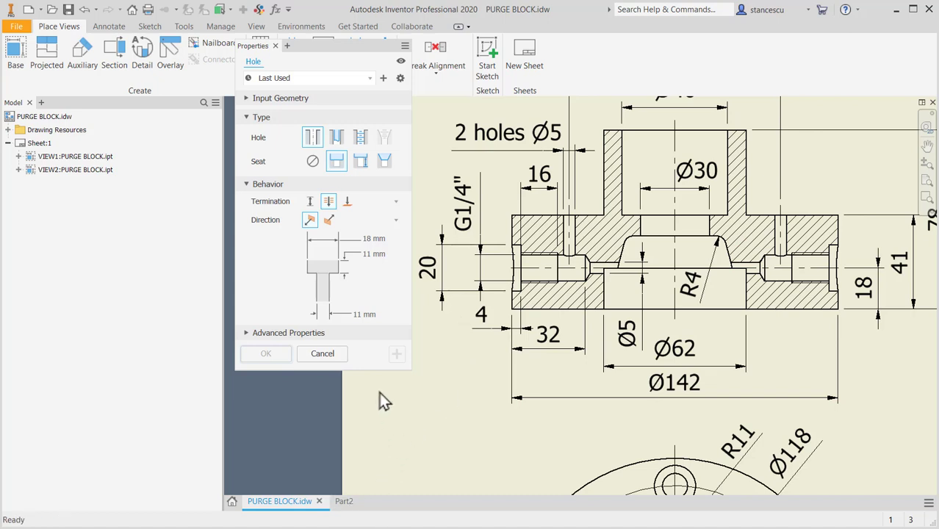
pyautogui.click(345, 501)
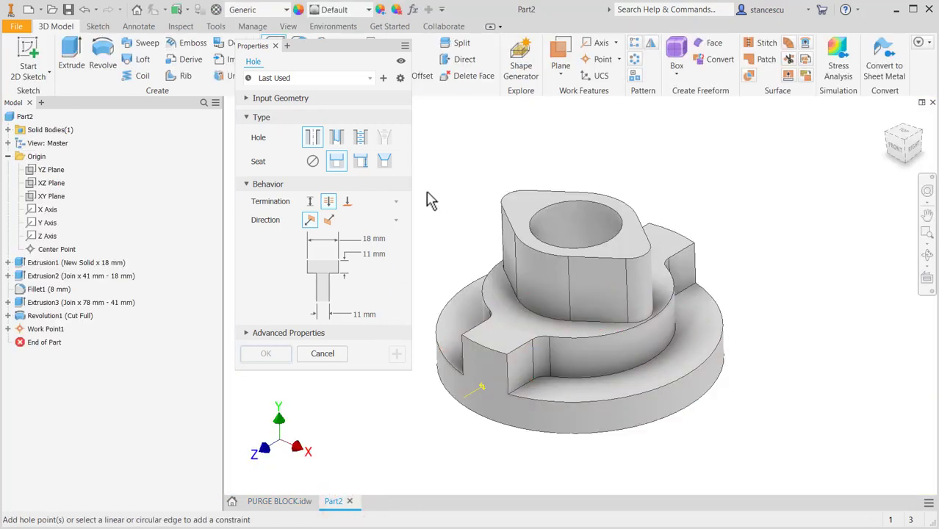
pyautogui.click(481, 388)
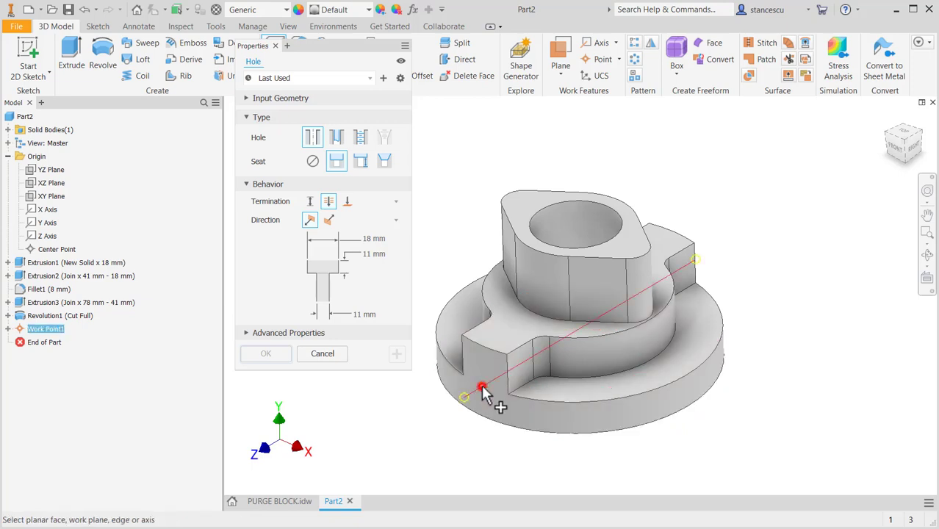
pyautogui.click(476, 401)
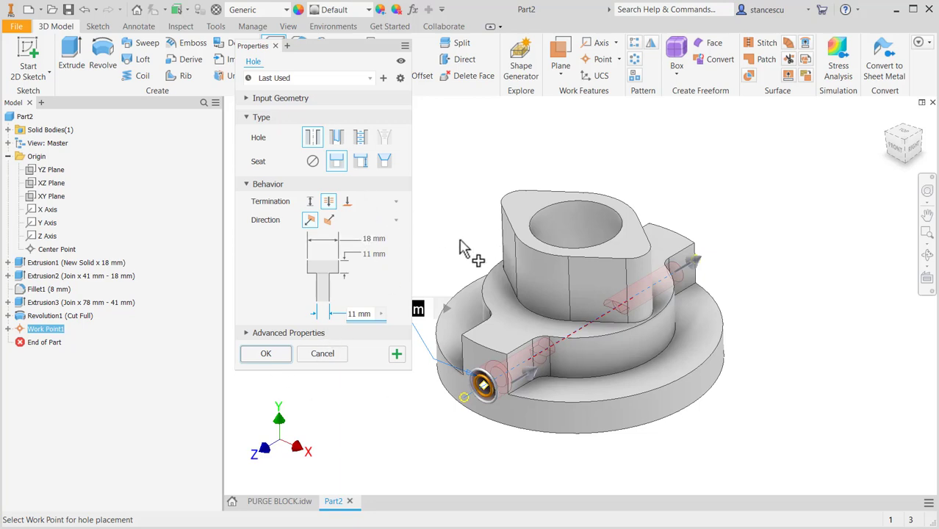
# - Make the hole tapped with ISO Pipe Threads, size 13,157, designation G 1/4
pyautogui.moveTo(462, 248); pyautogui.dragTo(545, 214, button='middle')
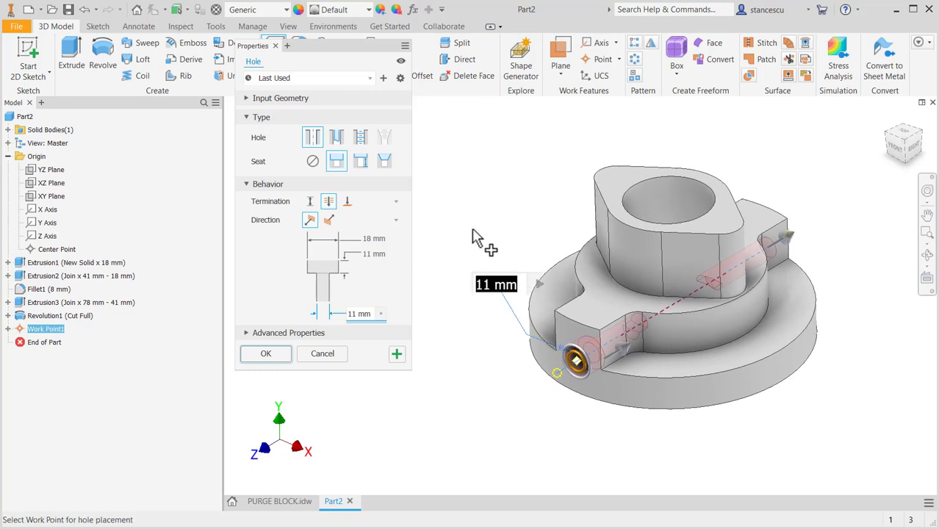
pyautogui.click(360, 142)
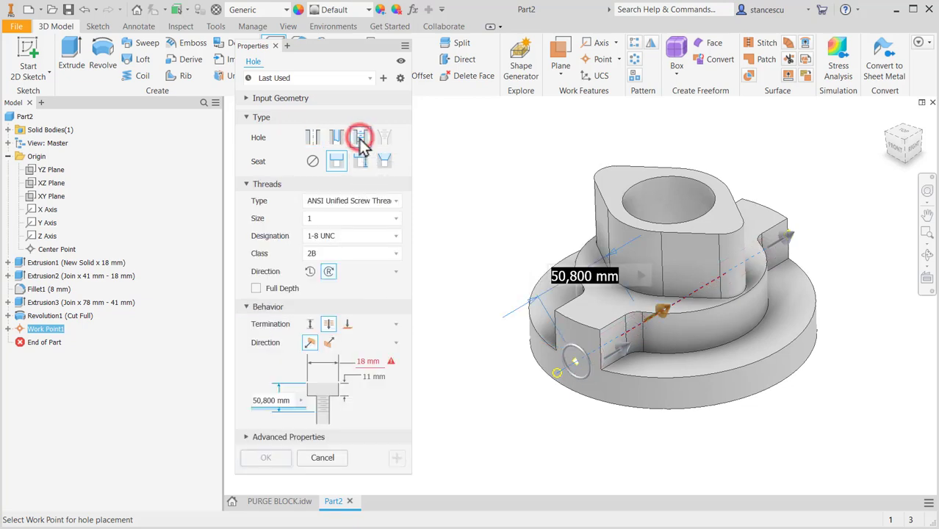
pyautogui.click(395, 203)
pyautogui.click(361, 276)
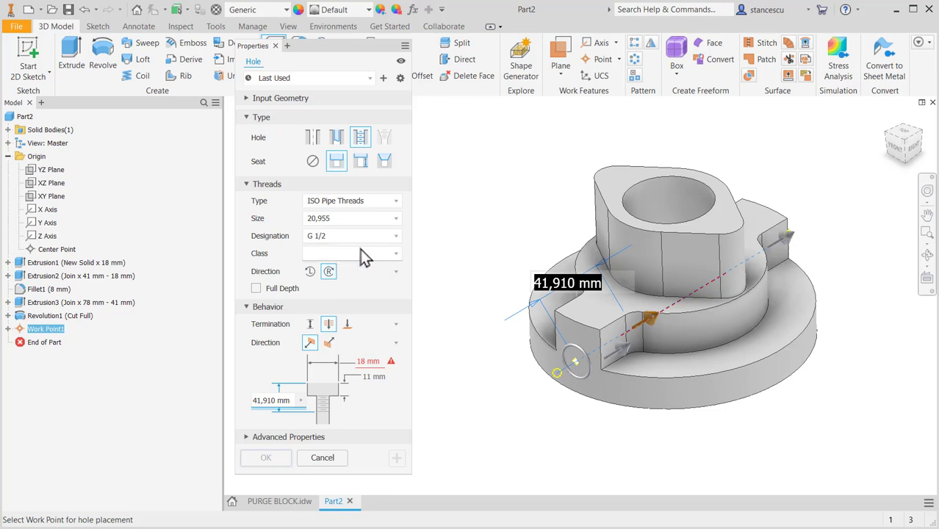
pyautogui.click(396, 220)
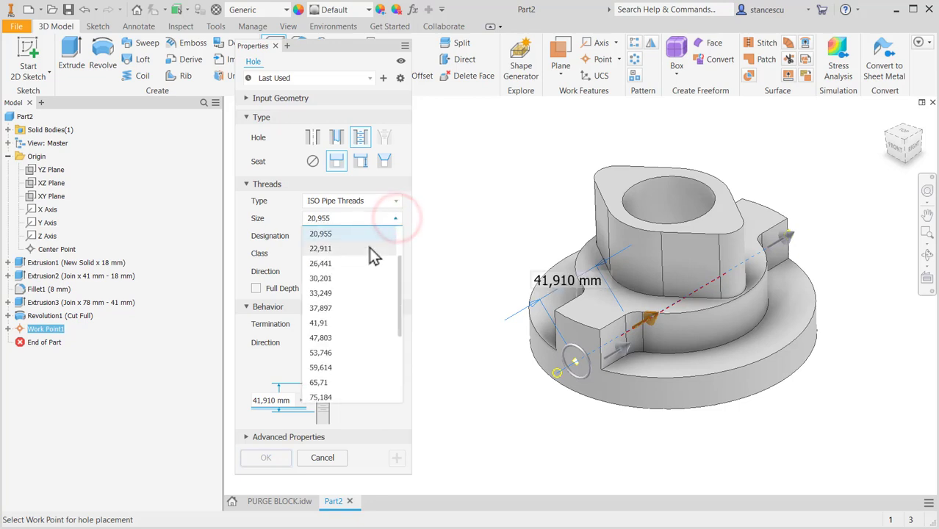
pyautogui.scroll(1, 369, 247)
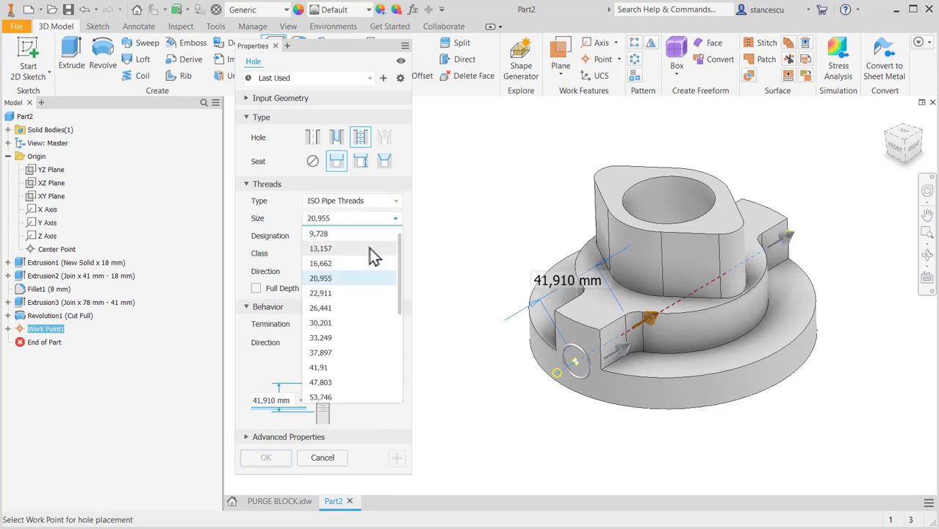
pyautogui.click(321, 249)
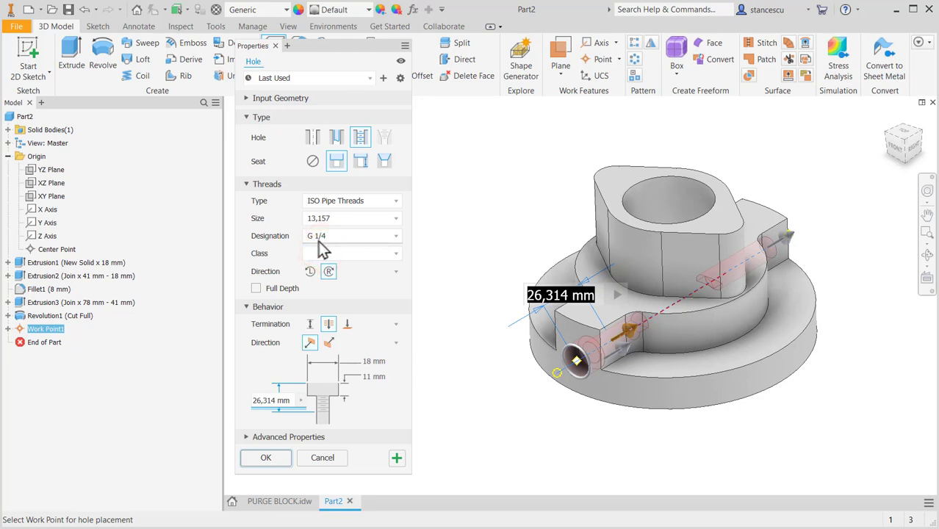
pyautogui.click(396, 219)
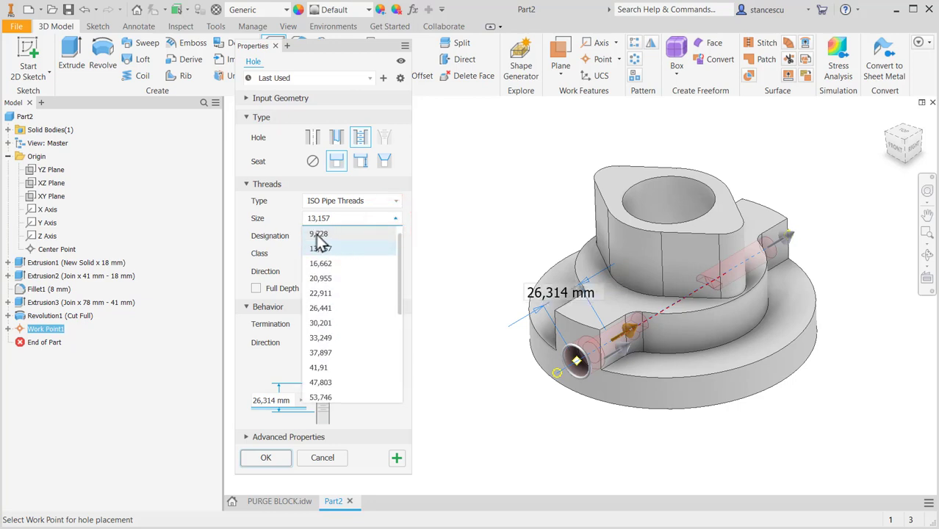
pyautogui.click(320, 234)
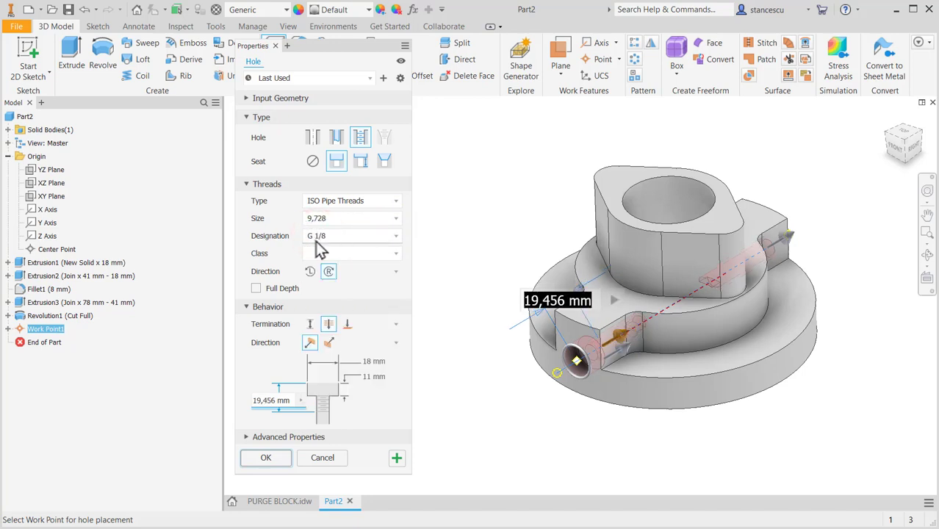
pyautogui.click(396, 220)
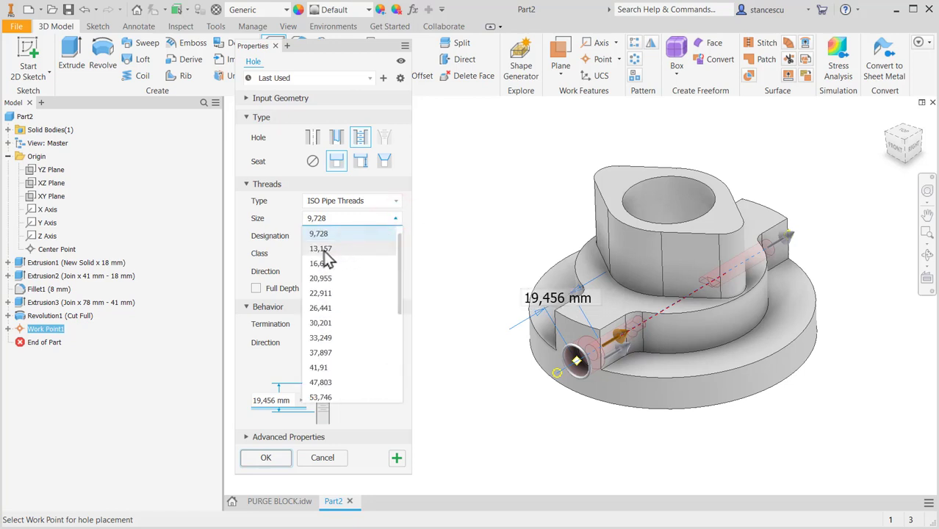
pyautogui.click(321, 250)
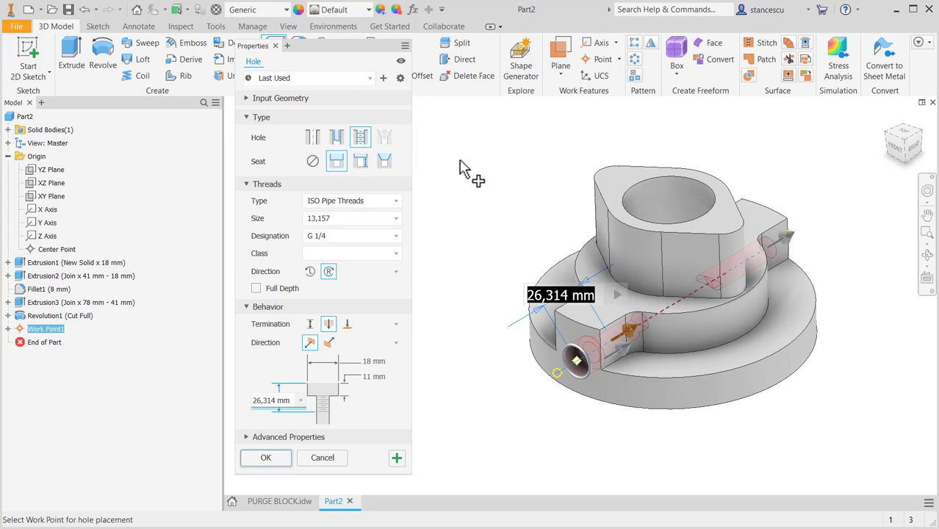
# - Terminate the tapped hole by distance with a drilled depth of 32 mm
pyautogui.press('Tab')
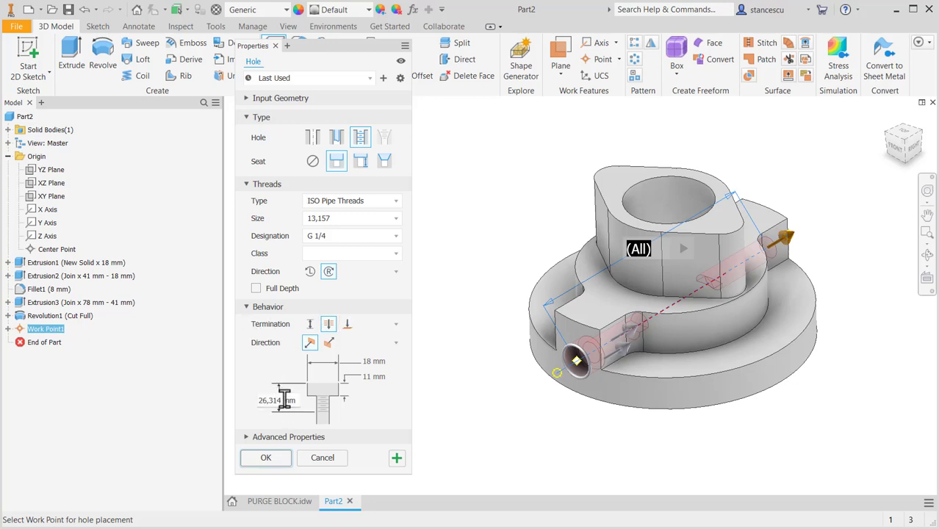
pyautogui.click(310, 325)
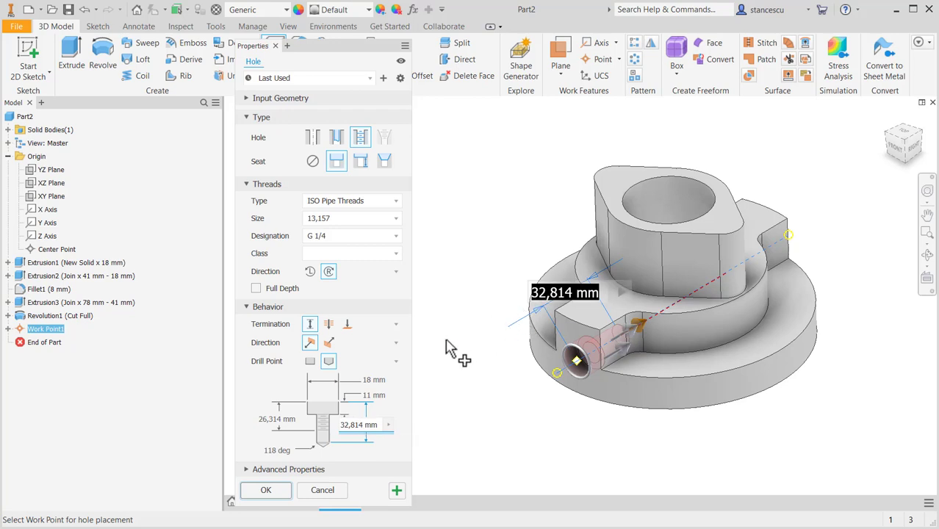
pyautogui.write('32')
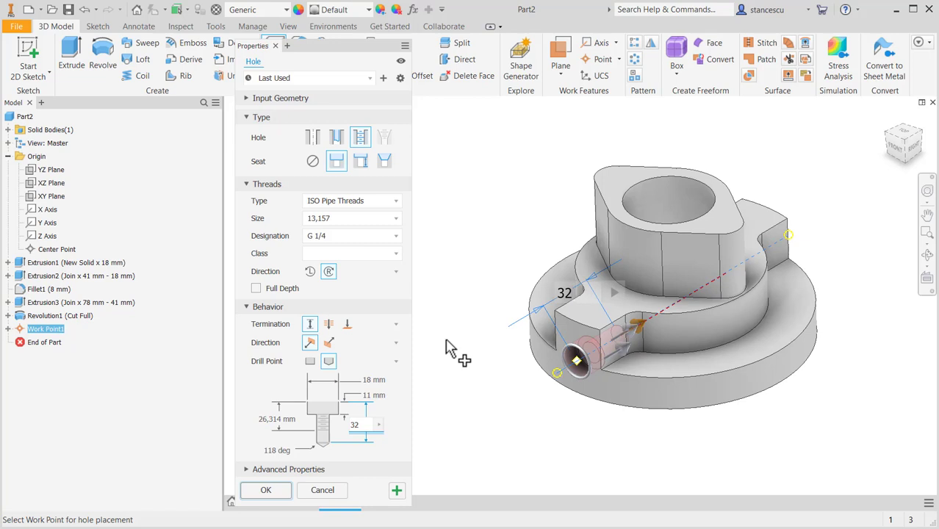
# - Set the hole's counterbore to 20 mm diameter and 4 mm depth
pyautogui.press('Tab')
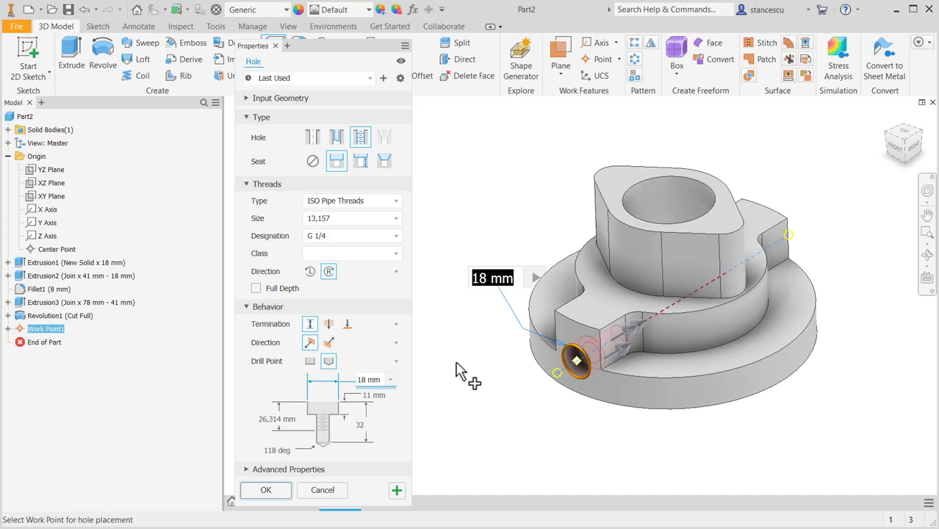
pyautogui.write('20')
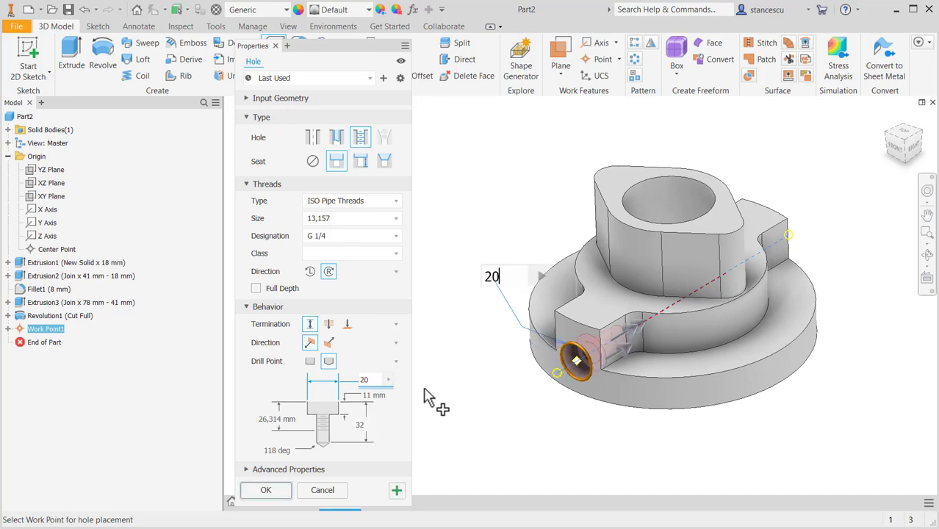
pyautogui.press('Tab')
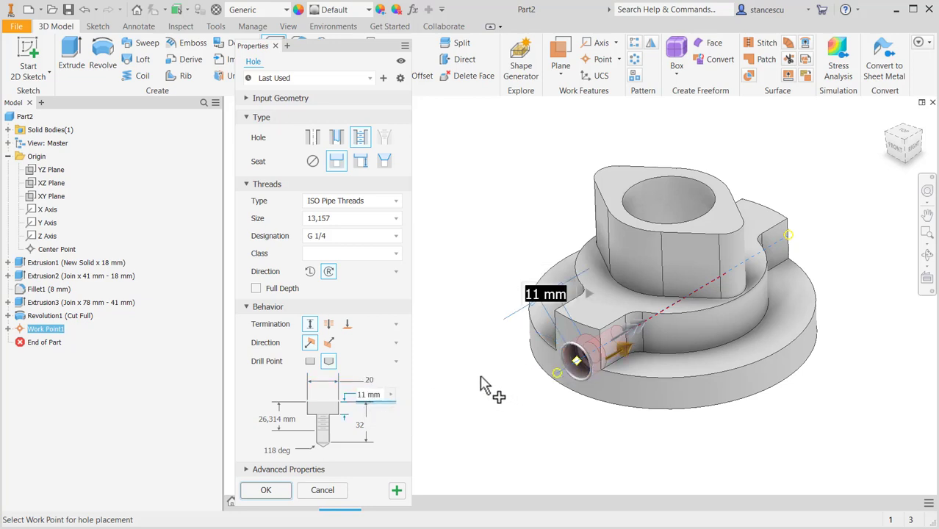
pyautogui.write('4')
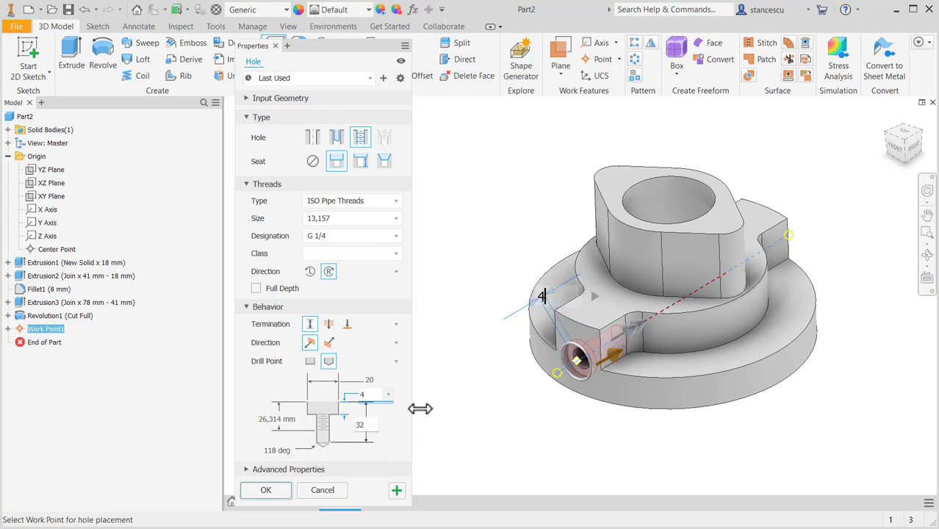
# - Set the thread depth to 16 mm and create the hole
pyautogui.press('Tab')
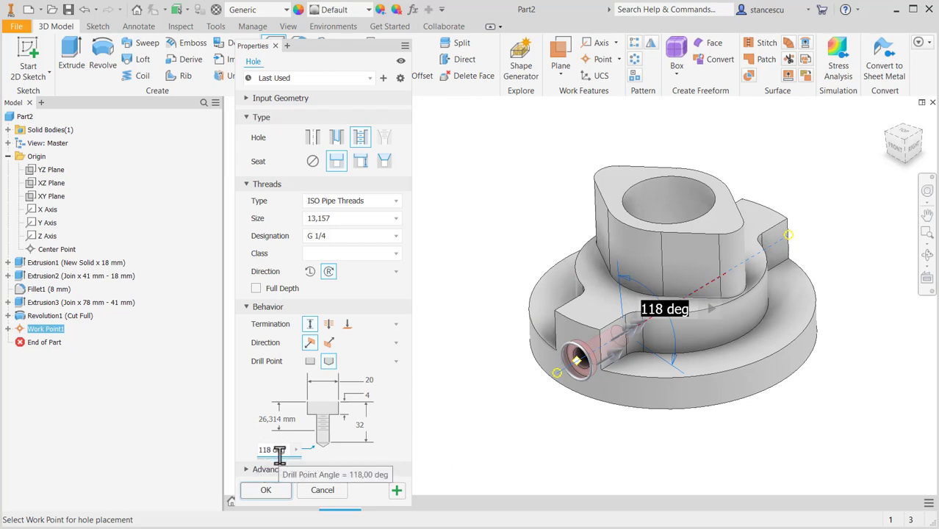
pyautogui.press('Tab')
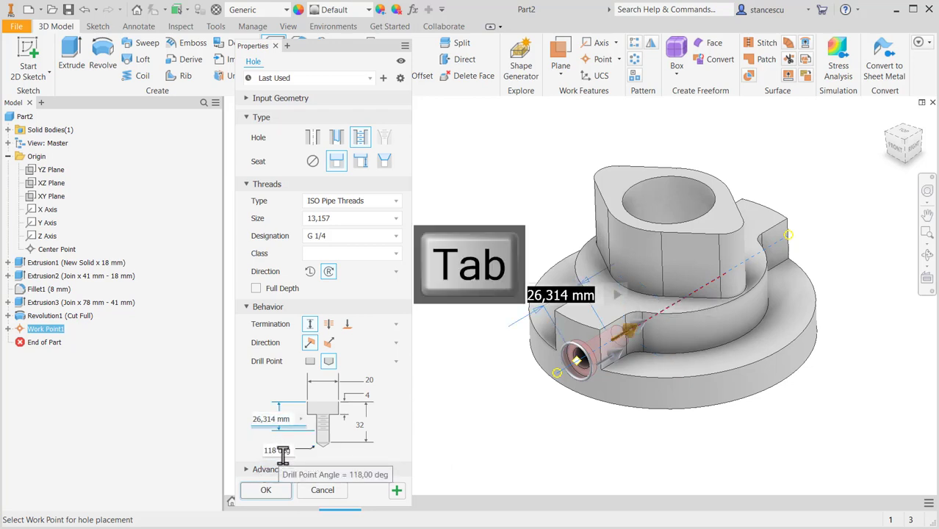
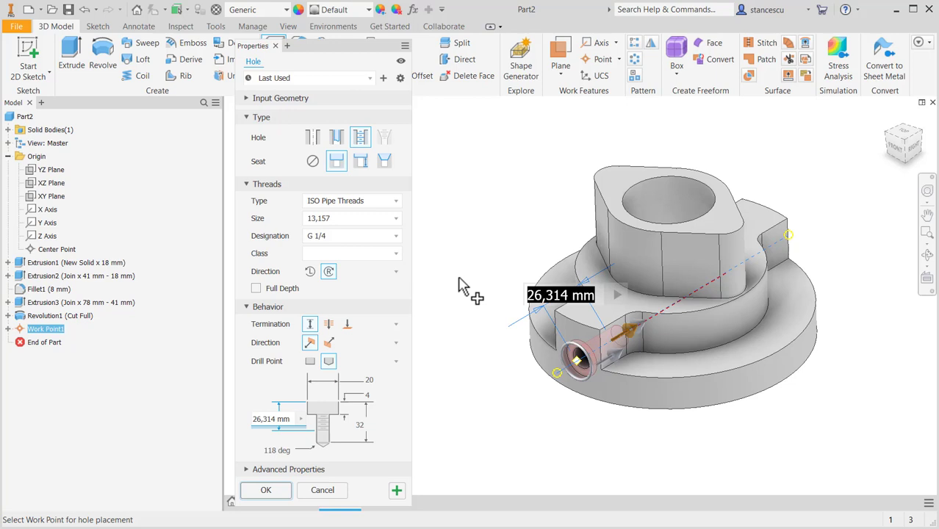
pyautogui.write('16')
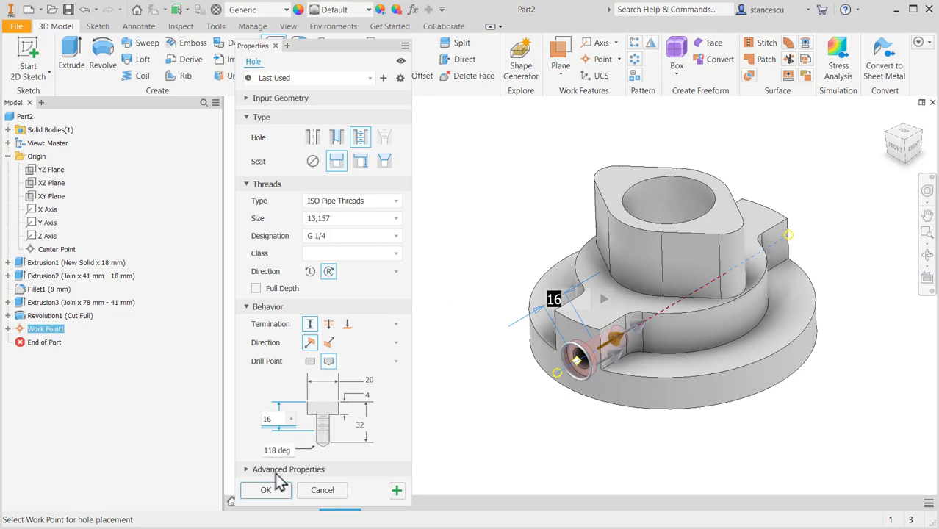
pyautogui.click(266, 491)
# - Examine the counterbore and threads of the new side hole up close
pyautogui.scroll(-5, 607, 368)
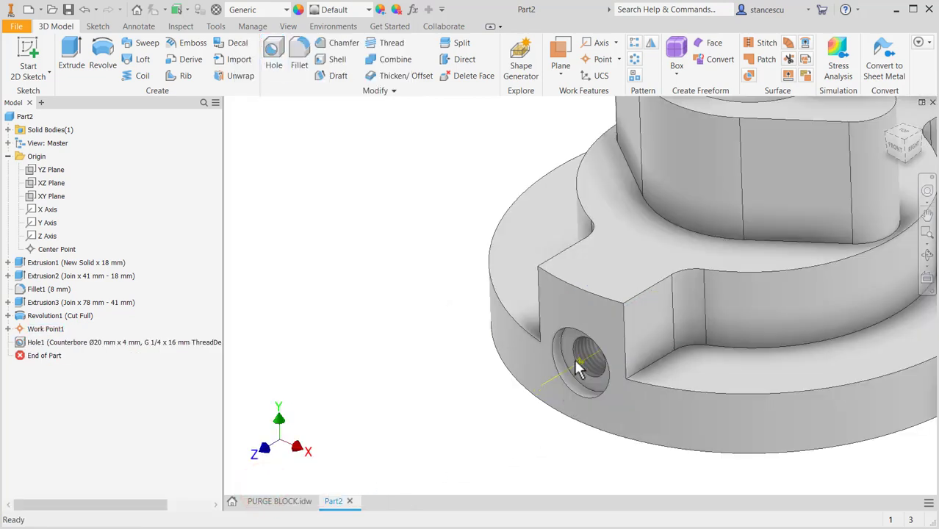
pyautogui.keyDown('shift'); pyautogui.moveTo(608, 369); pyautogui.dragTo(621, 397, button='middle'); pyautogui.keyUp('shift')
pyautogui.scroll(5, 676, 294)
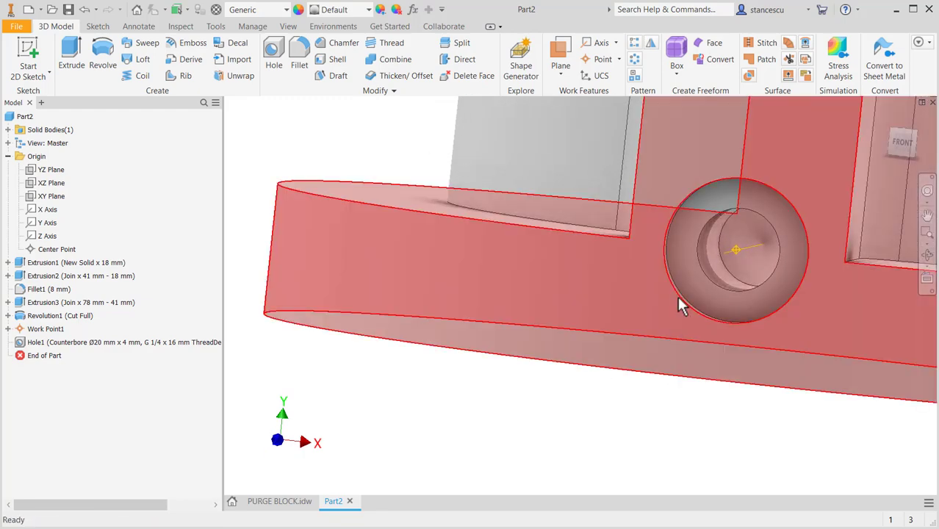
pyautogui.scroll(-3, 724, 277)
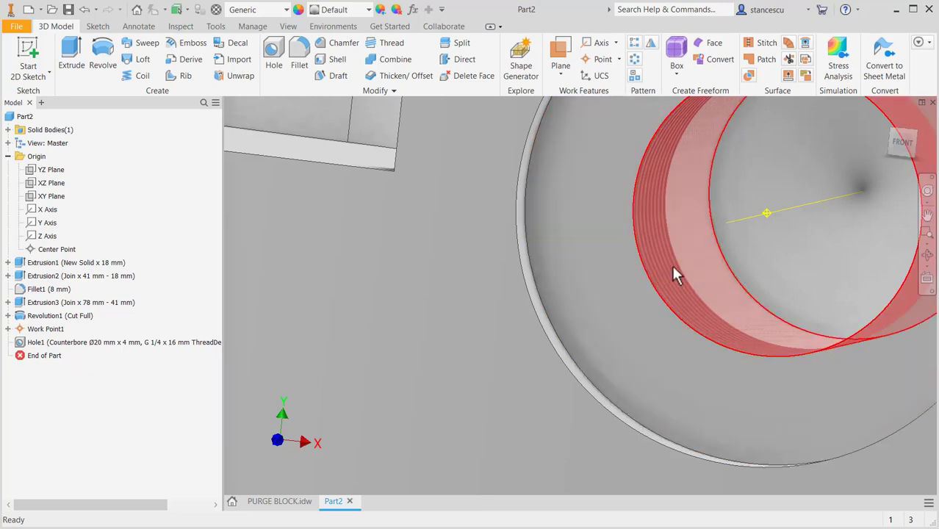
pyautogui.moveTo(675, 277)
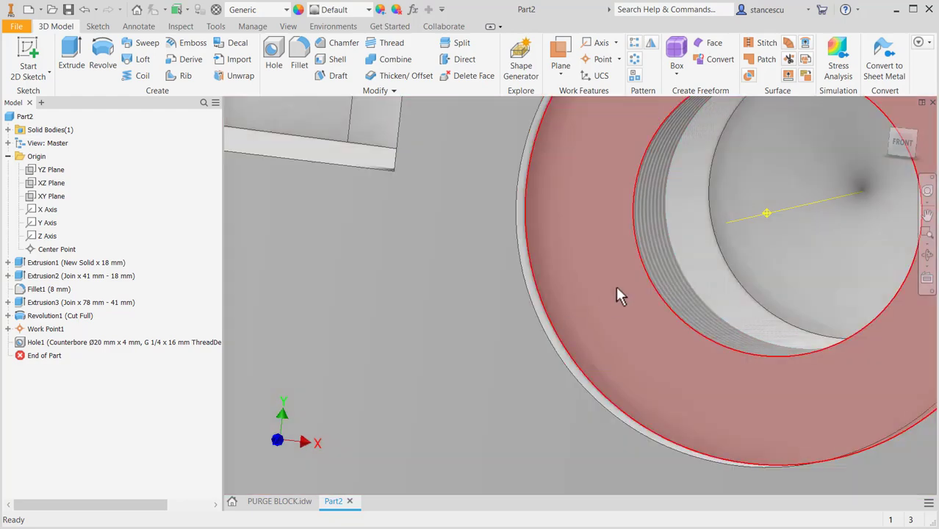
pyautogui.scroll(6, 805, 307)
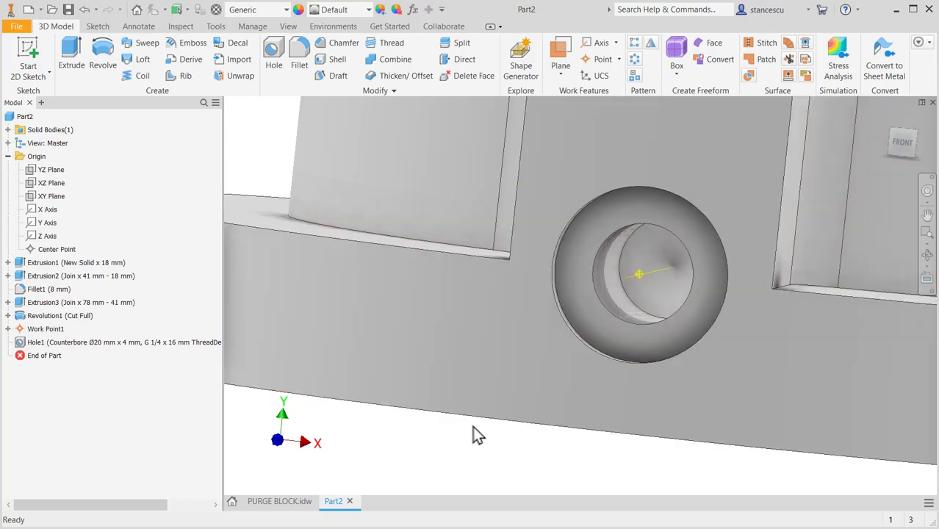
# - Hide the work axis and the work point at the threaded side hole
pyautogui.keyDown('shift'); pyautogui.moveTo(456, 427); pyautogui.dragTo(597, 329, button='middle'); pyautogui.keyUp('shift')
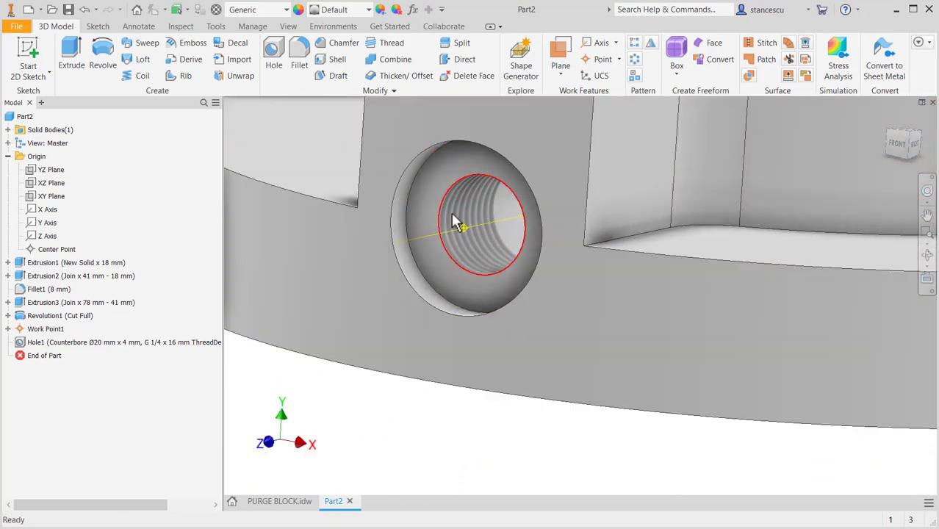
pyautogui.rightClick(488, 222)
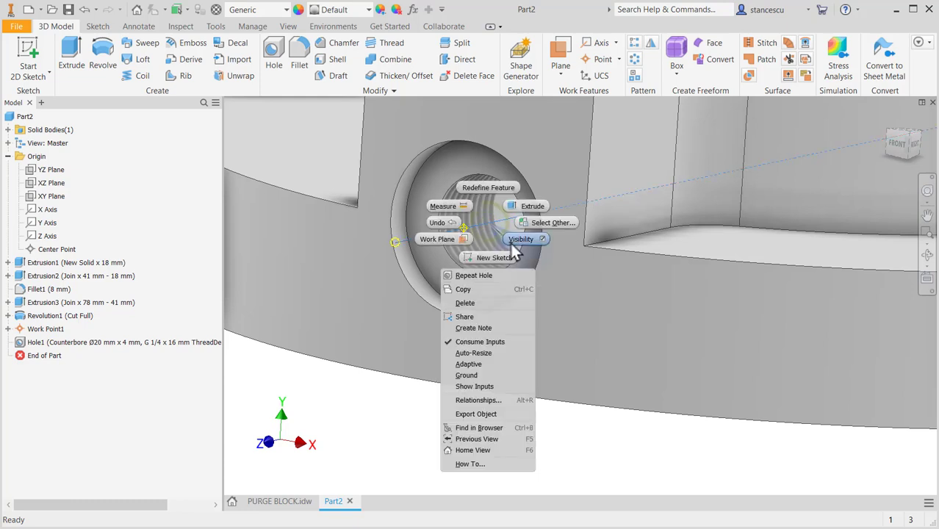
pyautogui.click(517, 239)
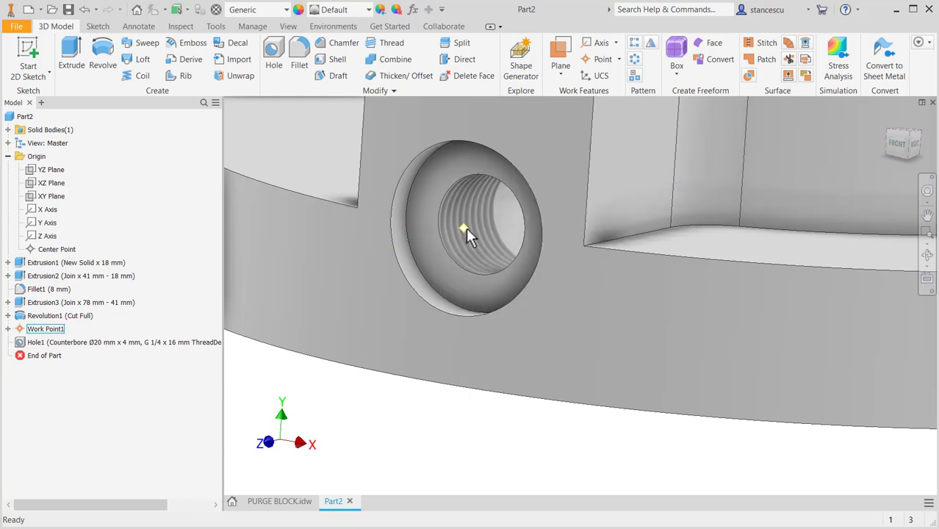
pyautogui.click(461, 227)
pyautogui.rightClick(461, 227)
pyautogui.click(501, 248)
pyautogui.press('F6')
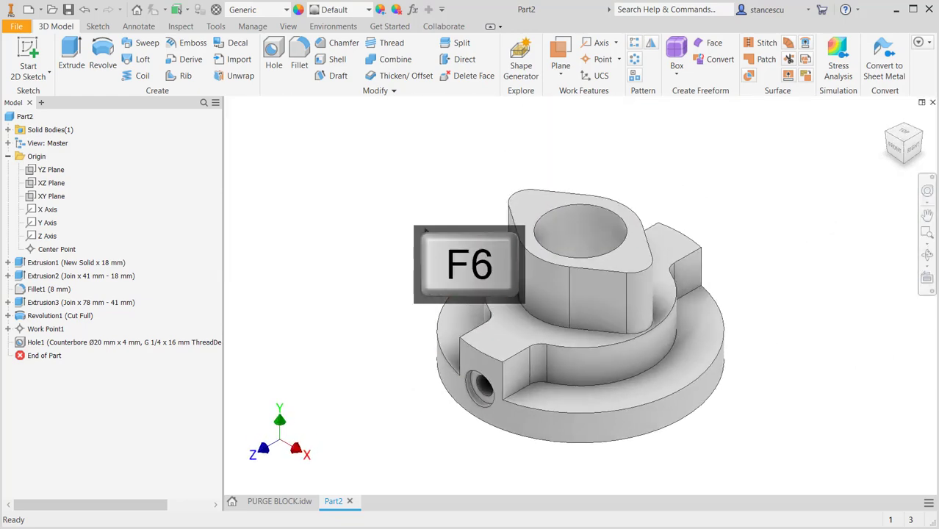
# - Mirror the counterbored G 1/4 side hole to the opposite side of the block about the XY plane
pyautogui.keyDown('shift'); pyautogui.moveTo(744, 350); pyautogui.dragTo(603, 336, button='middle'); pyautogui.keyUp('shift')
pyautogui.keyDown('shift'); pyautogui.moveTo(674, 381); pyautogui.dragTo(742, 297, button='middle'); pyautogui.keyUp('shift')
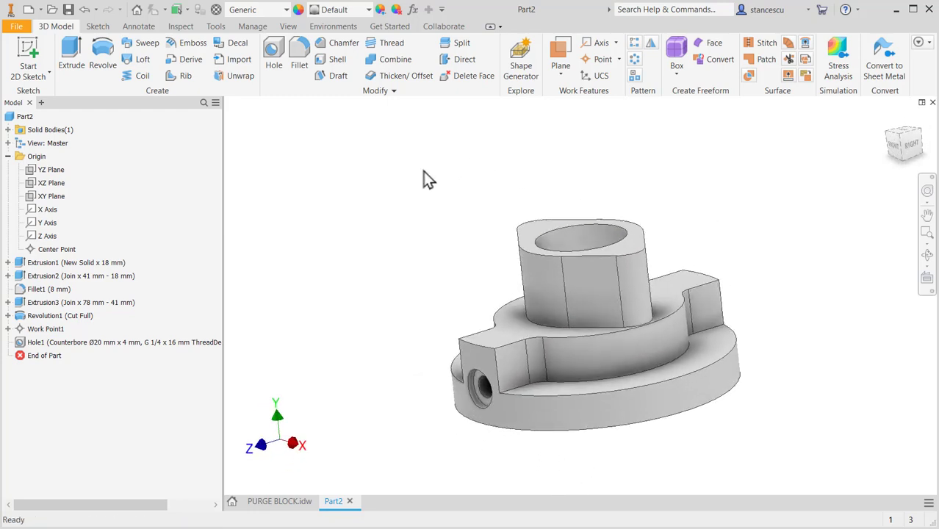
pyautogui.click(650, 50)
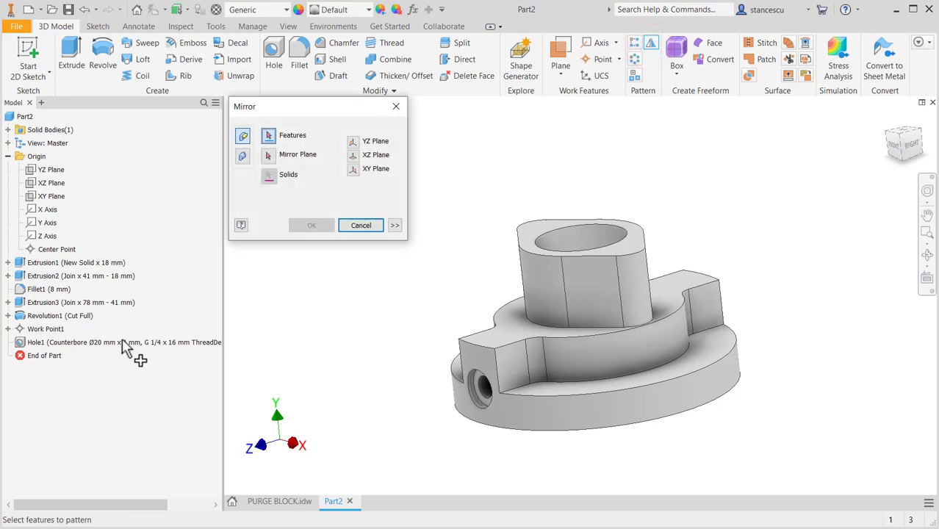
pyautogui.click(22, 342)
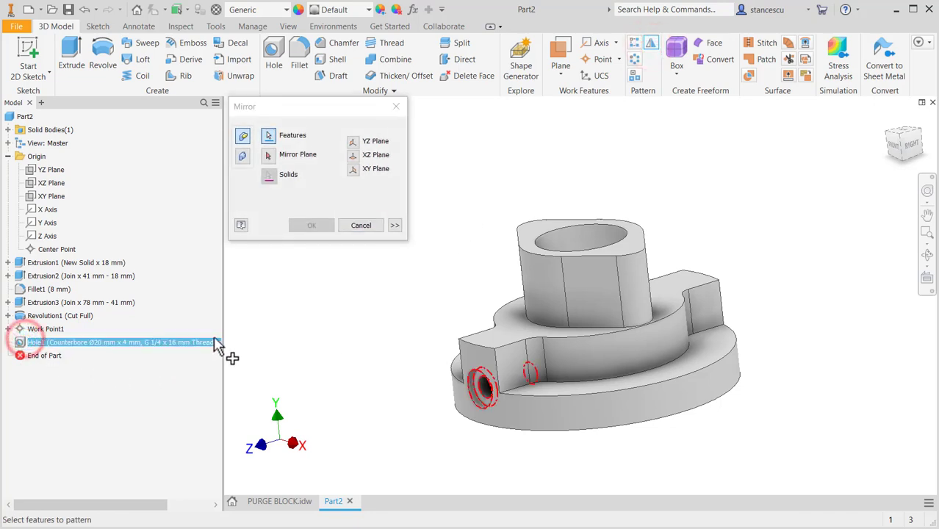
pyautogui.click(268, 155)
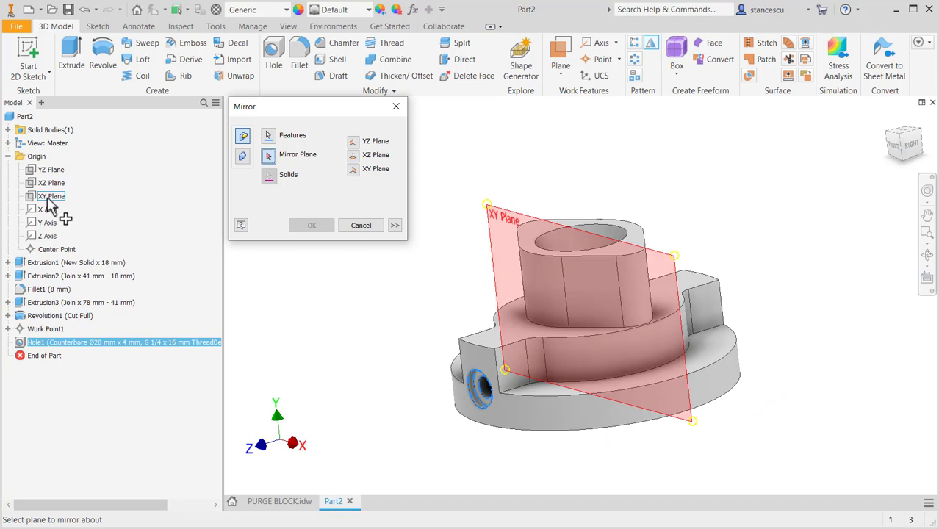
pyautogui.click(48, 202)
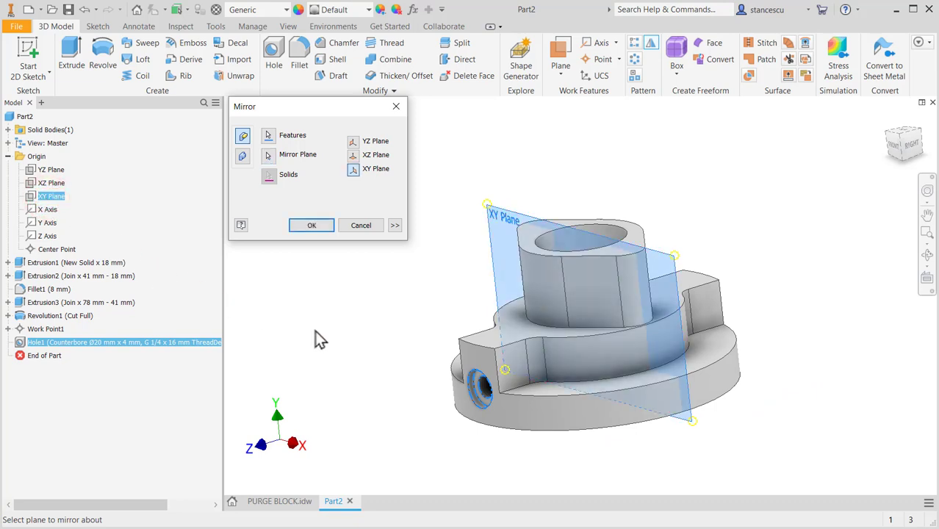
pyautogui.keyDown('shift'); pyautogui.moveTo(314, 332); pyautogui.dragTo(260, 354, button='middle'); pyautogui.keyUp('shift')
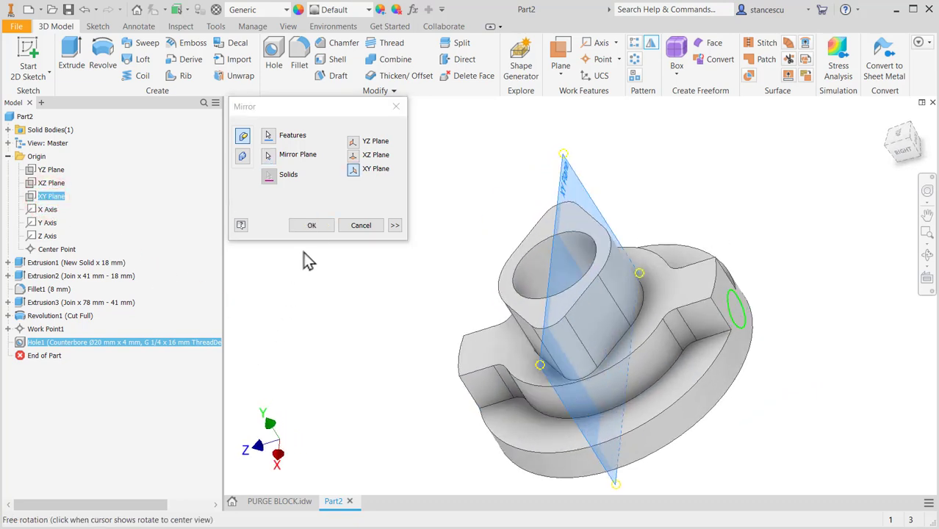
pyautogui.click(321, 228)
pyautogui.moveTo(325, 275)
pyautogui.keyDown('shift'); pyautogui.mouseDown(button='middle')
pyautogui.moveTo(331, 306)
pyautogui.moveTo(400, 290)
pyautogui.moveTo(403, 219)
pyautogui.moveTo(384, 291)
pyautogui.moveTo(341, 331)
pyautogui.moveTo(323, 368)
pyautogui.mouseUp(button='middle'); pyautogui.keyUp('shift')
# - Check the purge block drawing's section view for the diameter of the narrow passage beyond the threaded hole and the threaded hole's depth
pyautogui.click(261, 502)
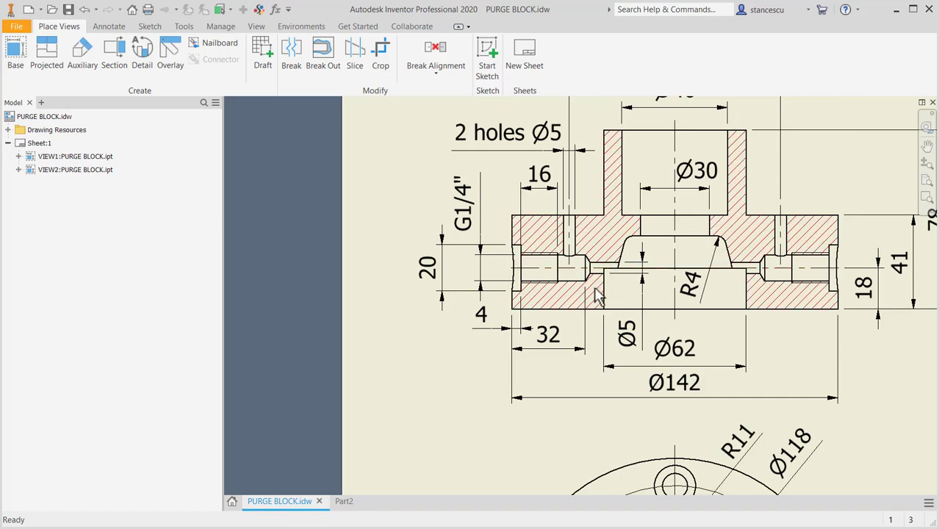
pyautogui.scroll(3, 602, 300)
pyautogui.moveTo(635, 310); pyautogui.dragTo(593, 298, button='middle')
pyautogui.click(614, 380)
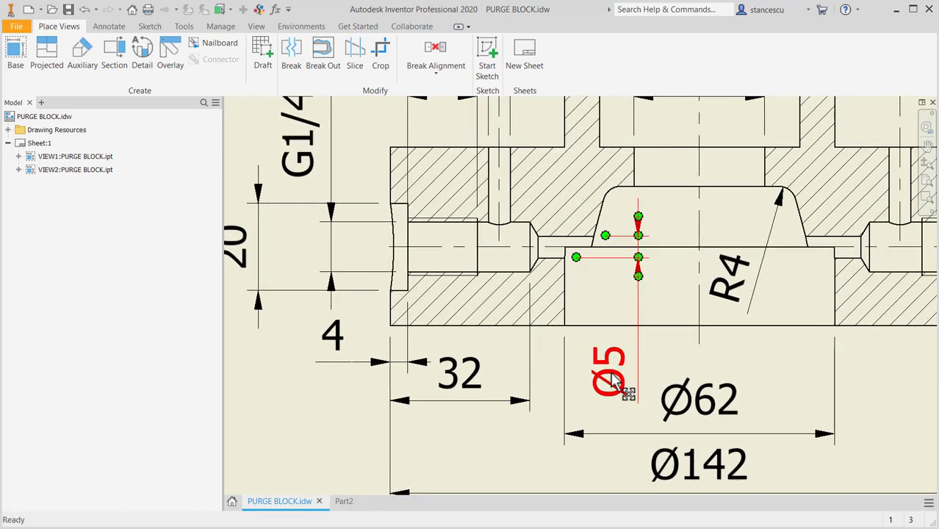
pyautogui.moveTo(609, 374); pyautogui.dragTo(609, 373)
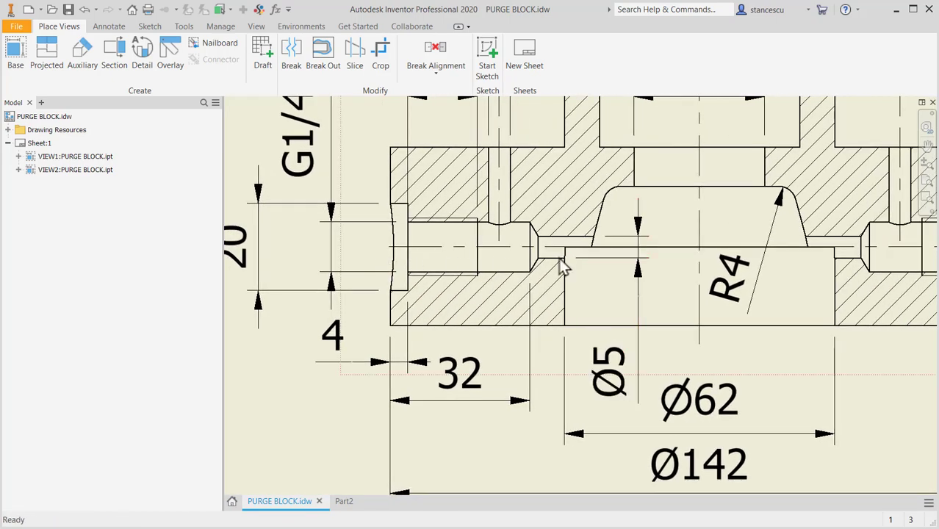
pyautogui.click(608, 384)
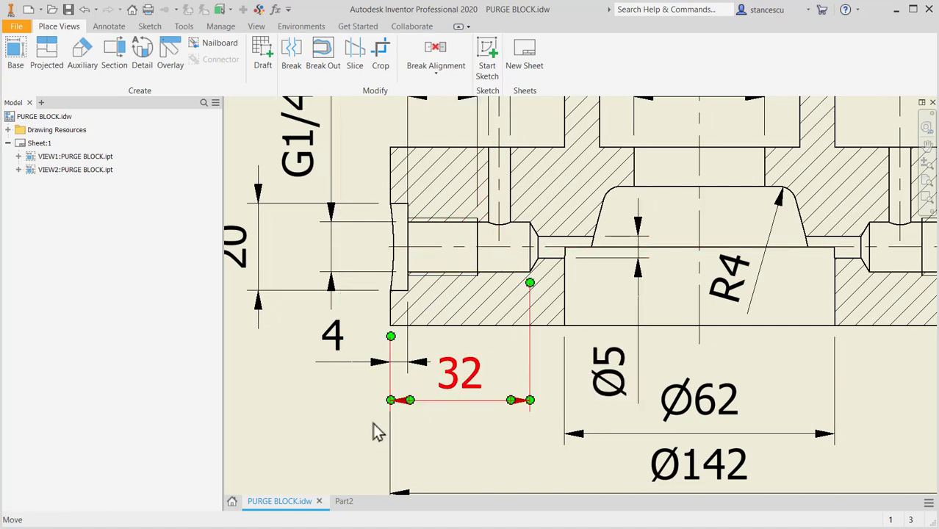
# - In the part, start a new hole on the flat counterbore face of the threaded side hole, concentric with its circular edge
pyautogui.click(344, 502)
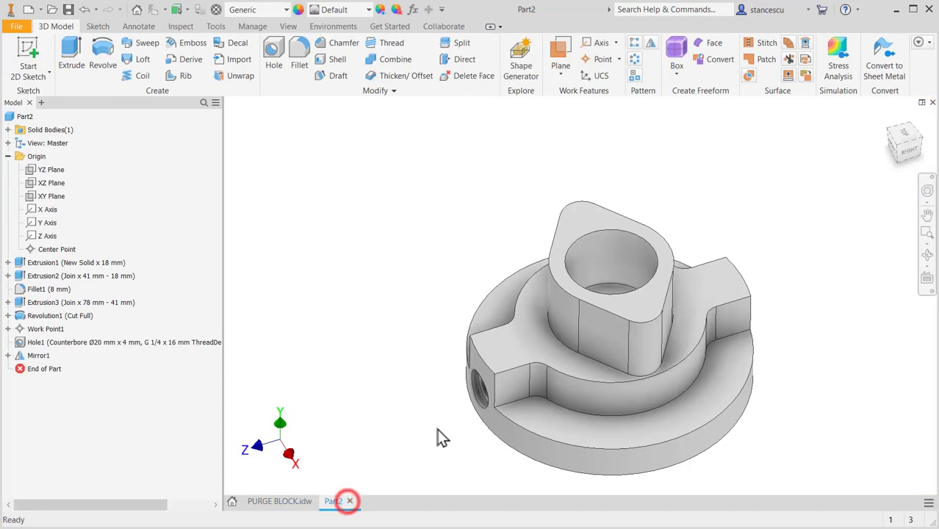
pyautogui.keyDown('shift'); pyautogui.moveTo(440, 436); pyautogui.dragTo(488, 419, button='middle'); pyautogui.keyUp('shift')
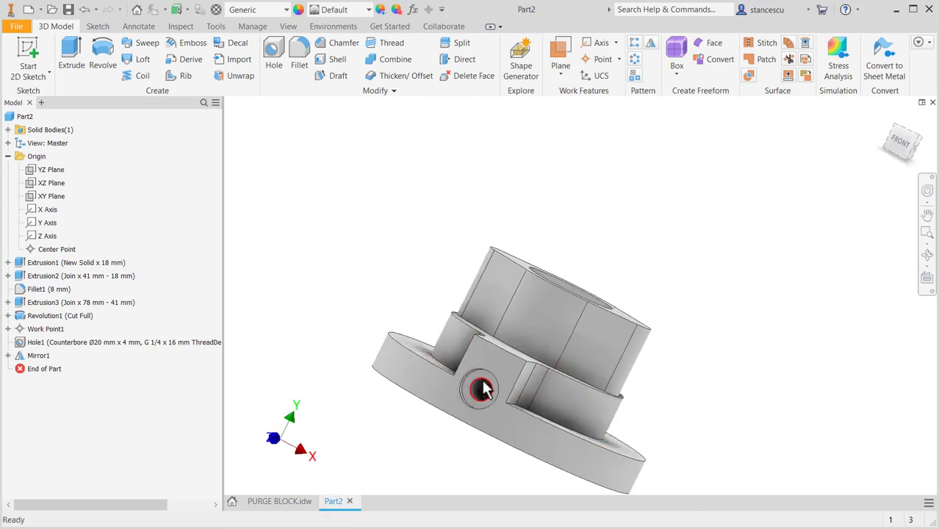
pyautogui.scroll(-5, 470, 346)
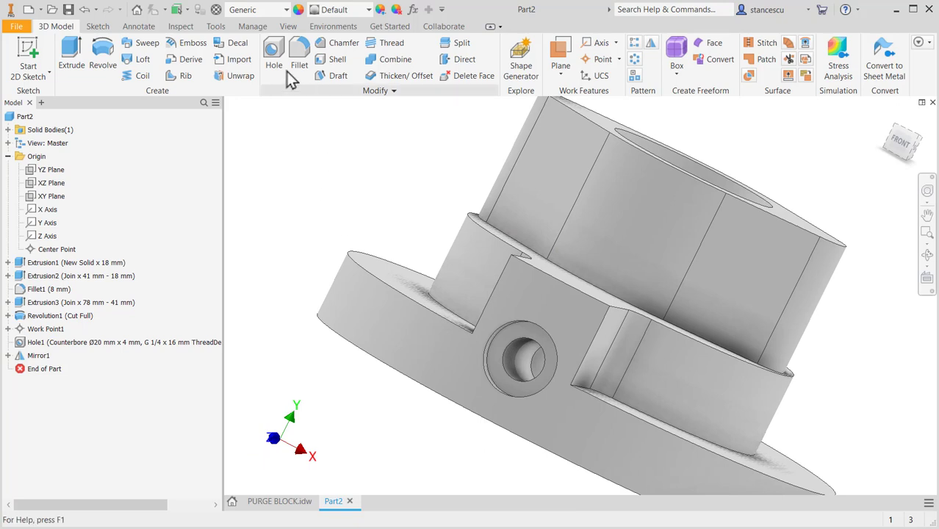
pyautogui.click(274, 52)
pyautogui.click(518, 337)
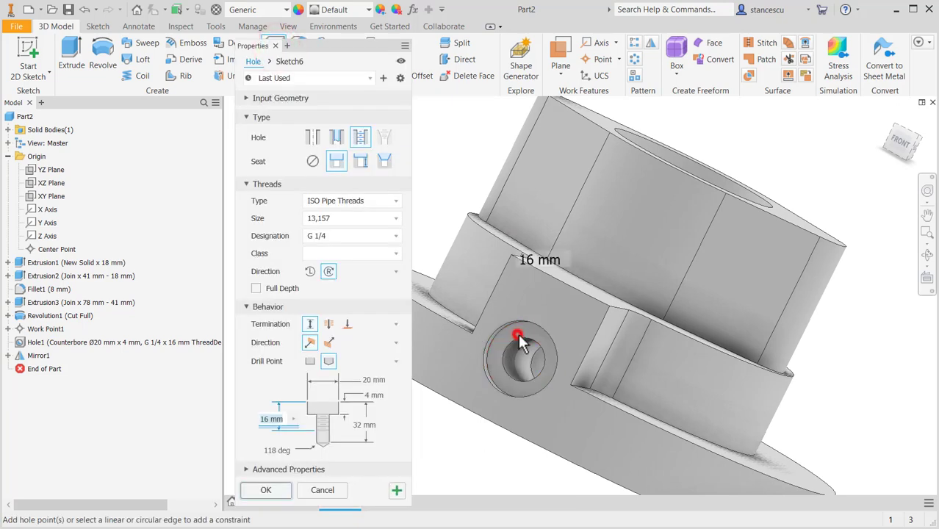
pyautogui.click(522, 382)
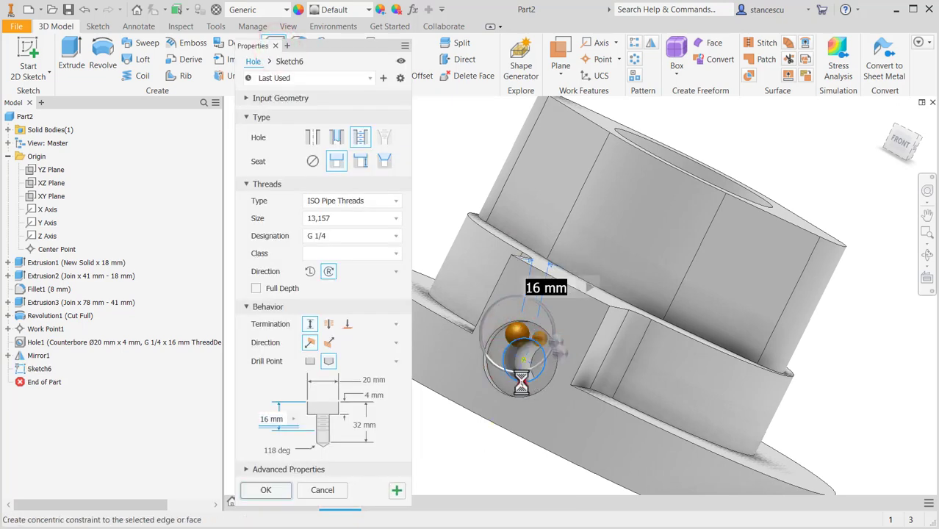
# - Make it a simple hole without a seat, through all, with a 5 mm diameter, and create it
pyautogui.click(309, 136)
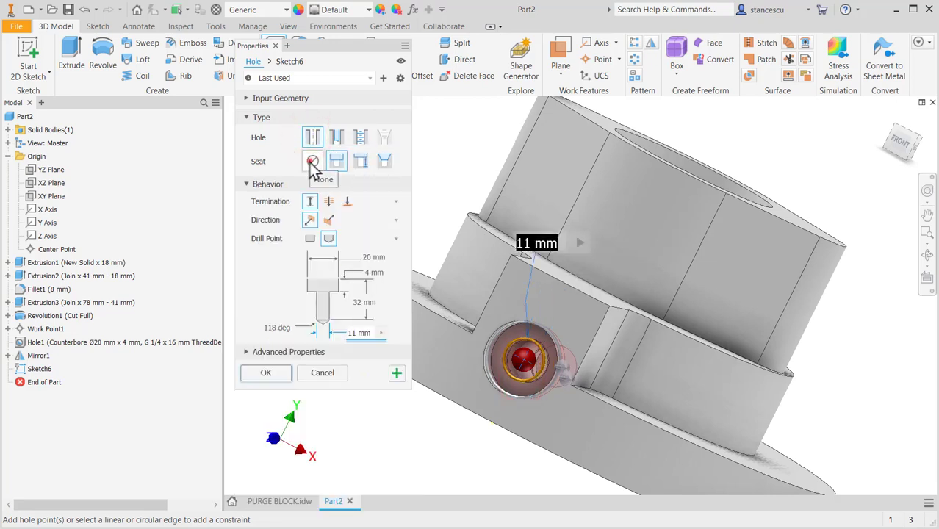
pyautogui.click(313, 163)
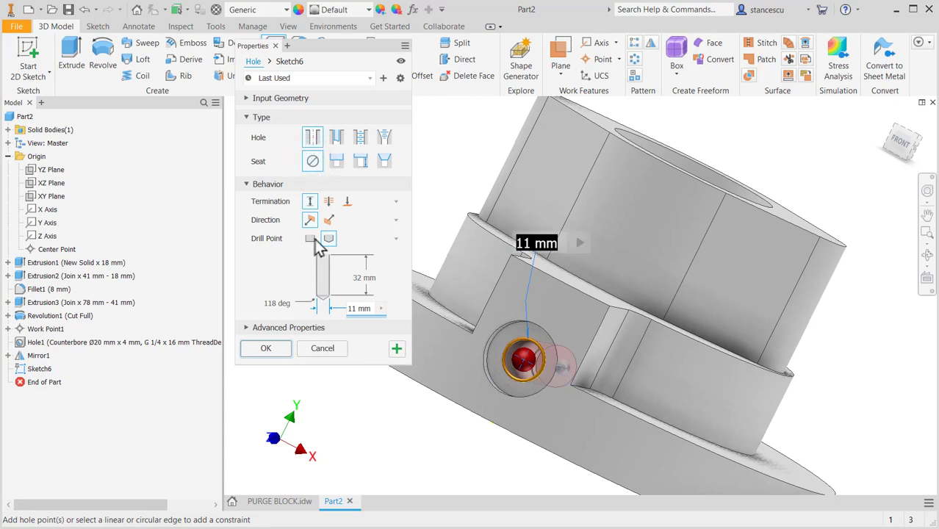
pyautogui.click(329, 202)
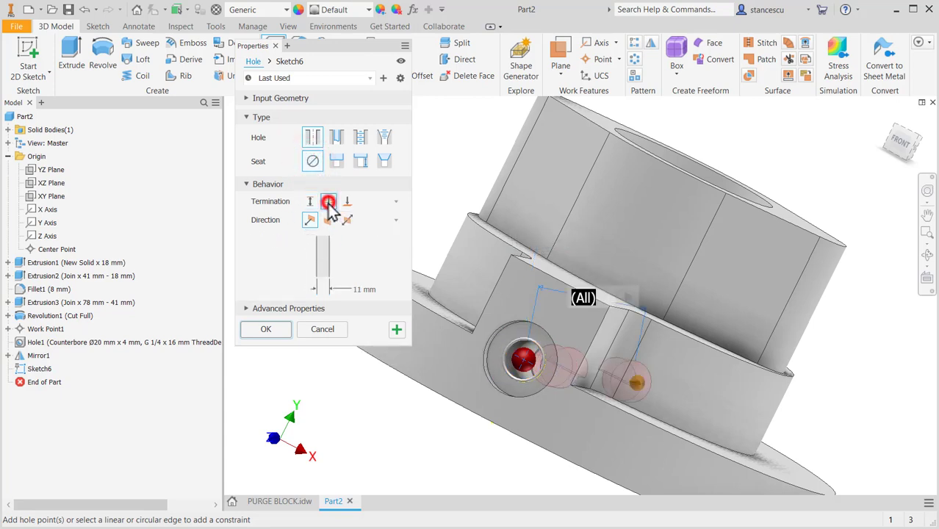
pyautogui.doubleClick(368, 287)
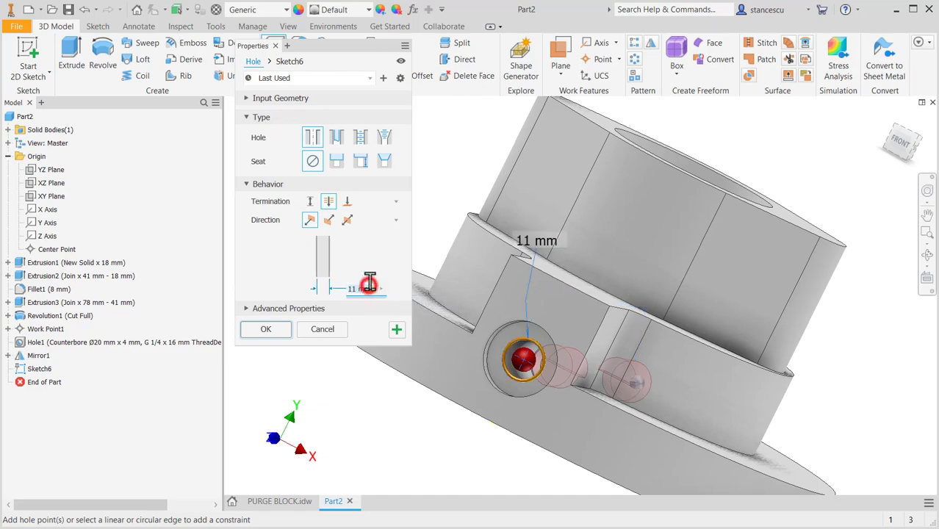
pyautogui.write('5')
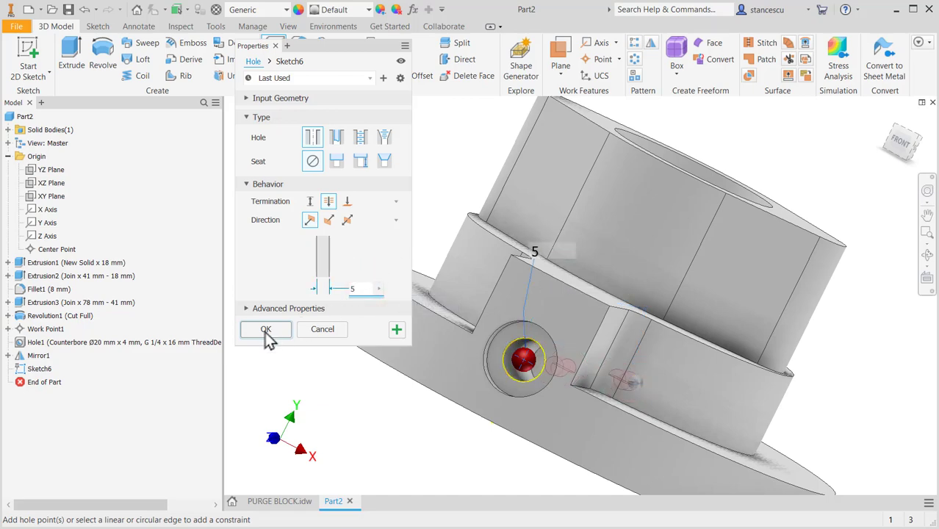
pyautogui.click(265, 329)
# - Examine the 5 mm through hole inside the threaded side hole up close and return to the home view
pyautogui.keyDown('shift'); pyautogui.moveTo(478, 384); pyautogui.dragTo(493, 391, button='middle'); pyautogui.keyUp('shift')
pyautogui.scroll(-3, 510, 383)
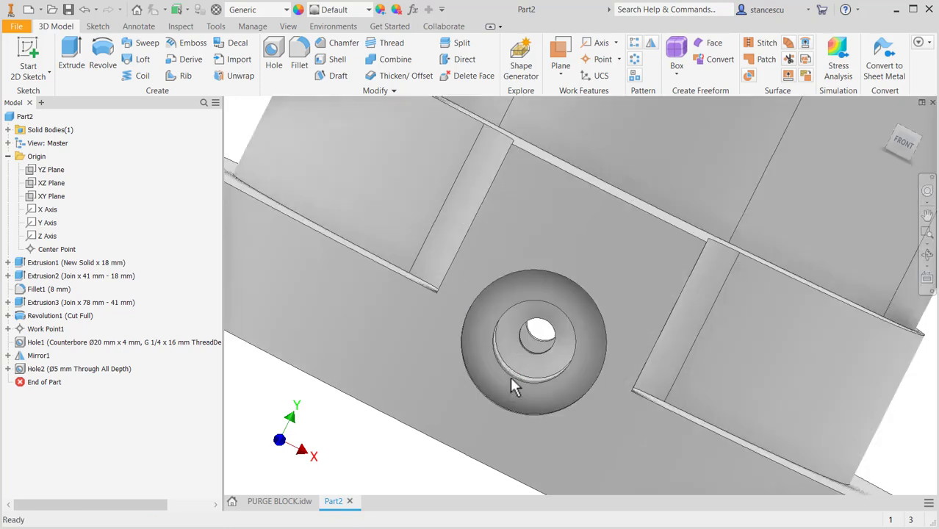
pyautogui.moveTo(548, 346); pyautogui.dragTo(506, 344, button='middle')
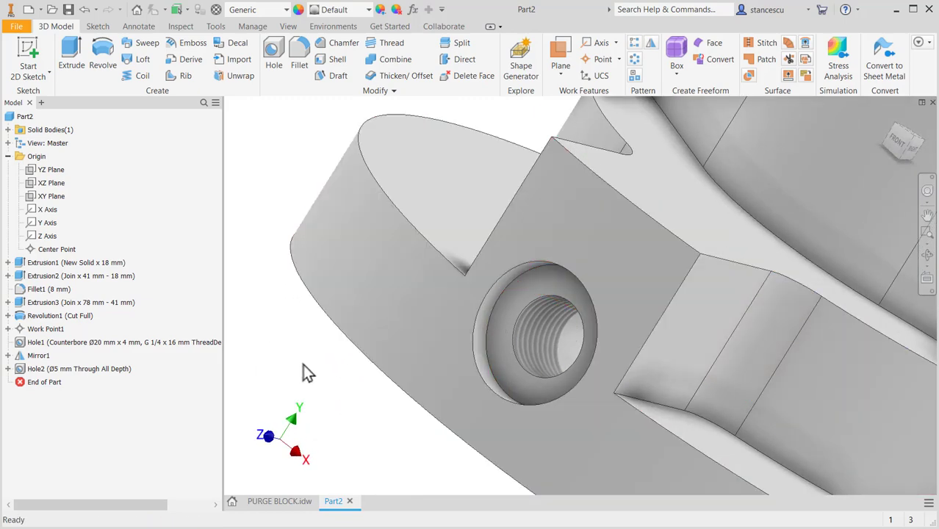
pyautogui.press('F6')
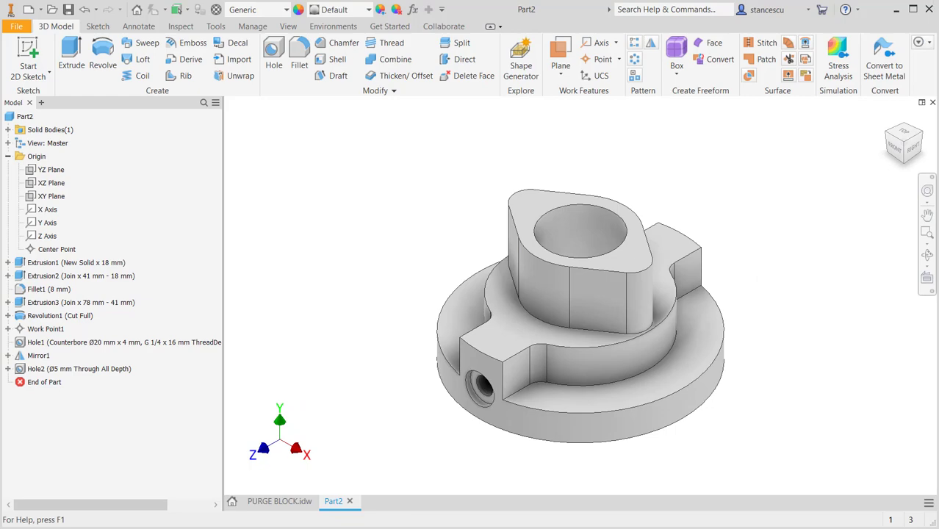
# - Examine the purge block drawing for the diameter, spacing and depth of the two vertical holes that meet the threaded side holes
pyautogui.click(288, 501)
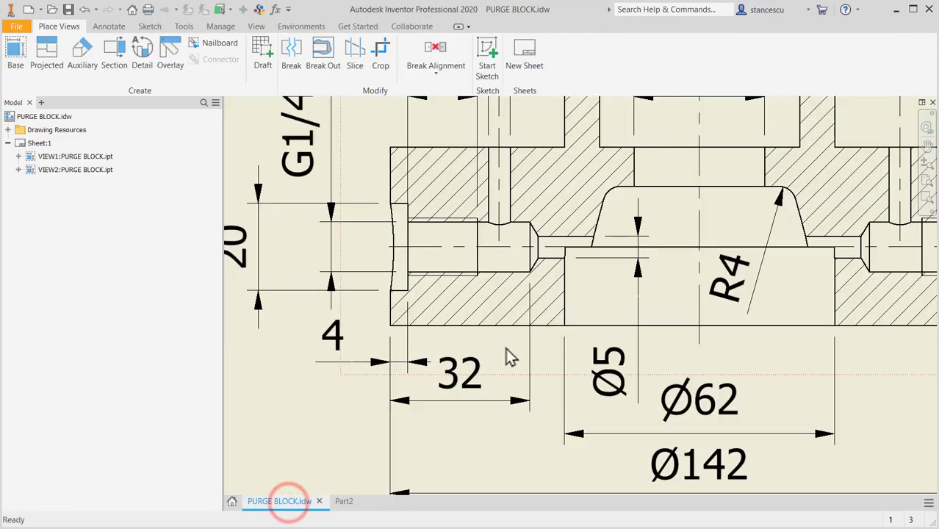
pyautogui.scroll(-3, 562, 341)
pyautogui.scroll(-3, 574, 320)
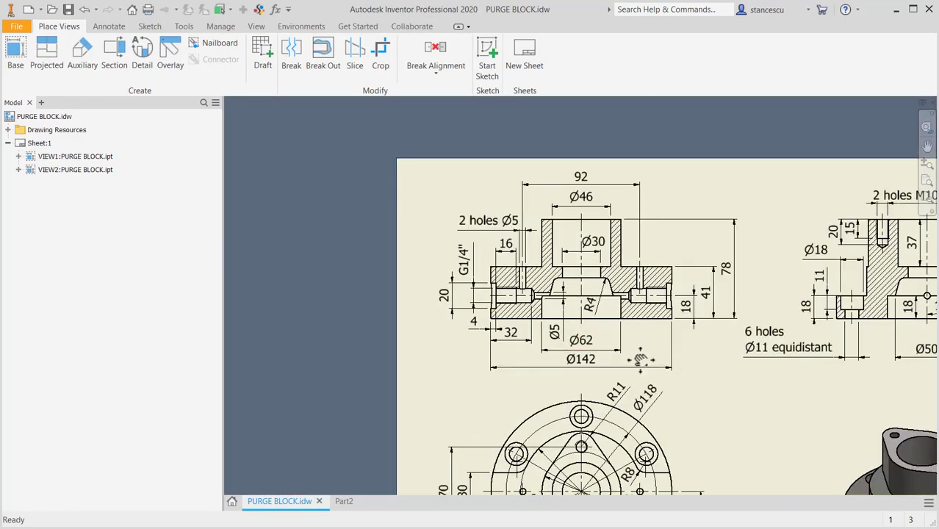
pyautogui.moveTo(641, 360); pyautogui.dragTo(445, 265, button='middle')
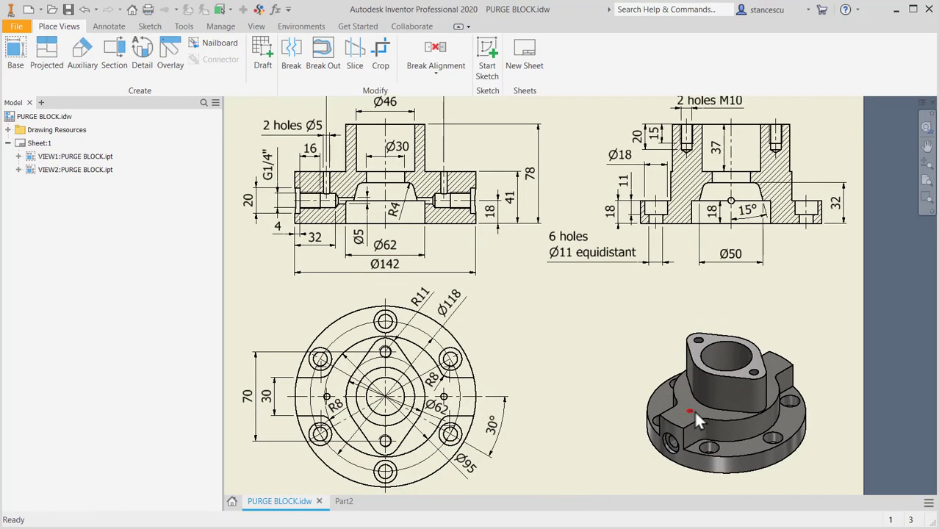
pyautogui.click(321, 190)
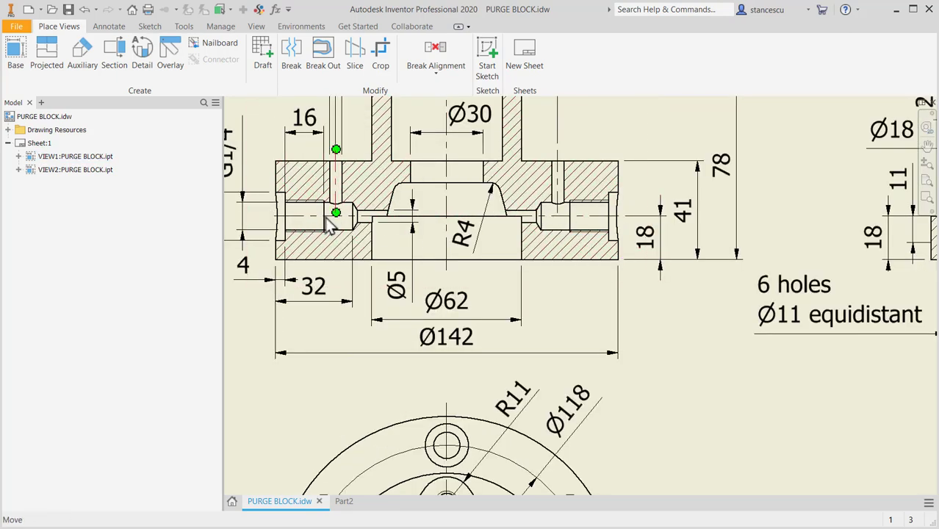
pyautogui.moveTo(452, 277)
pyautogui.mouseDown(button='middle')
pyautogui.moveTo(507, 323)
pyautogui.moveTo(534, 365)
pyautogui.mouseUp(button='middle')
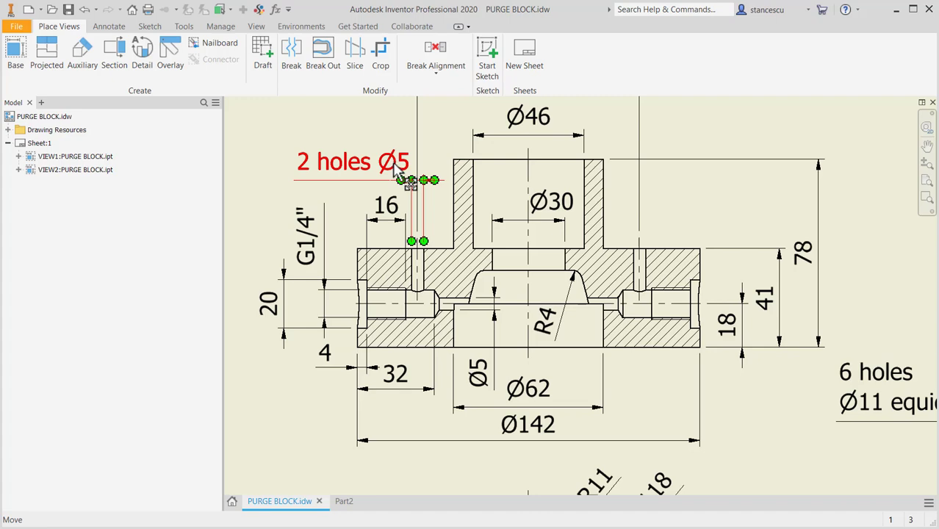
pyautogui.moveTo(388, 189); pyautogui.dragTo(380, 301, button='middle')
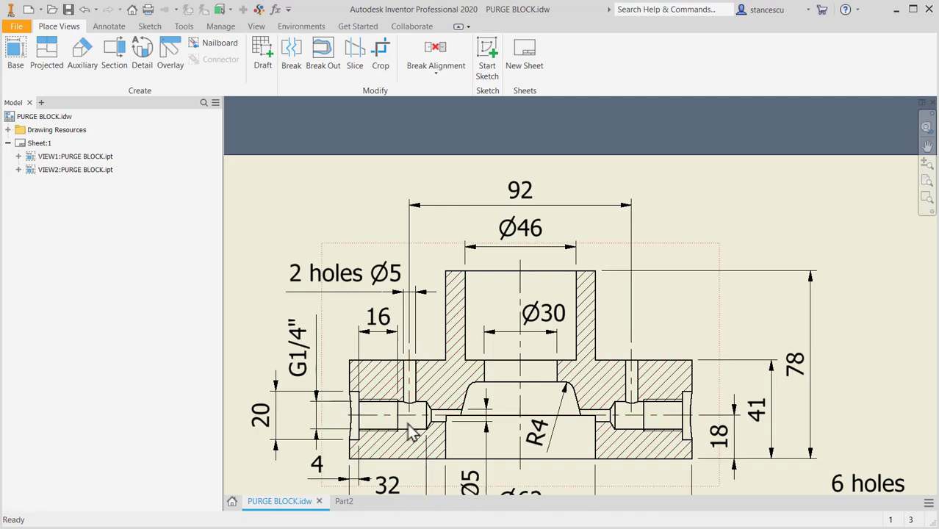
pyautogui.moveTo(388, 384); pyautogui.dragTo(433, 255, button='middle')
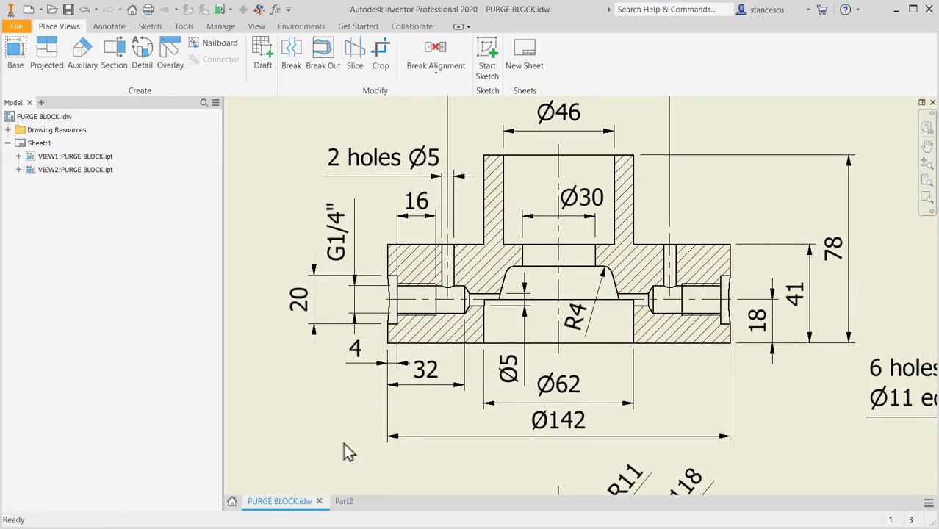
# - Sketch on the part's middle step top face and place two center points, one on each side of the central boss
pyautogui.click(345, 501)
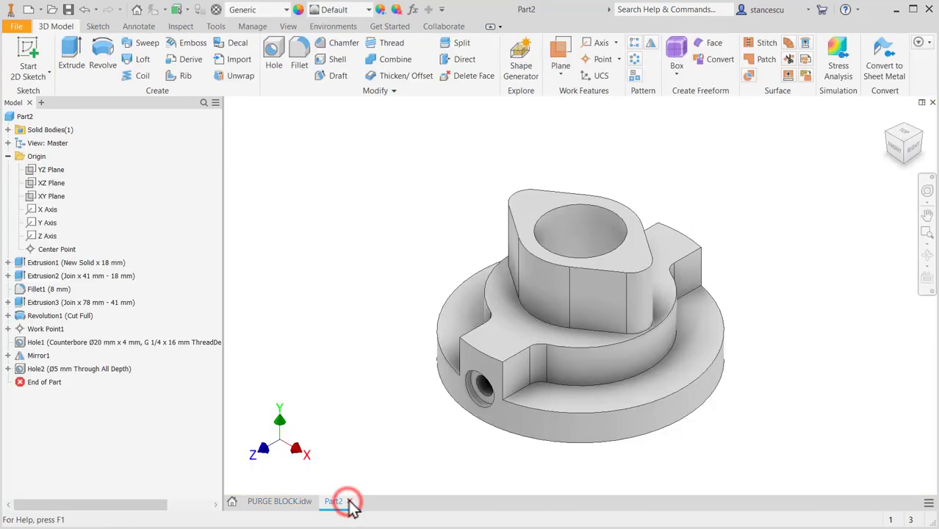
pyautogui.click(507, 329)
pyautogui.click(587, 324)
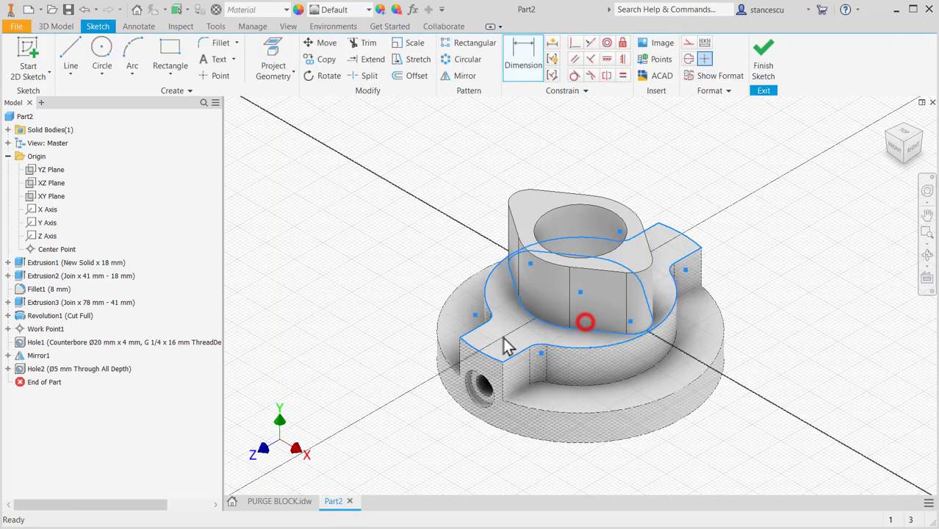
pyautogui.click(210, 77)
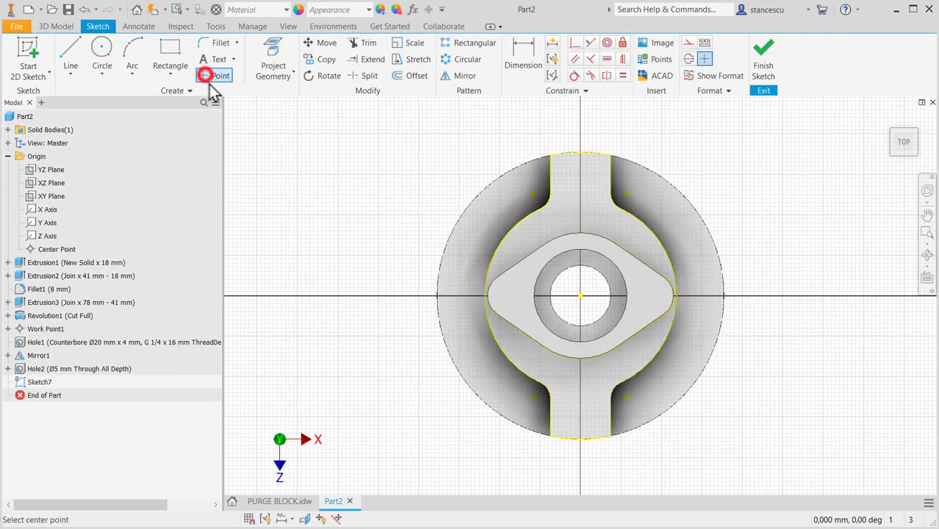
pyautogui.click(596, 208)
pyautogui.click(546, 366)
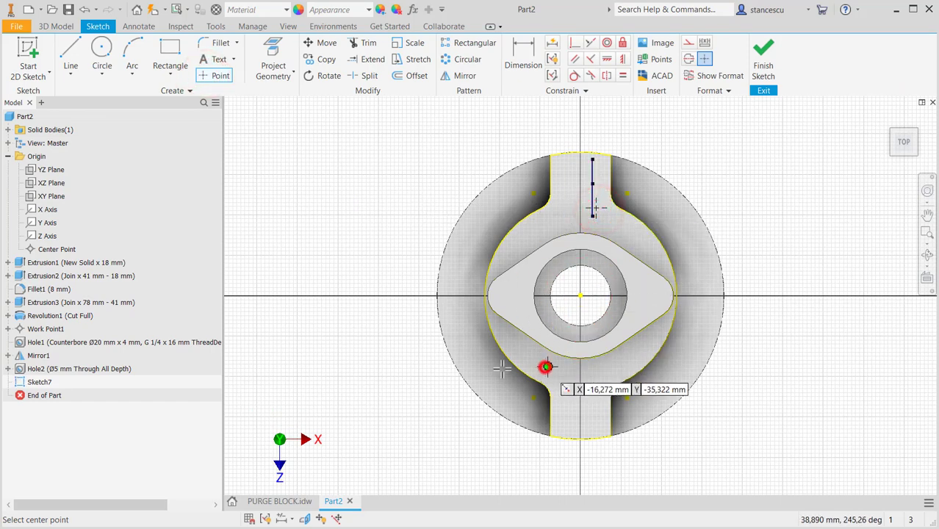
# - Connect the two center points with a construction line, and turn construction formatting off again
pyautogui.click(70, 55)
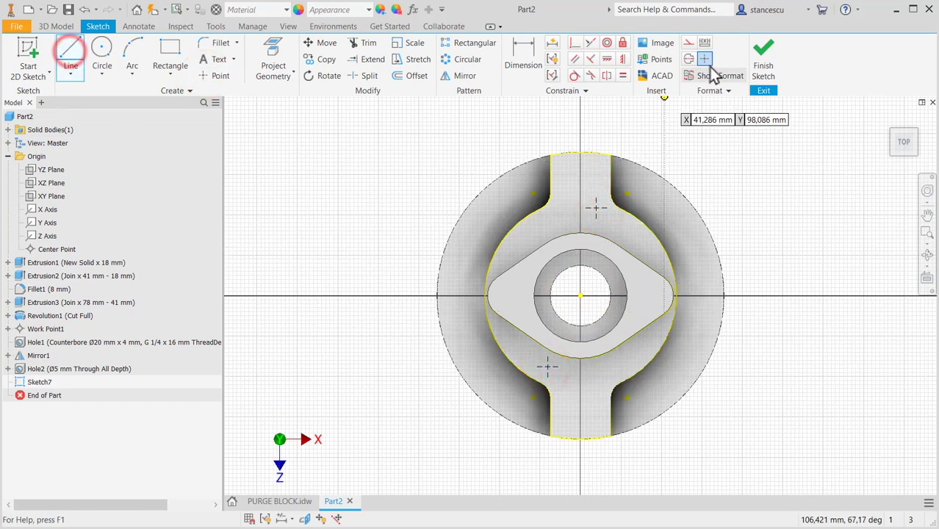
pyautogui.click(689, 42)
pyautogui.click(581, 233)
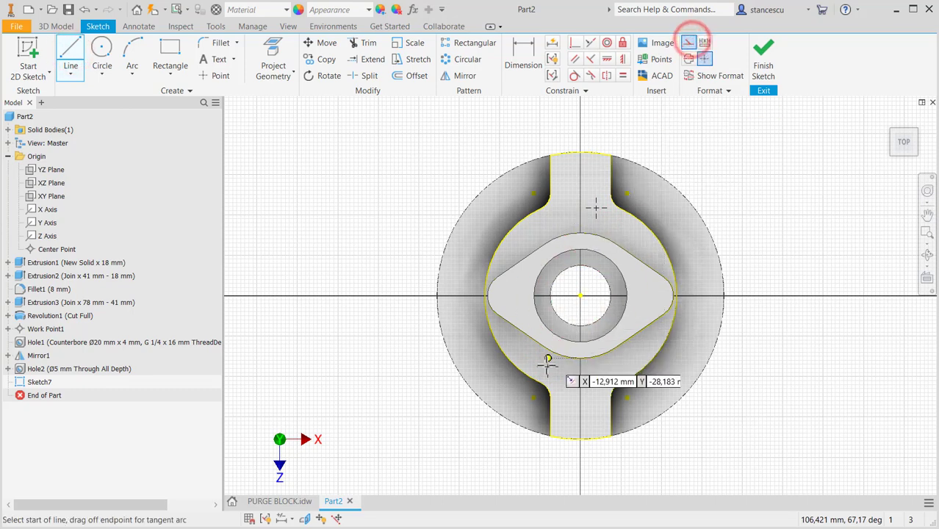
pyautogui.click(547, 367)
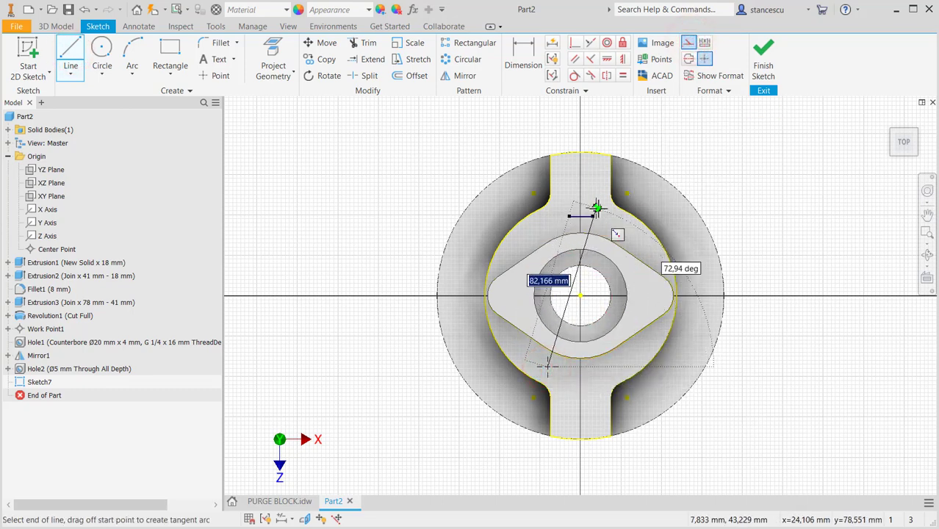
pyautogui.click(596, 208)
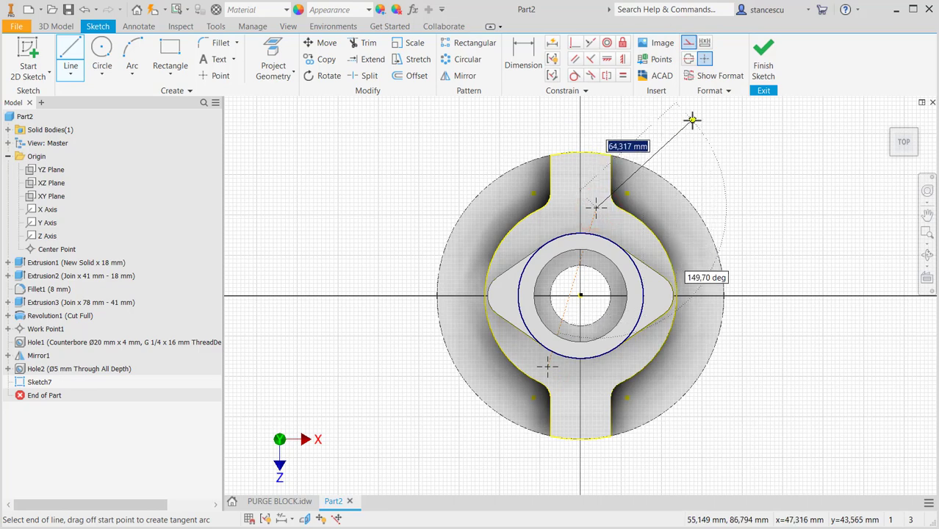
pyautogui.press('Escape')
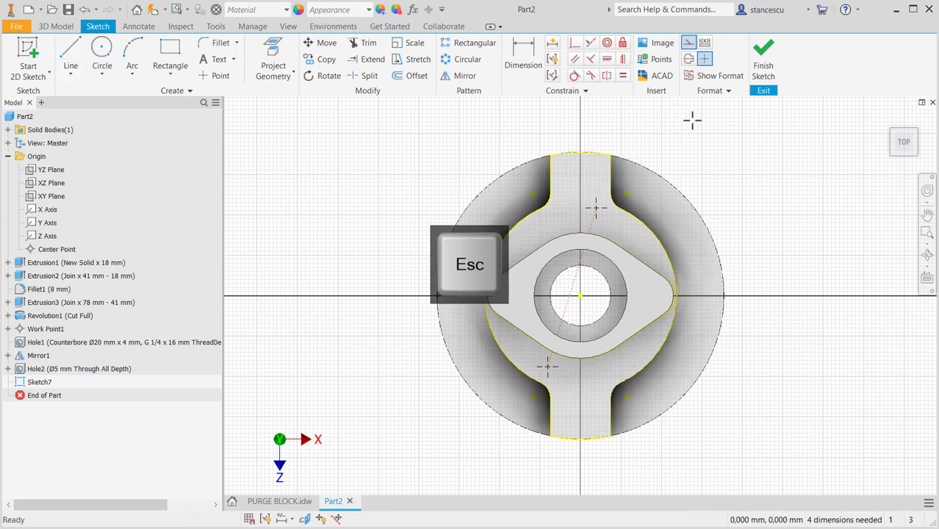
pyautogui.click(688, 44)
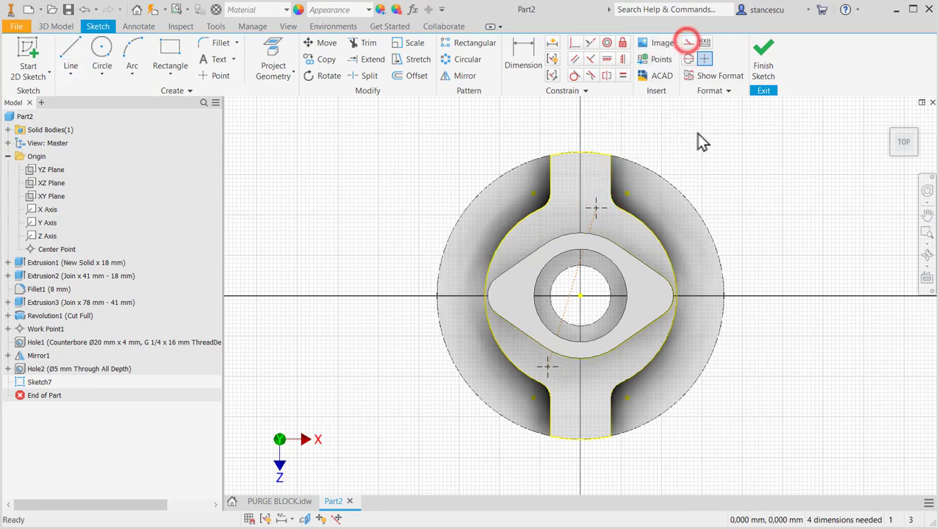
# - Constrain the construction line's midpoint coincident with the sketch origin and make the line vertical
pyautogui.click(574, 43)
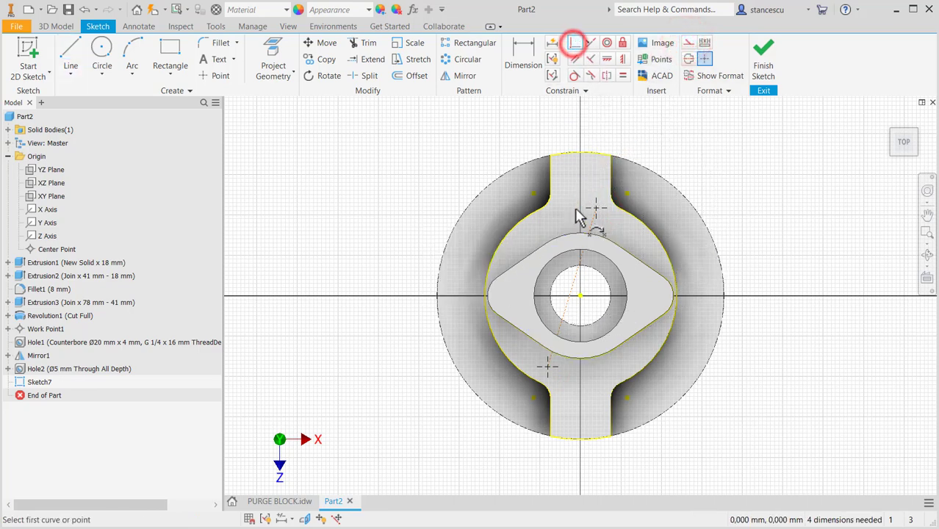
pyautogui.click(571, 290)
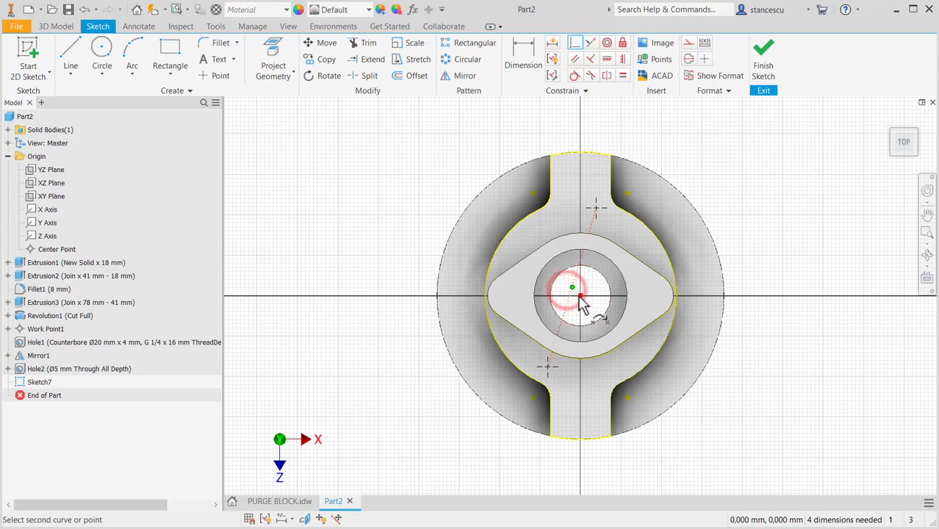
pyautogui.click(580, 295)
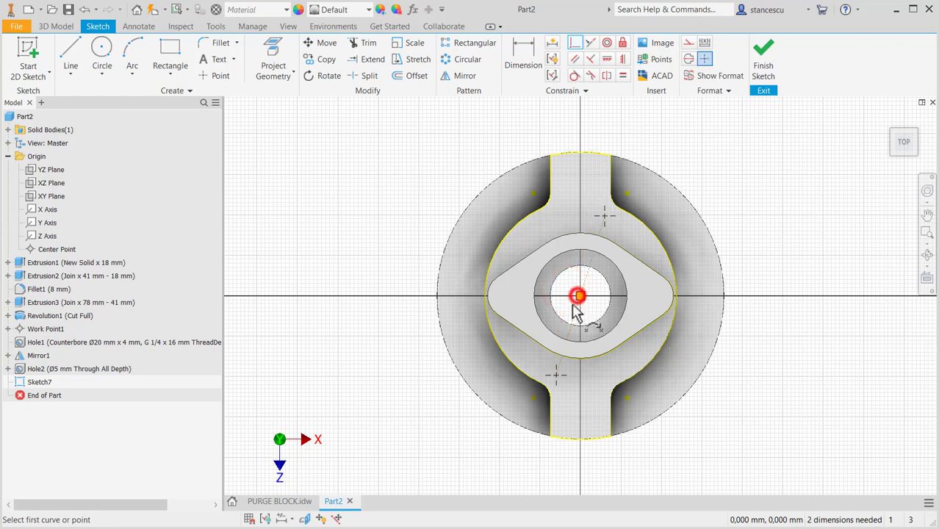
pyautogui.click(607, 59)
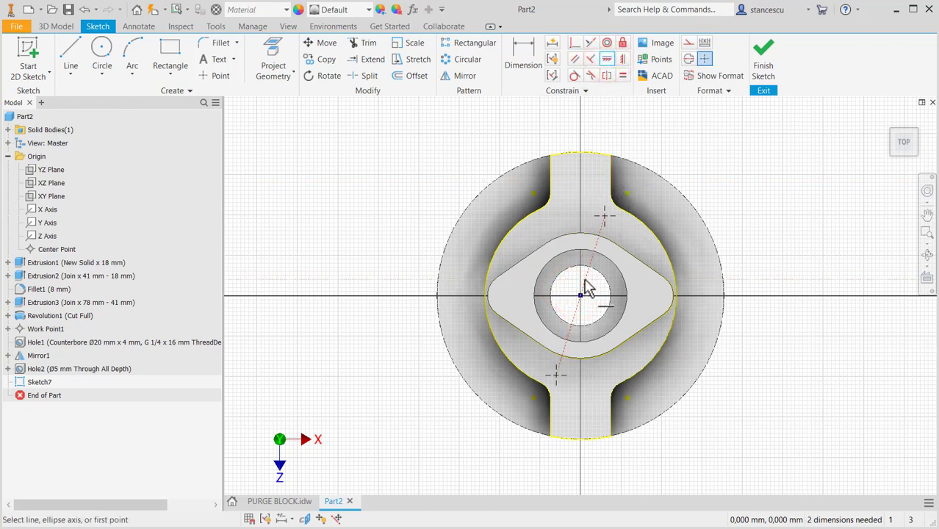
pyautogui.click(623, 59)
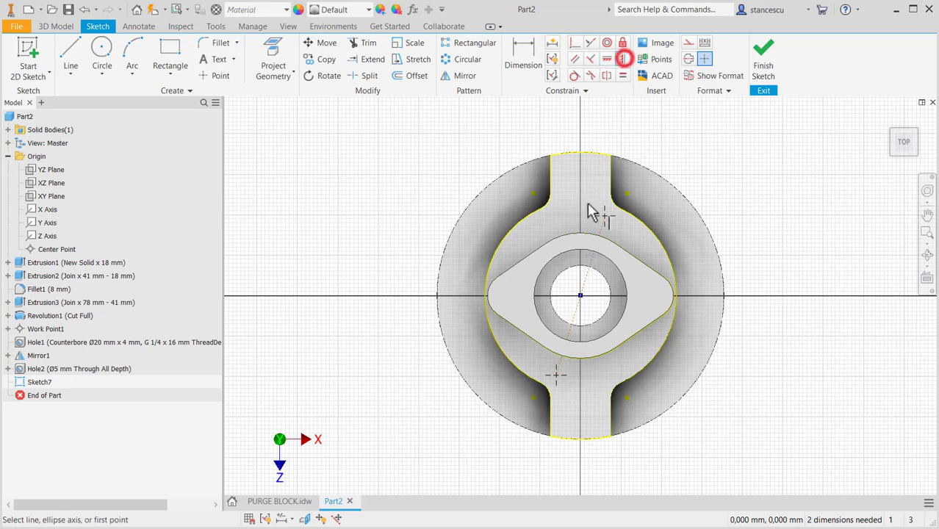
pyautogui.click(588, 274)
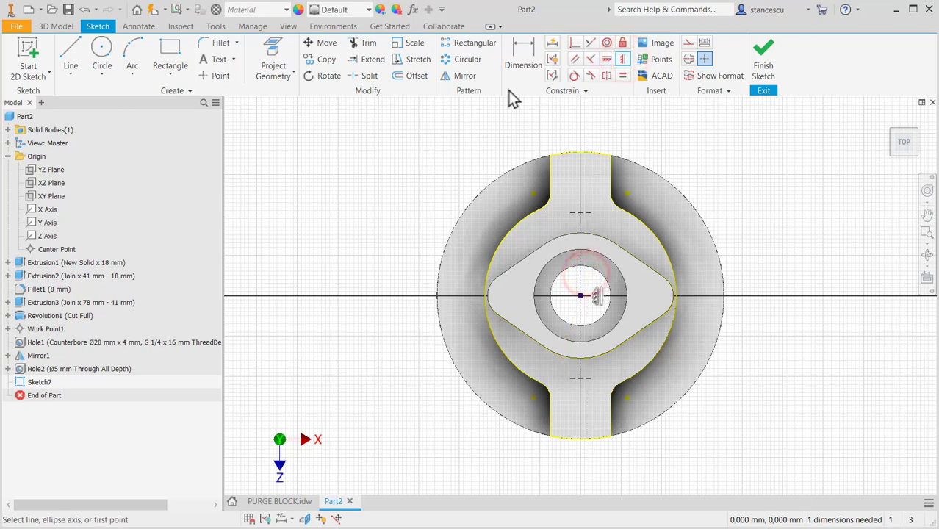
# - Dimension the distance between the two center points as 92 mm and finish the sketch
pyautogui.click(529, 65)
pyautogui.click(573, 214)
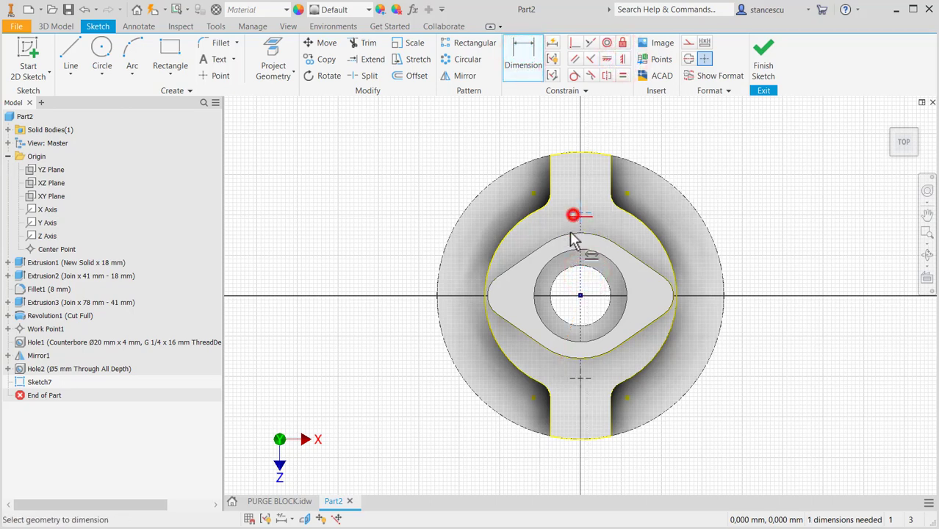
pyautogui.click(572, 377)
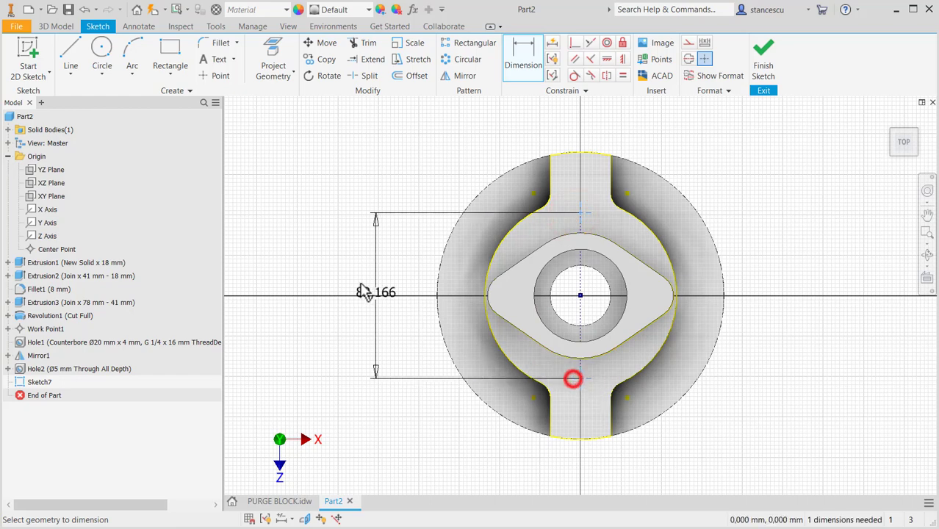
pyautogui.click(361, 277)
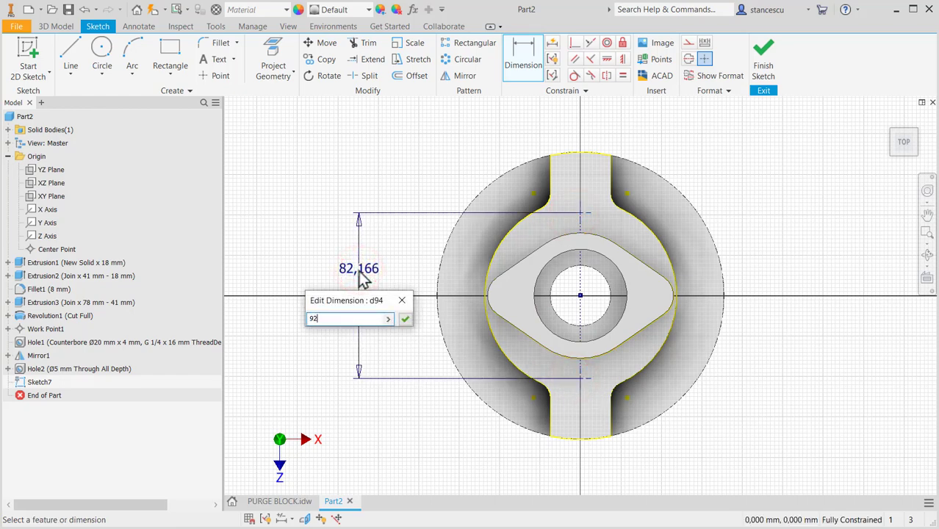
pyautogui.press('Return')
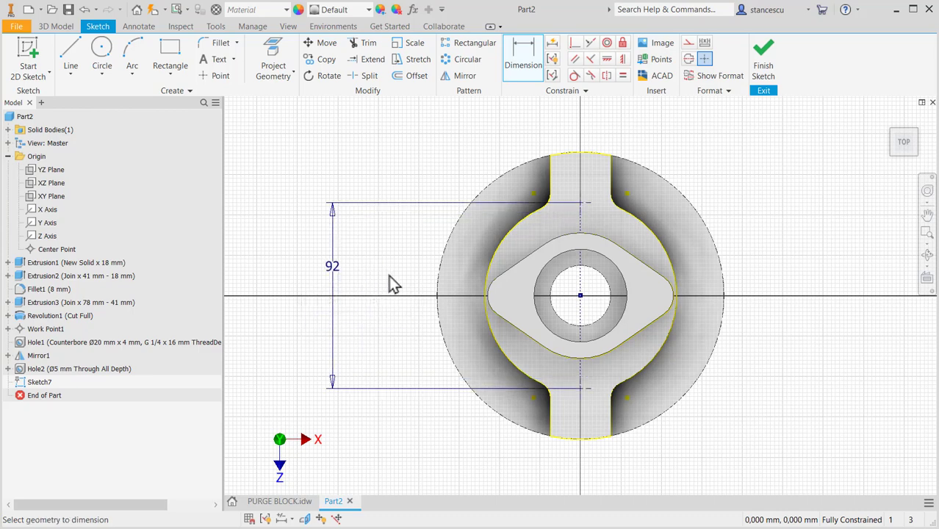
pyautogui.click(767, 68)
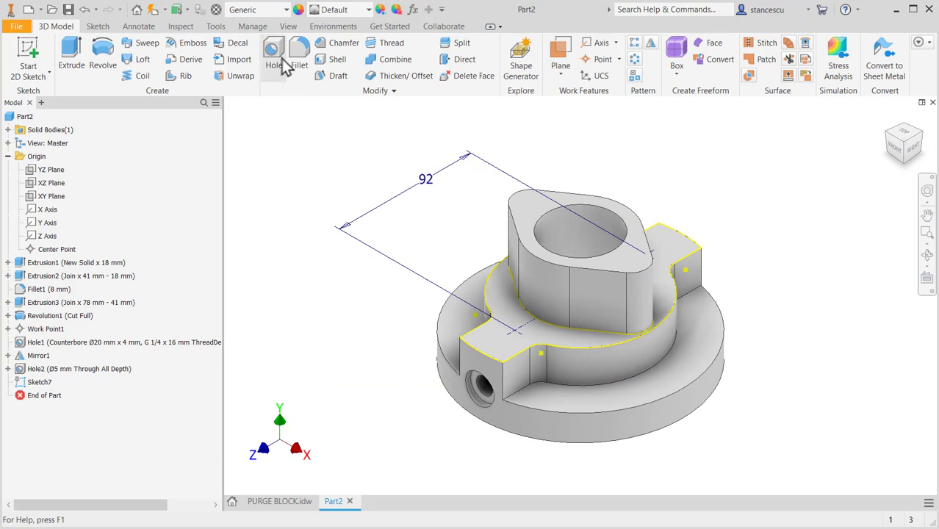
# - Create simple 5 mm holes at both center points, terminating at the inner cylindrical surface of the threaded side hole
pyautogui.click(278, 67)
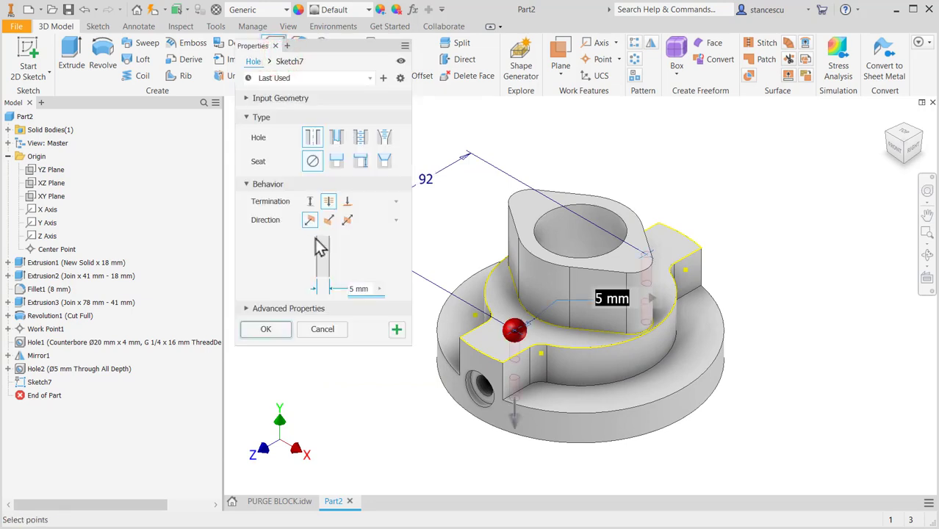
pyautogui.keyDown('shift'); pyautogui.moveTo(696, 410); pyautogui.dragTo(643, 396, button='middle'); pyautogui.keyUp('shift')
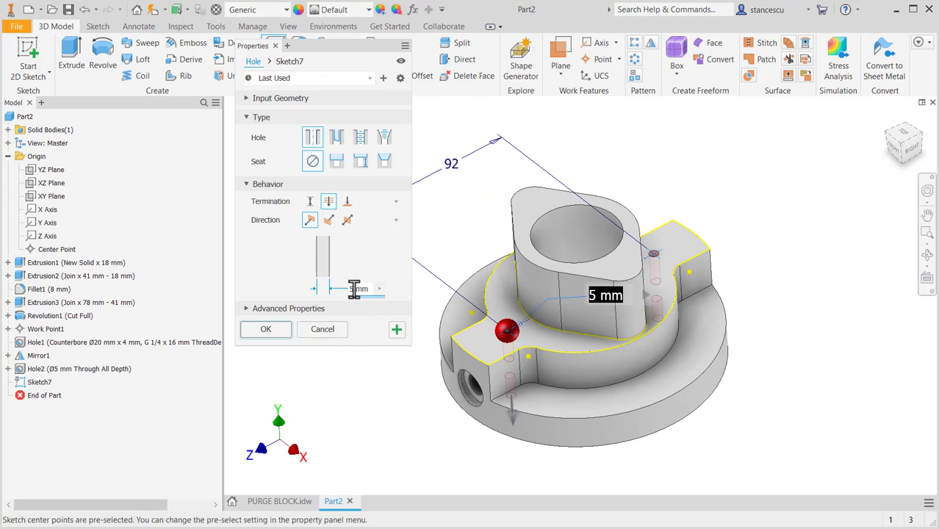
pyautogui.keyDown('shift'); pyautogui.moveTo(468, 370); pyautogui.dragTo(522, 308, button='middle'); pyautogui.keyUp('shift')
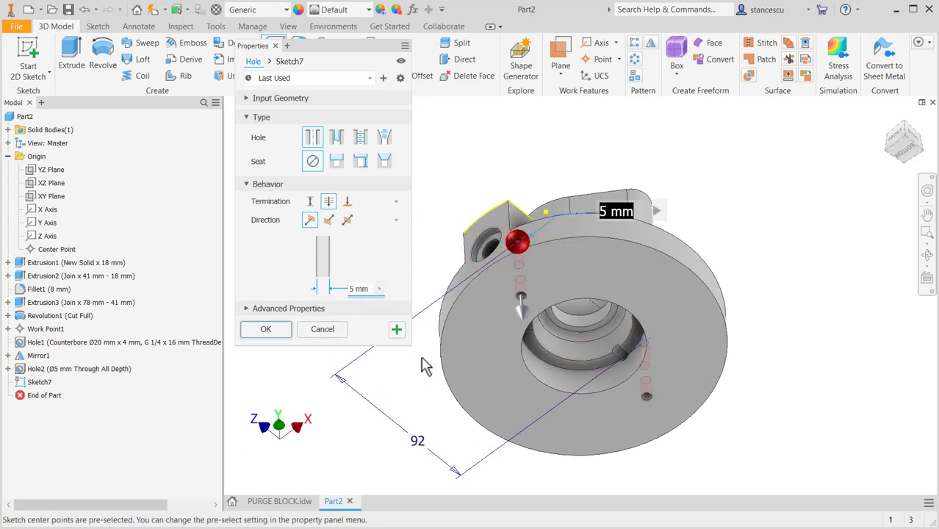
pyautogui.keyDown('shift'); pyautogui.moveTo(425, 363); pyautogui.dragTo(419, 398, button='middle'); pyautogui.keyUp('shift')
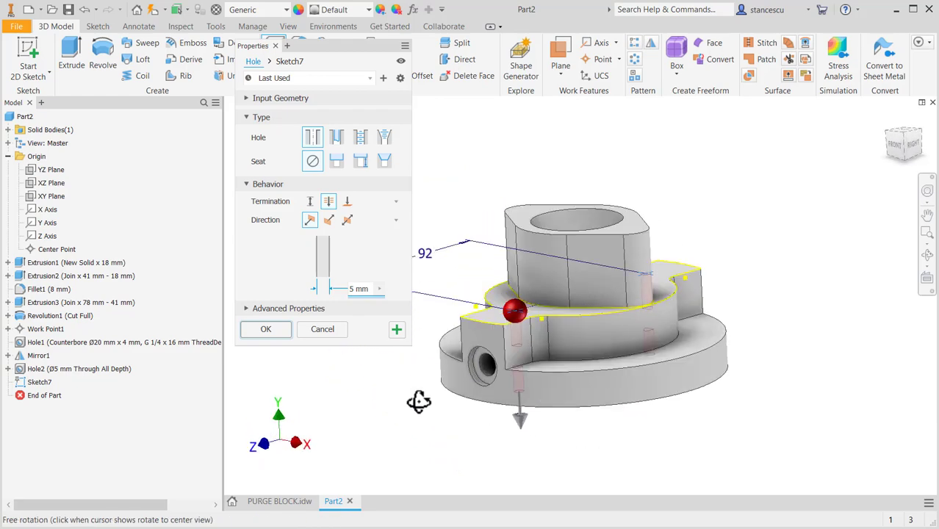
pyautogui.click(347, 201)
pyautogui.scroll(-3, 470, 415)
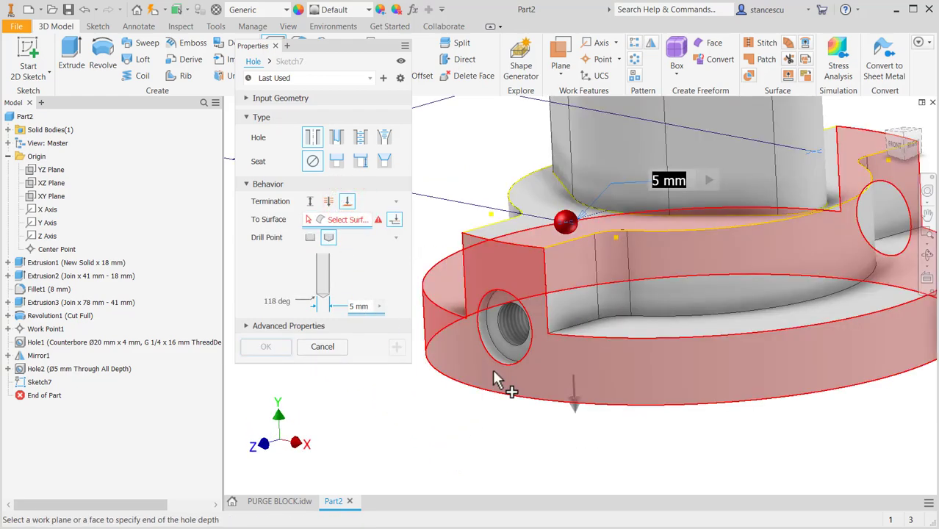
pyautogui.scroll(-2, 541, 374)
pyautogui.keyDown('shift'); pyautogui.moveTo(542, 374); pyautogui.dragTo(578, 372, button='middle'); pyautogui.keyUp('shift')
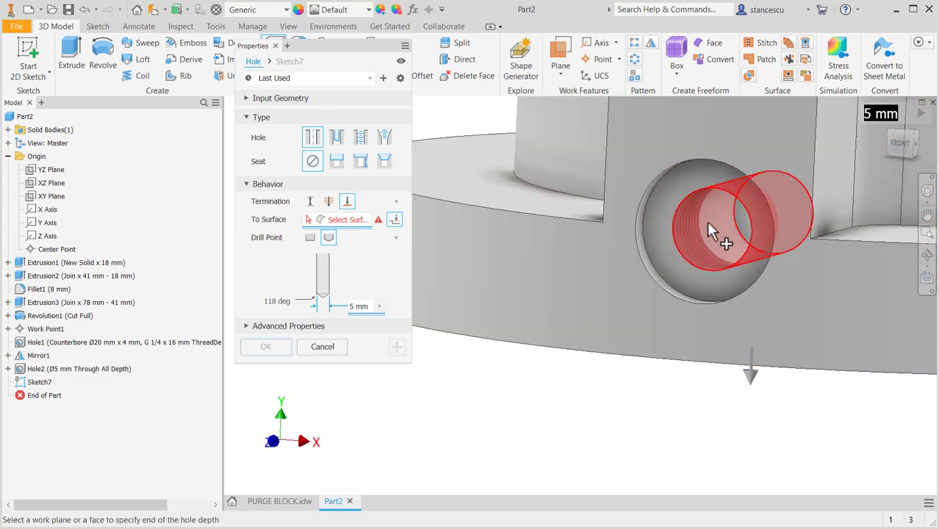
pyautogui.click(707, 223)
pyautogui.keyDown('shift'); pyautogui.moveTo(675, 318); pyautogui.dragTo(809, 217, button='middle'); pyautogui.keyUp('shift')
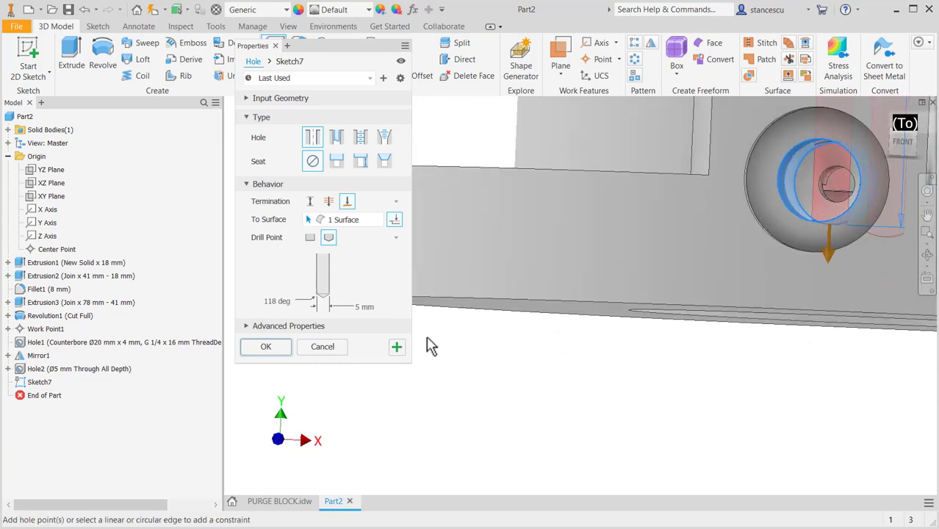
pyautogui.click(267, 347)
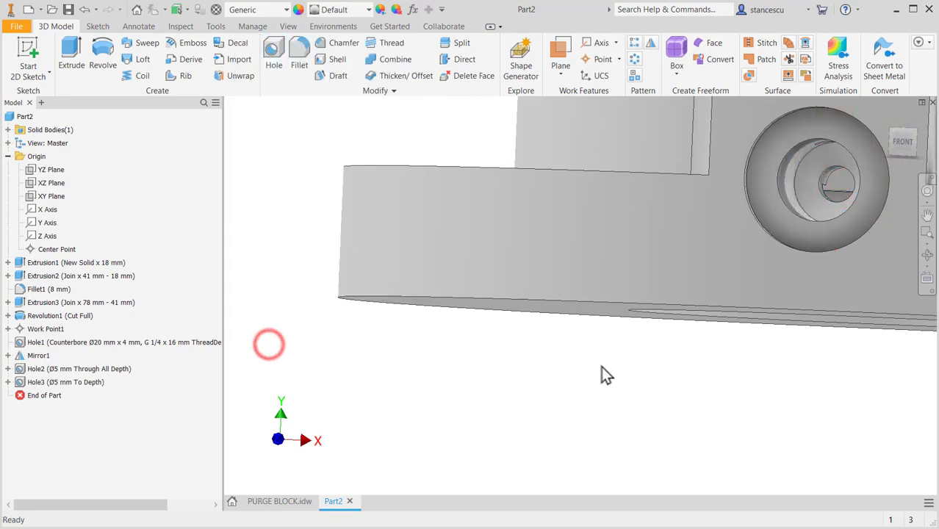
pyautogui.keyDown('shift'); pyautogui.moveTo(617, 375); pyautogui.dragTo(554, 347, button='middle'); pyautogui.keyUp('shift')
pyautogui.press('F6')
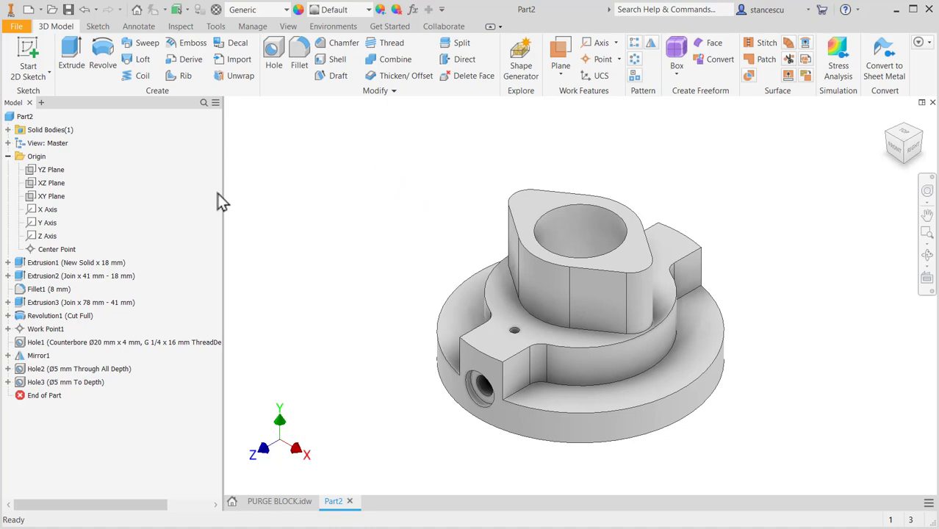
# - Inspect the vertical and side holes in a sliced view through a temporary YZ plane sketch, undo the sketch and restore the home view
pyautogui.click(34, 172)
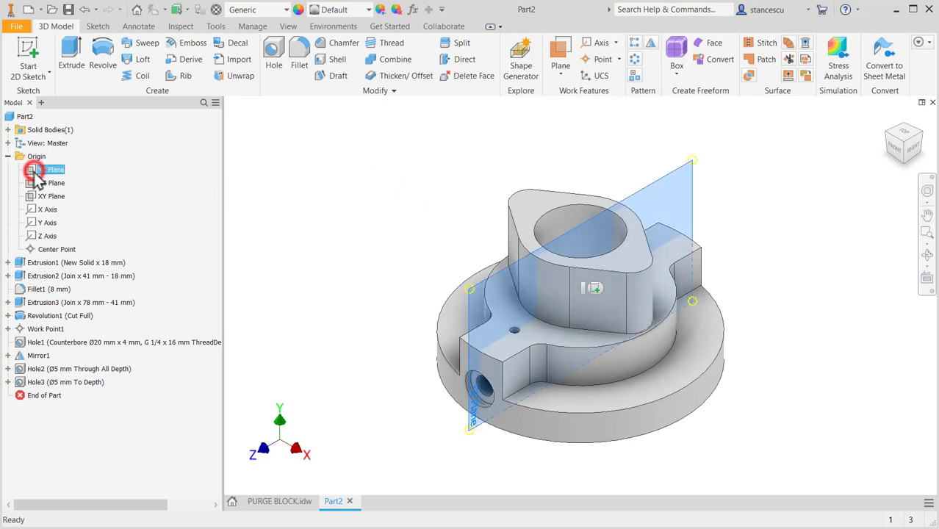
pyautogui.click(592, 288)
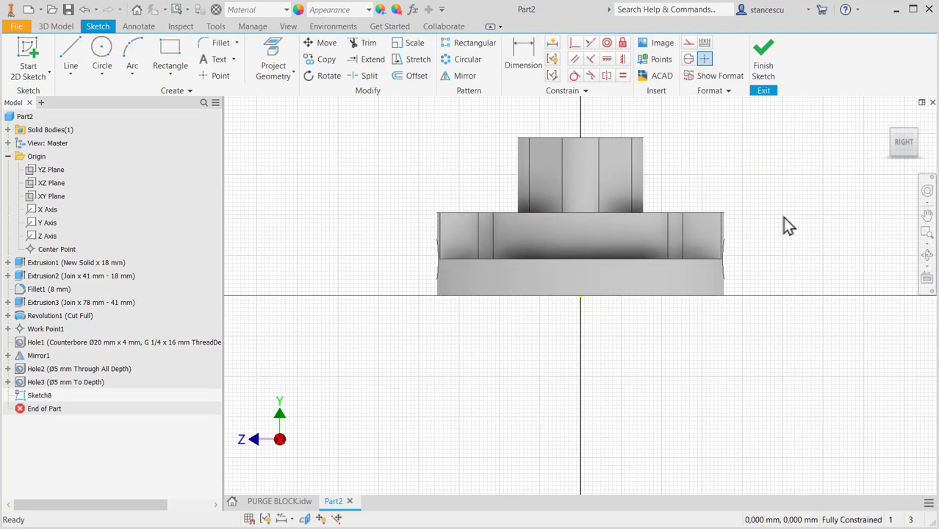
pyautogui.press('F7')
pyautogui.scroll(2, 587, 248)
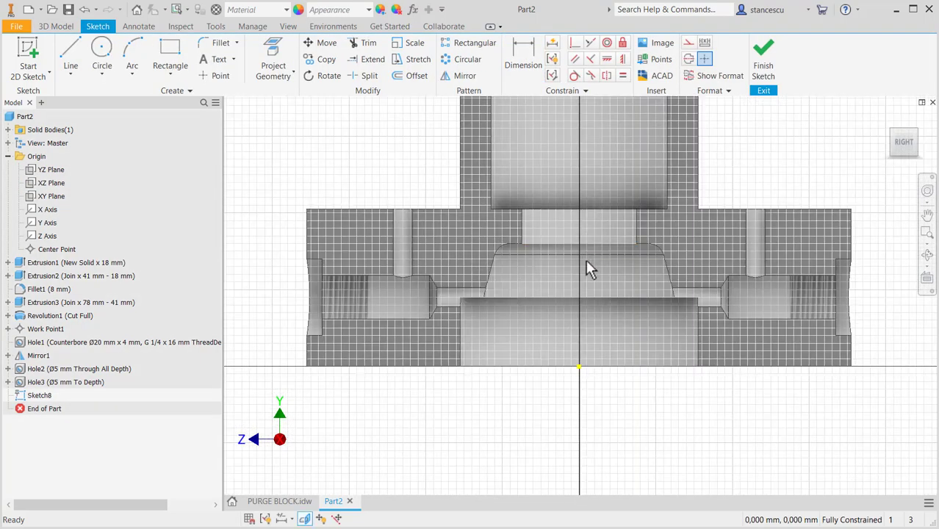
pyautogui.scroll(2, 591, 266)
pyautogui.moveTo(536, 298); pyautogui.dragTo(527, 311, button='middle')
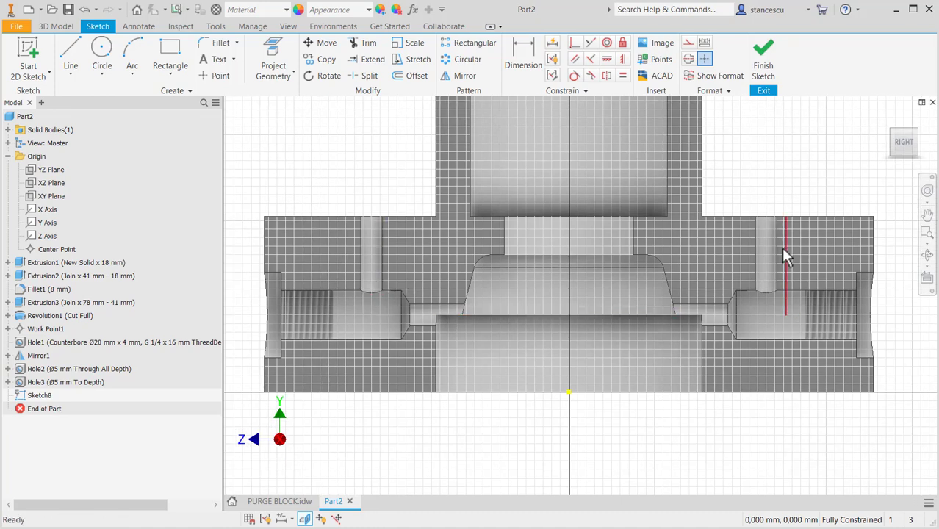
pyautogui.moveTo(529, 270)
pyautogui.mouseDown(button='middle')
pyautogui.moveTo(520, 378)
pyautogui.moveTo(525, 283)
pyautogui.moveTo(528, 302)
pyautogui.mouseUp(button='middle')
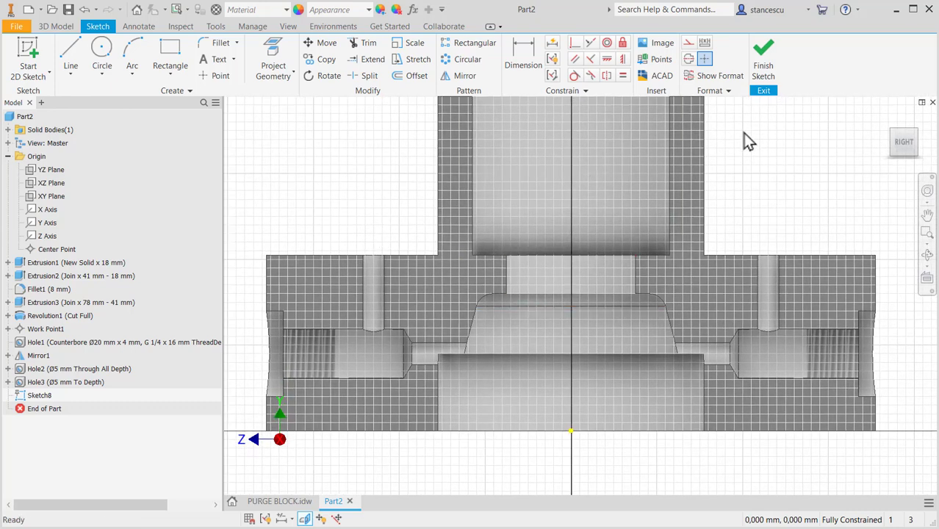
pyautogui.click(86, 10)
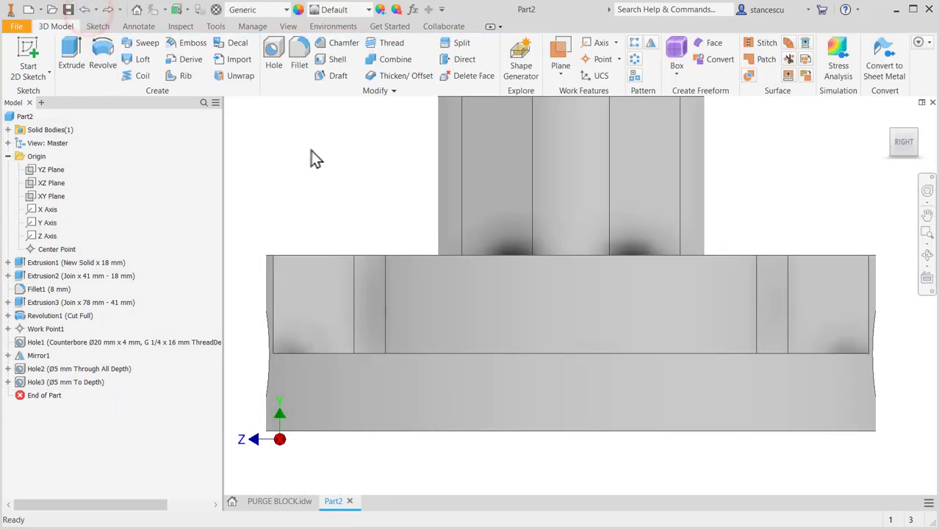
pyautogui.press('F6')
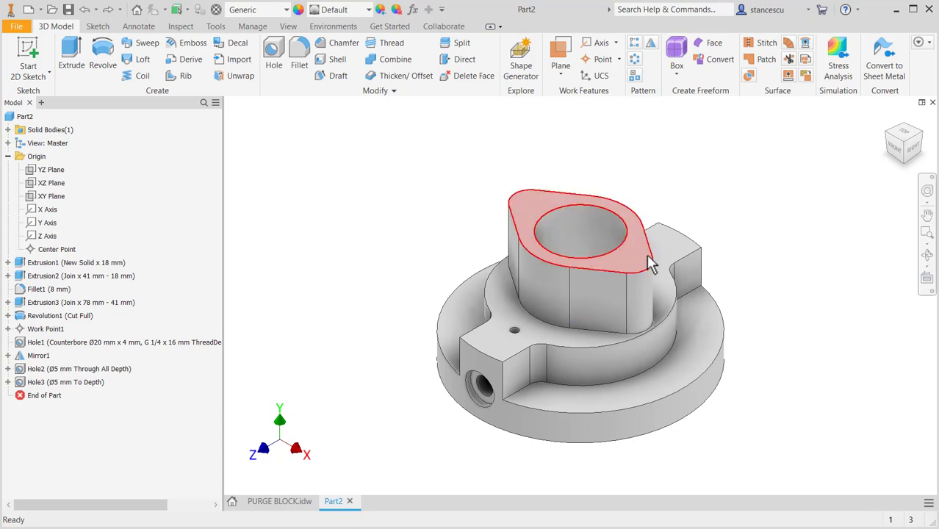
# - Switch to the PURGE BLOCK.idw drawing and examine the section view dimensioning the flange holes and M10 threaded holes
pyautogui.click(270, 500)
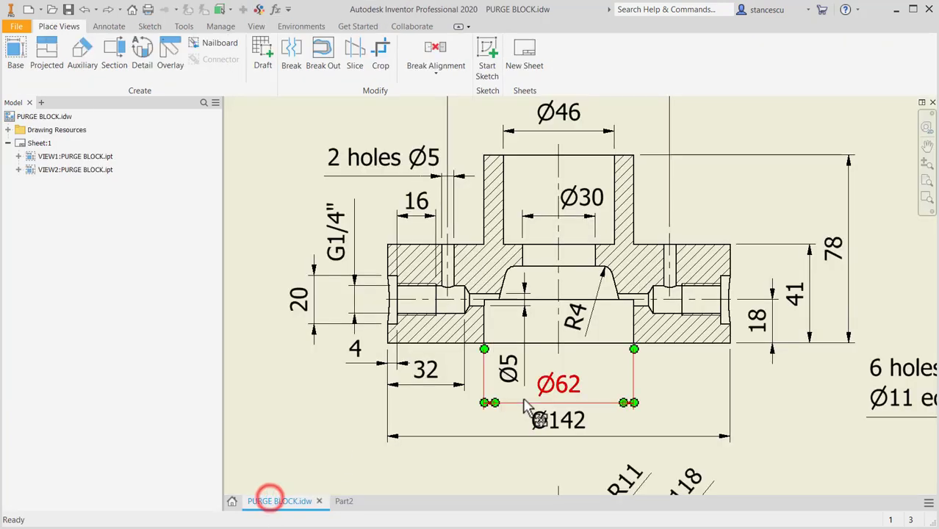
pyautogui.scroll(3, 619, 376)
pyautogui.moveTo(685, 382)
pyautogui.mouseDown(button='middle')
pyautogui.moveTo(481, 370)
pyautogui.moveTo(426, 315)
pyautogui.mouseUp(button='middle')
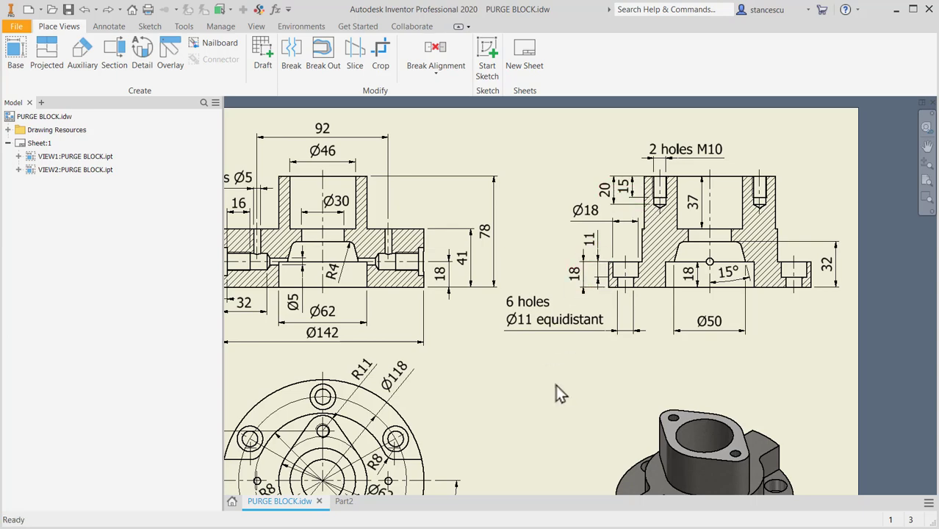
# - Examine the plan view in the drawing for the positions of the two M10 holes on the diamond-shaped boss
pyautogui.scroll(2, 600, 376)
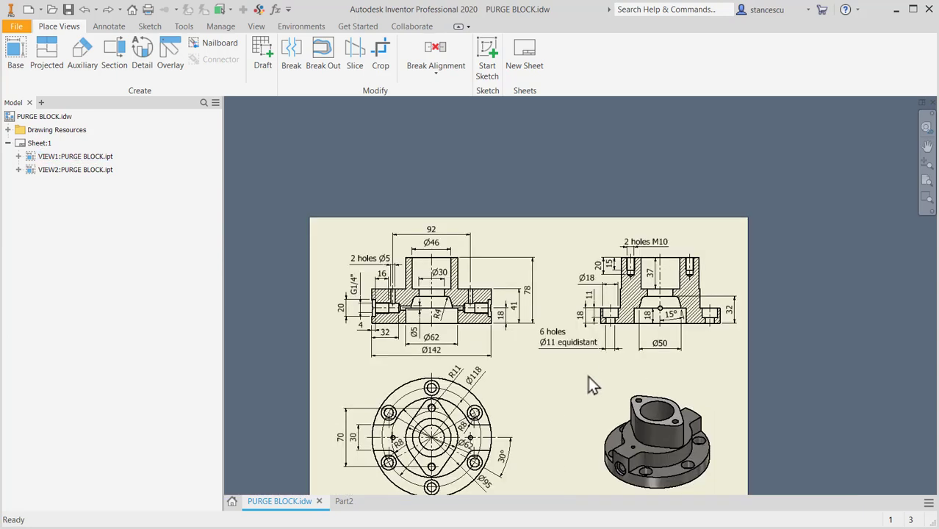
pyautogui.scroll(1, 546, 373)
pyautogui.scroll(-3, 599, 327)
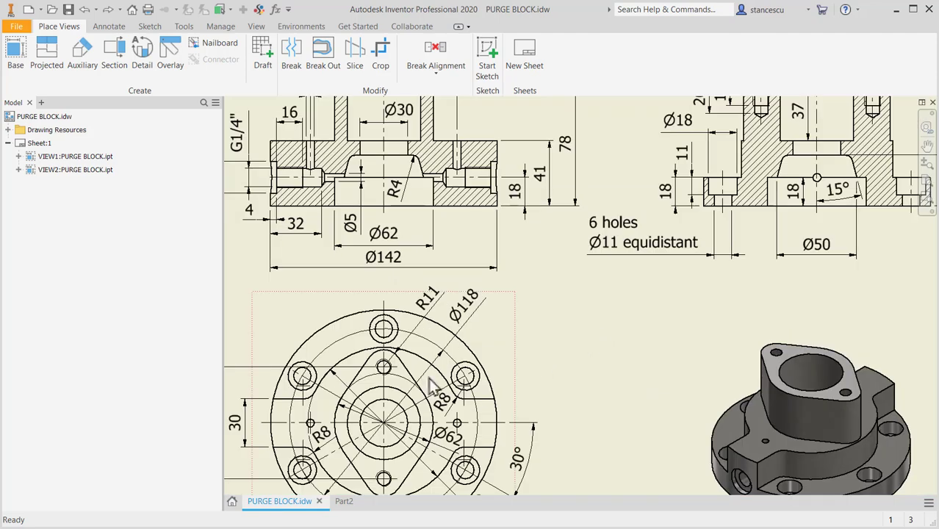
pyautogui.moveTo(503, 354); pyautogui.dragTo(640, 295, button='middle')
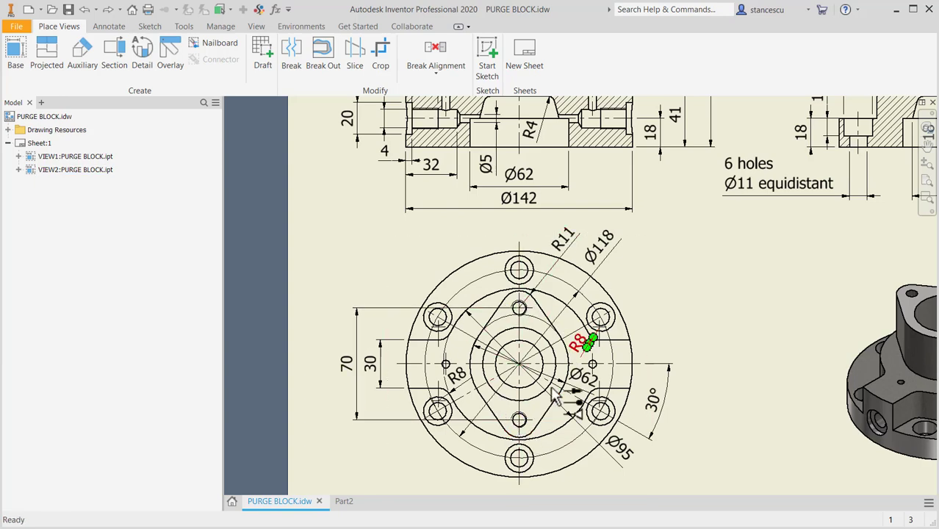
# - Switch to Part2, create a sketch on the top face of the diamond-shaped boss and finish it with only its projected geometry
pyautogui.click(350, 502)
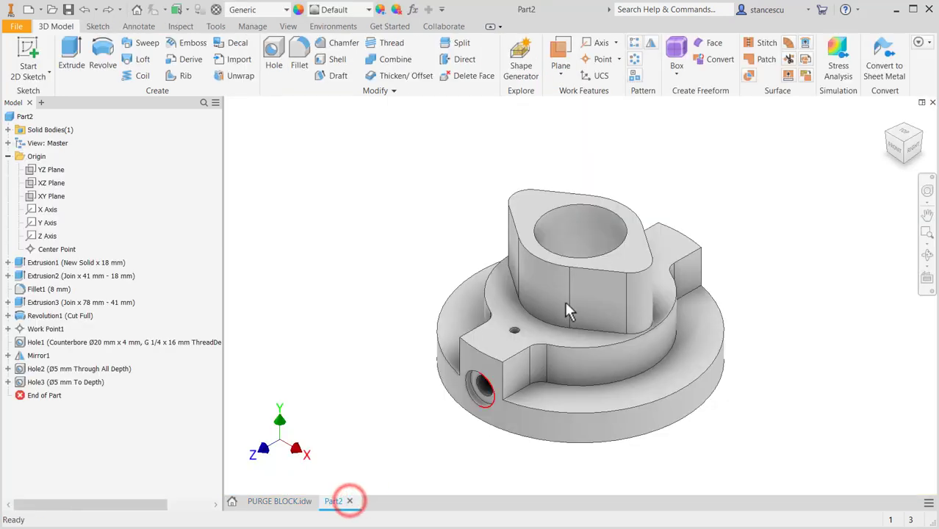
pyautogui.click(630, 265)
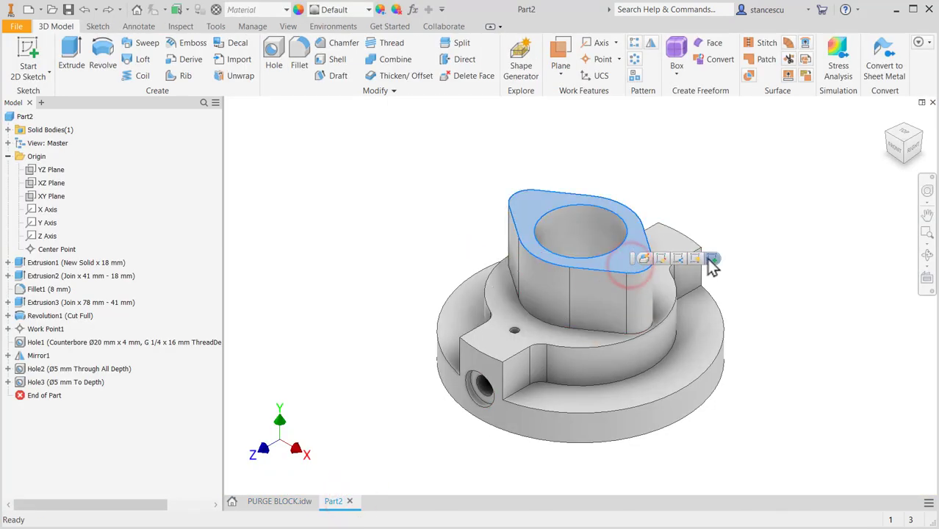
pyautogui.click(713, 259)
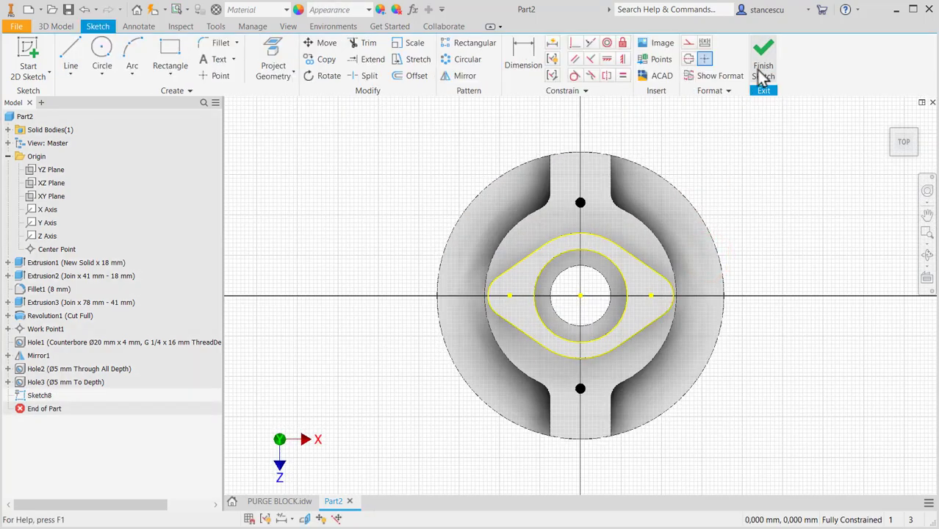
pyautogui.click(768, 63)
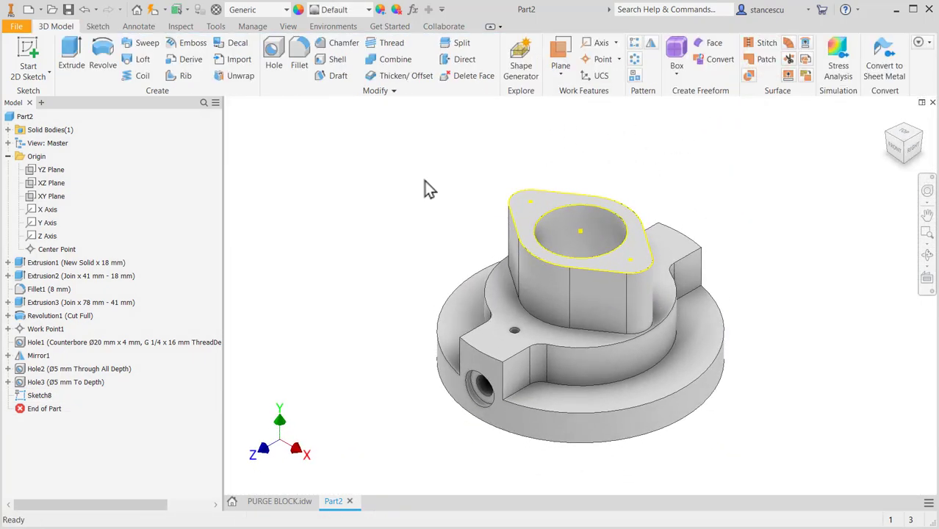
# - Set up a tapped Hole with distance termination, ISO Metric profile thread and size 10 (M10x1.5)
pyautogui.click(272, 57)
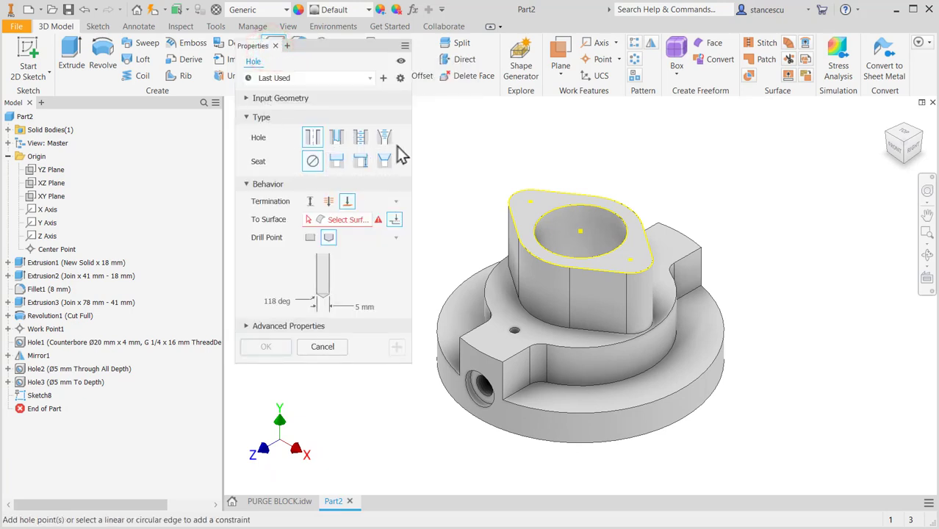
pyautogui.click(357, 144)
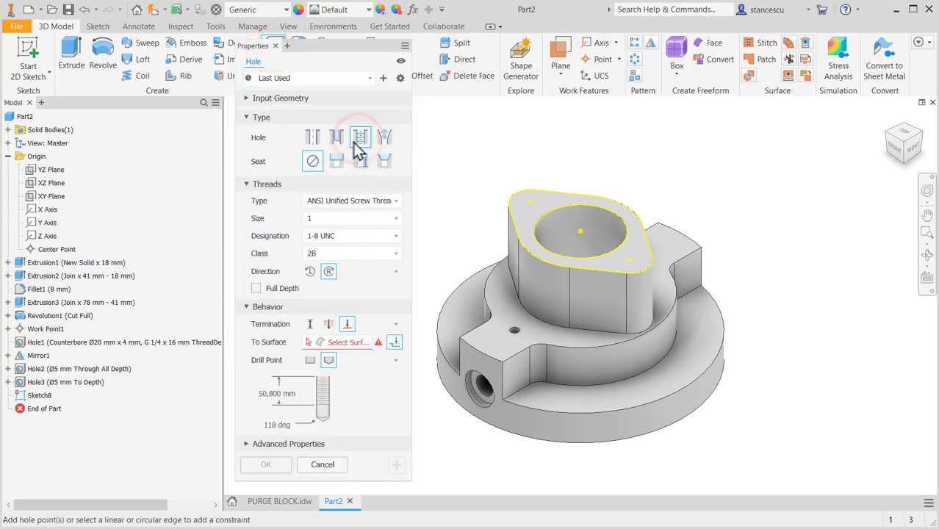
pyautogui.click(310, 325)
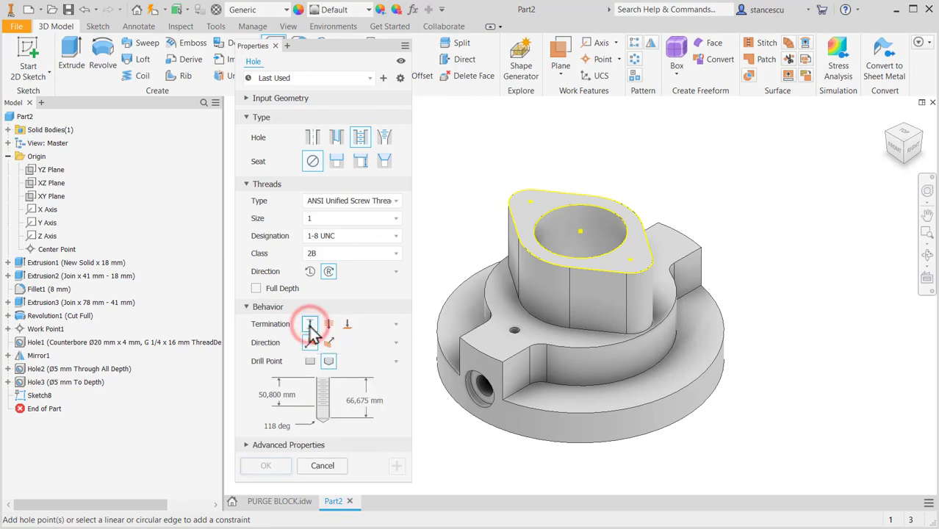
pyautogui.click(396, 200)
pyautogui.click(370, 247)
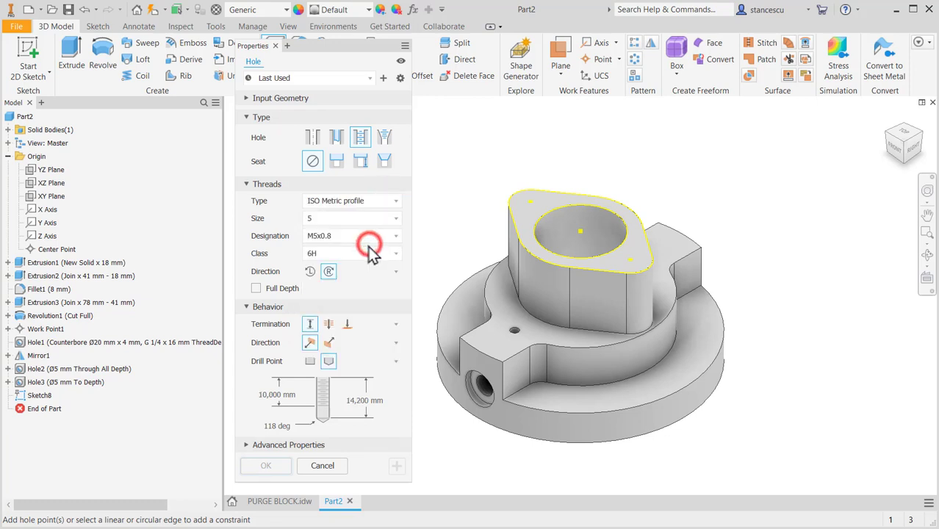
pyautogui.click(396, 218)
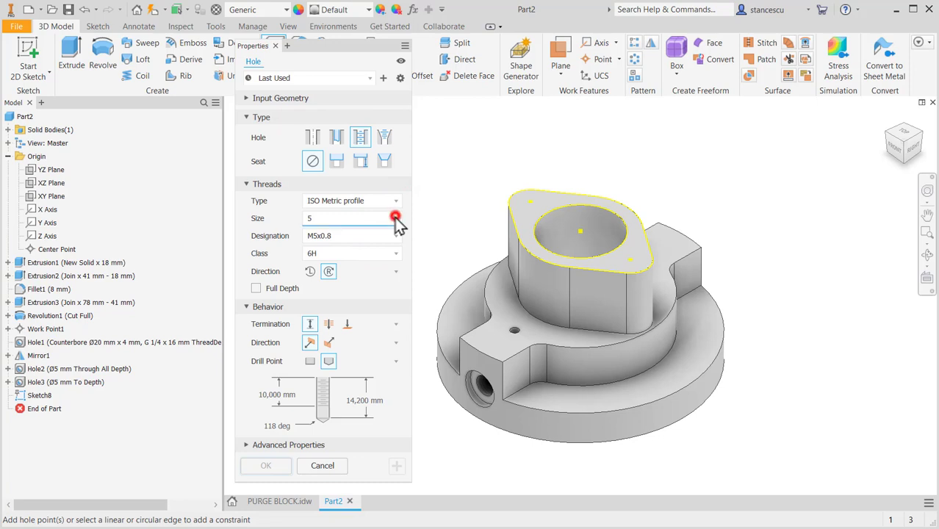
pyautogui.click(335, 325)
# - Create the tapped holes at the boss's two corner arc centers with 15 mm thread depth and 20 mm hole depth
pyautogui.click(531, 202)
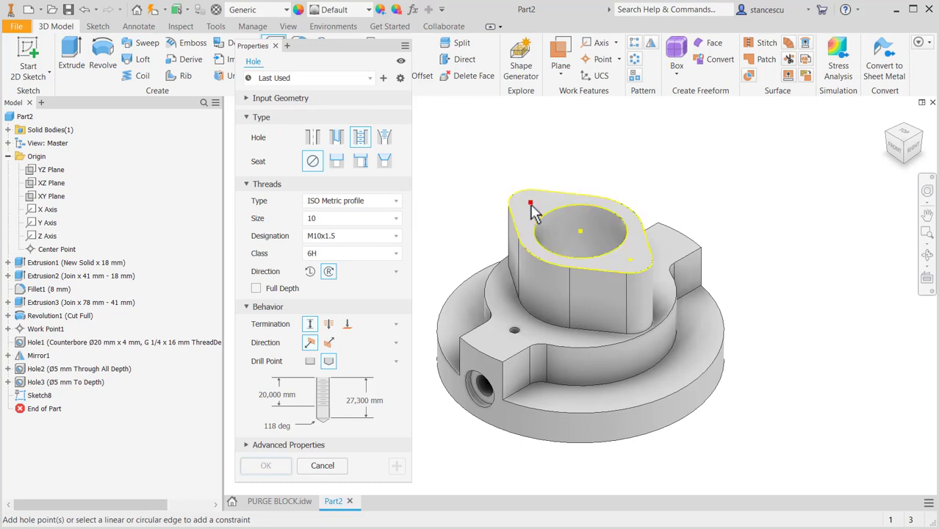
pyautogui.click(630, 260)
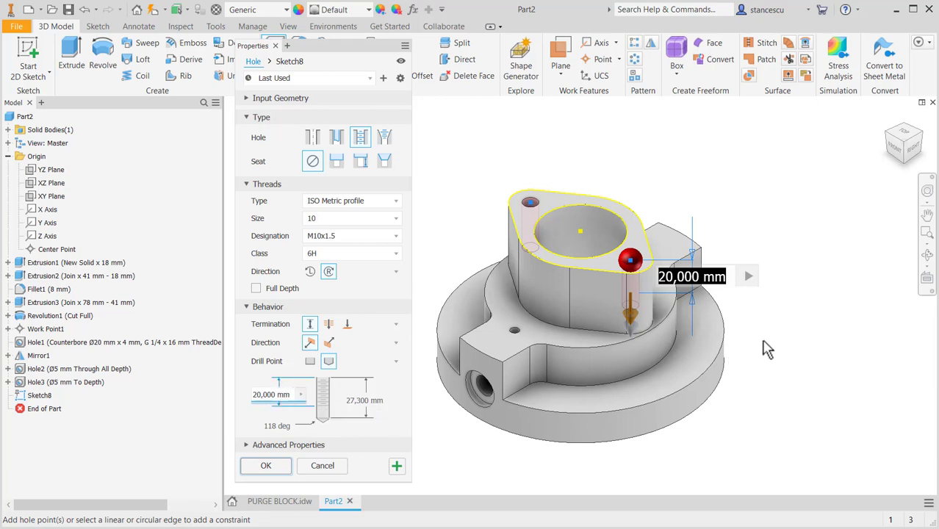
pyautogui.write('15')
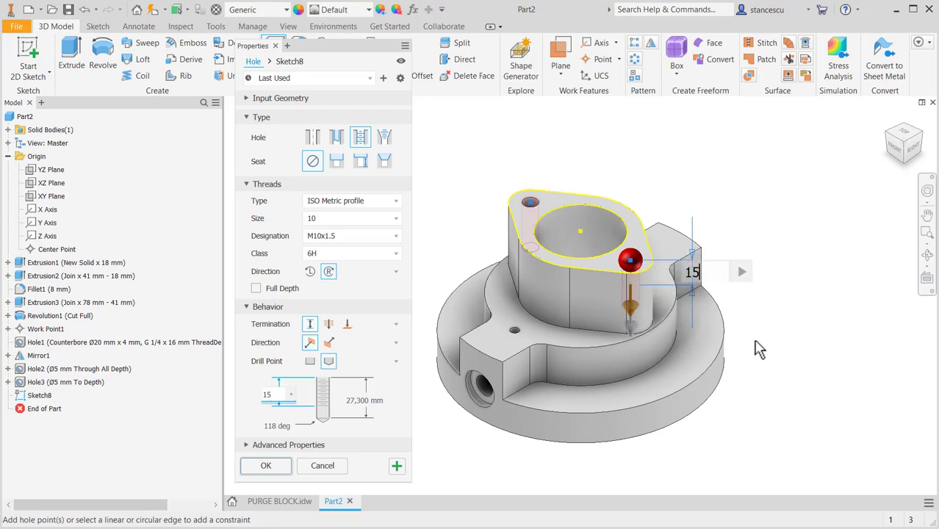
pyautogui.press('Tab')
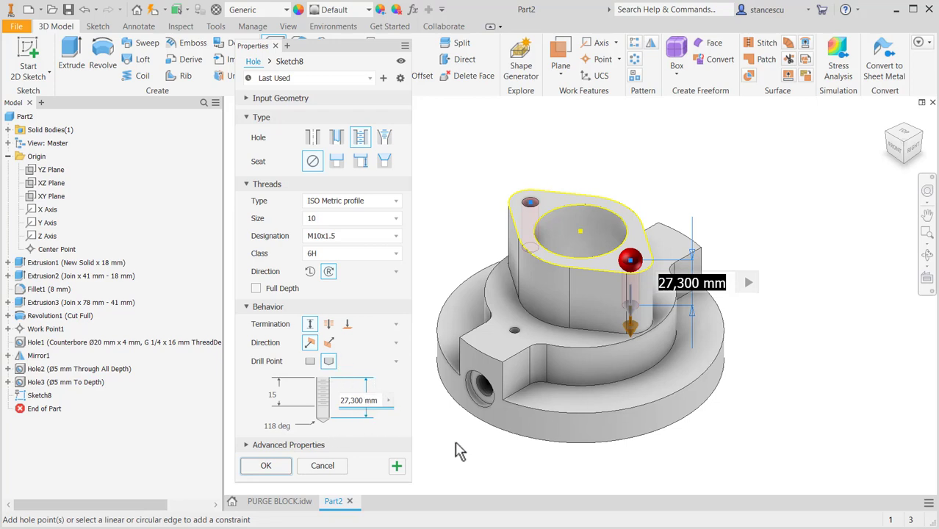
pyautogui.write('20')
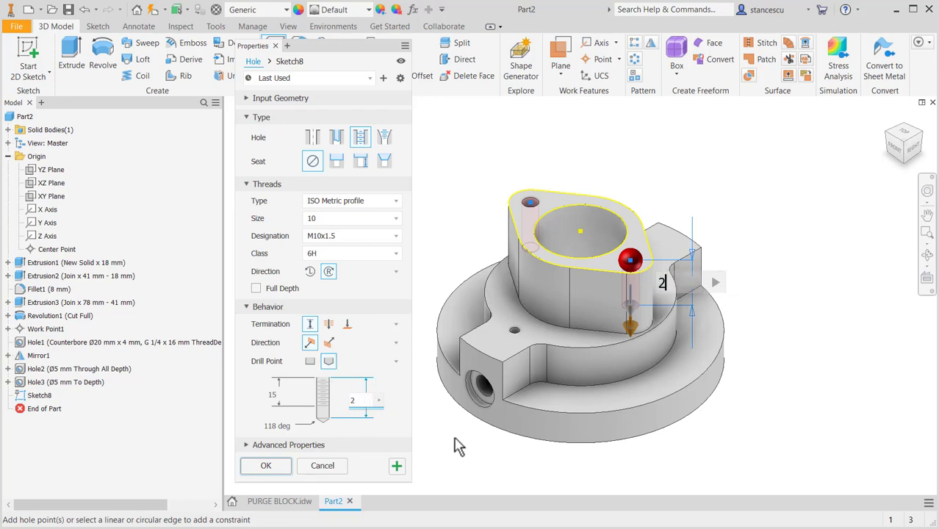
pyautogui.click(262, 466)
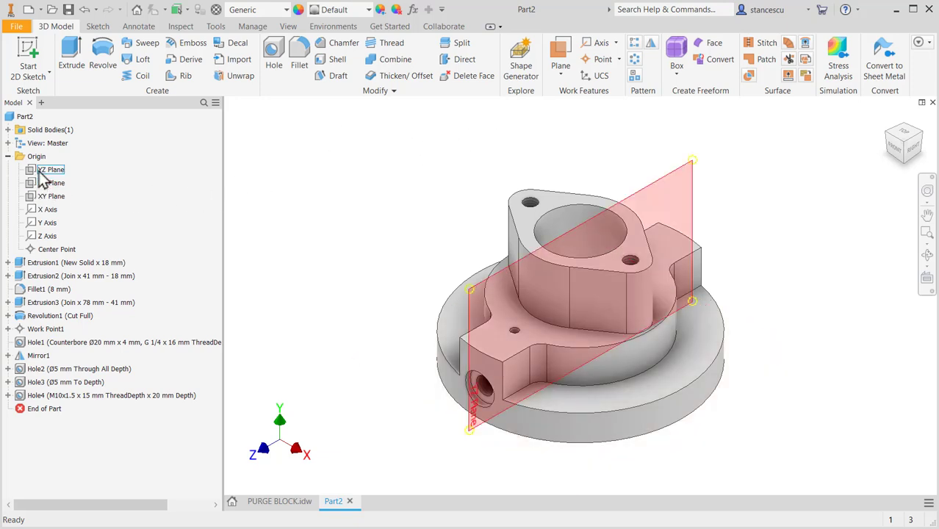
# - Inspect the M10 holes in a sliced view through a temporary XY plane sketch, undo the sketch and restore the home view
pyautogui.click(41, 200)
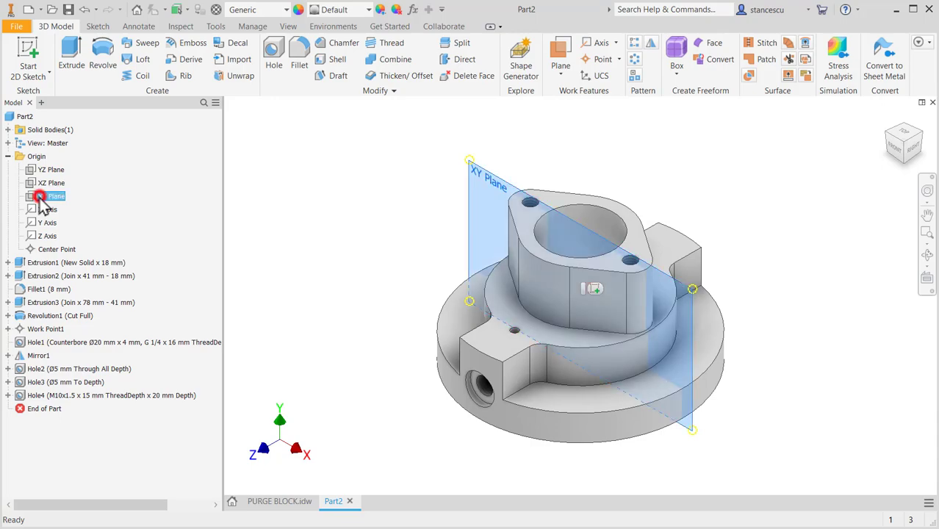
pyautogui.click(594, 287)
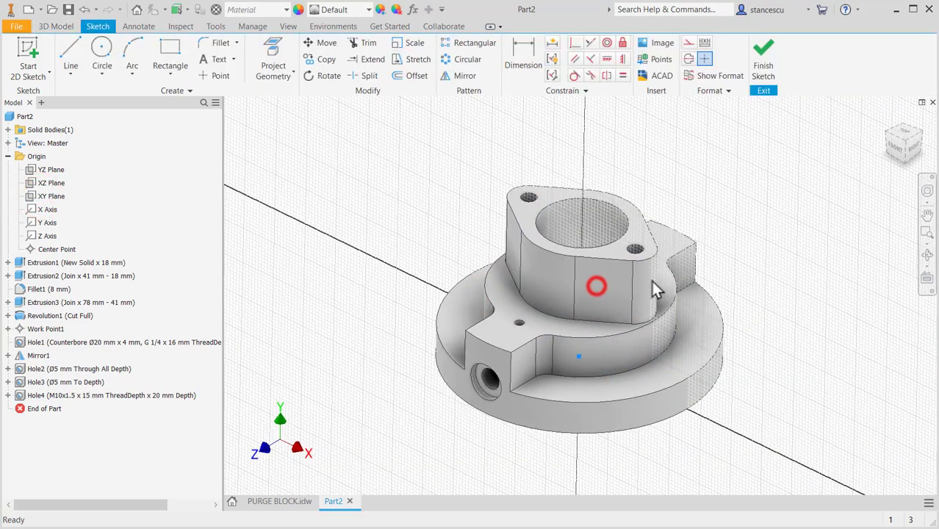
pyautogui.press('F7')
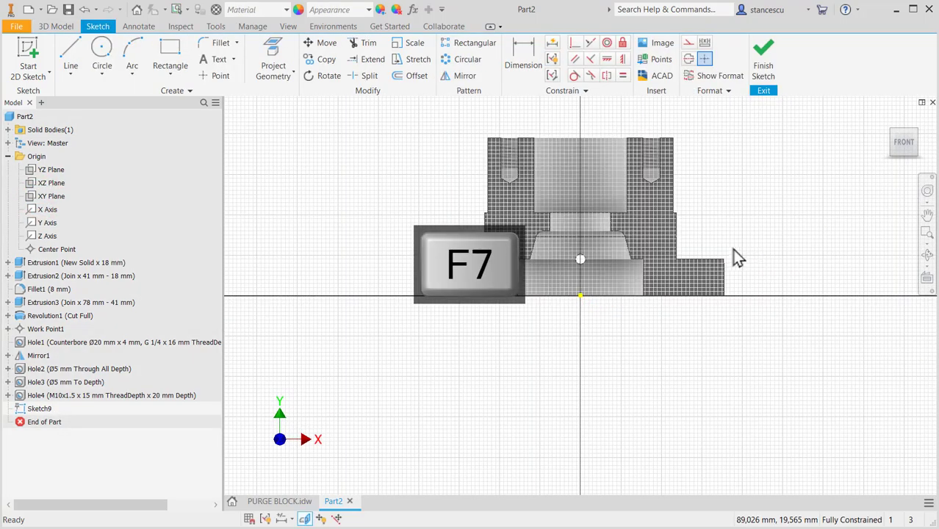
pyautogui.scroll(-4, 604, 217)
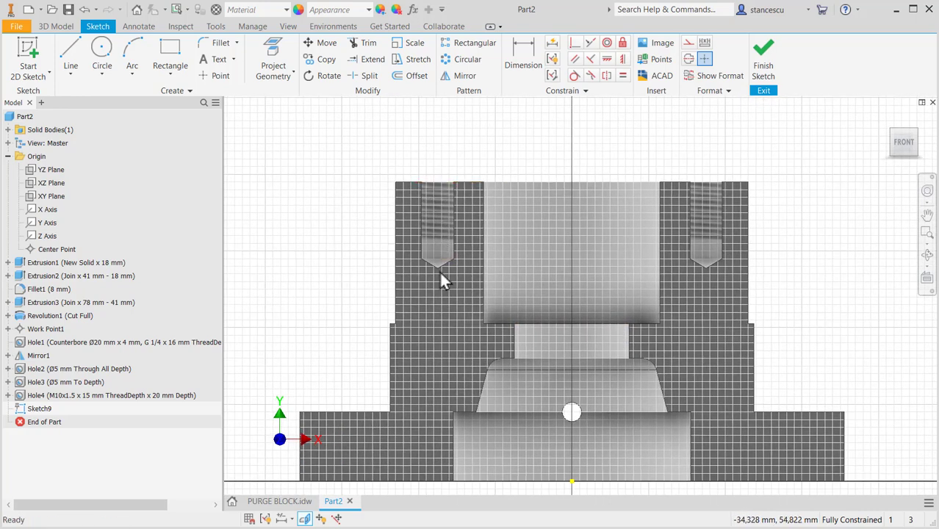
pyautogui.moveTo(556, 324); pyautogui.dragTo(548, 244, button='middle')
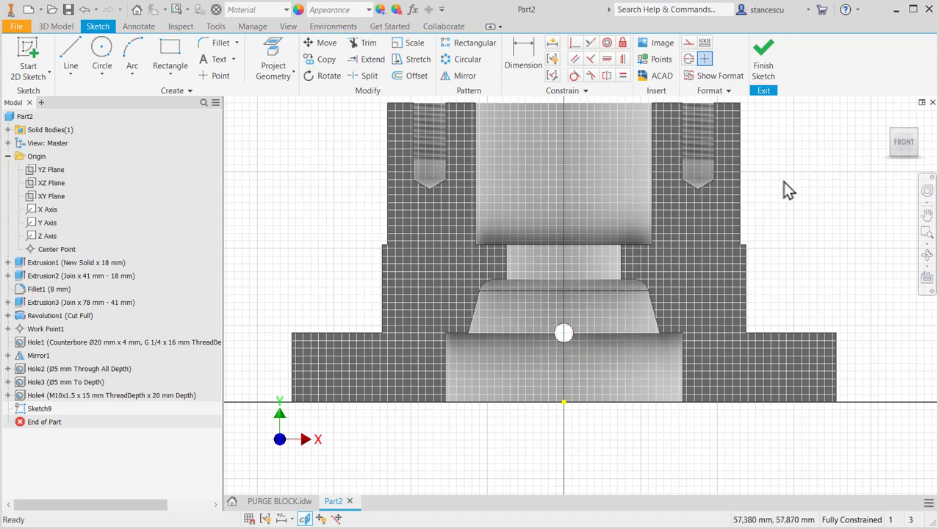
pyautogui.hotkey('ctrl', 'z')
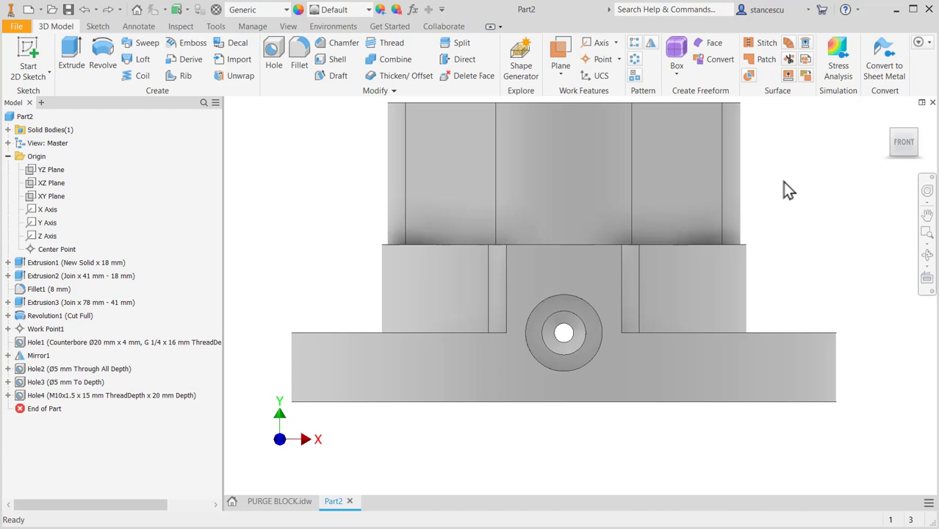
pyautogui.press('F6')
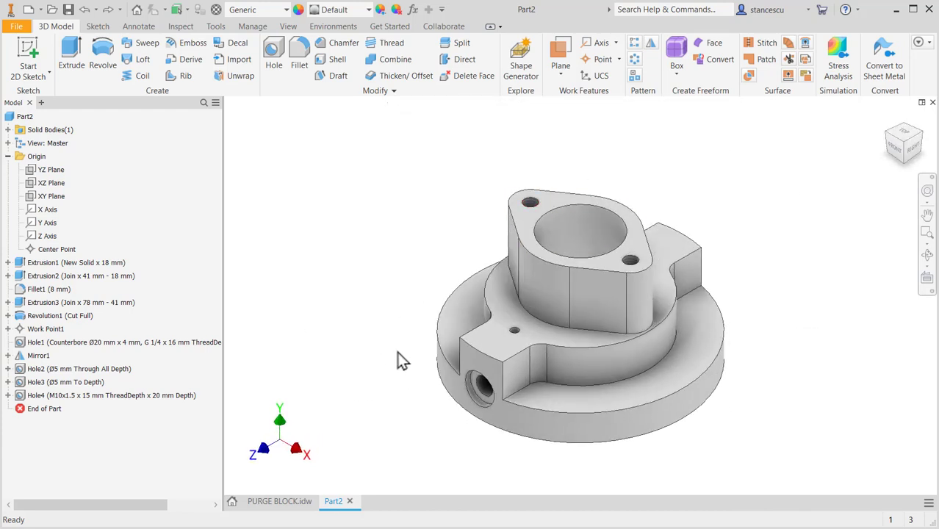
# - Switch to PURGE BLOCK.idw and examine the size and layout of the six equidistant counterbored flange holes
pyautogui.click(292, 505)
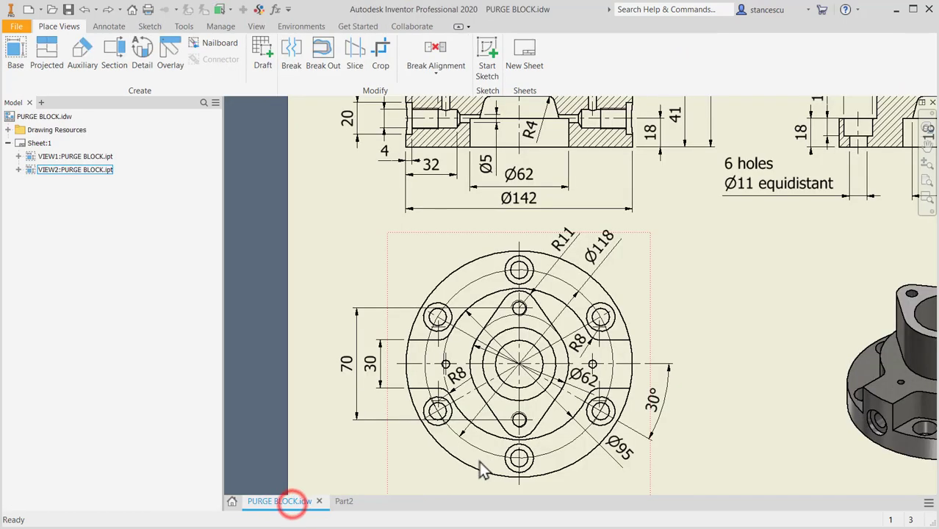
pyautogui.moveTo(672, 410); pyautogui.dragTo(452, 389, button='middle')
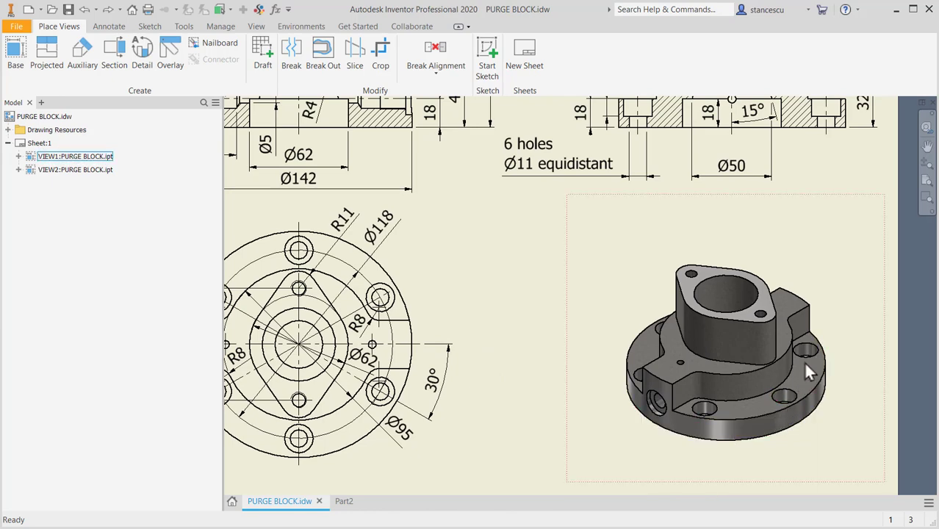
pyautogui.moveTo(575, 279); pyautogui.dragTo(579, 347, button='middle')
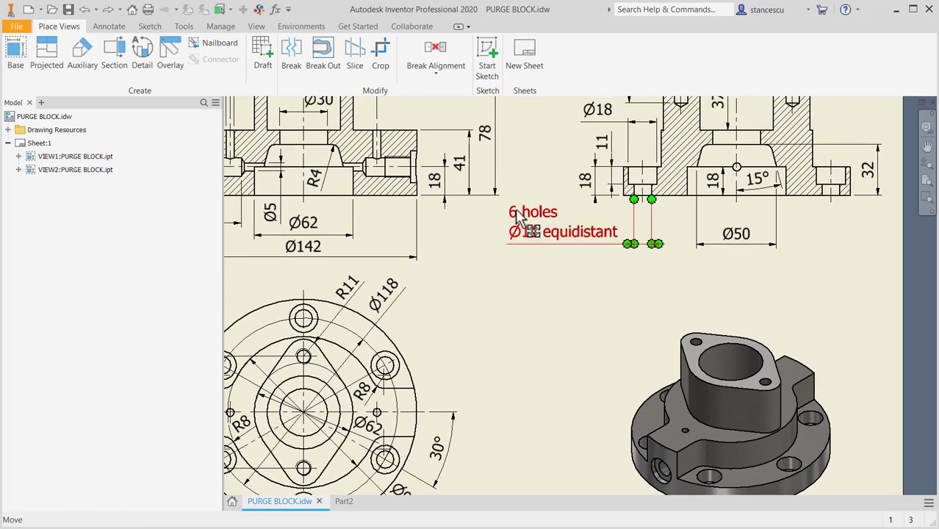
pyautogui.moveTo(561, 273); pyautogui.dragTo(548, 233, button='middle')
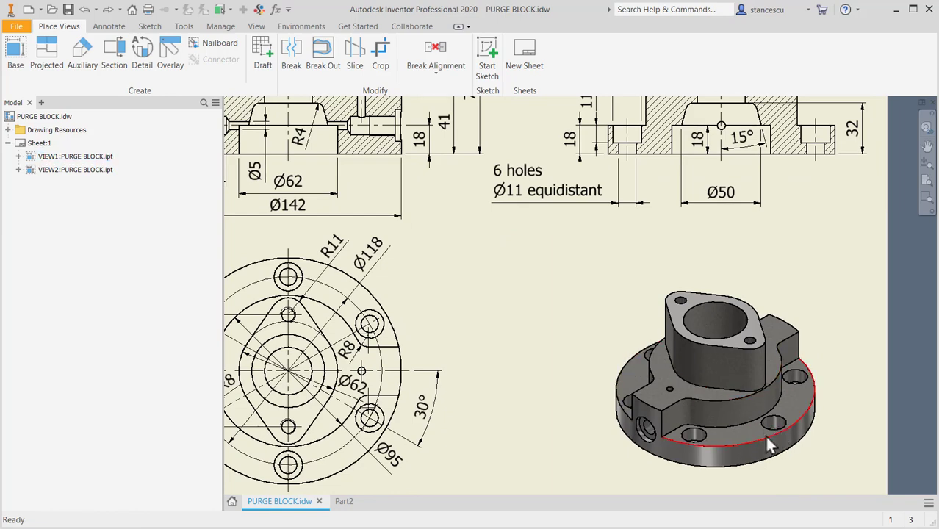
# - Switch to Part2, start a sketch on the flange's upper face and place a center point near the X axis
pyautogui.click(344, 502)
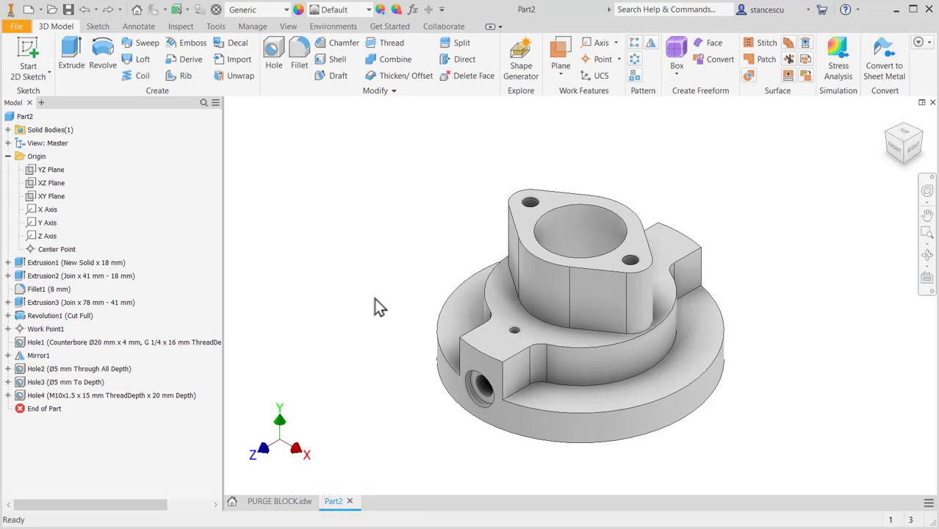
pyautogui.click(637, 382)
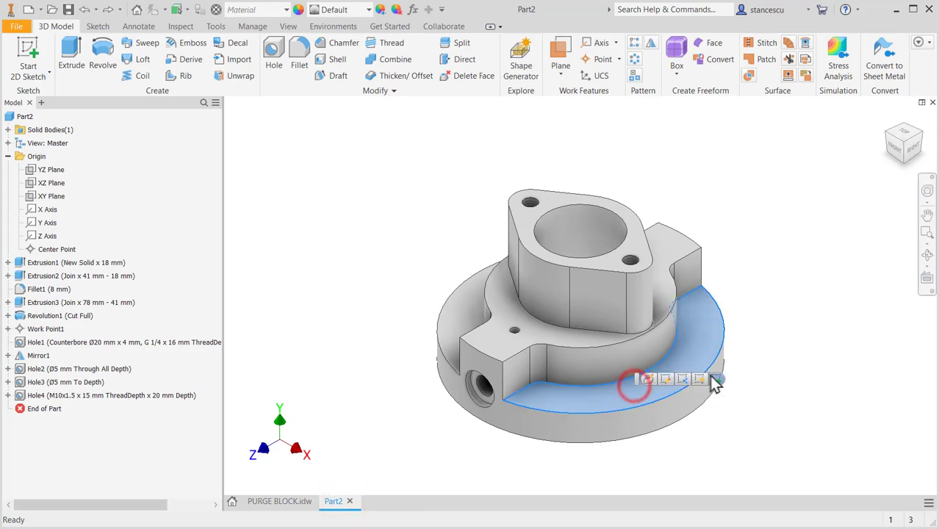
pyautogui.press('s')
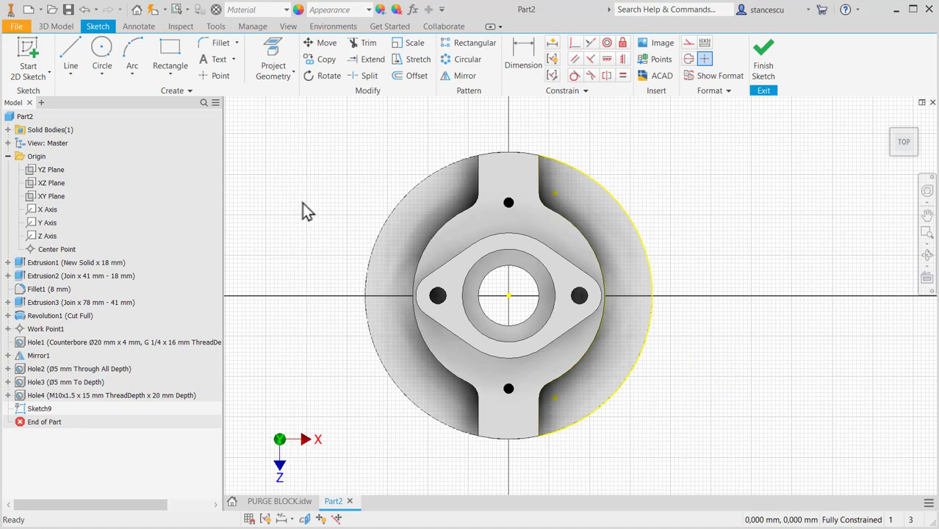
pyautogui.click(224, 76)
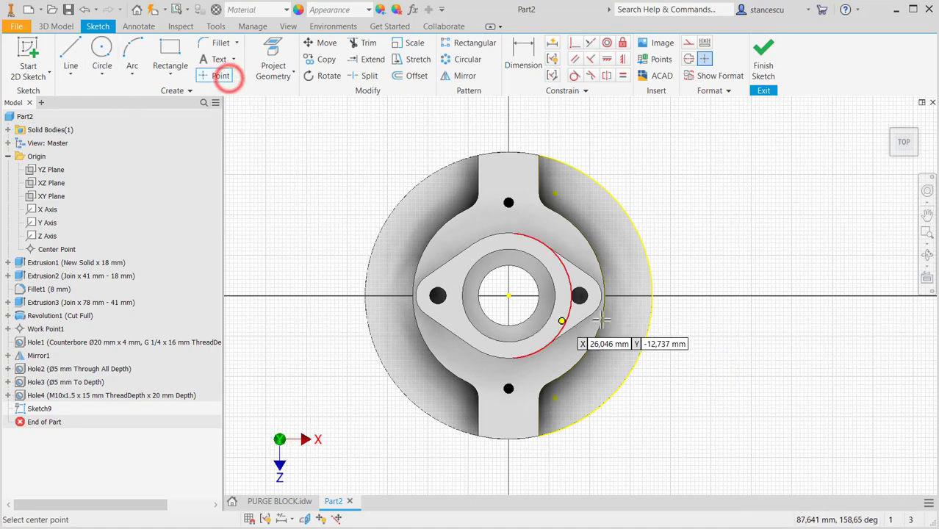
pyautogui.click(629, 282)
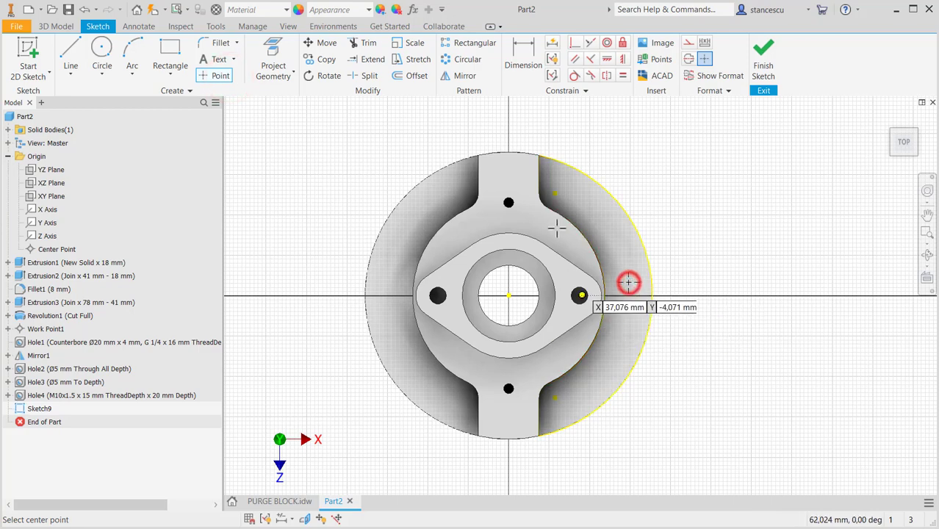
# - Align the sketch point horizontally with the flange's center point
pyautogui.click(605, 59)
pyautogui.click(508, 295)
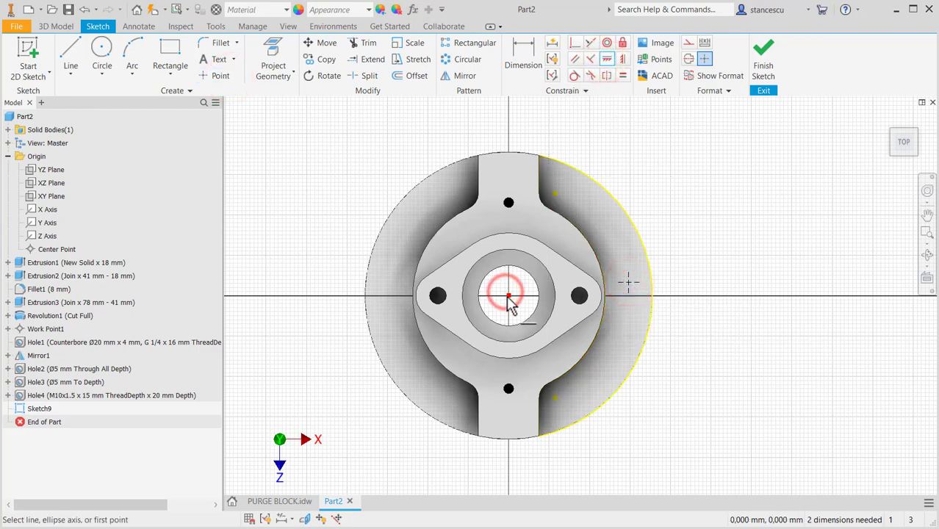
pyautogui.click(626, 282)
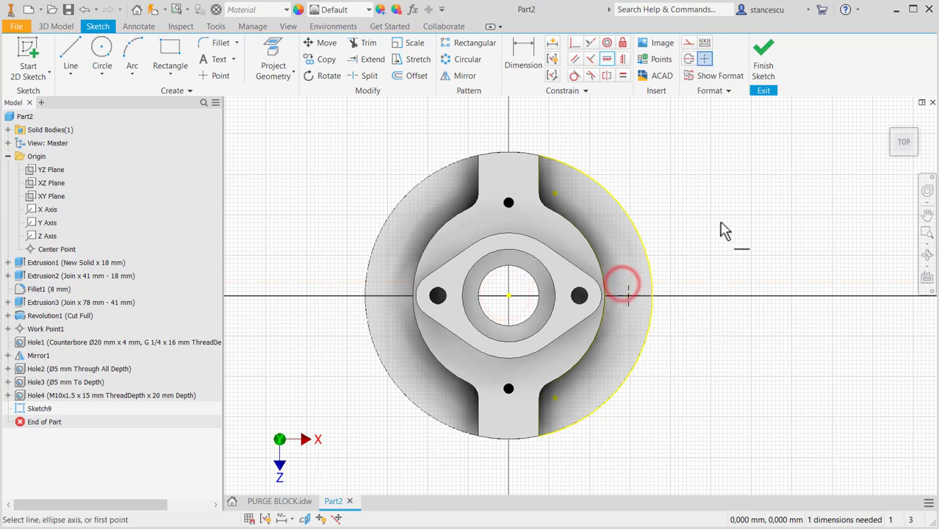
# - Check the bolt circle in PURGE BLOCK.idw, dimension the point 118/2 mm from the center in Part2 and finish the sketch
pyautogui.click(301, 501)
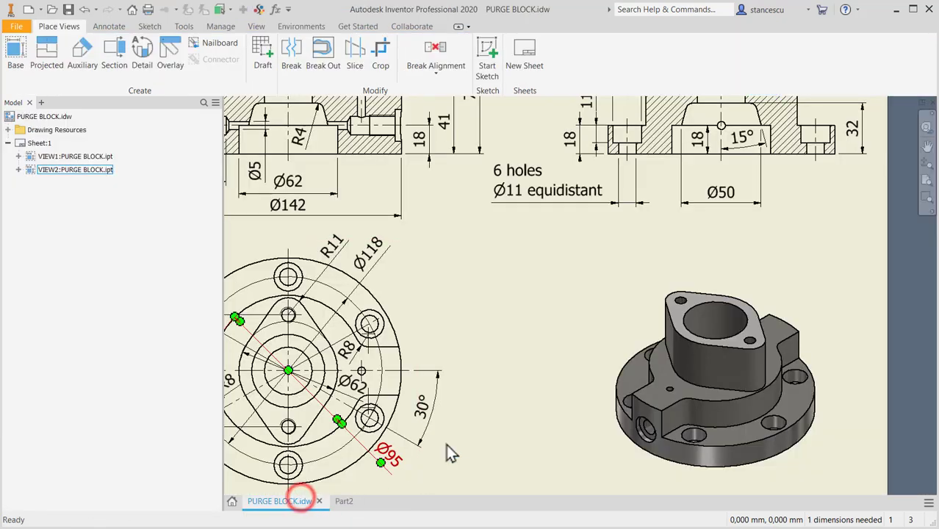
pyautogui.moveTo(495, 360); pyautogui.dragTo(622, 350, button='middle')
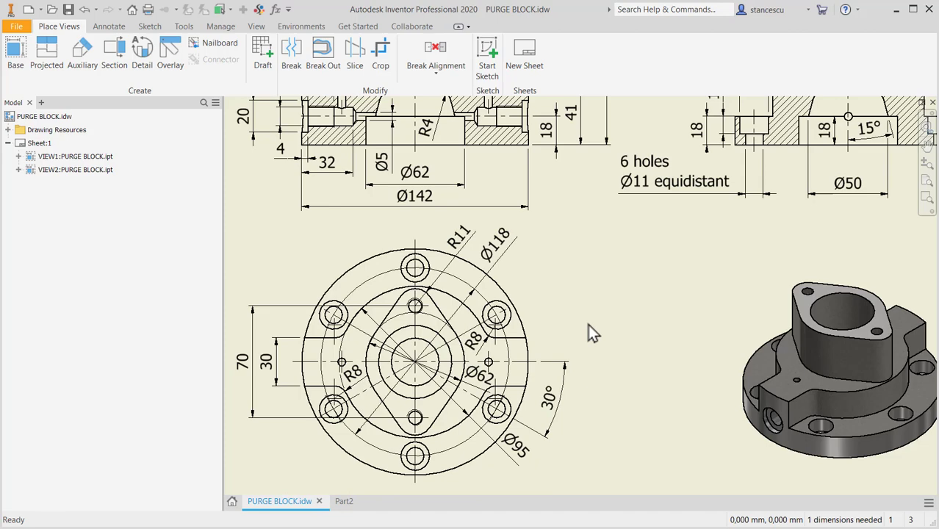
pyautogui.moveTo(594, 334)
pyautogui.mouseDown(button='middle')
pyautogui.moveTo(539, 352)
pyautogui.moveTo(517, 403)
pyautogui.mouseUp(button='middle')
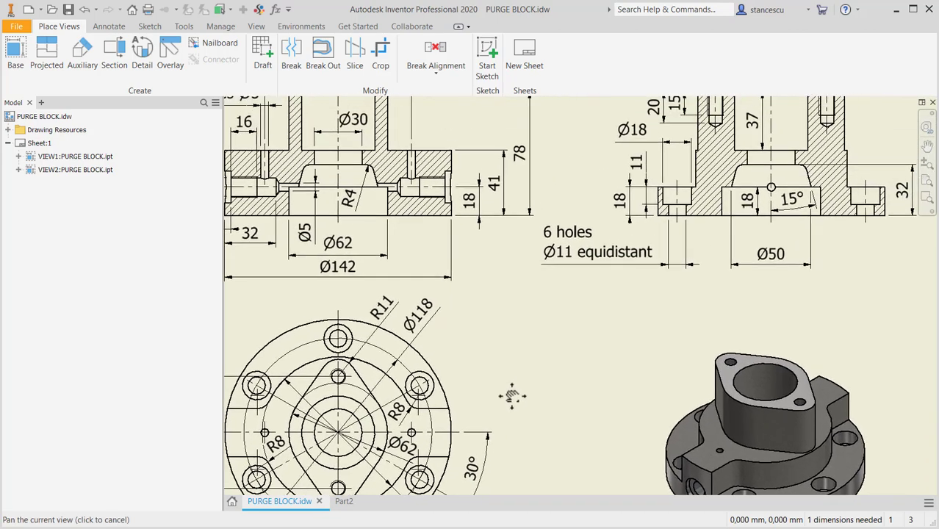
pyautogui.click(344, 501)
pyautogui.click(524, 51)
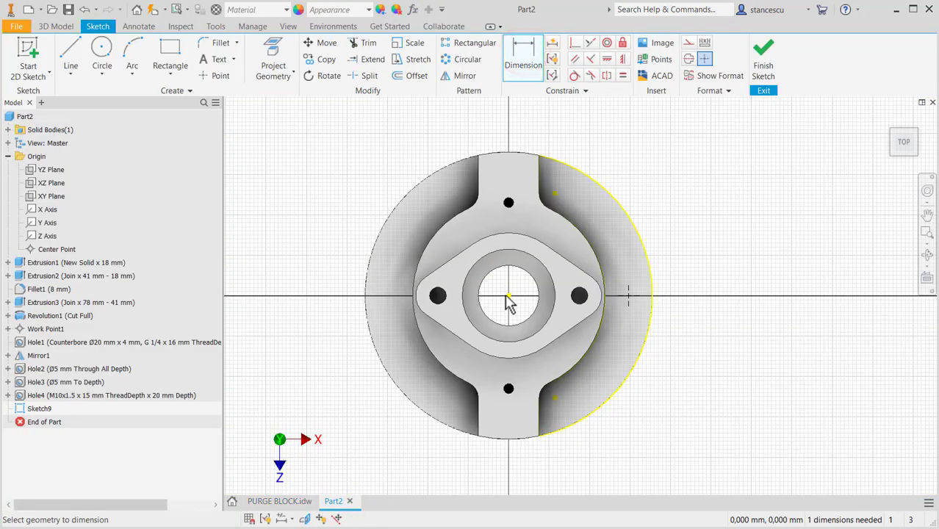
pyautogui.click(508, 296)
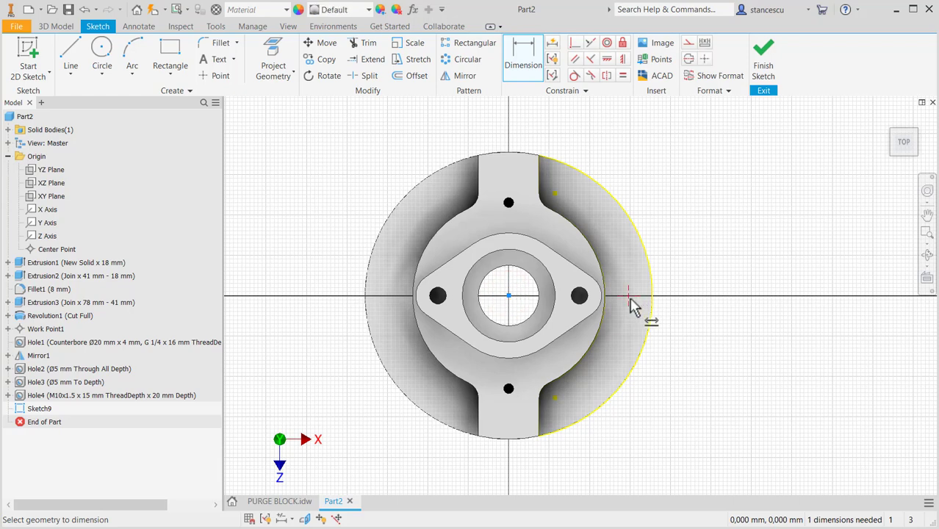
pyautogui.click(630, 305)
pyautogui.click(592, 132)
pyautogui.write('118/2')
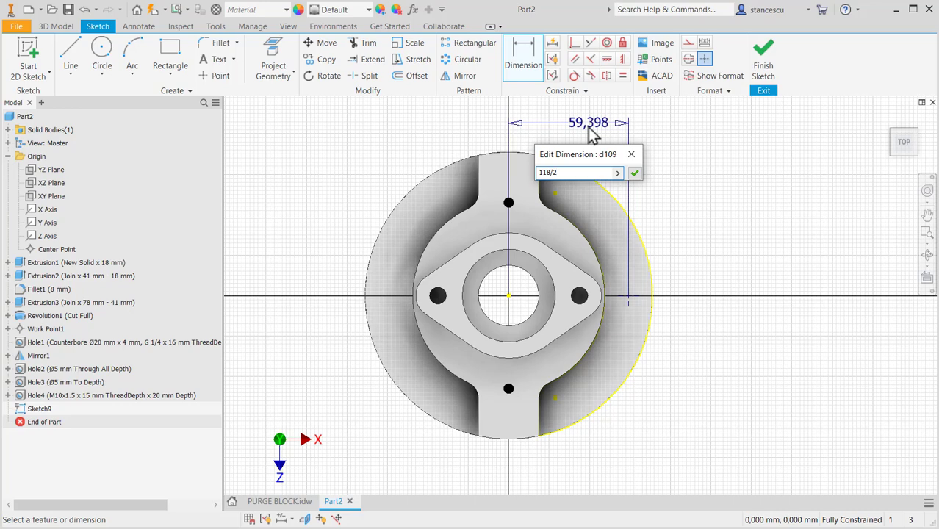
pyautogui.press('Return')
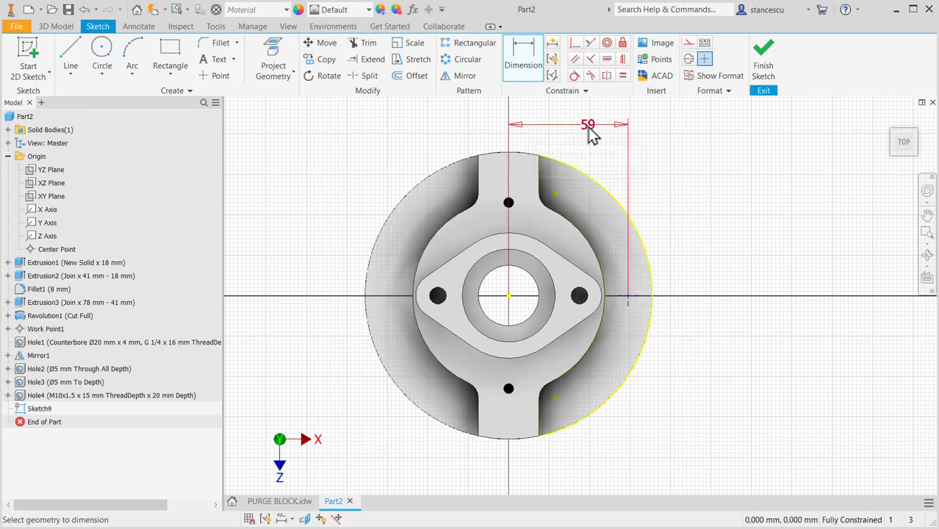
pyautogui.click(764, 74)
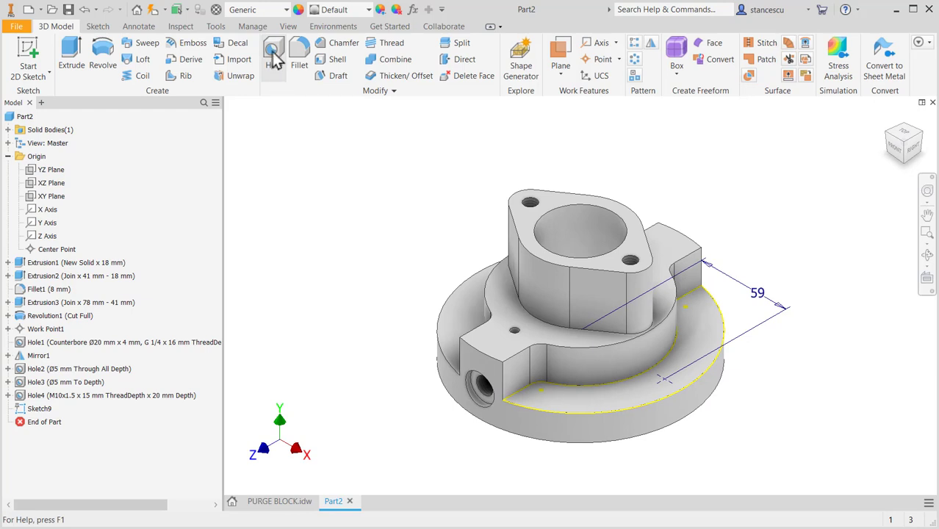
pyautogui.click(273, 59)
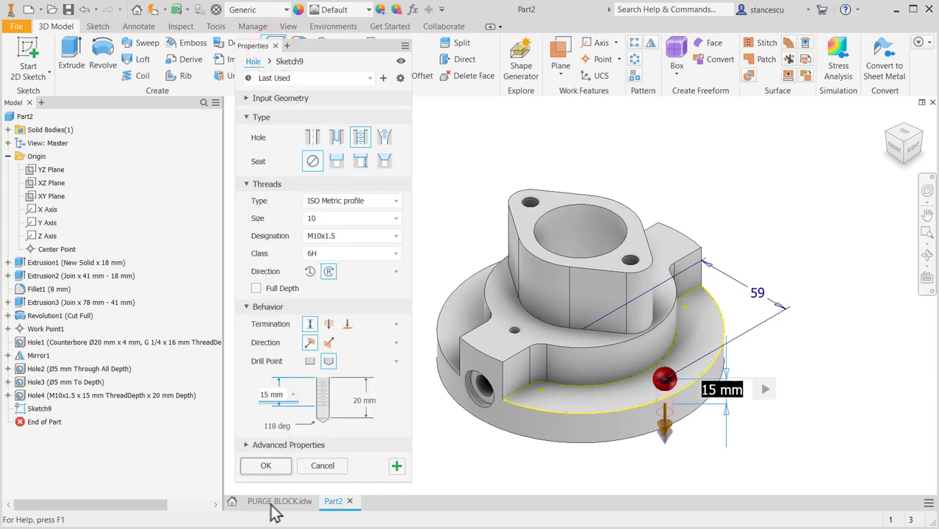
pyautogui.click(272, 505)
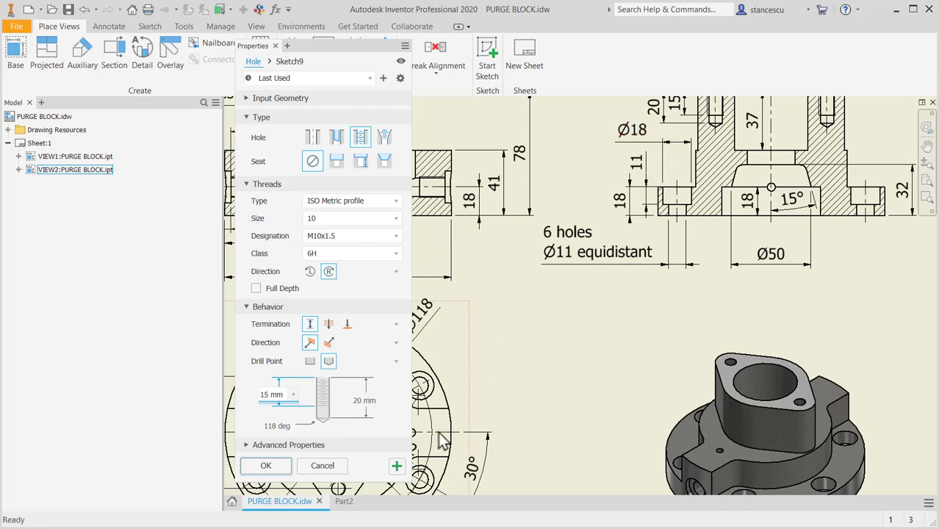
pyautogui.click(313, 465)
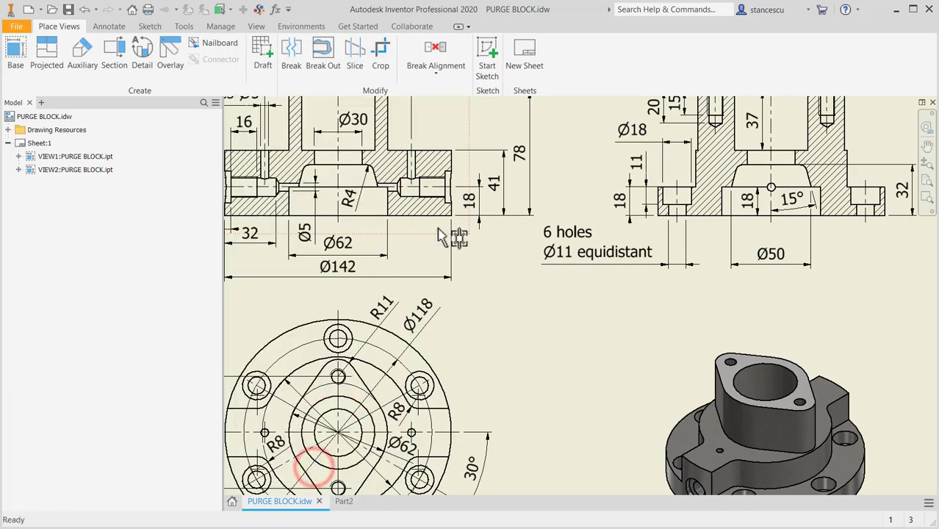
pyautogui.click(344, 501)
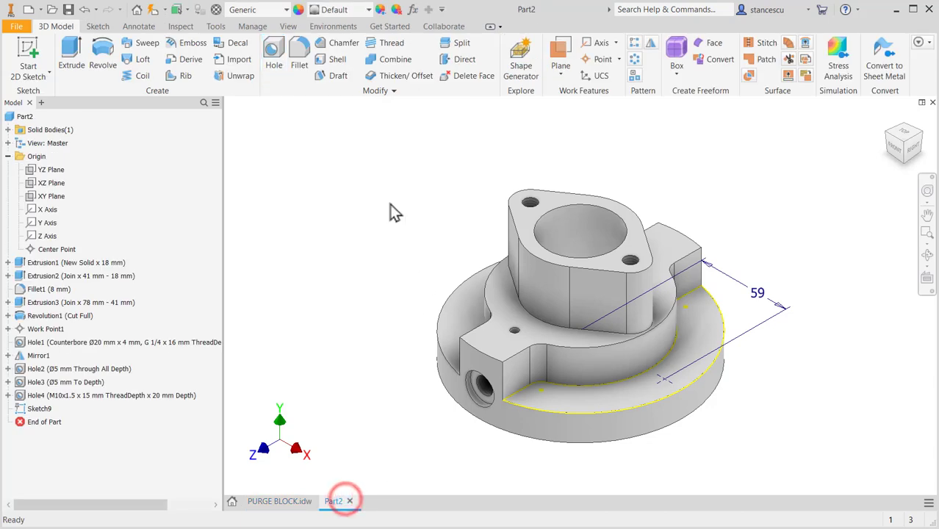
# - Set up a simple Hole with a counterbore seat and 11 mm hole diameter at the flange sketch point
pyautogui.click(276, 53)
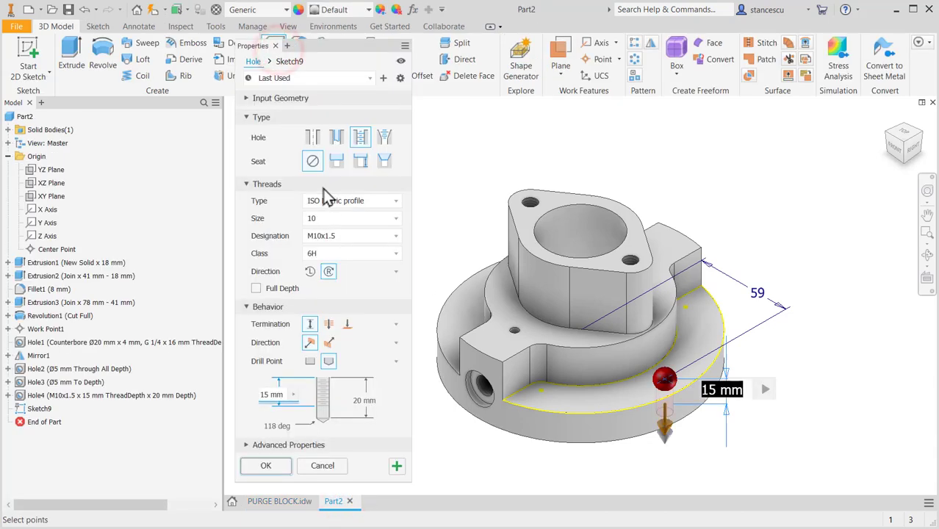
pyautogui.click(313, 138)
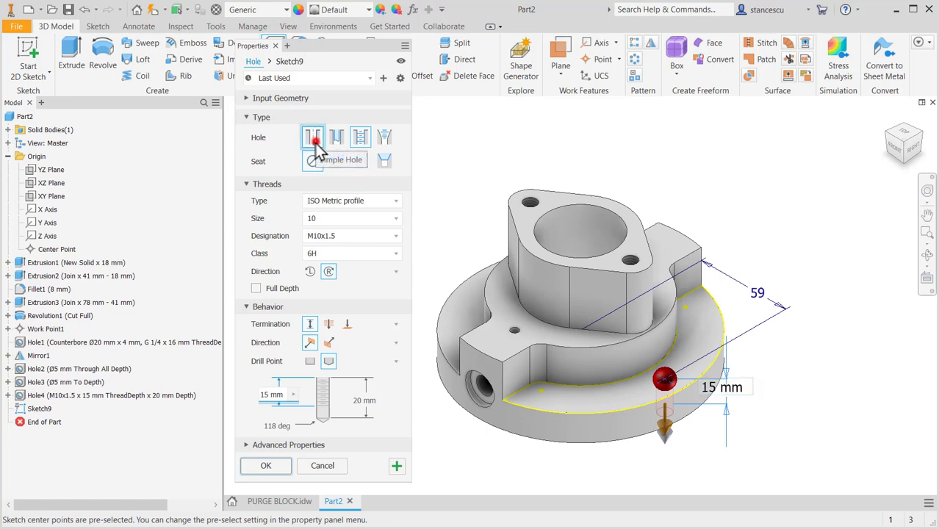
pyautogui.click(338, 162)
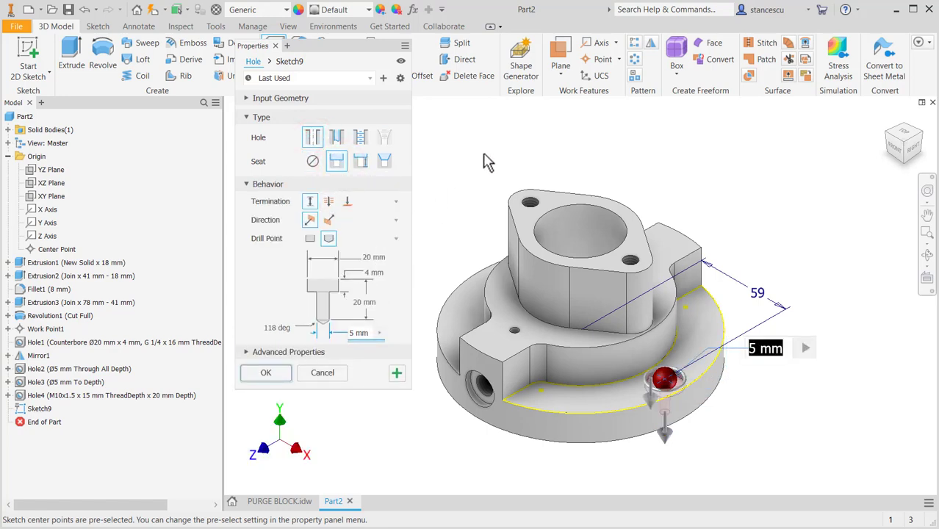
pyautogui.write('1')
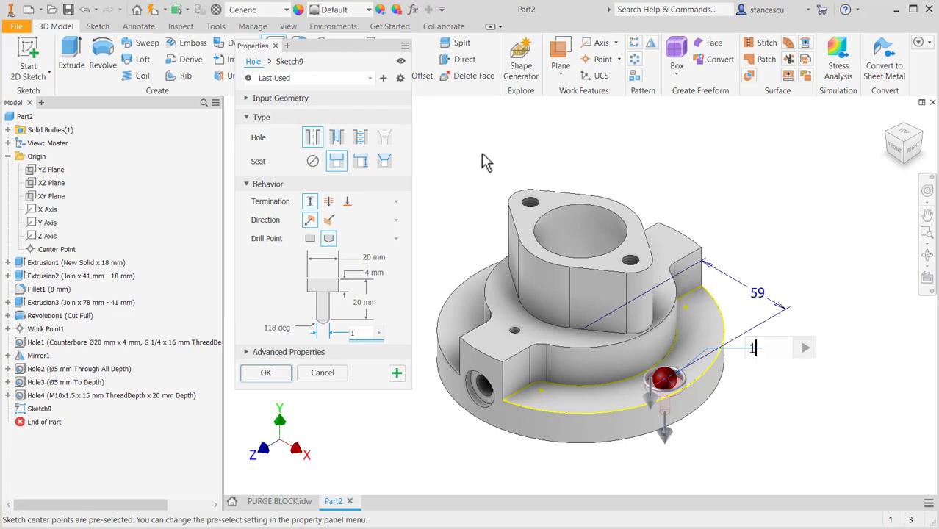
pyautogui.write('1')
pyautogui.press('Return')
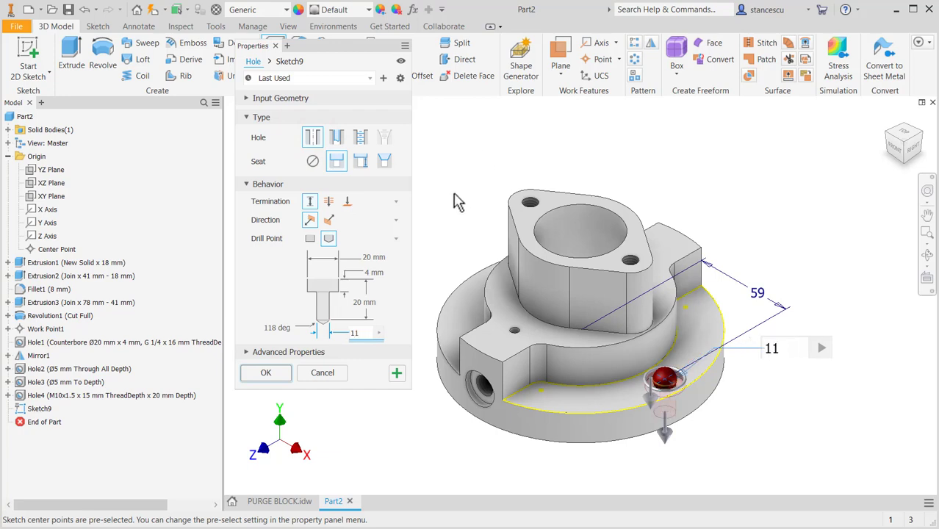
# - Set the counterbore to 18 mm diameter and 11 mm depth, choose Through All termination and create the flange hole
pyautogui.press('Tab')
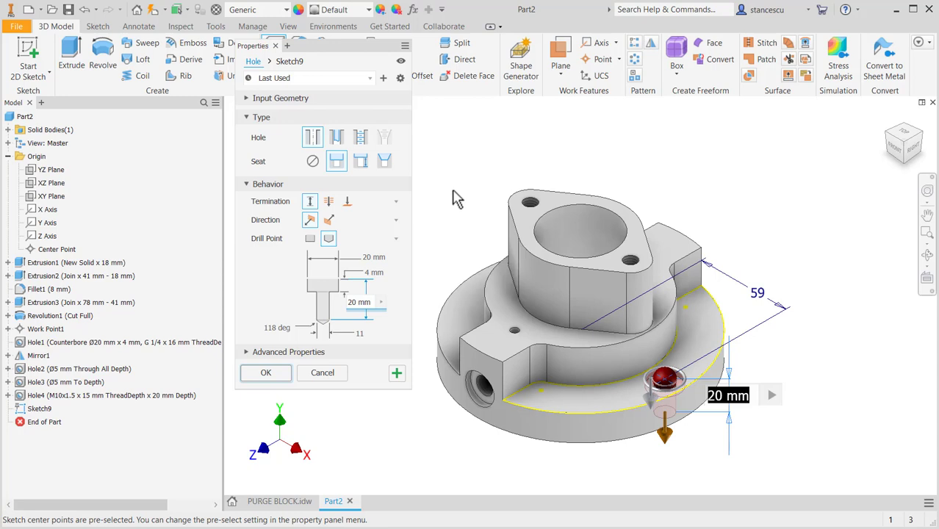
pyautogui.write('11')
pyautogui.press('Tab')
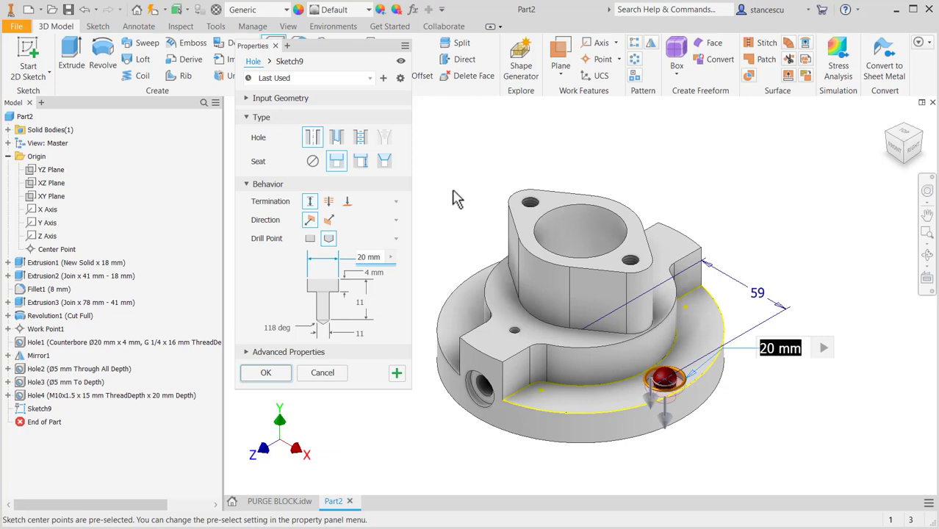
pyautogui.write('18')
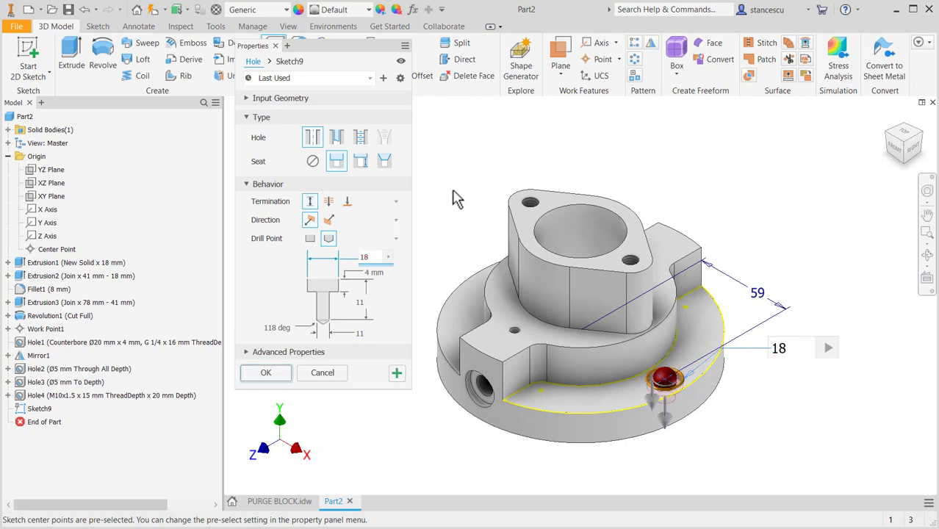
pyautogui.press('Tab')
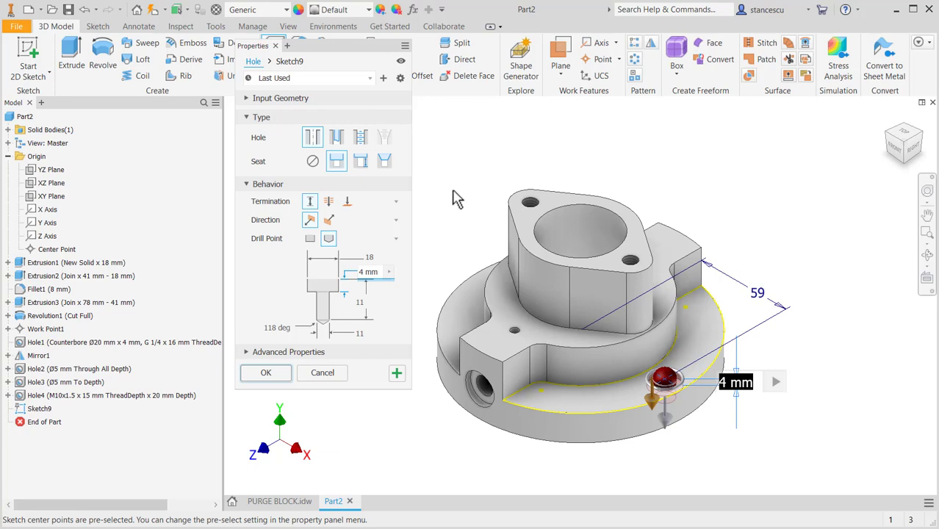
pyautogui.write('11')
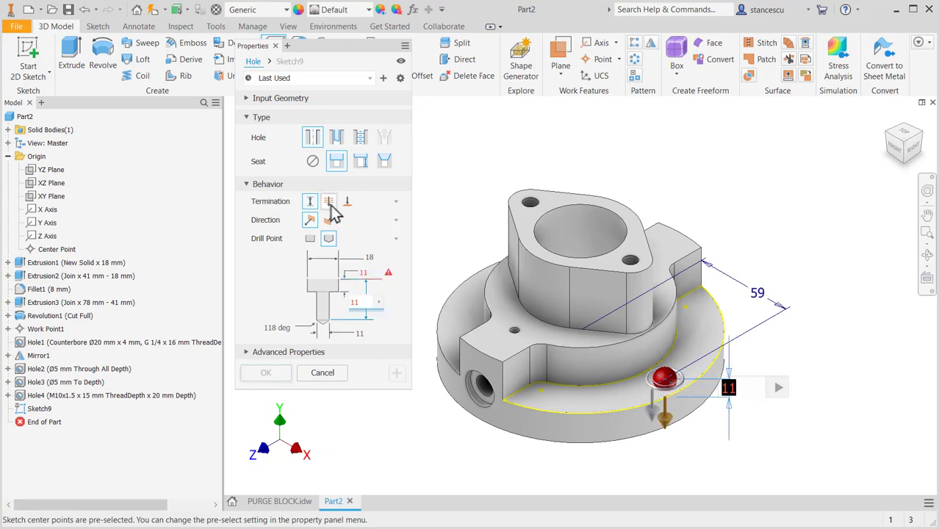
pyautogui.click(329, 203)
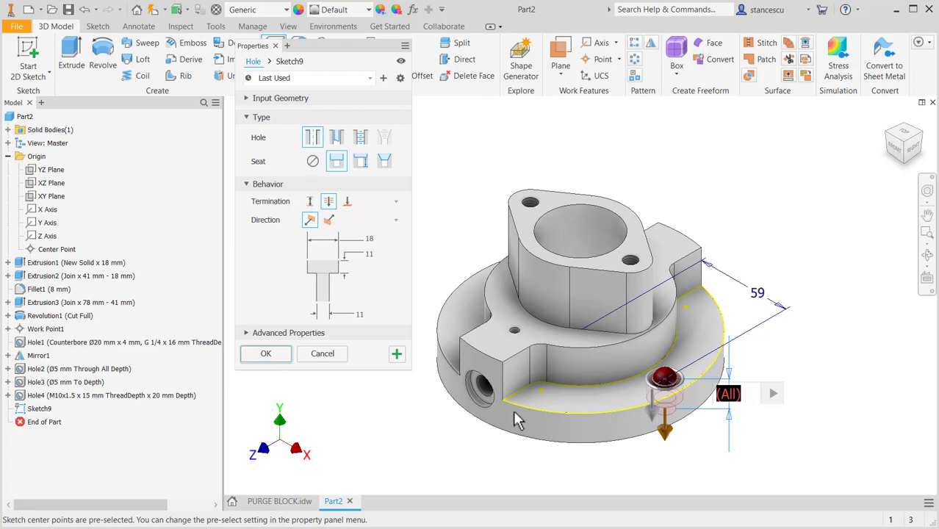
pyautogui.moveTo(514, 445)
pyautogui.keyDown('shift'); pyautogui.mouseDown(button='middle')
pyautogui.moveTo(543, 436)
pyautogui.moveTo(551, 444)
pyautogui.moveTo(510, 431)
pyautogui.mouseUp(button='middle'); pyautogui.keyUp('shift')
pyautogui.click(277, 354)
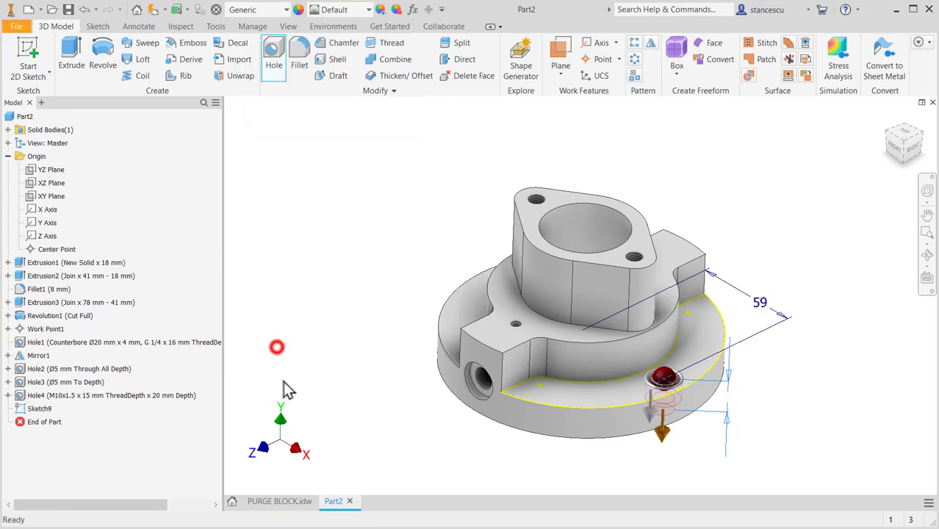
pyautogui.moveTo(649, 430)
pyautogui.keyDown('shift'); pyautogui.mouseDown(button='middle')
pyautogui.moveTo(652, 450)
pyautogui.moveTo(629, 367)
pyautogui.moveTo(624, 436)
pyautogui.moveTo(615, 435)
pyautogui.mouseUp(button='middle'); pyautogui.keyUp('shift')
pyautogui.click(322, 217)
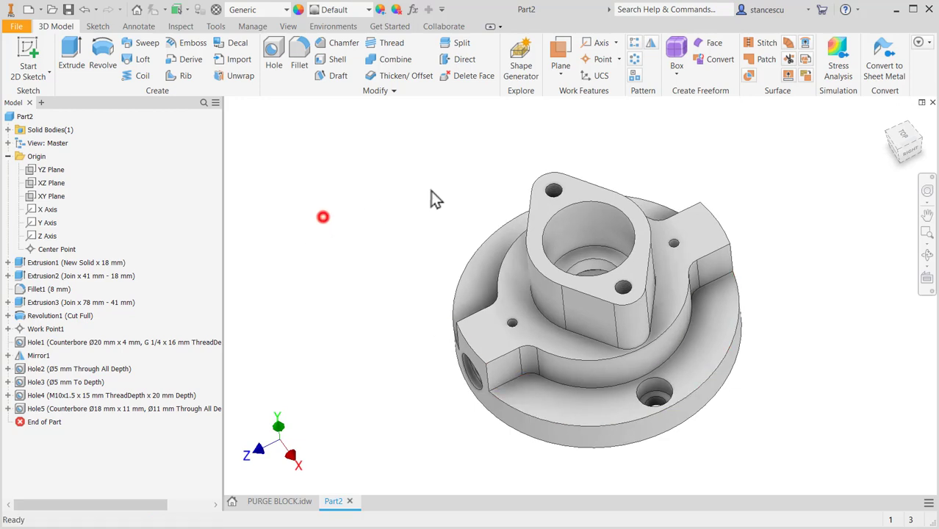
# - Pattern the counterbored flange hole circularly around the central bore's axis with 6 occurrences over 360 degrees
pyautogui.click(635, 59)
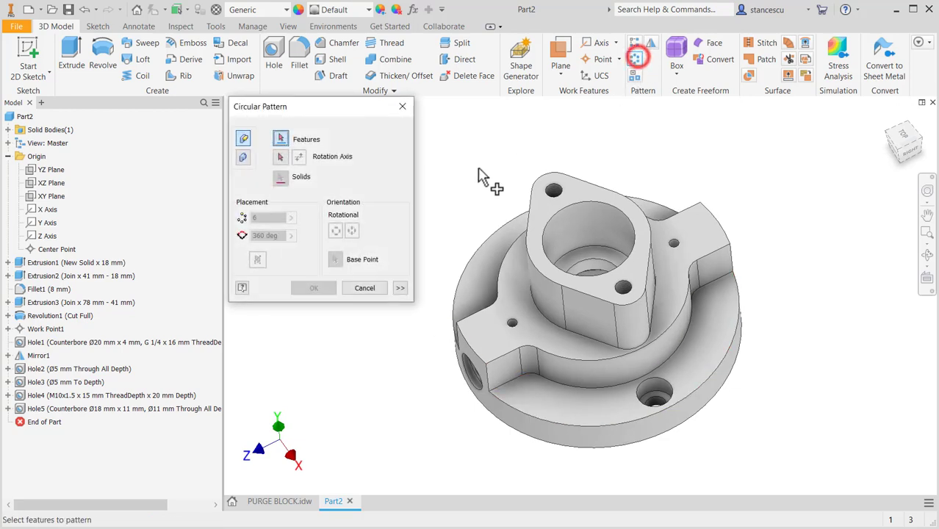
pyautogui.click(658, 396)
pyautogui.click(280, 160)
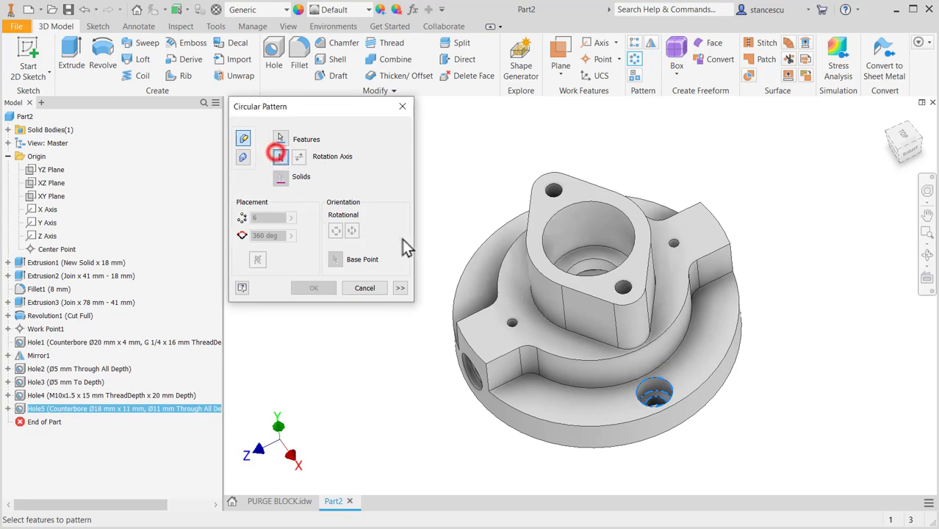
pyautogui.click(574, 228)
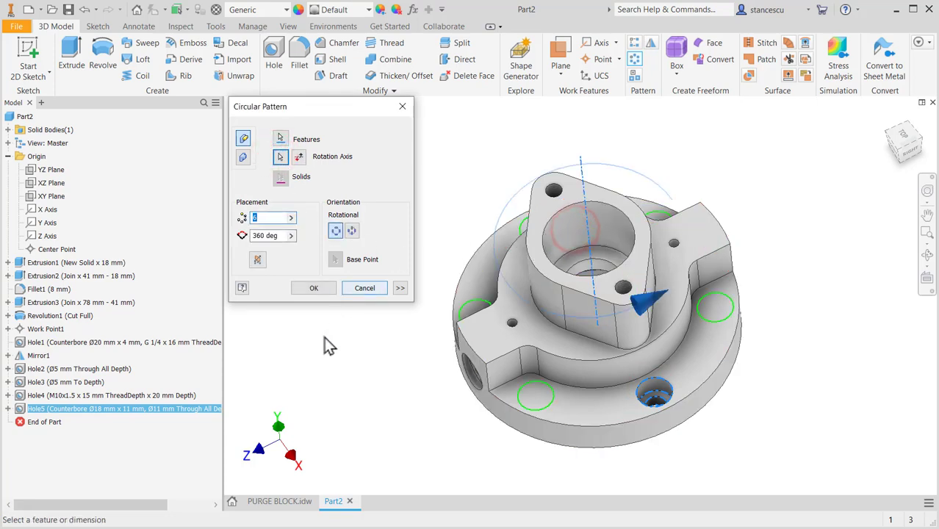
pyautogui.click(320, 291)
pyautogui.press('F6')
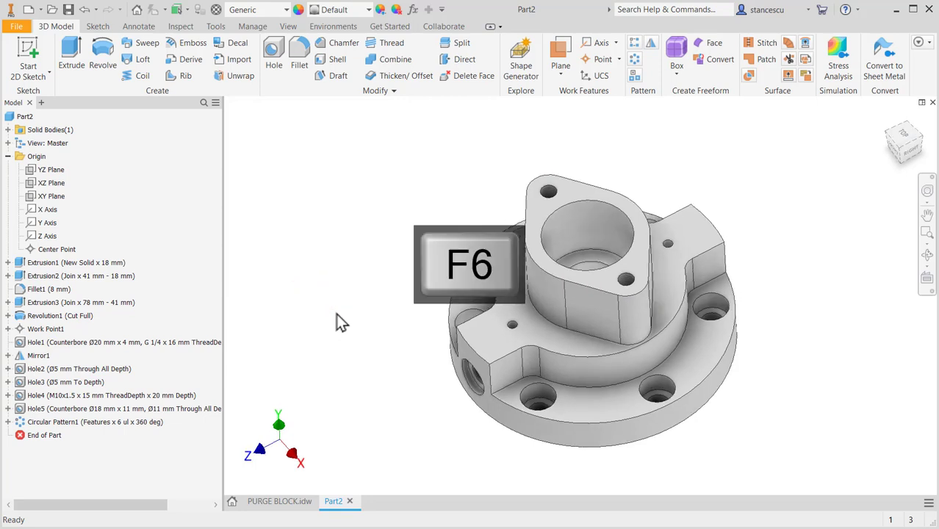
# - Assign the Steel, Carbon material to the part and override its appearance with Steel - Cast
pyautogui.click(265, 9)
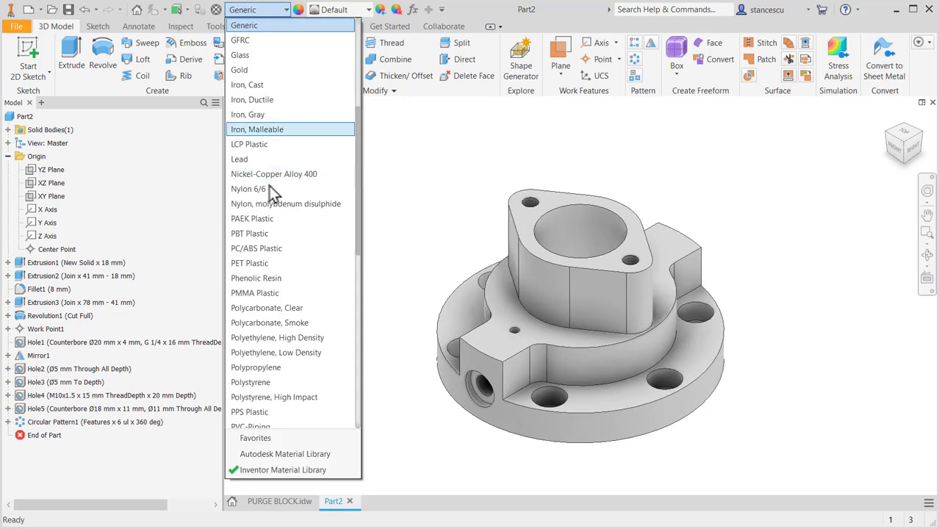
pyautogui.scroll(-7, 270, 276)
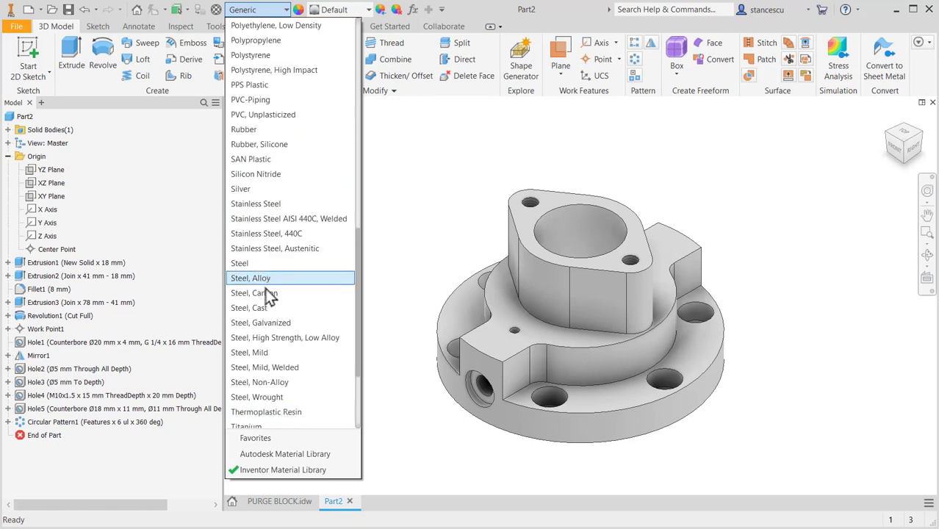
pyautogui.click(264, 295)
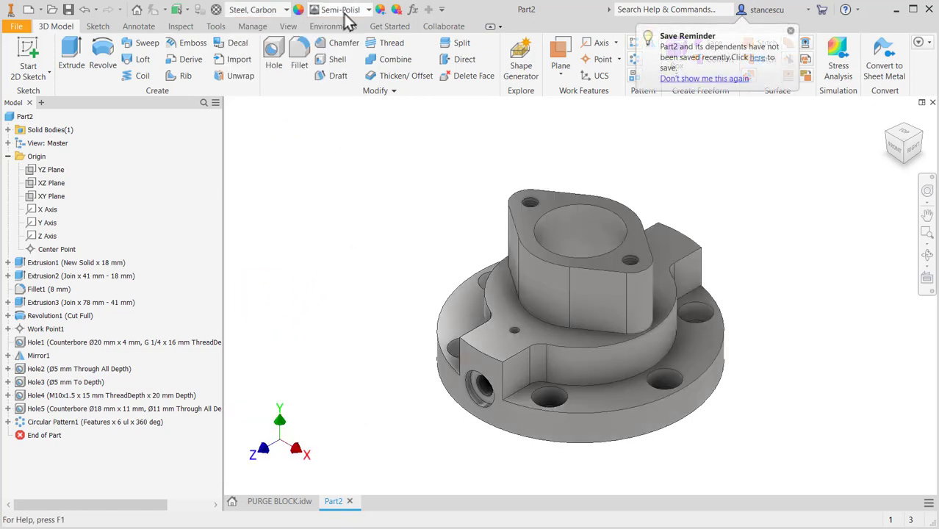
pyautogui.click(343, 11)
pyautogui.scroll(-1, 361, 330)
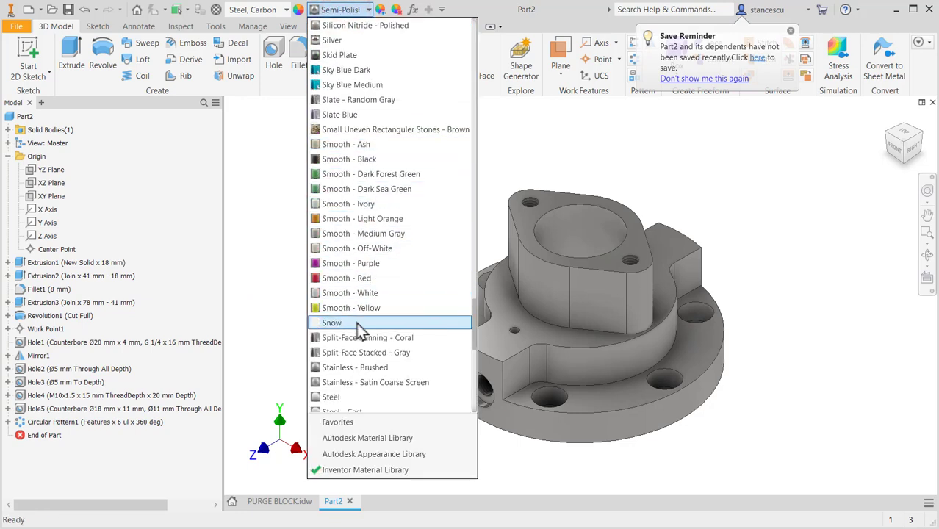
pyautogui.click(361, 397)
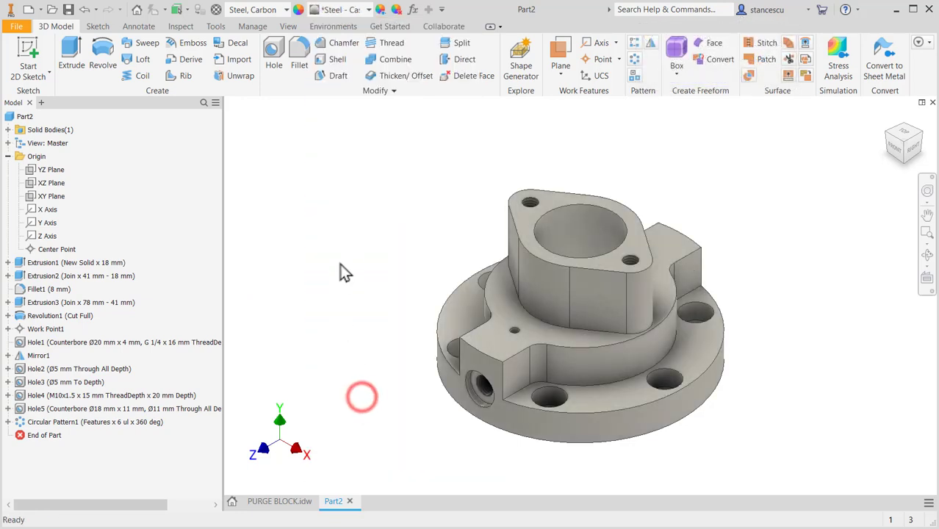
# - Apply the Steel - Polished appearance to the top face, the flange's bottom face and the counterbore faces of both side ports
pyautogui.click(559, 198)
pyautogui.scroll(5, 490, 410)
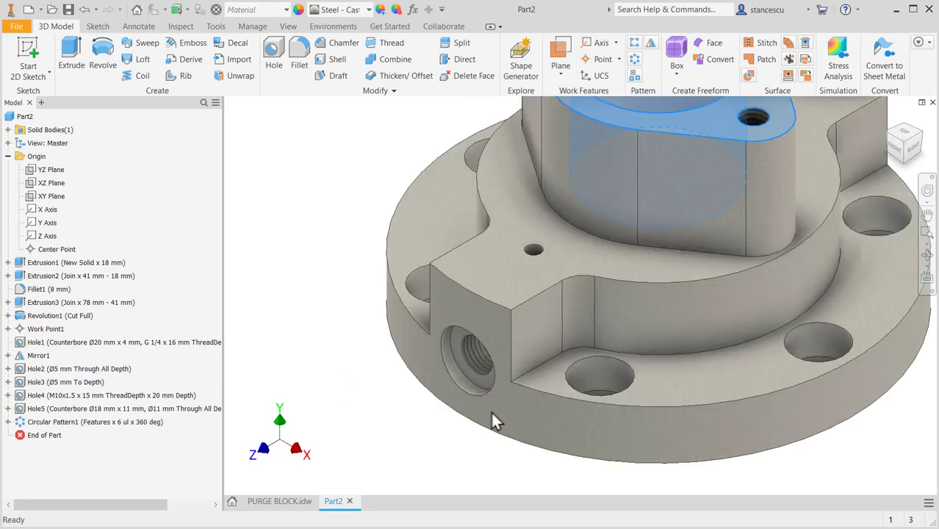
pyautogui.click(432, 344)
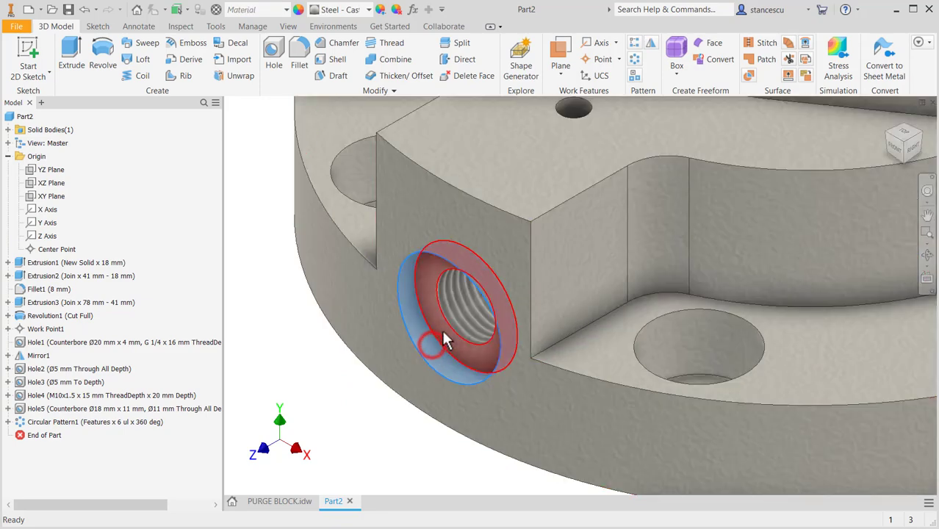
pyautogui.keyDown('shift'); pyautogui.moveTo(557, 426); pyautogui.dragTo(527, 378, button='middle'); pyautogui.keyUp('shift')
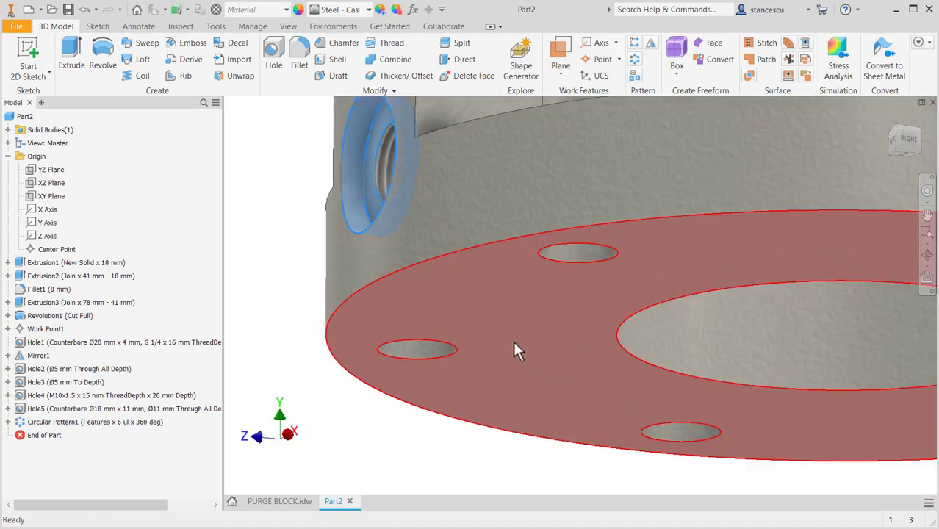
pyautogui.keyDown('shift'); pyautogui.moveTo(677, 329); pyautogui.dragTo(506, 350, button='middle'); pyautogui.keyUp('shift')
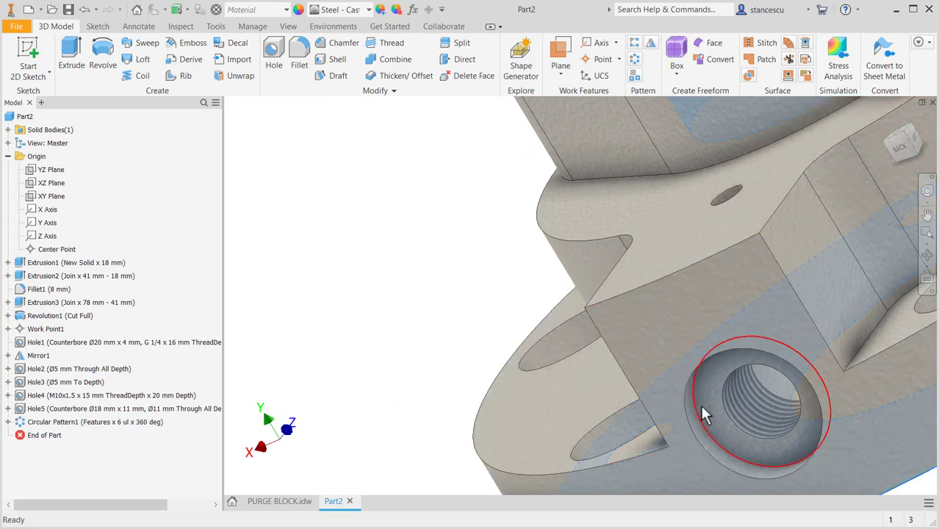
pyautogui.scroll(3, 702, 400)
pyautogui.scroll(-3, 681, 441)
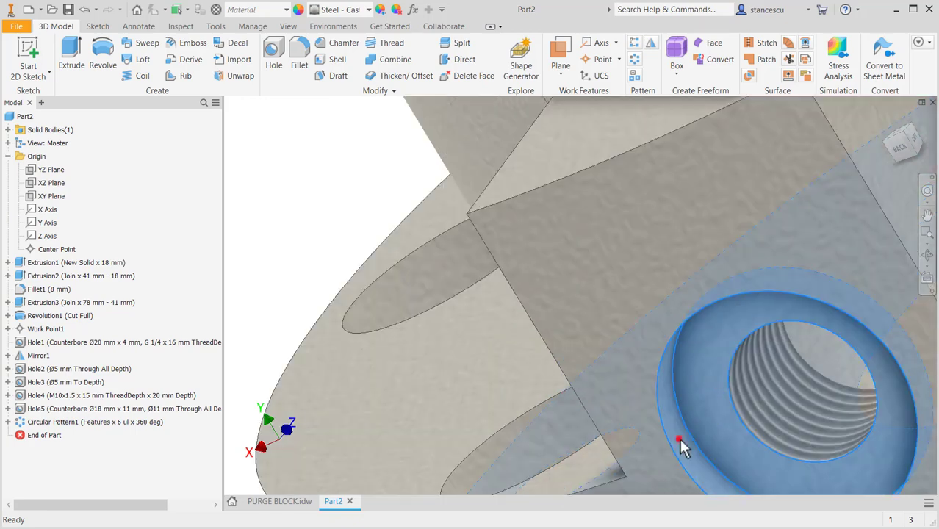
pyautogui.scroll(-10, 648, 338)
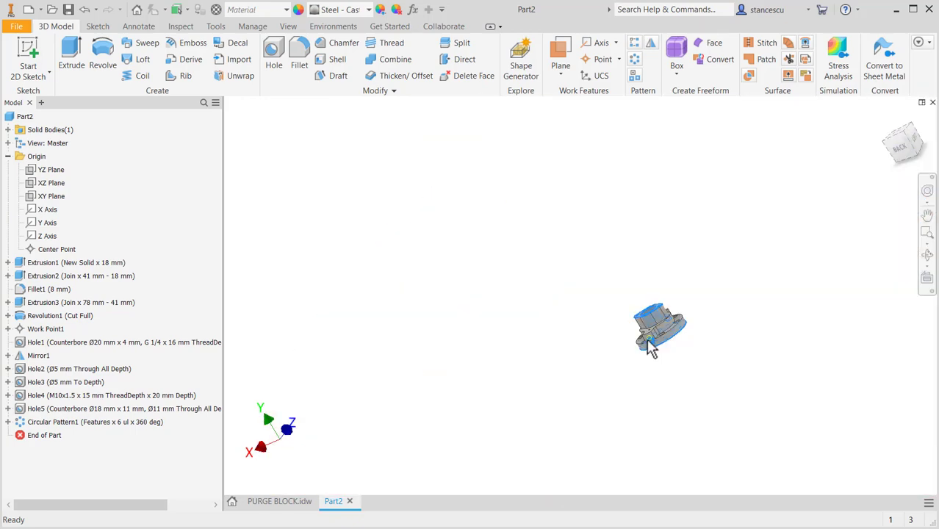
pyautogui.scroll(12, 645, 339)
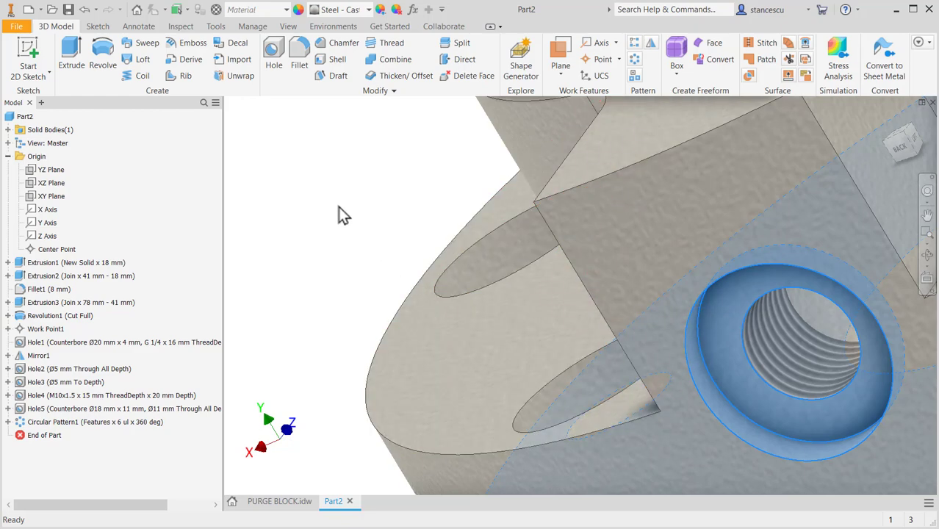
pyautogui.scroll(-2, 395, 194)
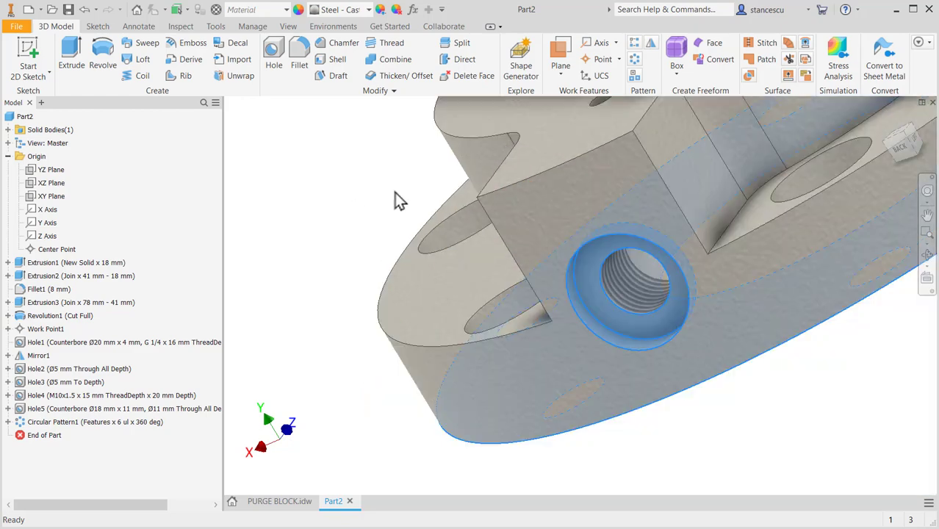
pyautogui.click(369, 9)
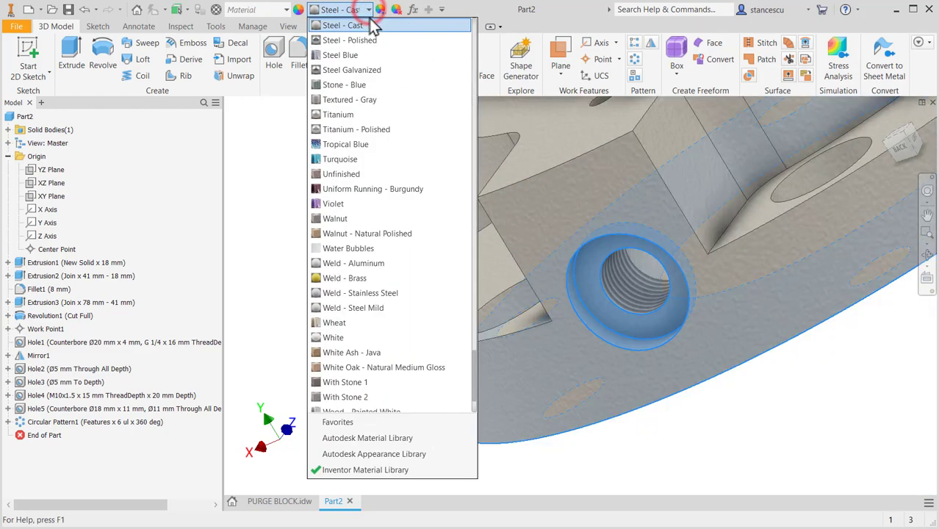
pyautogui.scroll(-1, 377, 252)
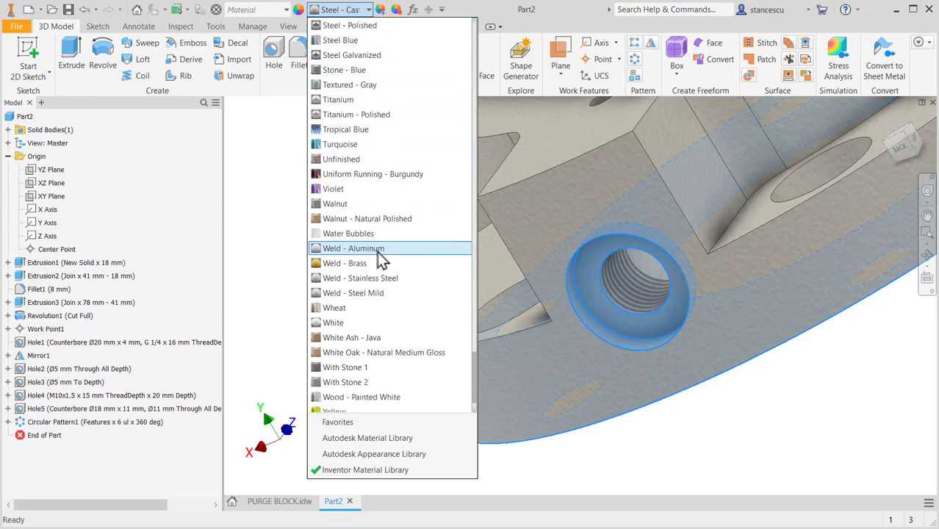
pyautogui.scroll(3, 378, 240)
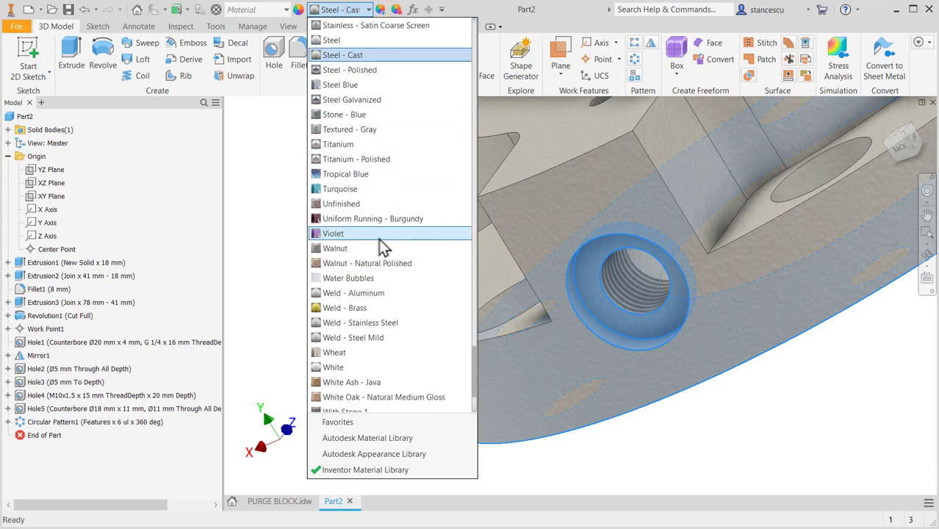
pyautogui.click(375, 69)
pyautogui.click(337, 175)
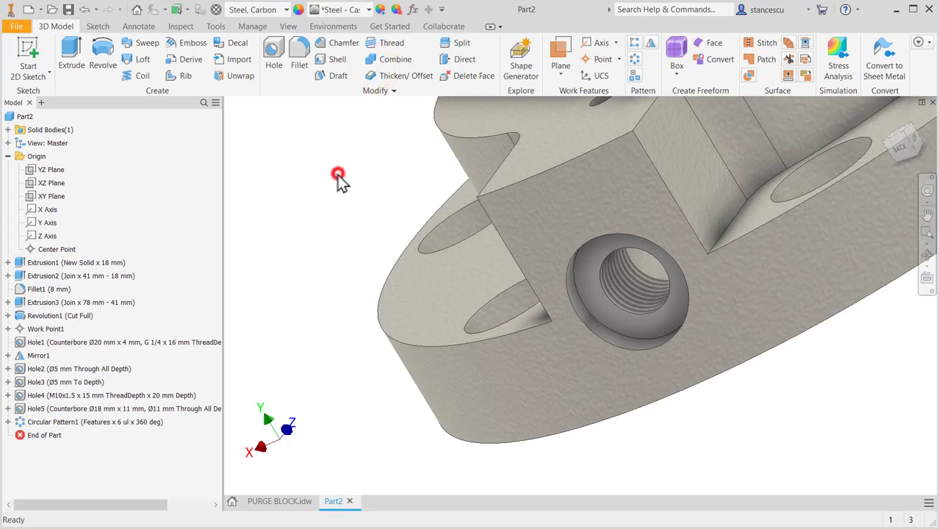
pyautogui.press('F6')
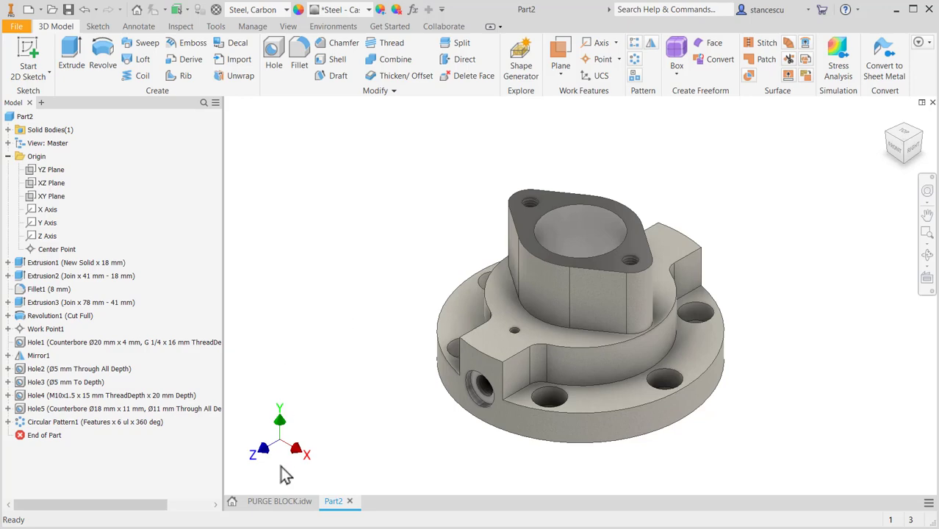
# - Check the G1/4" port depths in PURGE BLOCK.idw and set Hole1's thread depth to 16+4 mm in Part2
pyautogui.click(280, 503)
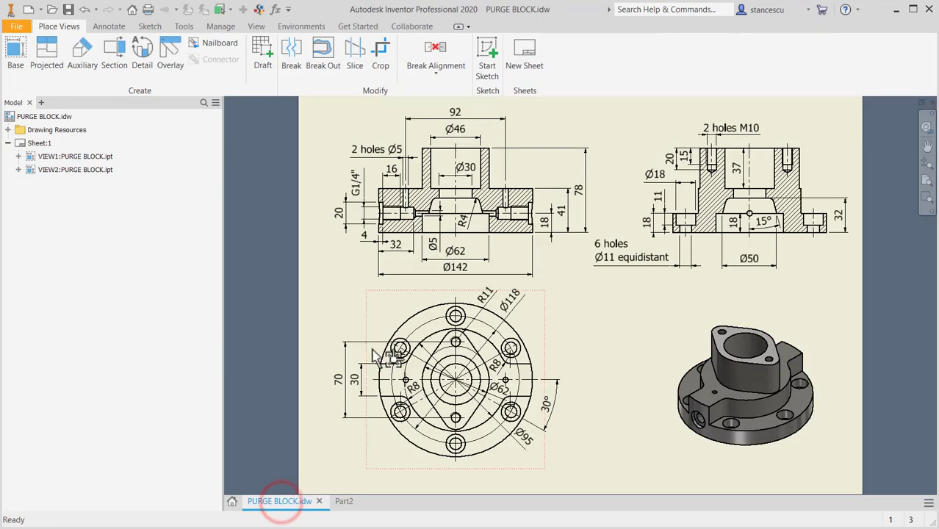
pyautogui.scroll(3, 349, 248)
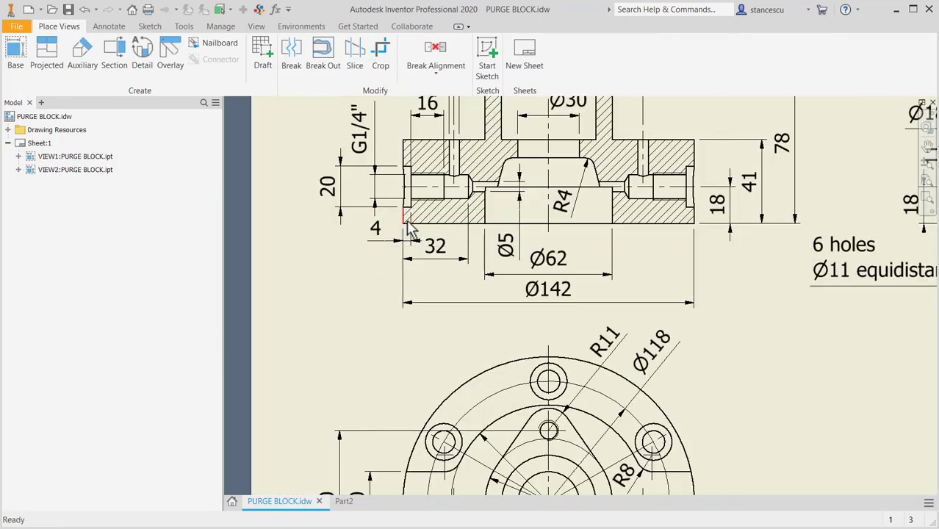
pyautogui.moveTo(408, 209); pyautogui.dragTo(426, 290, button='middle')
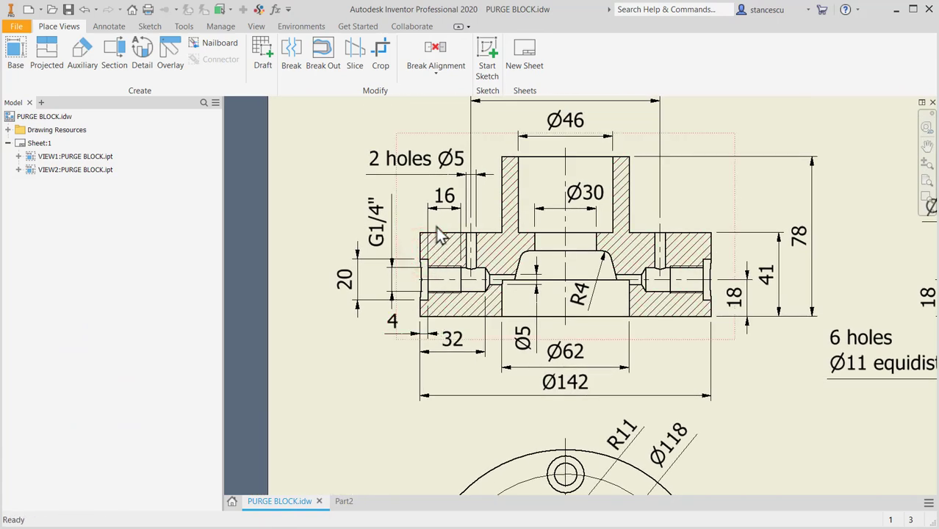
pyautogui.scroll(3, 435, 227)
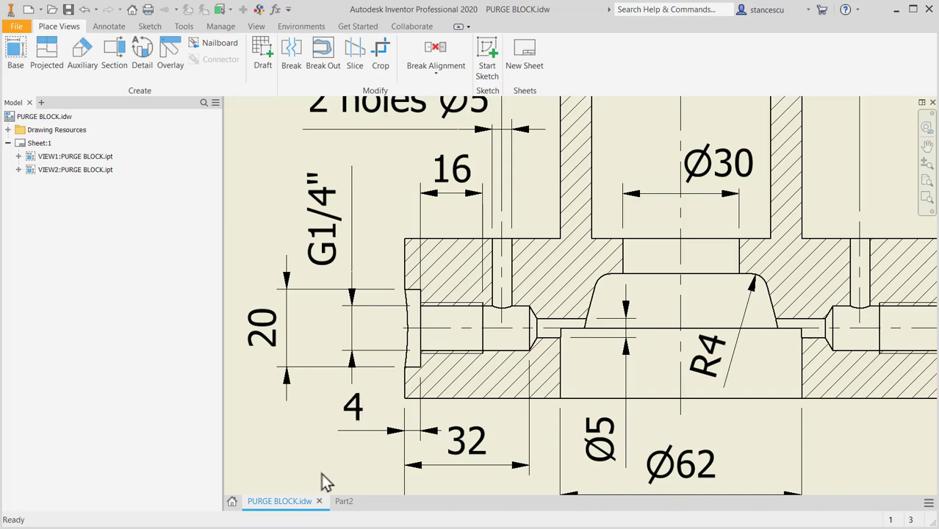
pyautogui.click(345, 503)
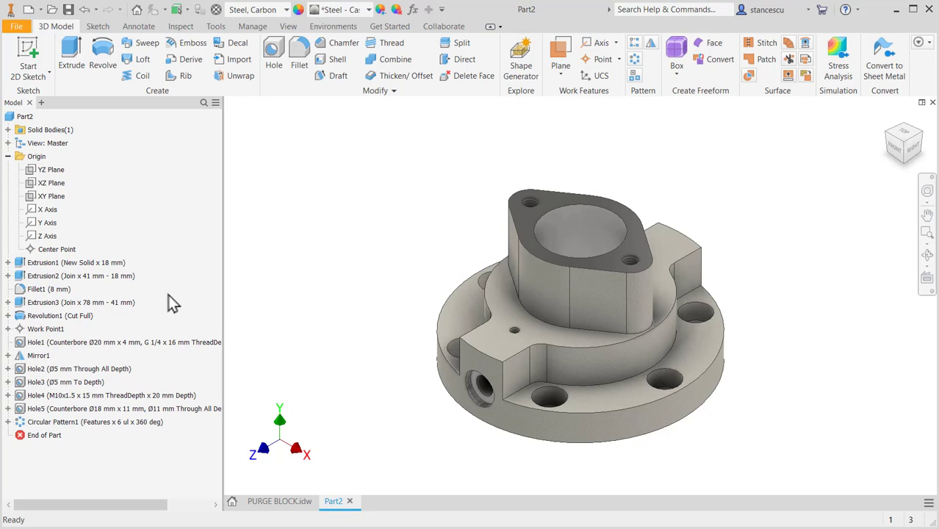
pyautogui.doubleClick(27, 343)
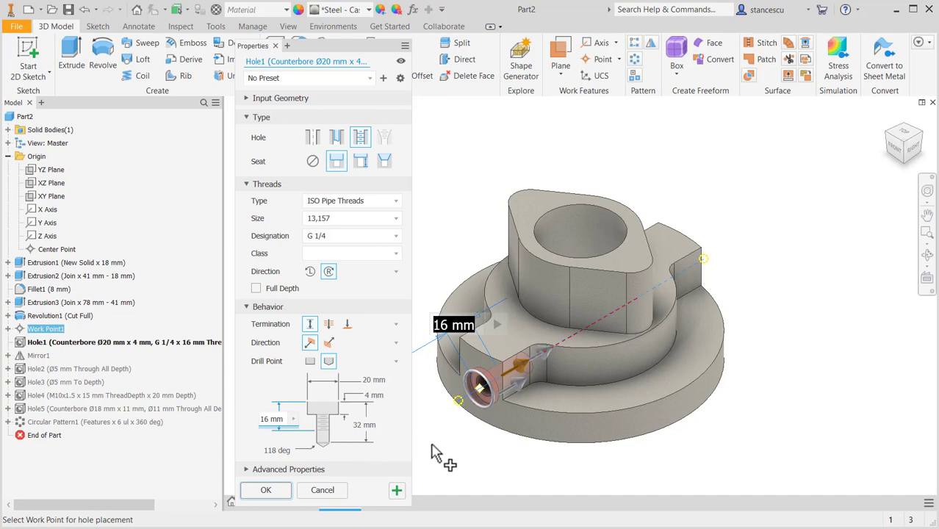
pyautogui.write('16')
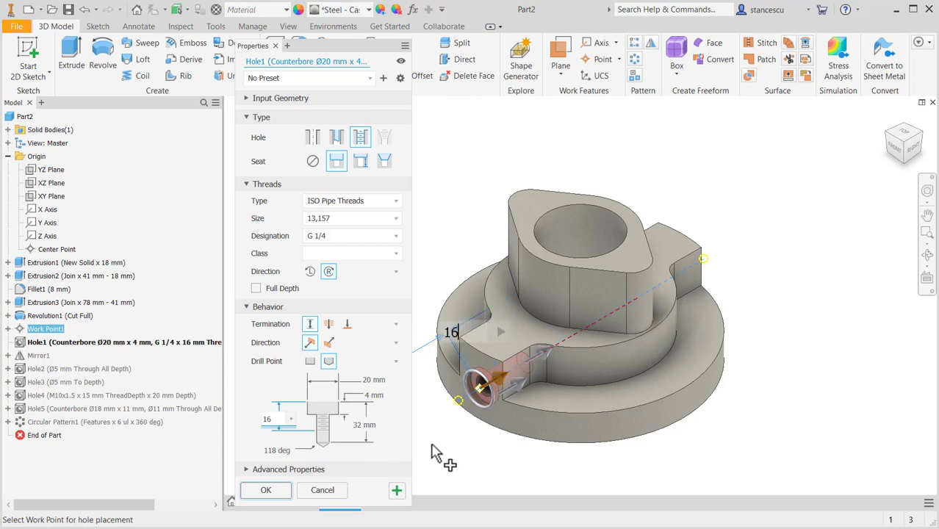
pyautogui.write('+4')
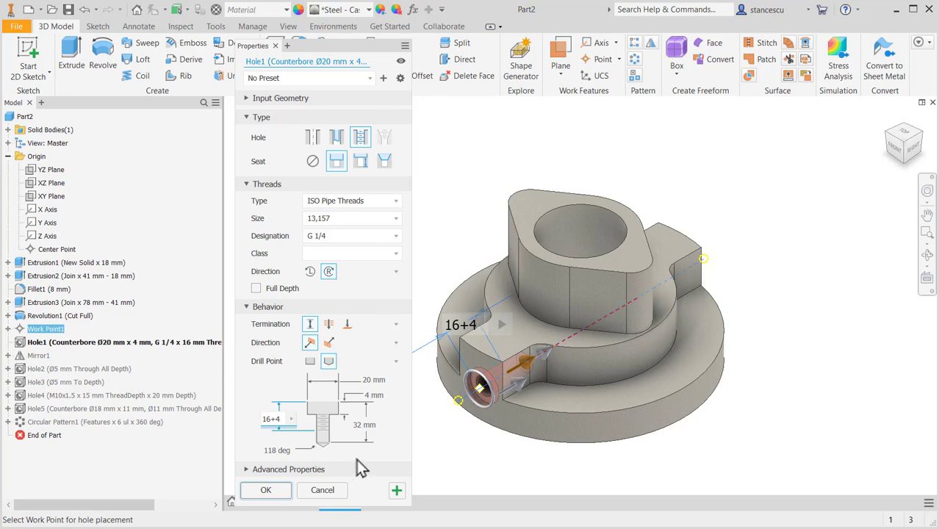
pyautogui.press('Tab')
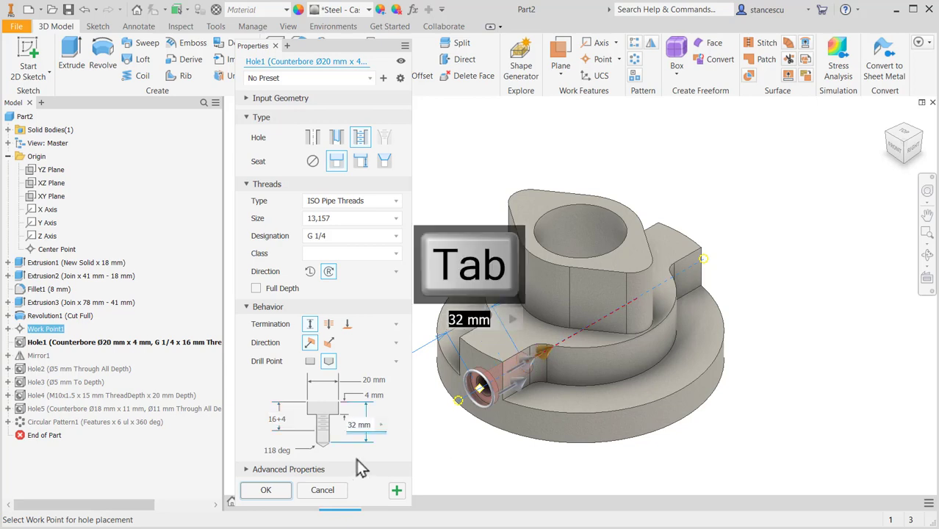
pyautogui.click(266, 490)
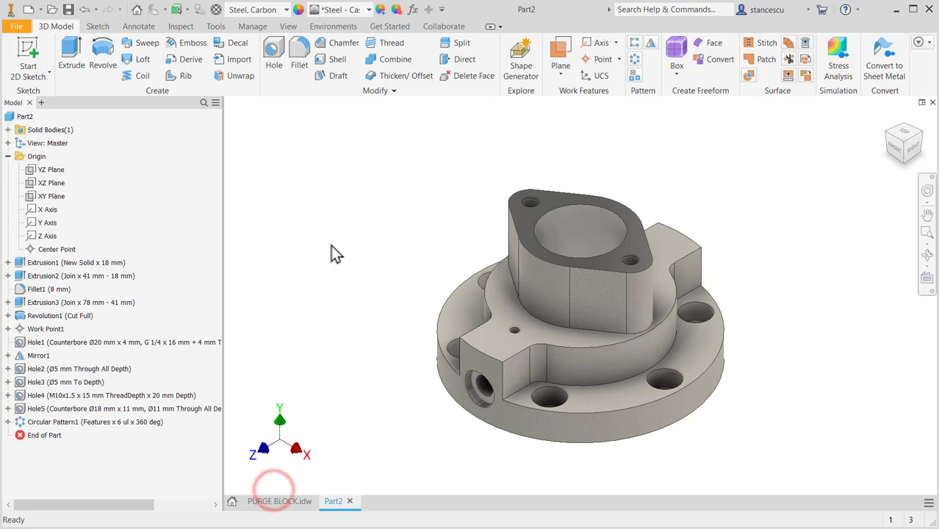
pyautogui.click(346, 221)
# - Update and examine Part2's physical properties in iProperties, including mass, area and volume
pyautogui.rightClick(16, 116)
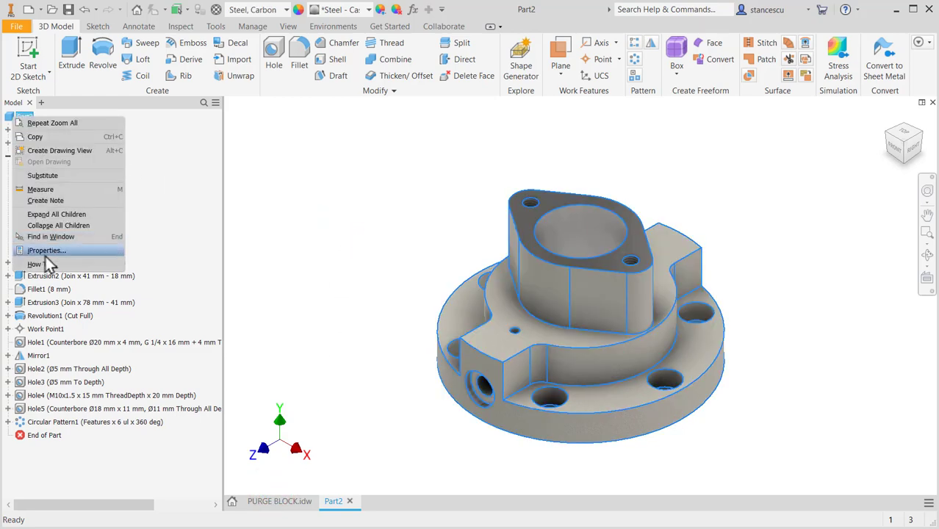
pyautogui.click(44, 253)
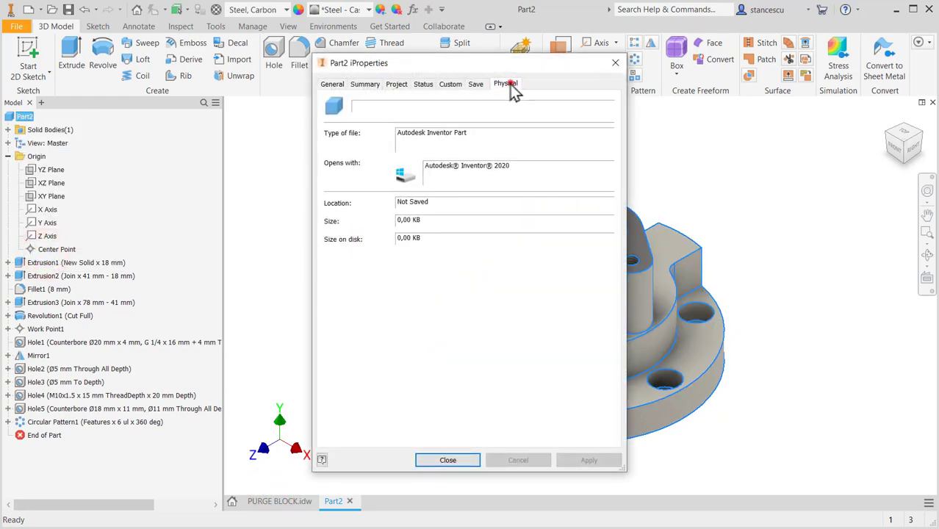
pyautogui.click(506, 83)
pyautogui.click(579, 116)
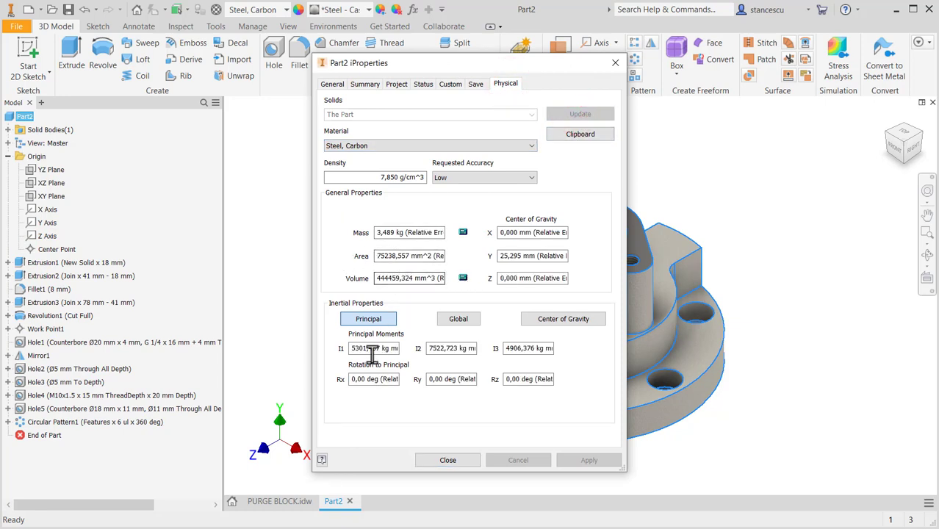
pyautogui.click(427, 459)
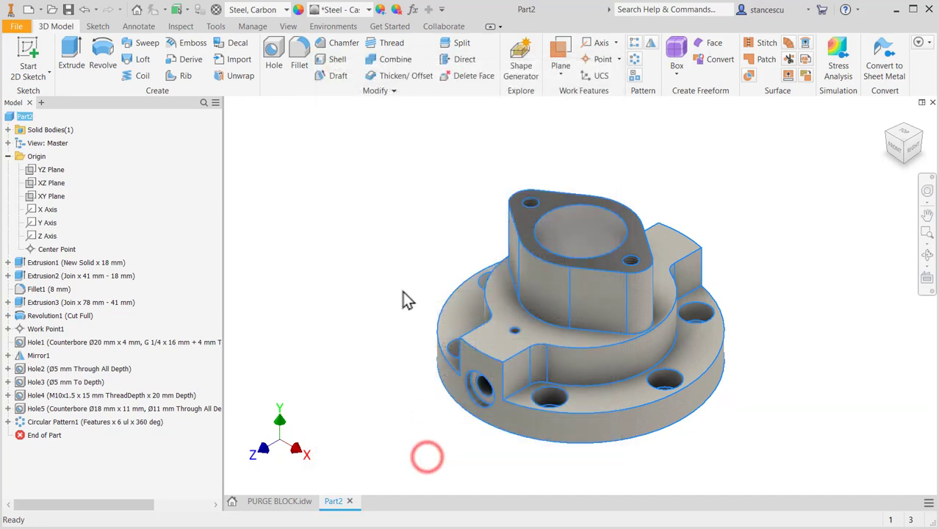
pyautogui.click(391, 207)
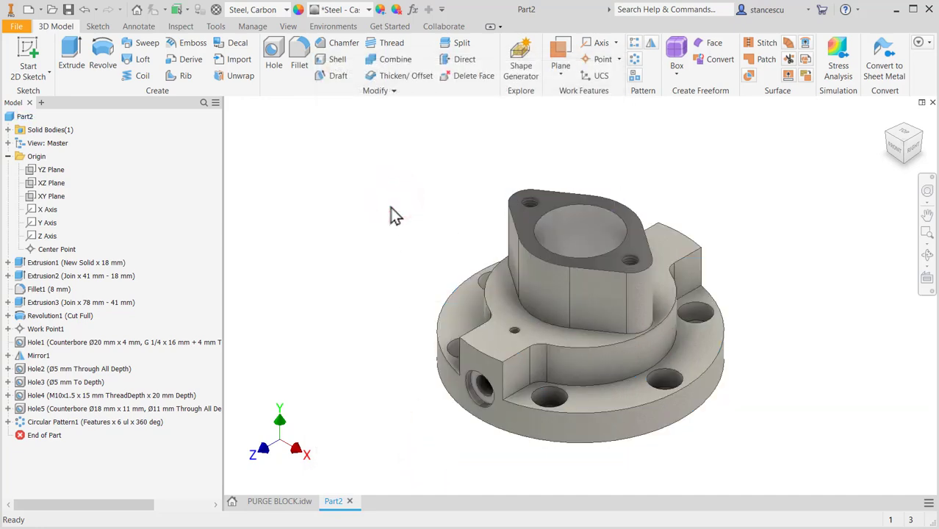